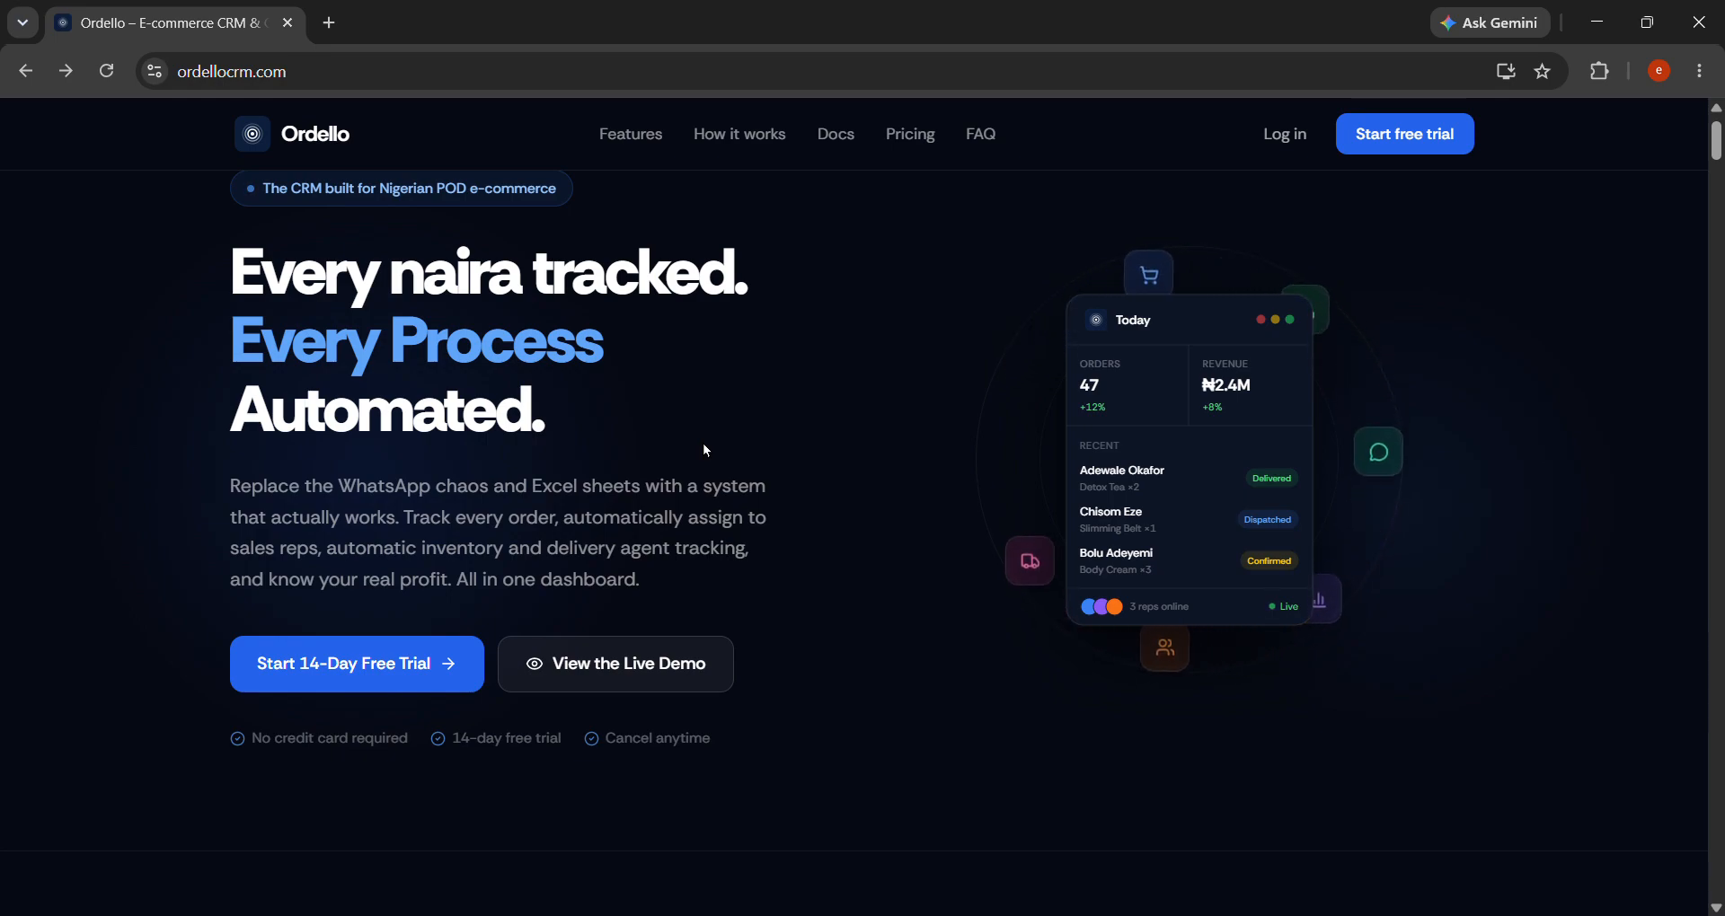
Back out of the free trial sign-in page and enter the live demo.
{"action": "left_click", "coordinate": [406, 675]}
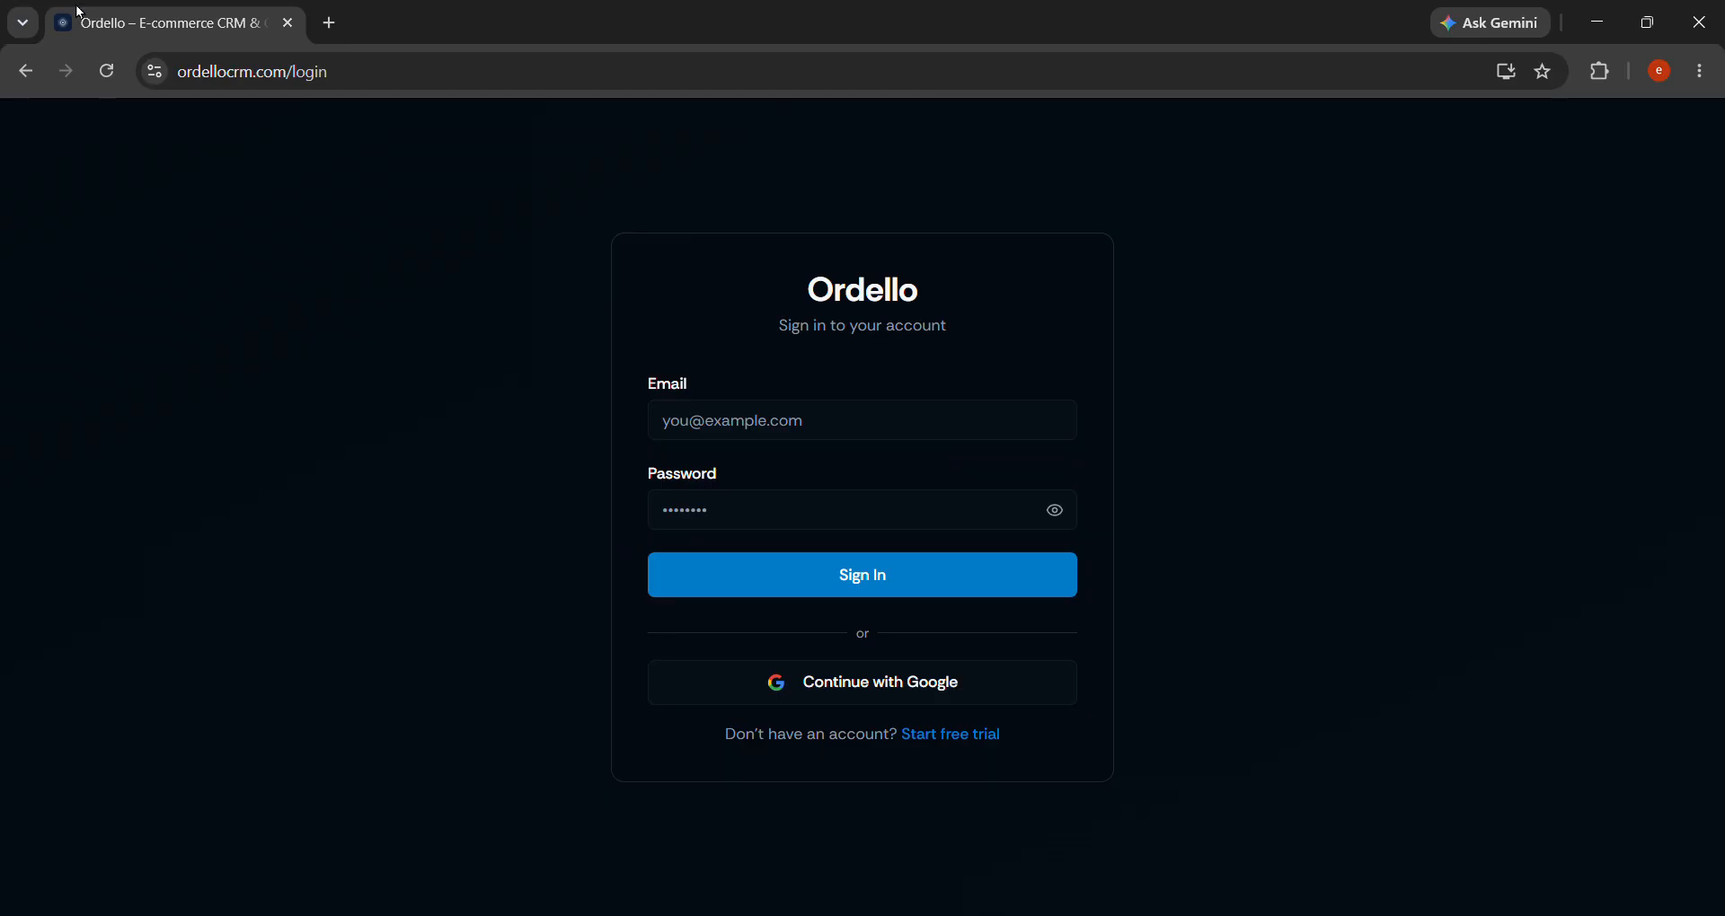
{"action": "left_click", "coordinate": [24, 72]}
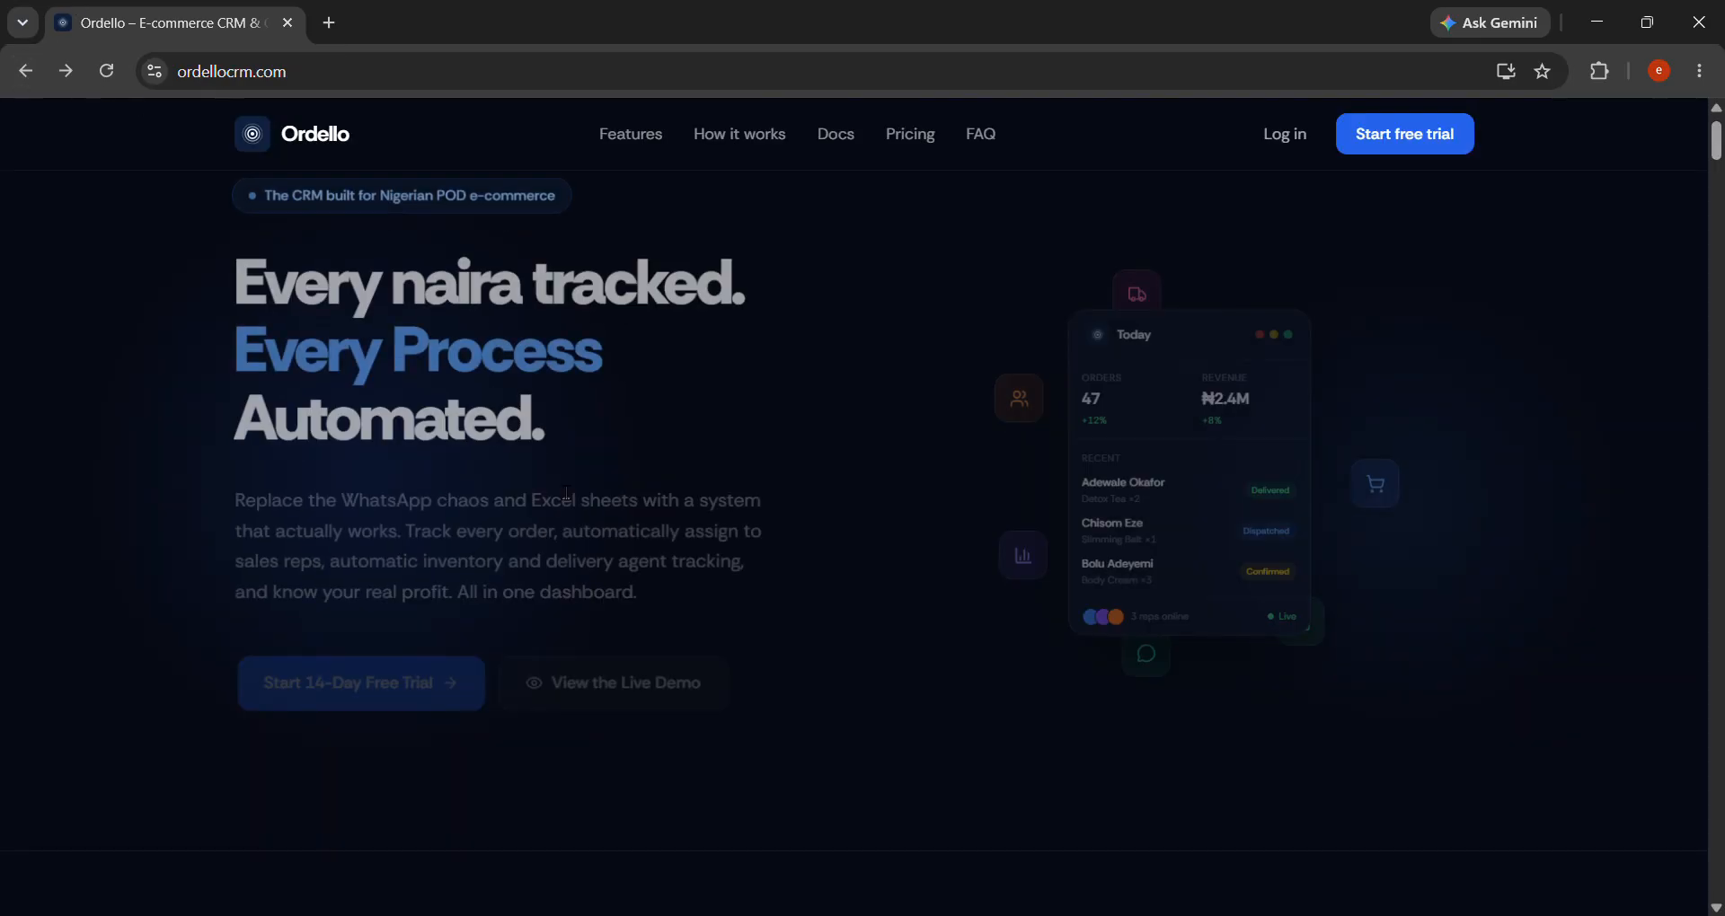
{"action": "left_click", "coordinate": [616, 664]}
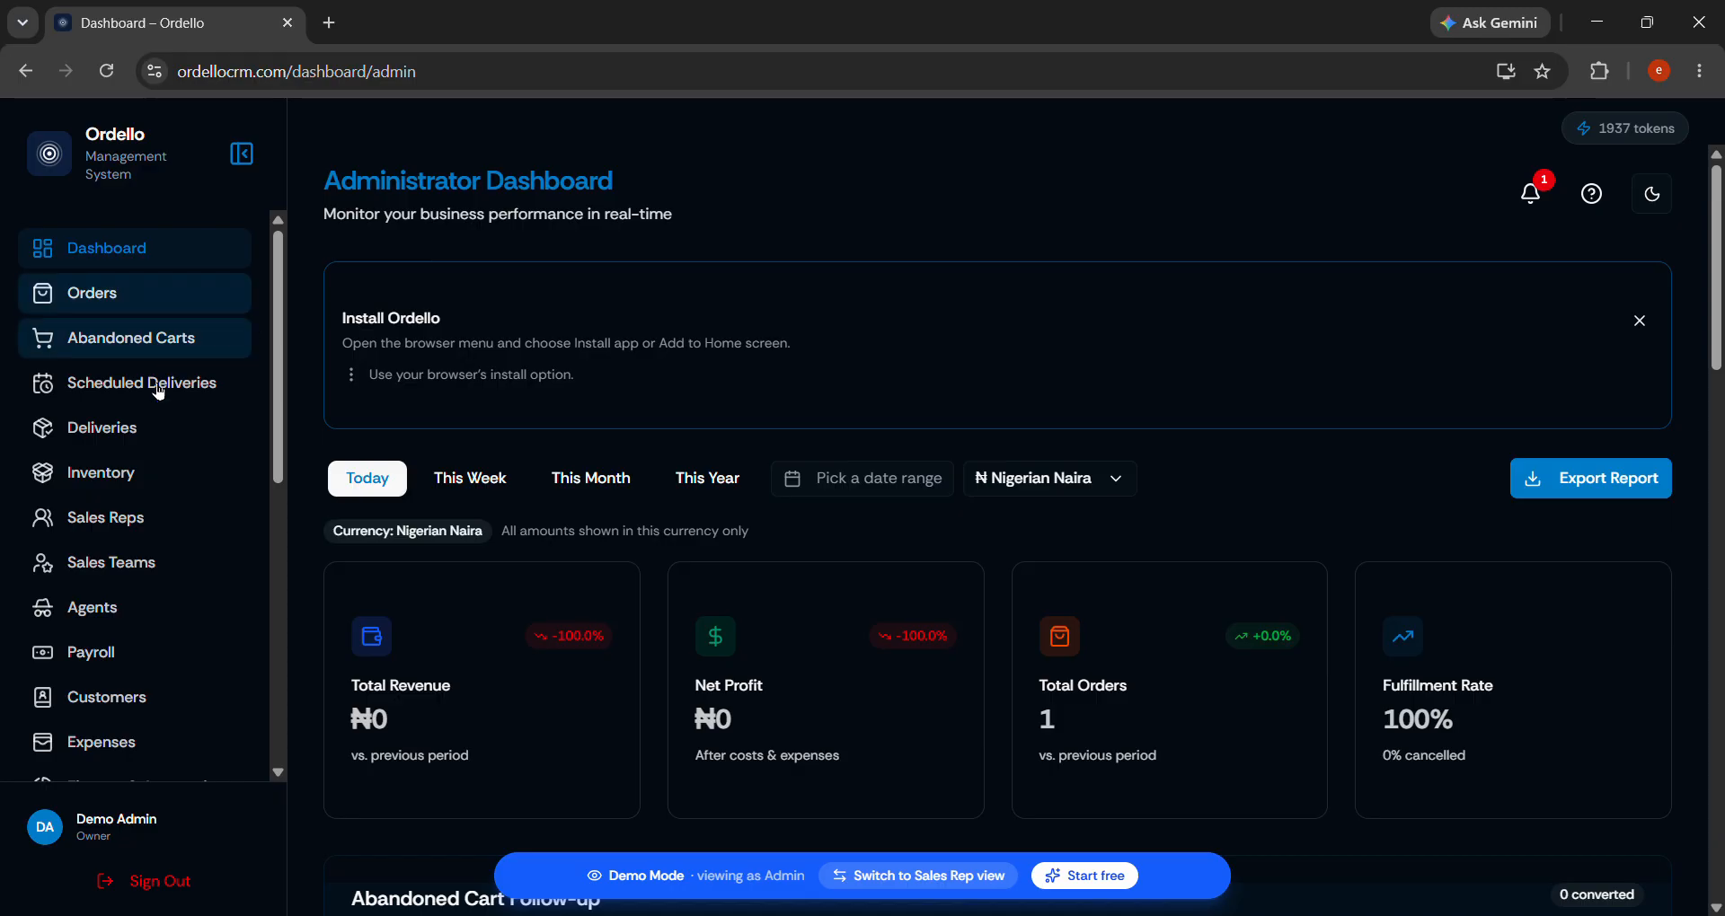
Go to the Inventory Dashboard and look over its inventory value and stock figures.
{"action": "left_click", "coordinate": [136, 478]}
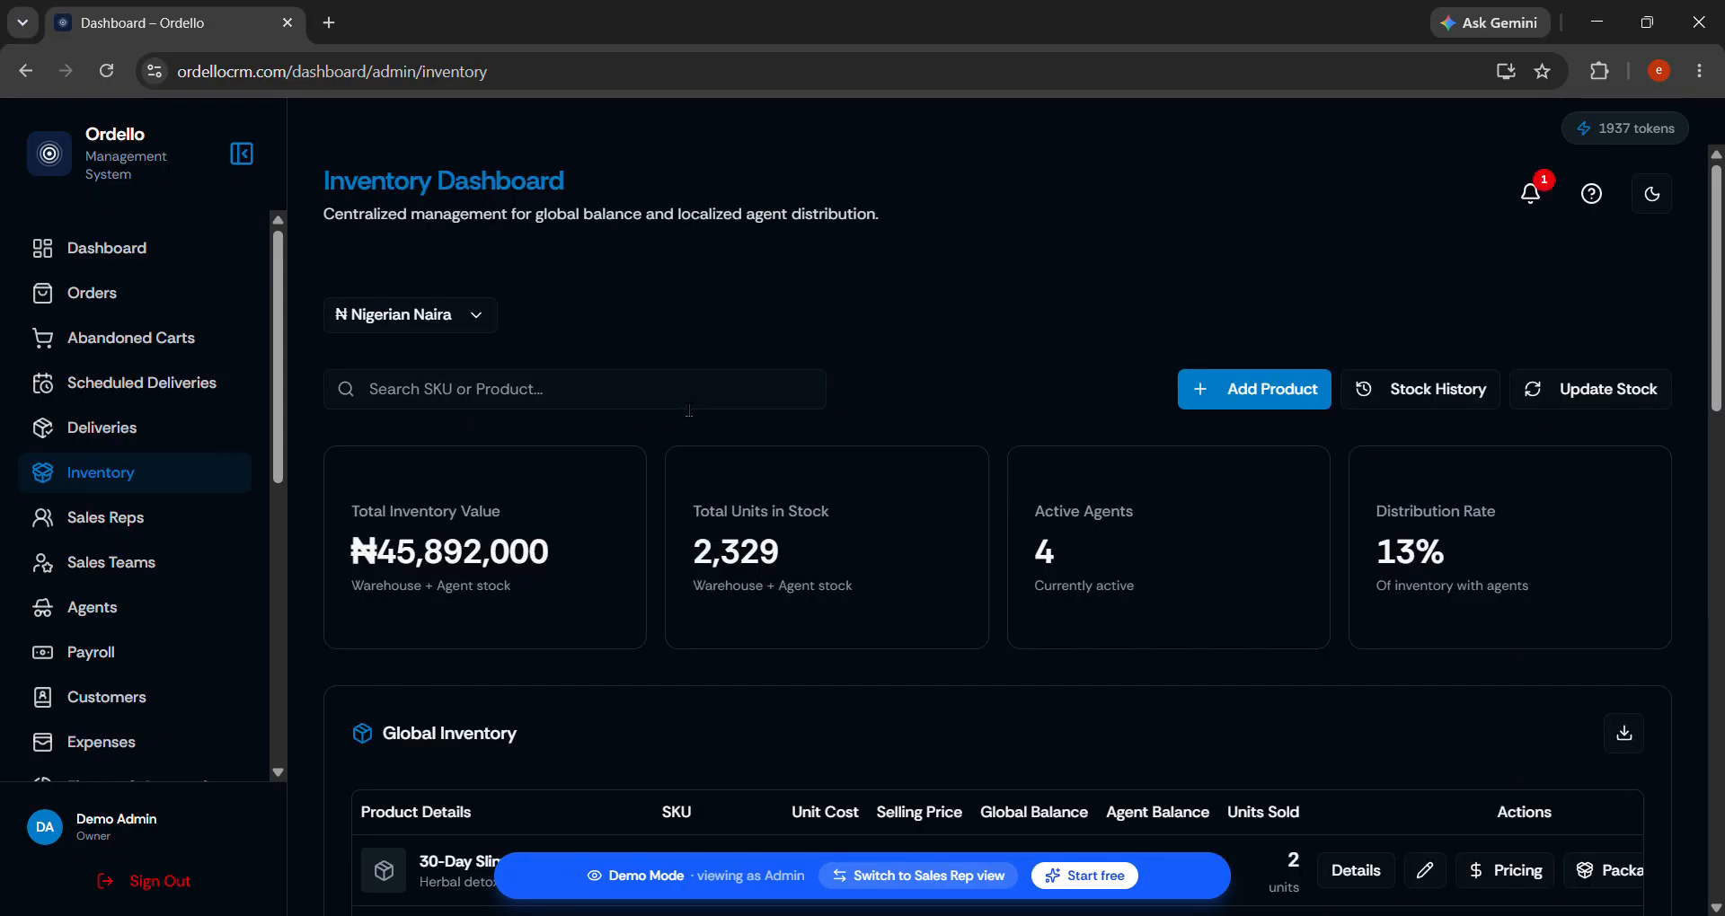
{"action": "scroll", "coordinate": [689, 410], "scroll_direction": "down", "scroll_amount": 2}
{"action": "scroll", "coordinate": [593, 553], "scroll_direction": "up", "scroll_amount": 1}
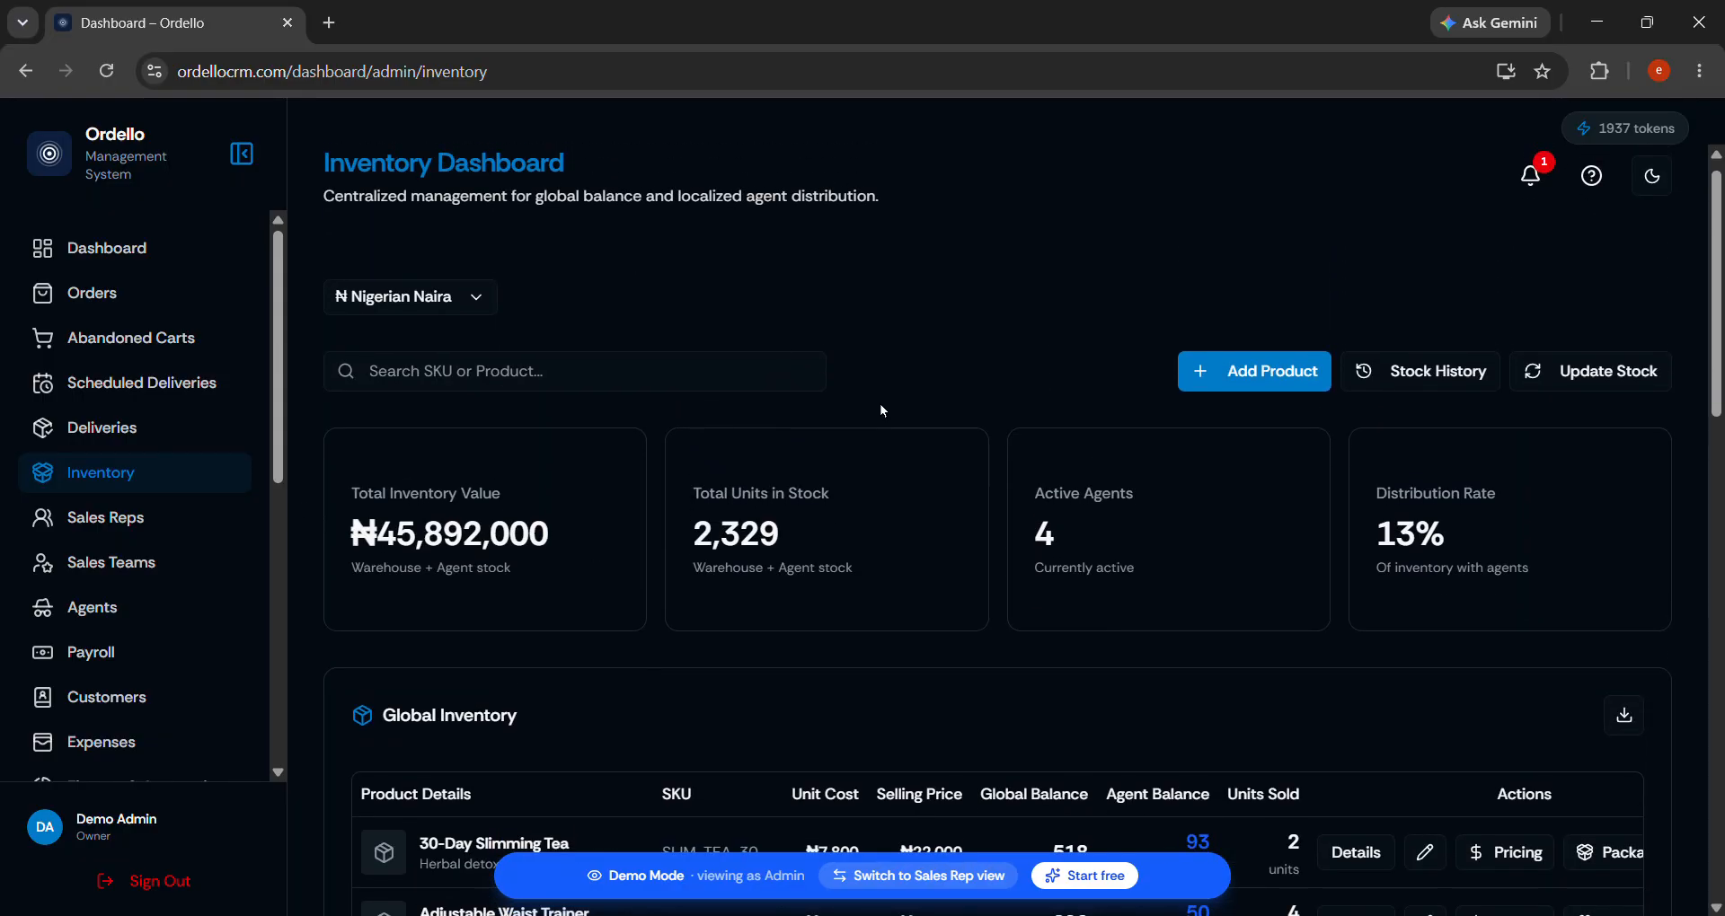
{"action": "left_click_drag", "start_coordinate": [381, 537], "coordinate": [1266, 537]}
{"action": "left_click", "coordinate": [1447, 537]}
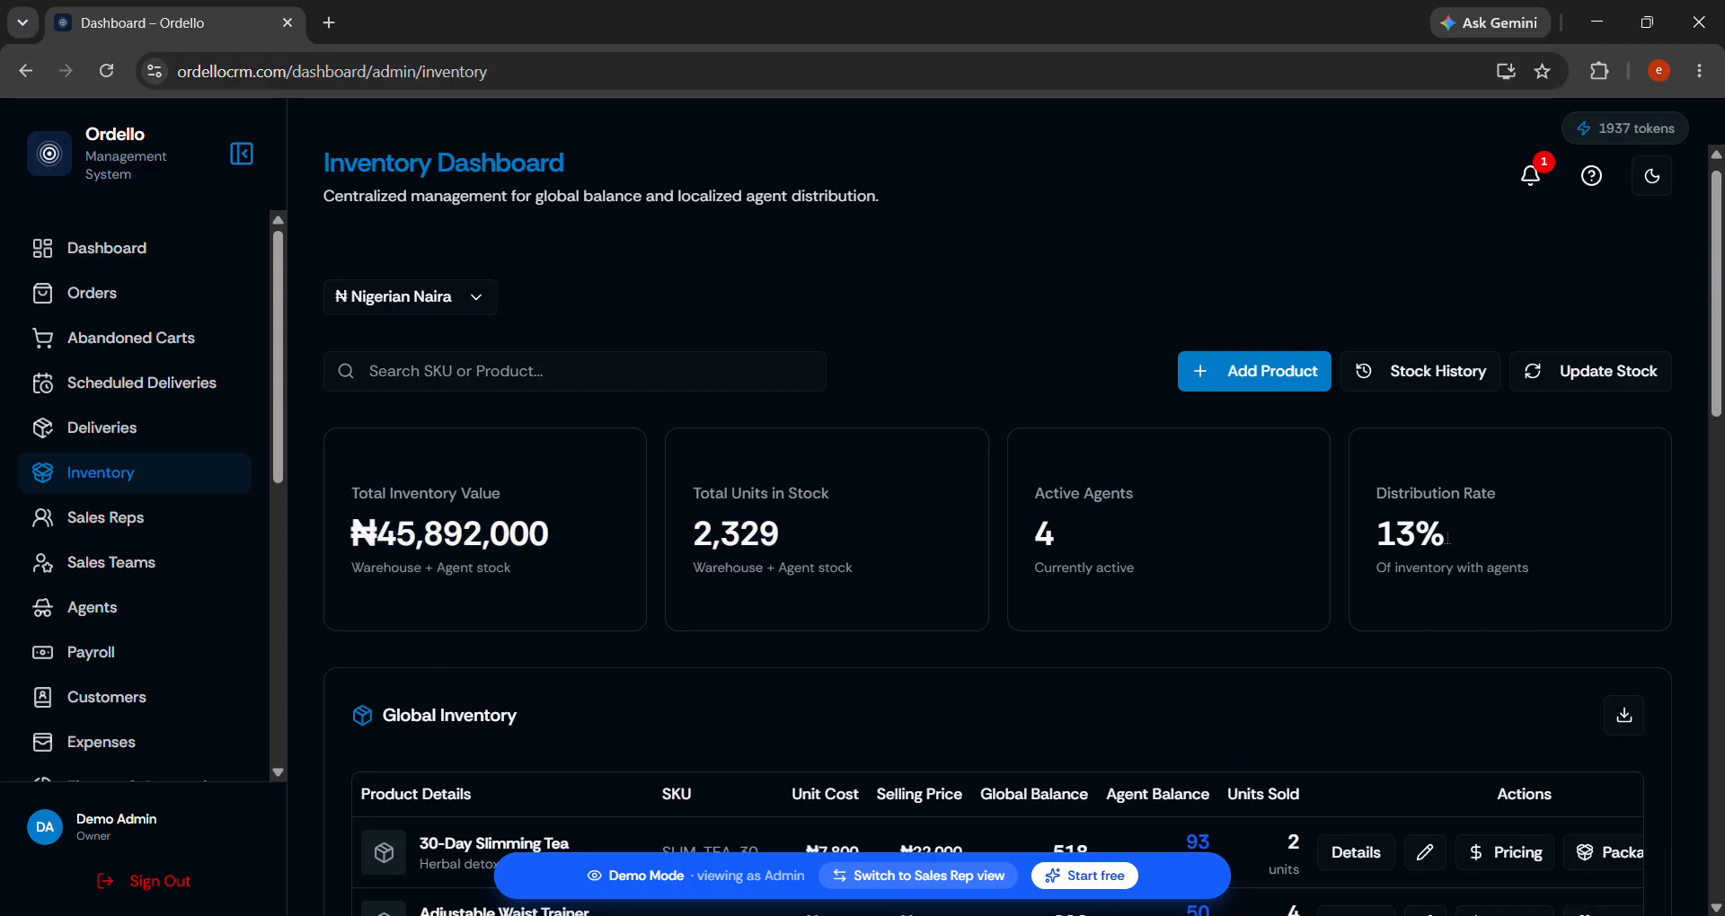
Add a product named 'SuperNova Head Light', keeping Nigerian Naira as currency.
{"action": "left_click", "coordinate": [1258, 378]}
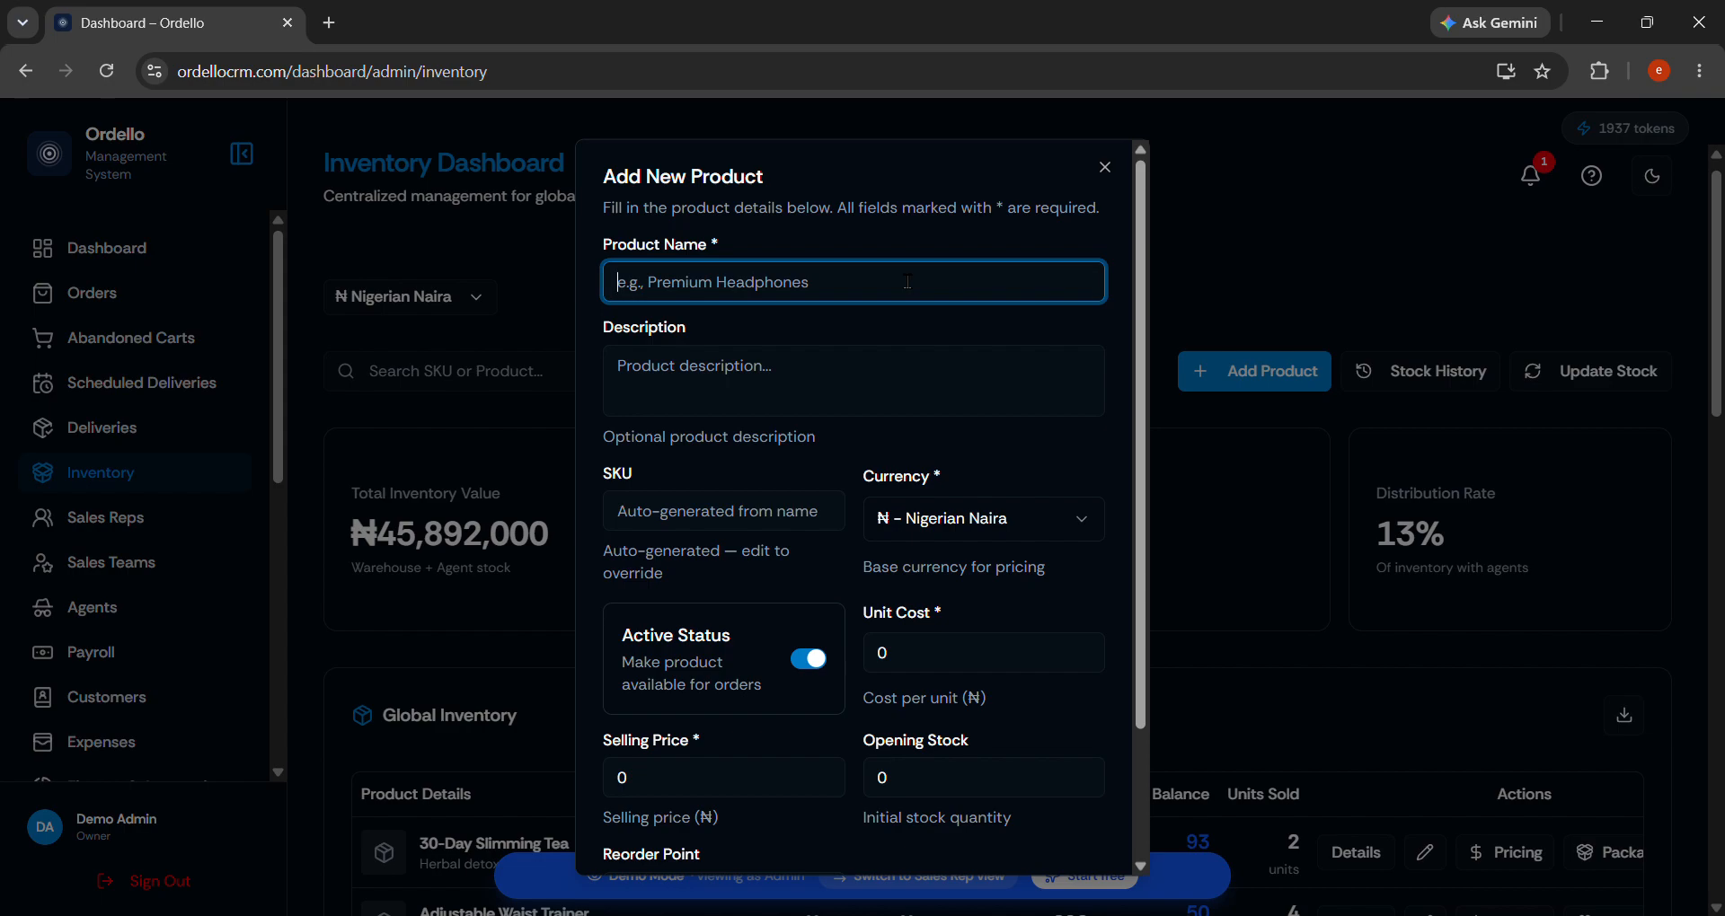
{"action": "type", "text": "SuperNova Head Light"}
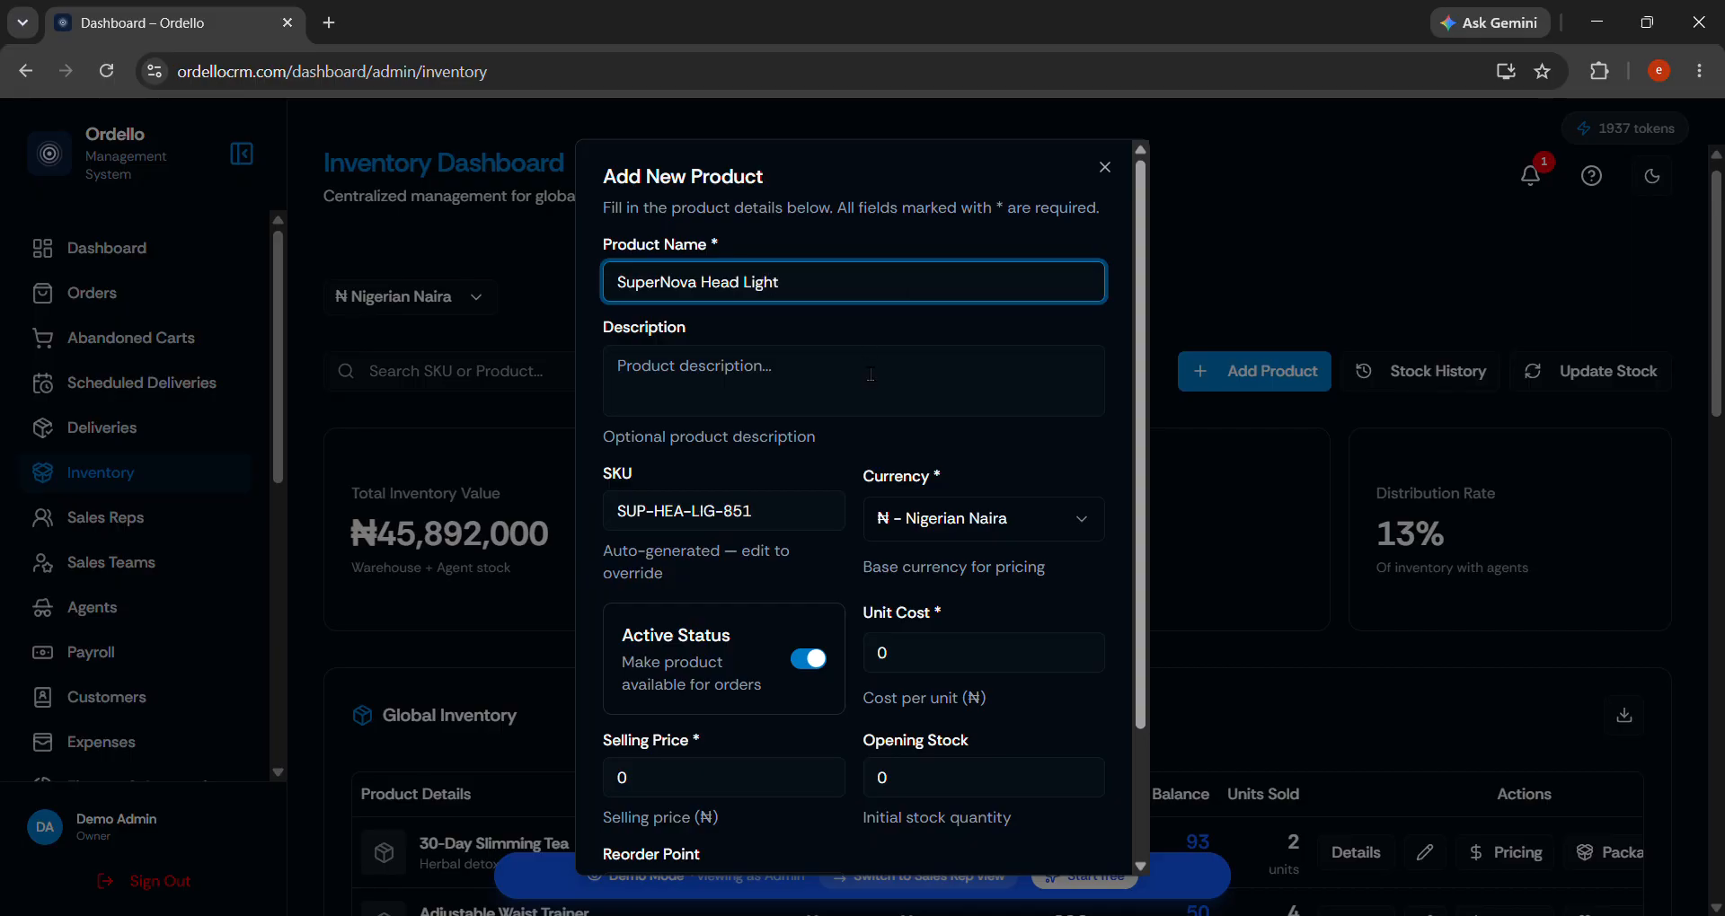
{"action": "scroll", "coordinate": [819, 442], "scroll_direction": "down", "scroll_amount": 2}
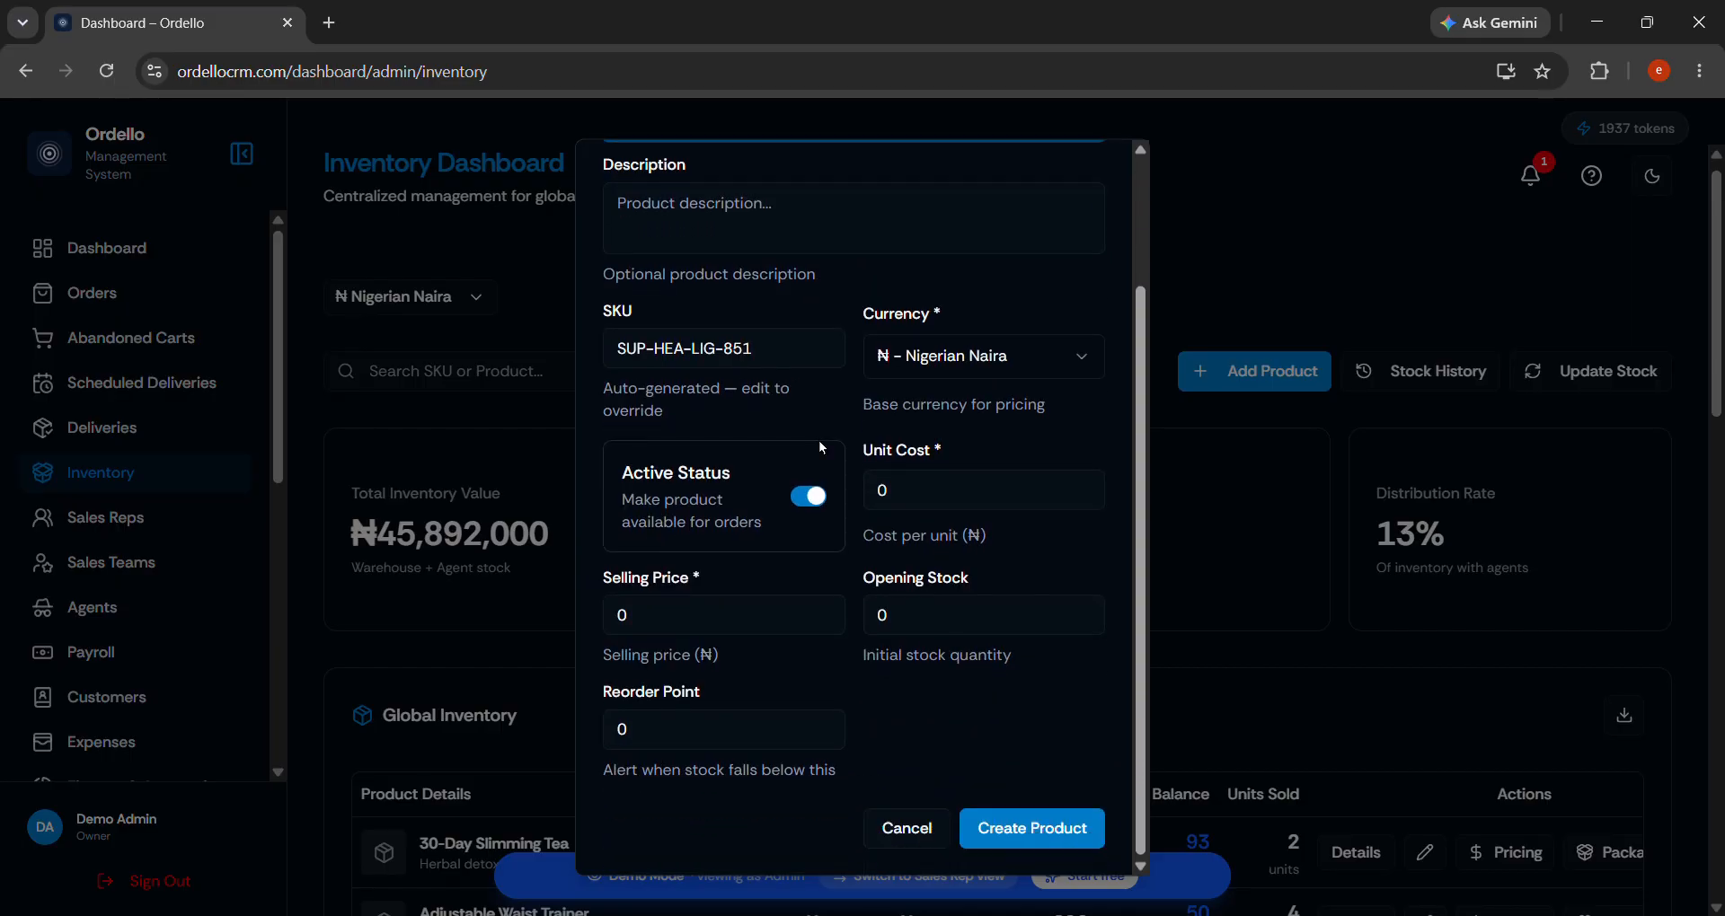
{"action": "left_click", "coordinate": [992, 353]}
{"action": "left_click", "coordinate": [992, 353]}
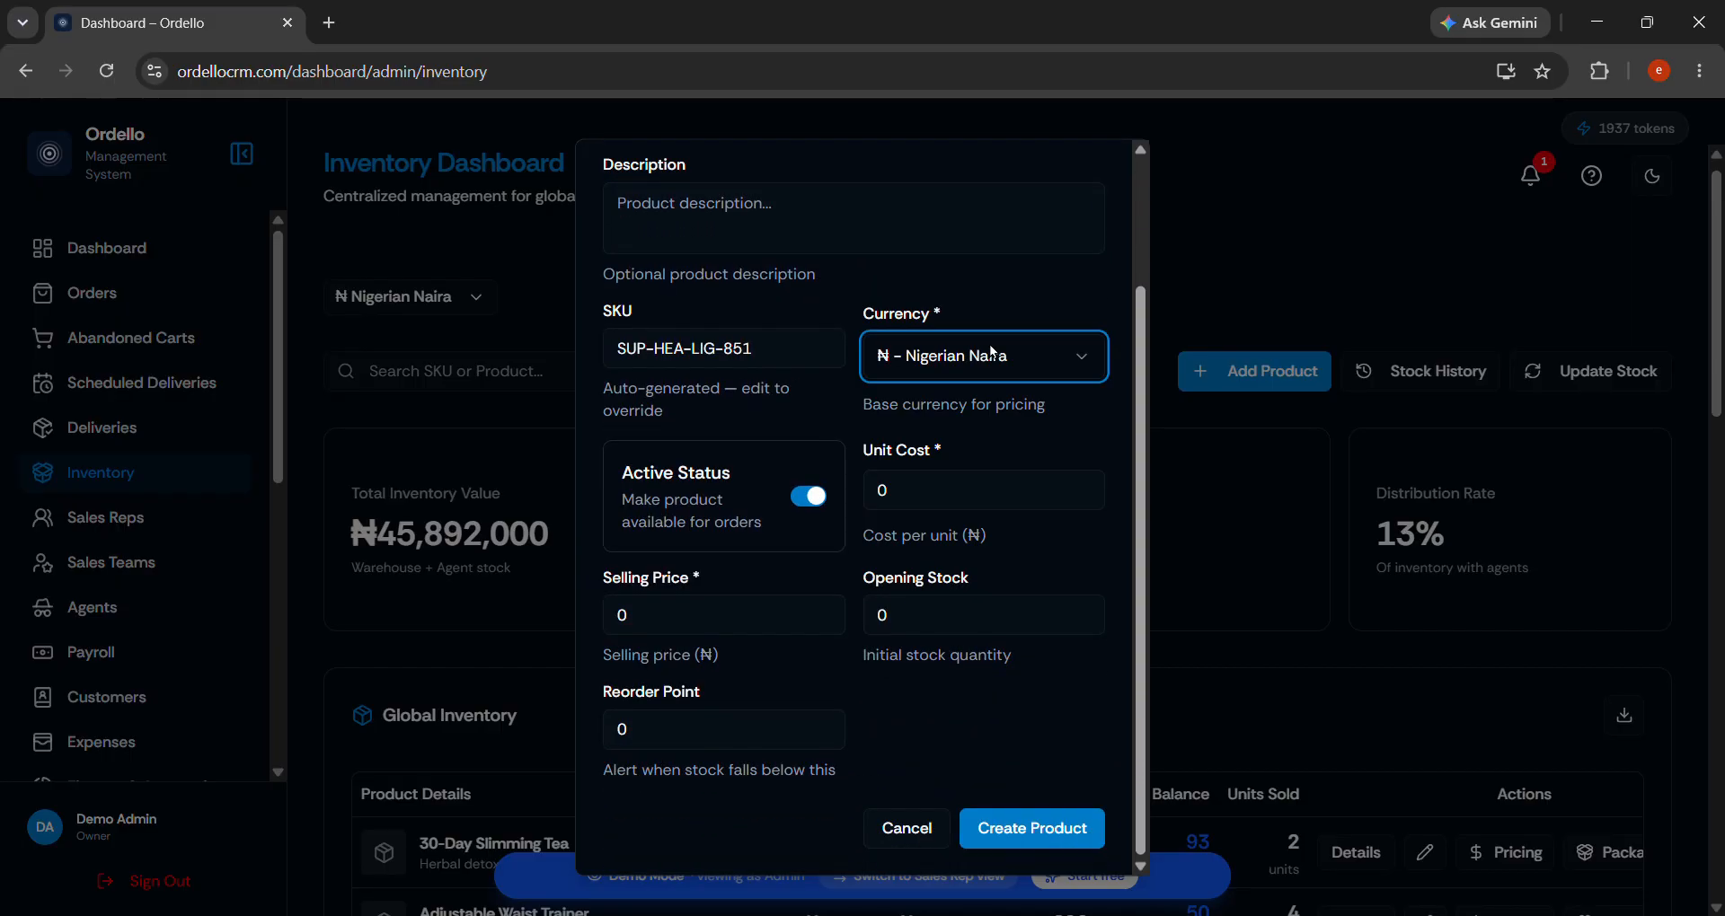
{"action": "left_click", "coordinate": [956, 503]}
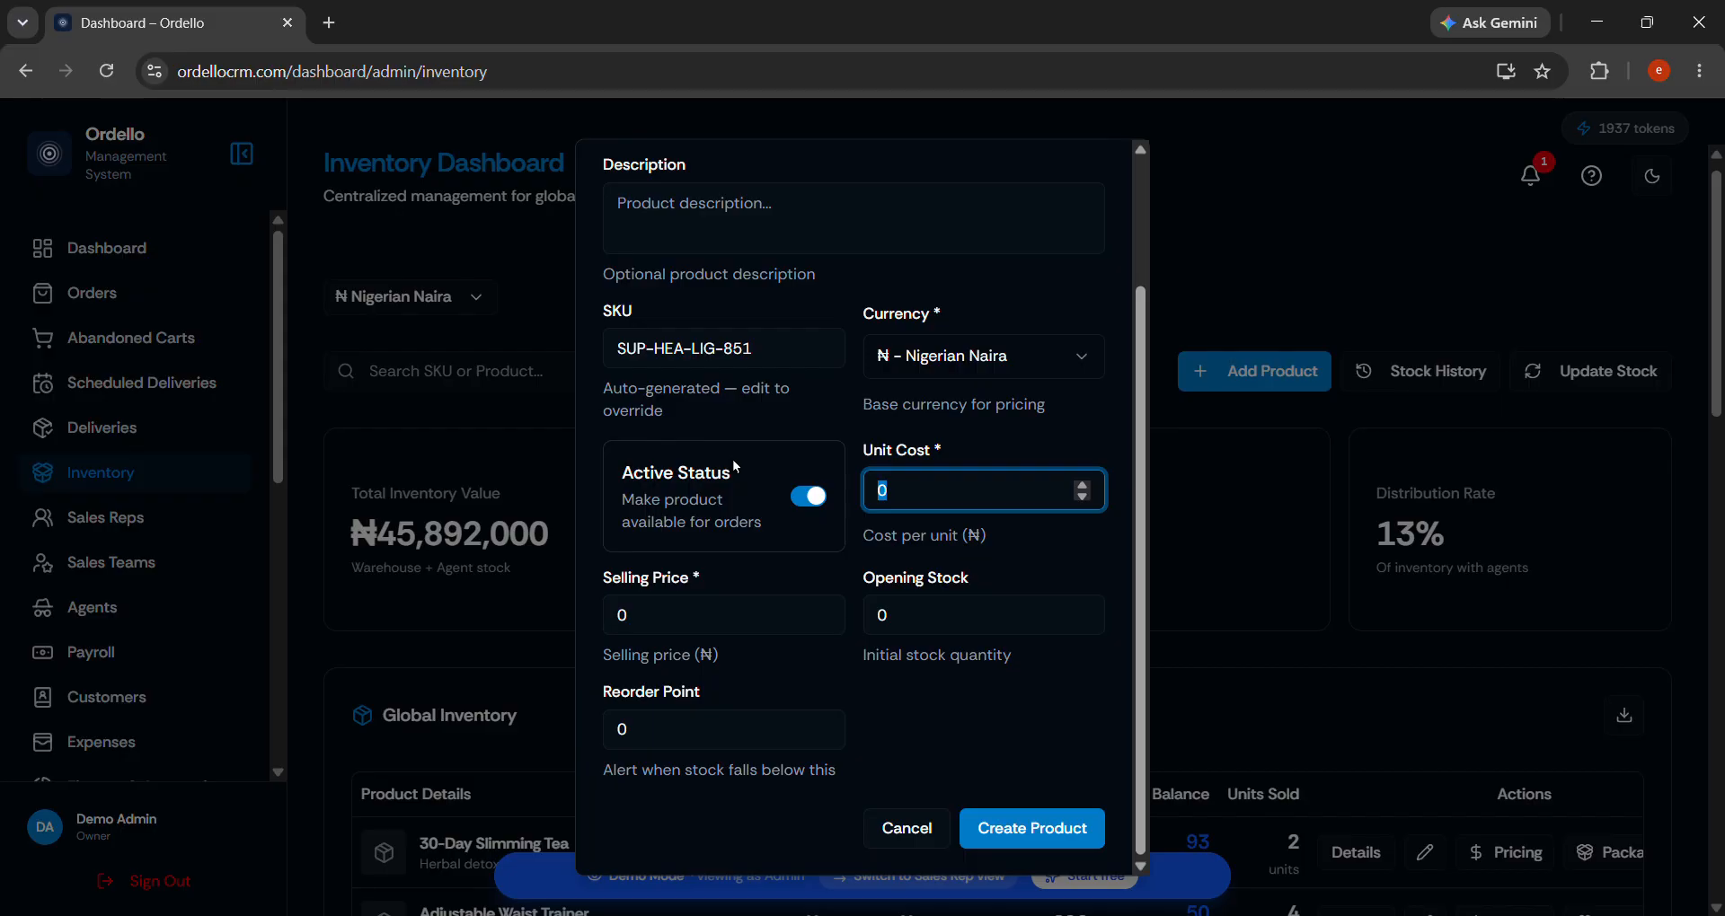
Discard the SuperNova product form and change Ordello's theme to Light.
{"action": "left_click", "coordinate": [1503, 273]}
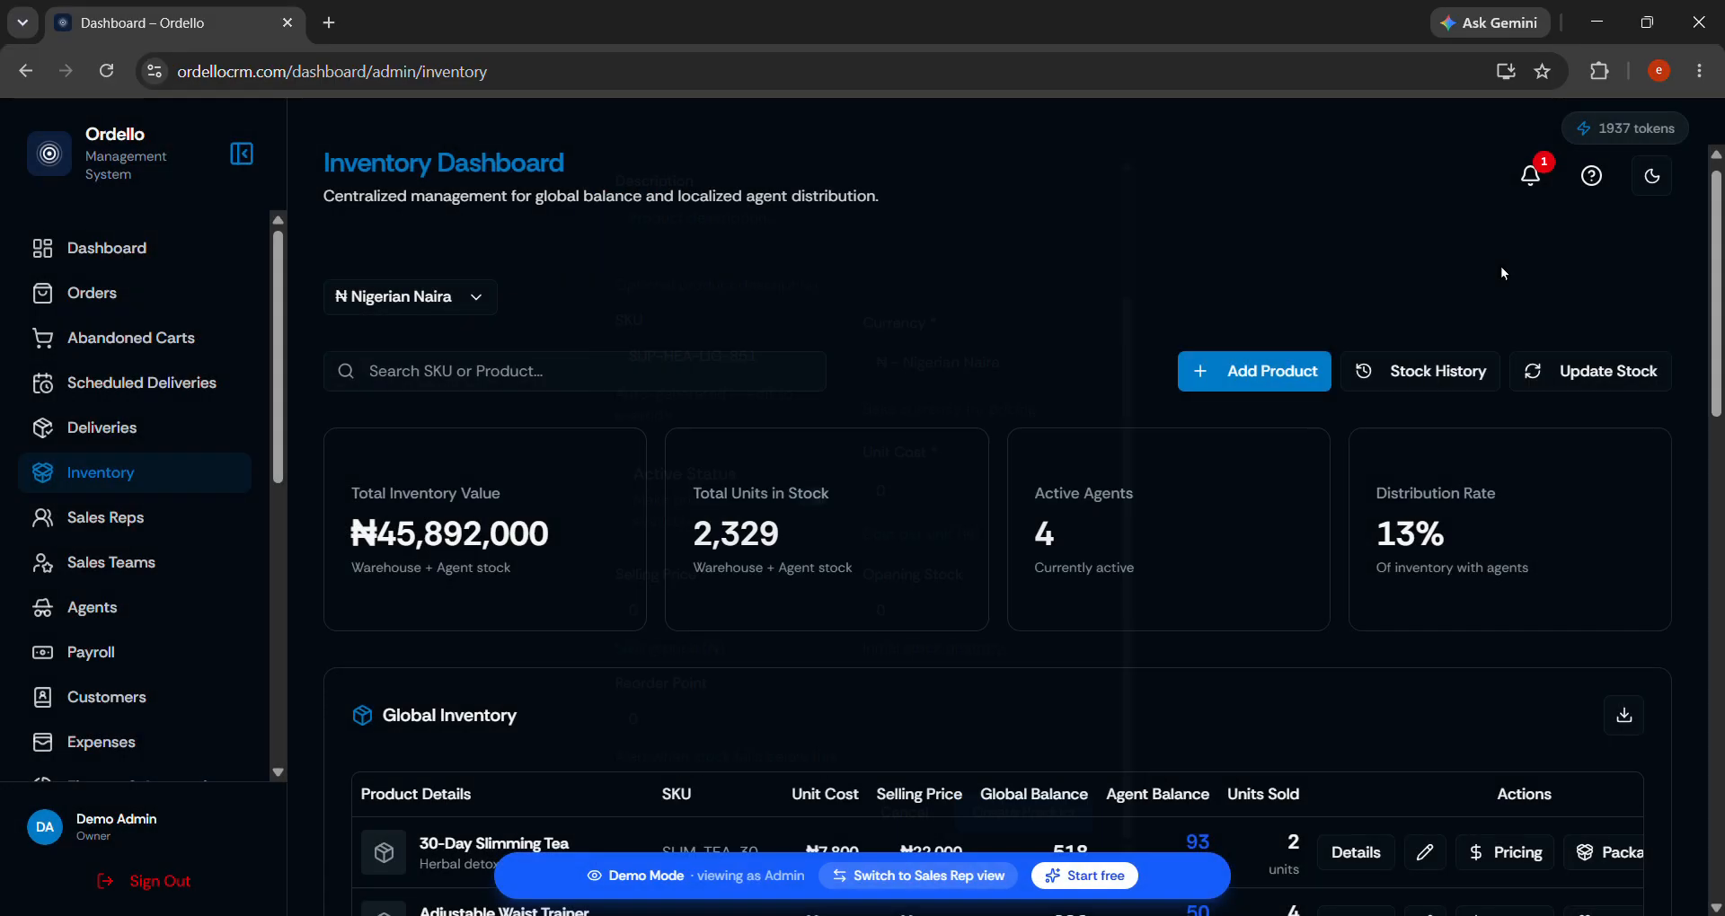
{"action": "left_click", "coordinate": [1669, 182]}
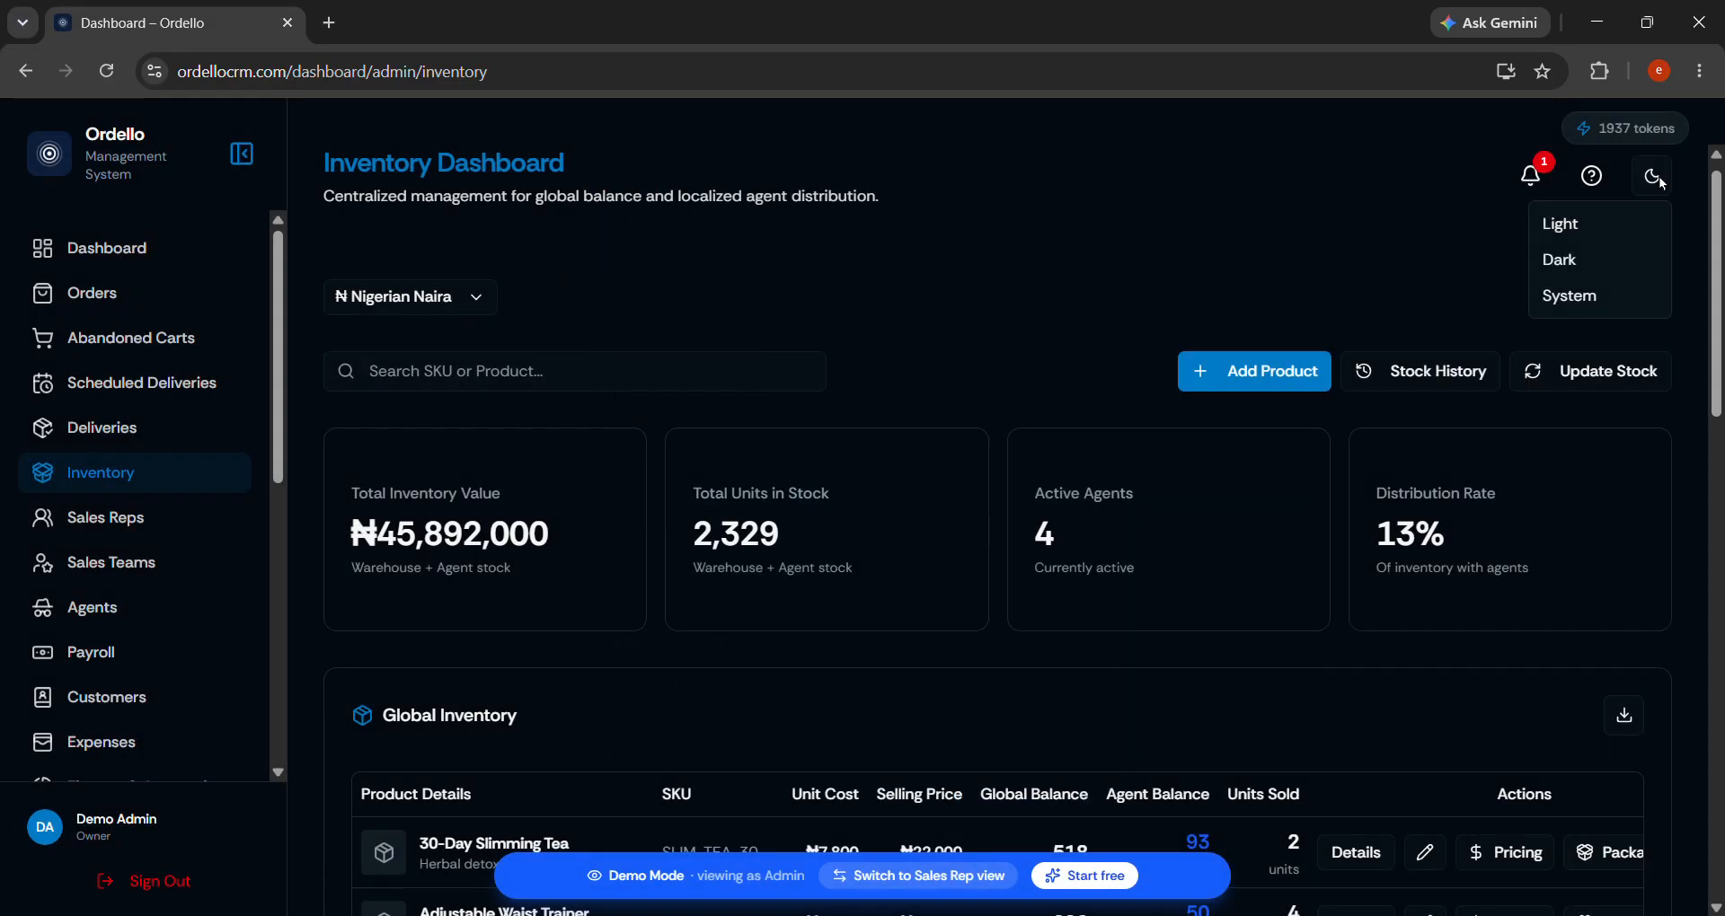
{"action": "left_click", "coordinate": [1603, 221]}
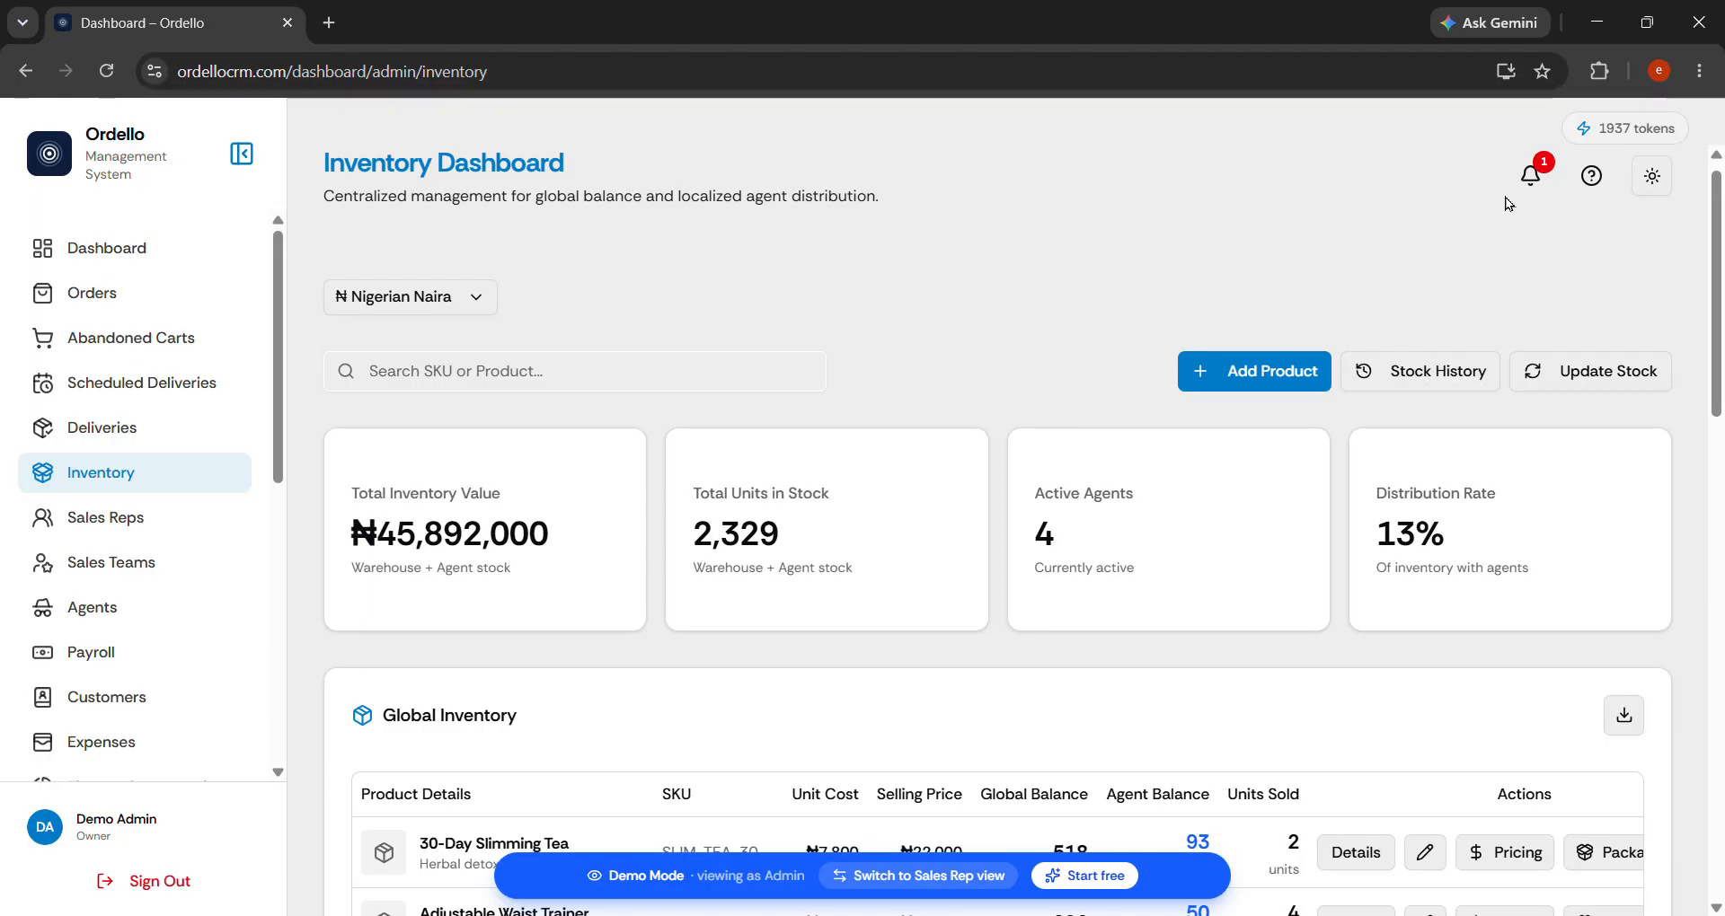
{"action": "left_click", "coordinate": [1659, 188]}
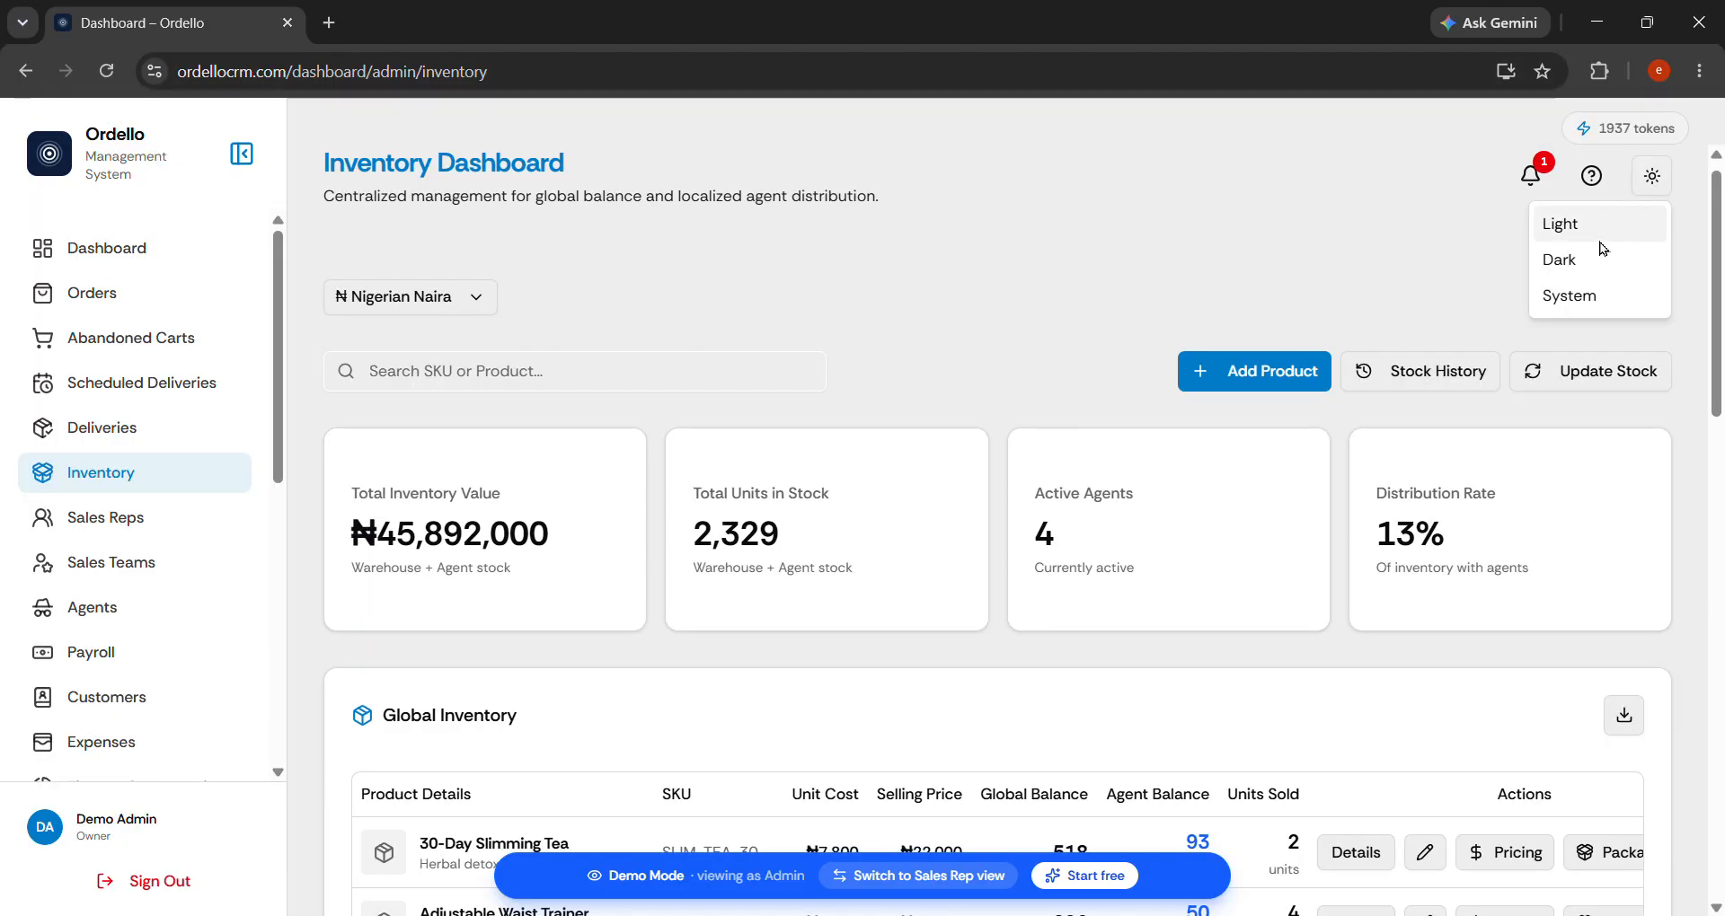
{"action": "left_click", "coordinate": [1108, 284]}
{"action": "scroll", "coordinate": [1107, 284], "scroll_direction": "down", "scroll_amount": 3}
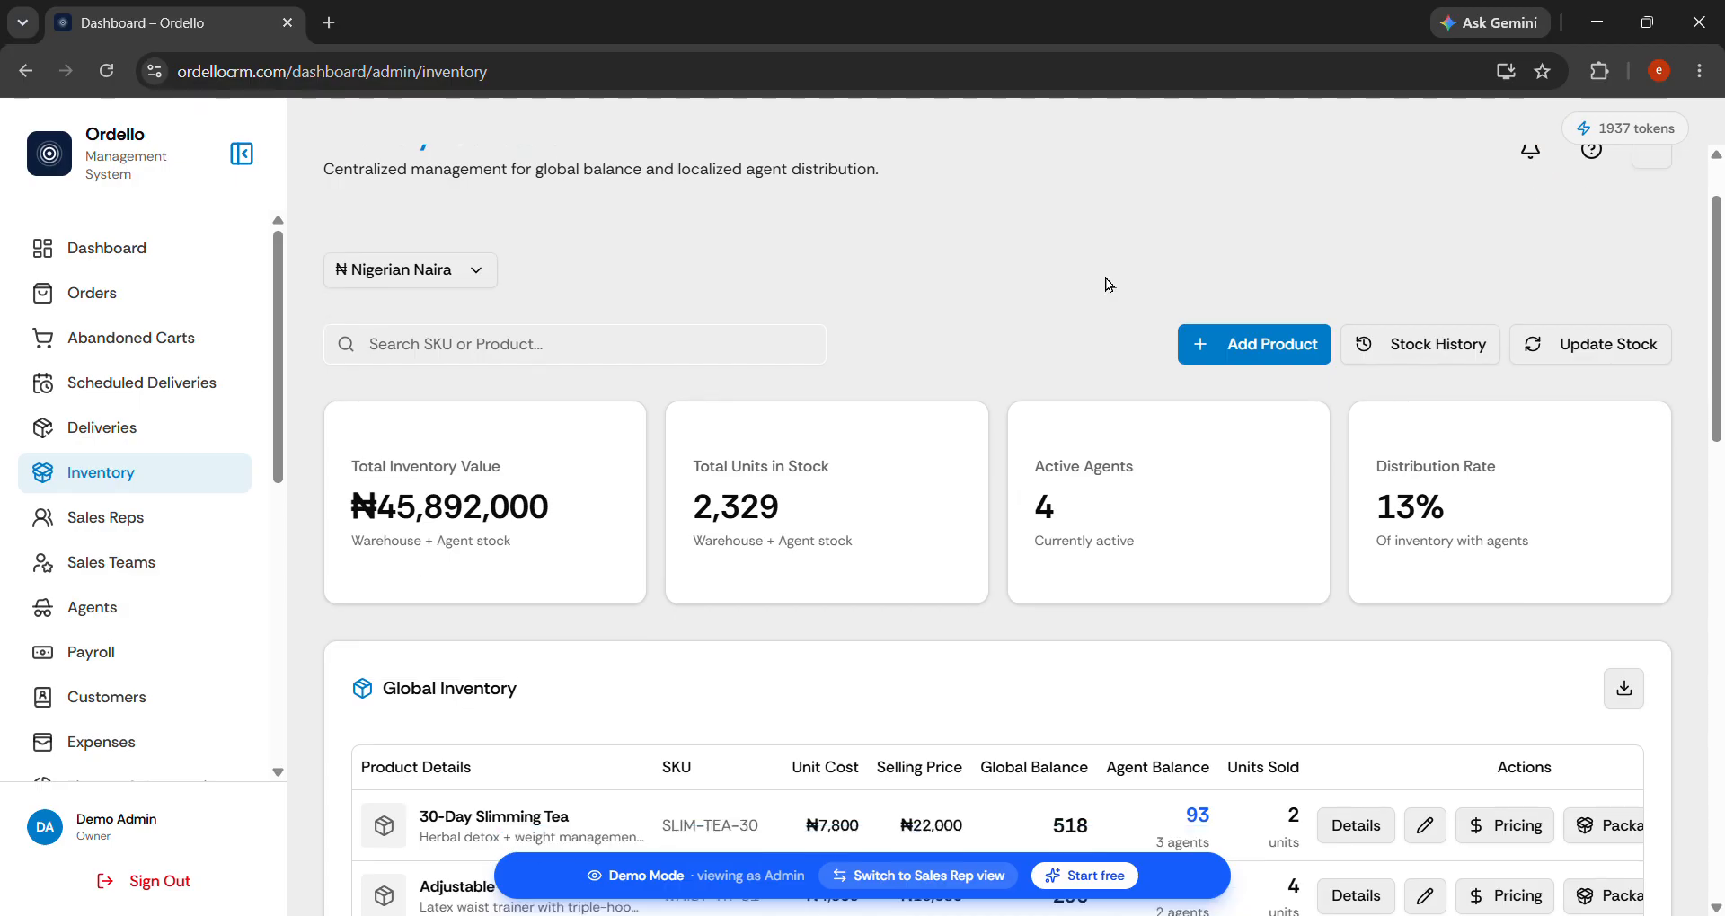
{"action": "scroll", "coordinate": [1107, 284], "scroll_direction": "up", "scroll_amount": 3}
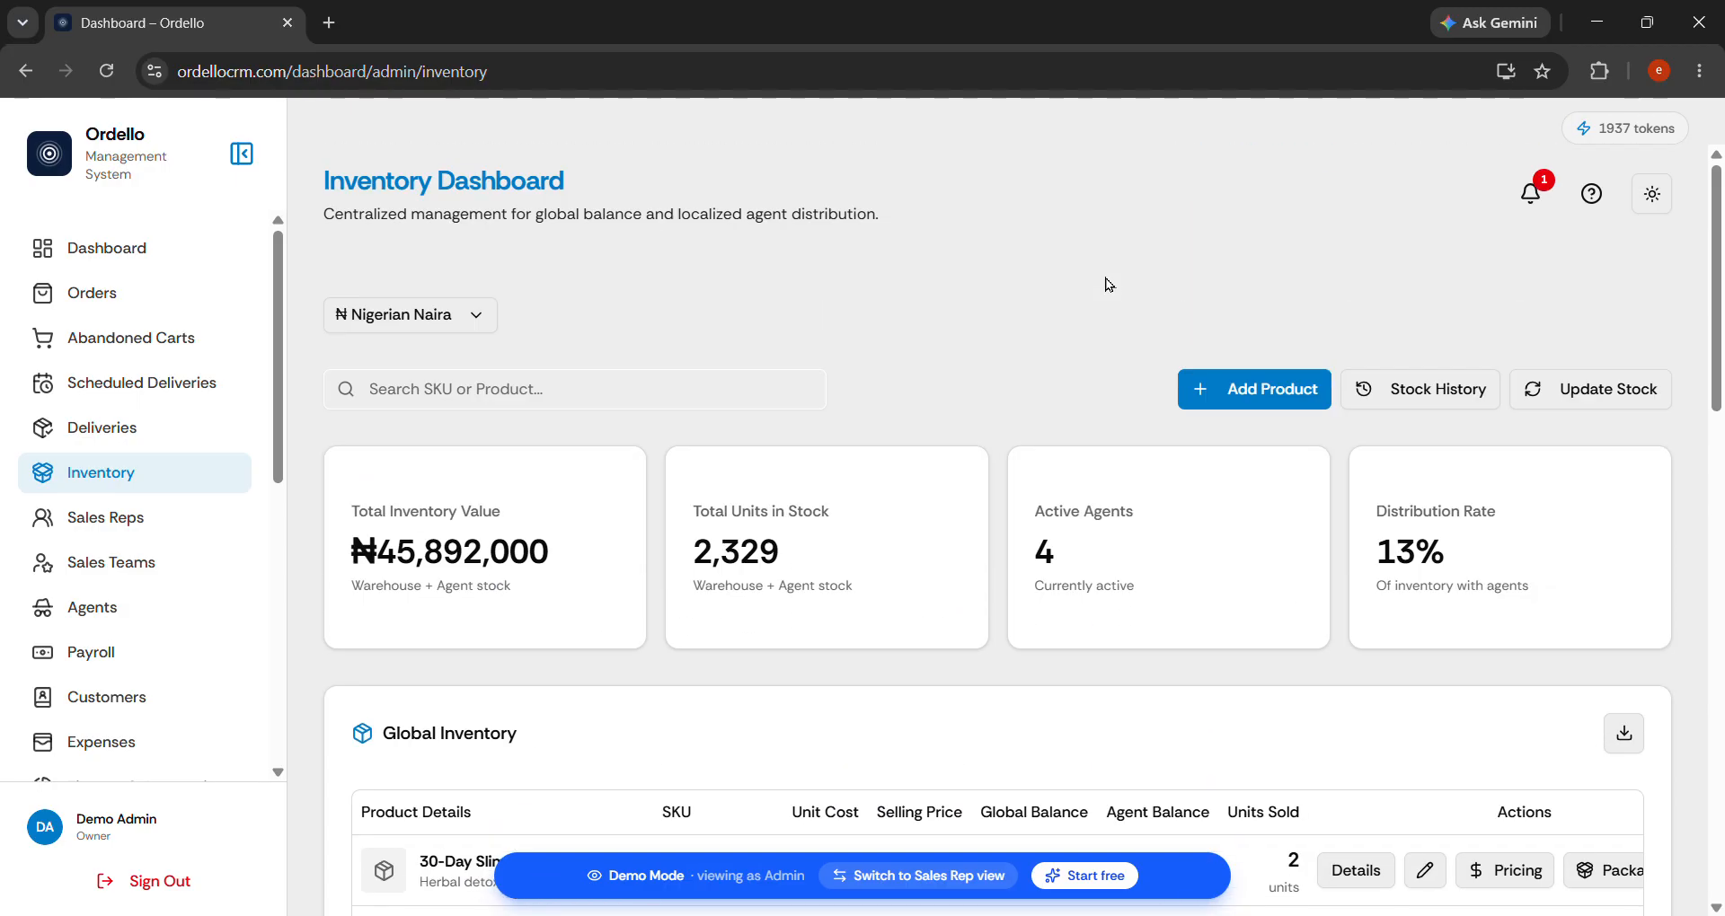
Reopen the product form and enter description 'This headlight charges with solar panels attached to the top of the car'.
{"action": "left_click", "coordinate": [1284, 390]}
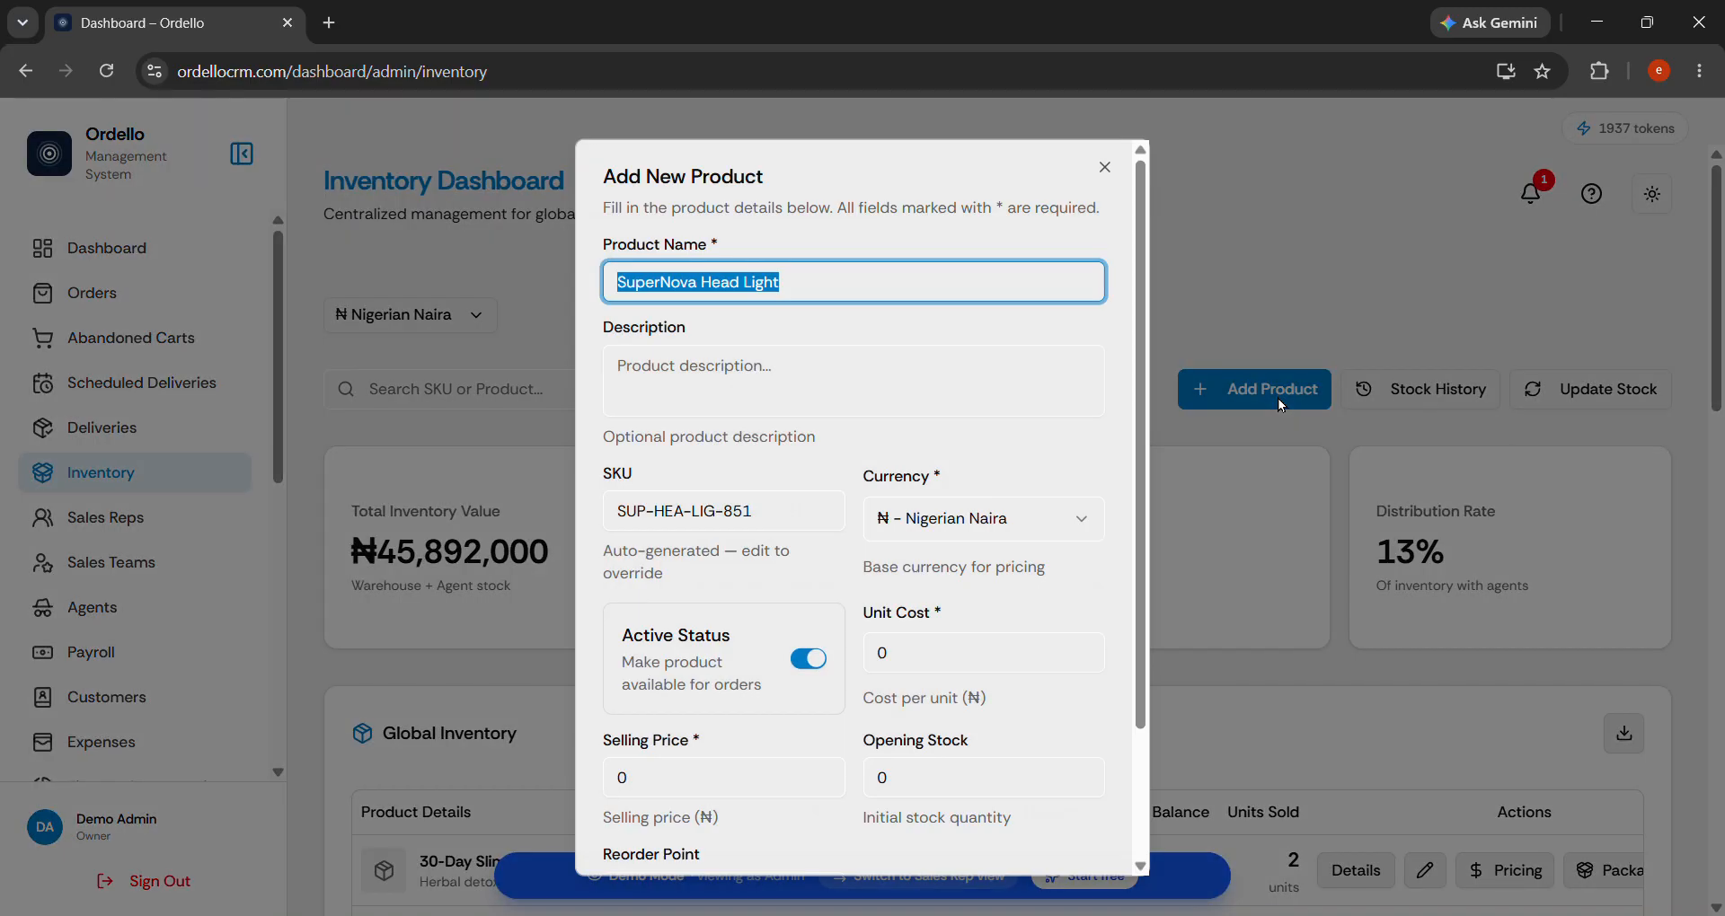
{"action": "left_click", "coordinate": [986, 361]}
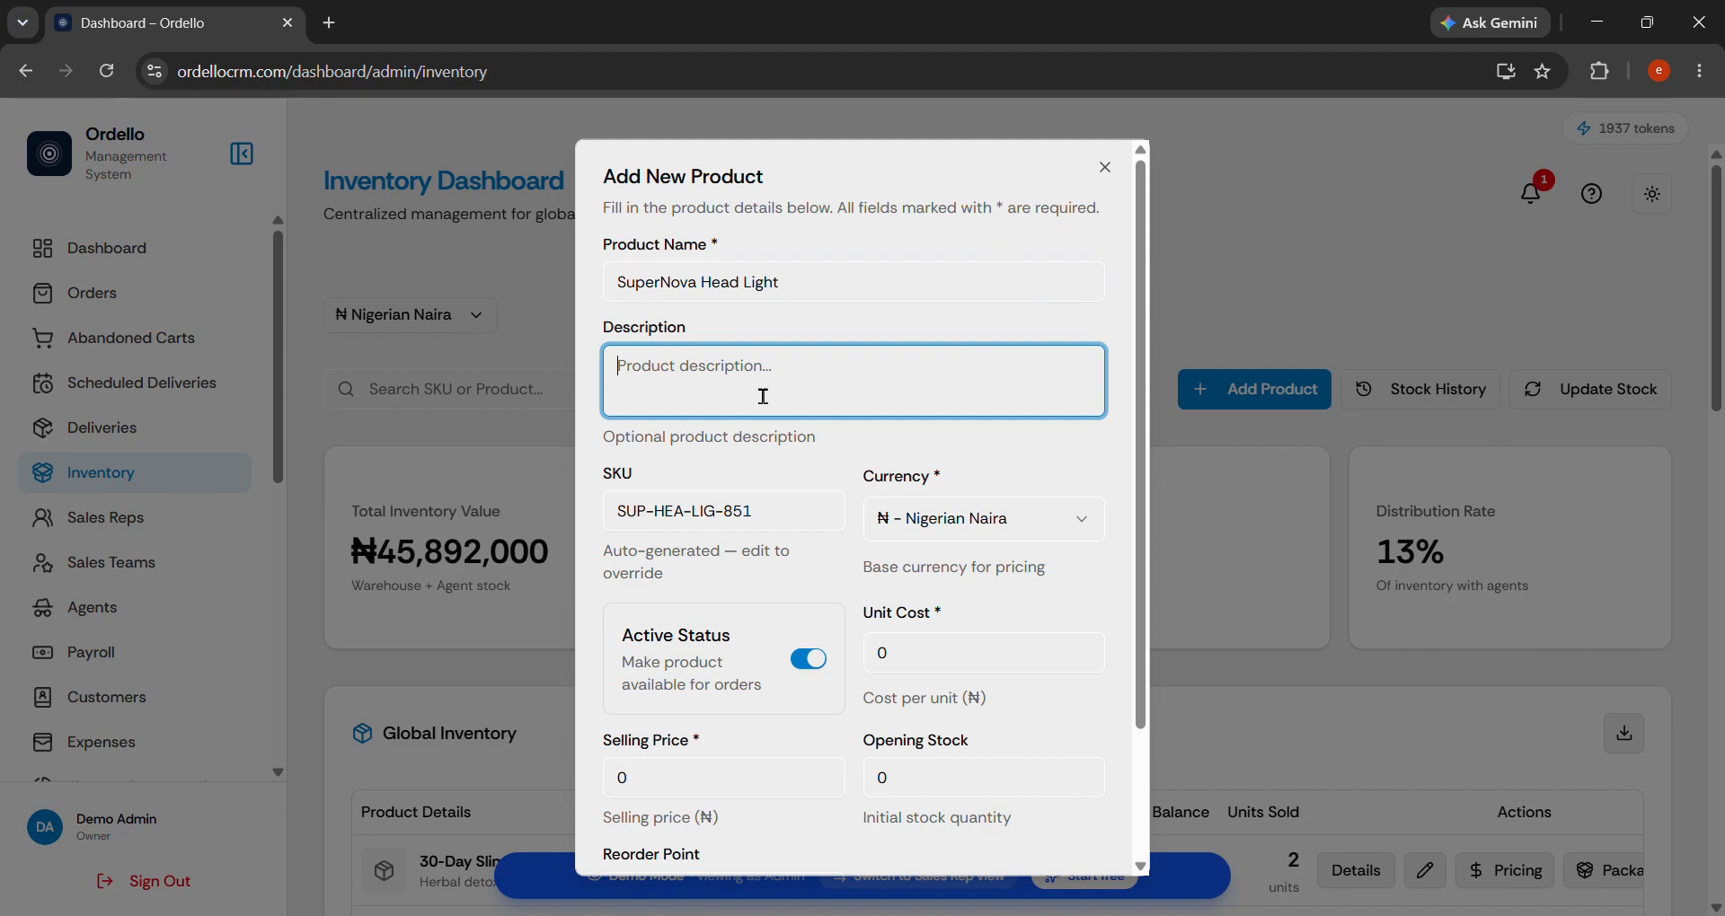
{"action": "type", "text": "This headlight"}
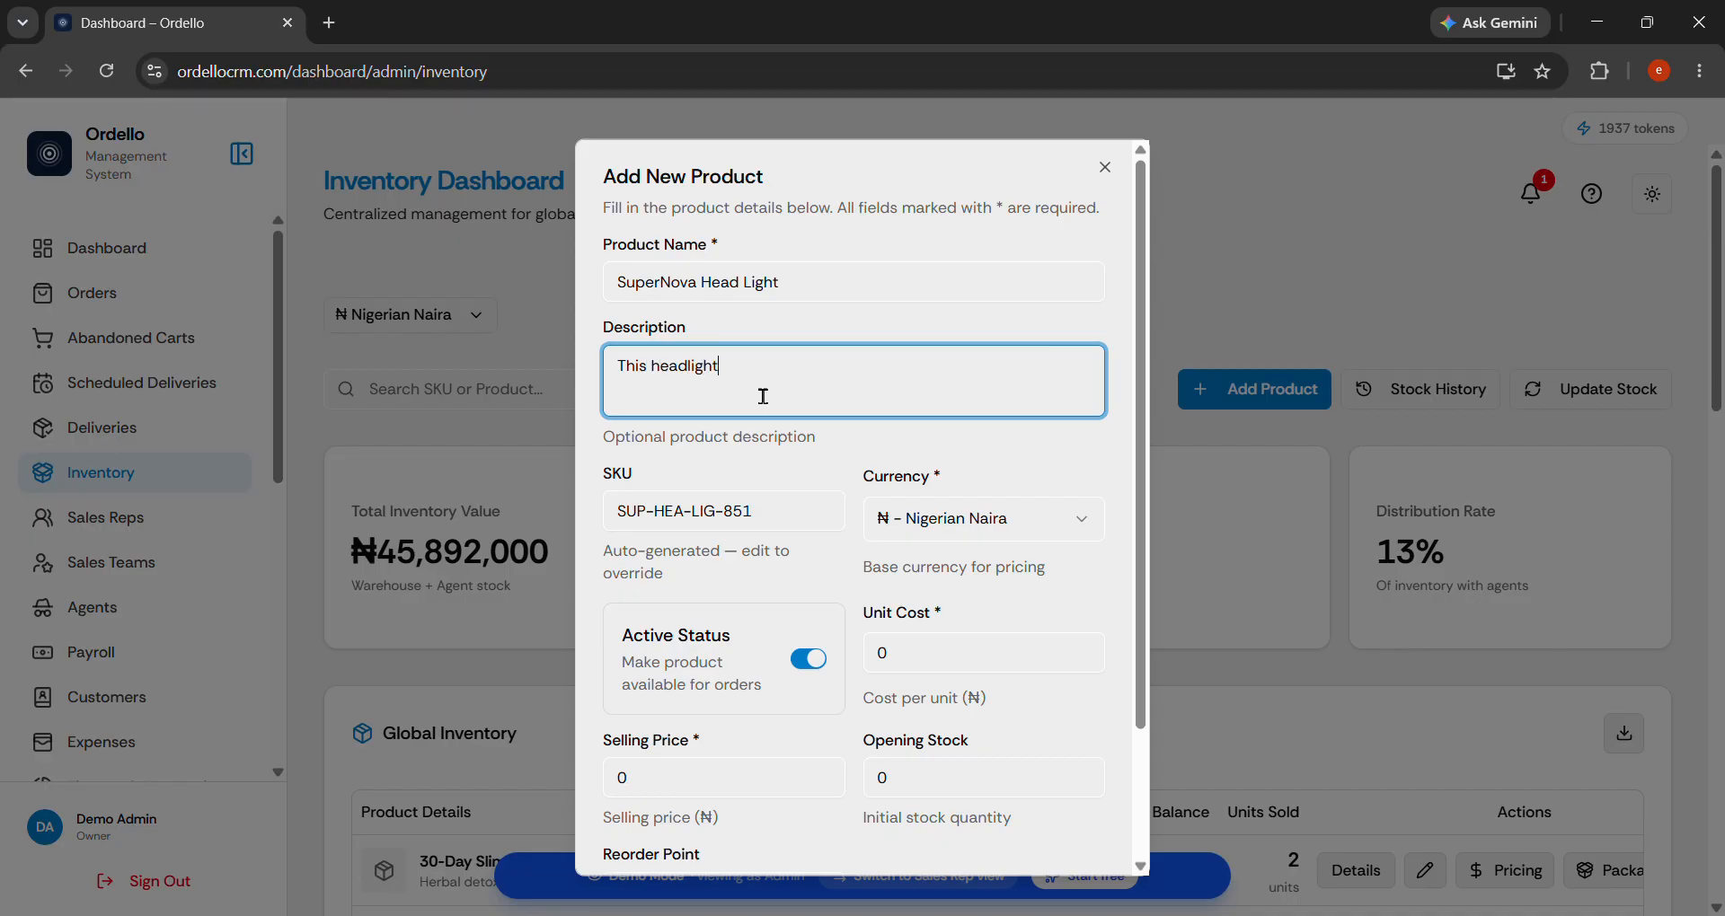
{"action": "type", "text": " charges with solar panels attached to th"}
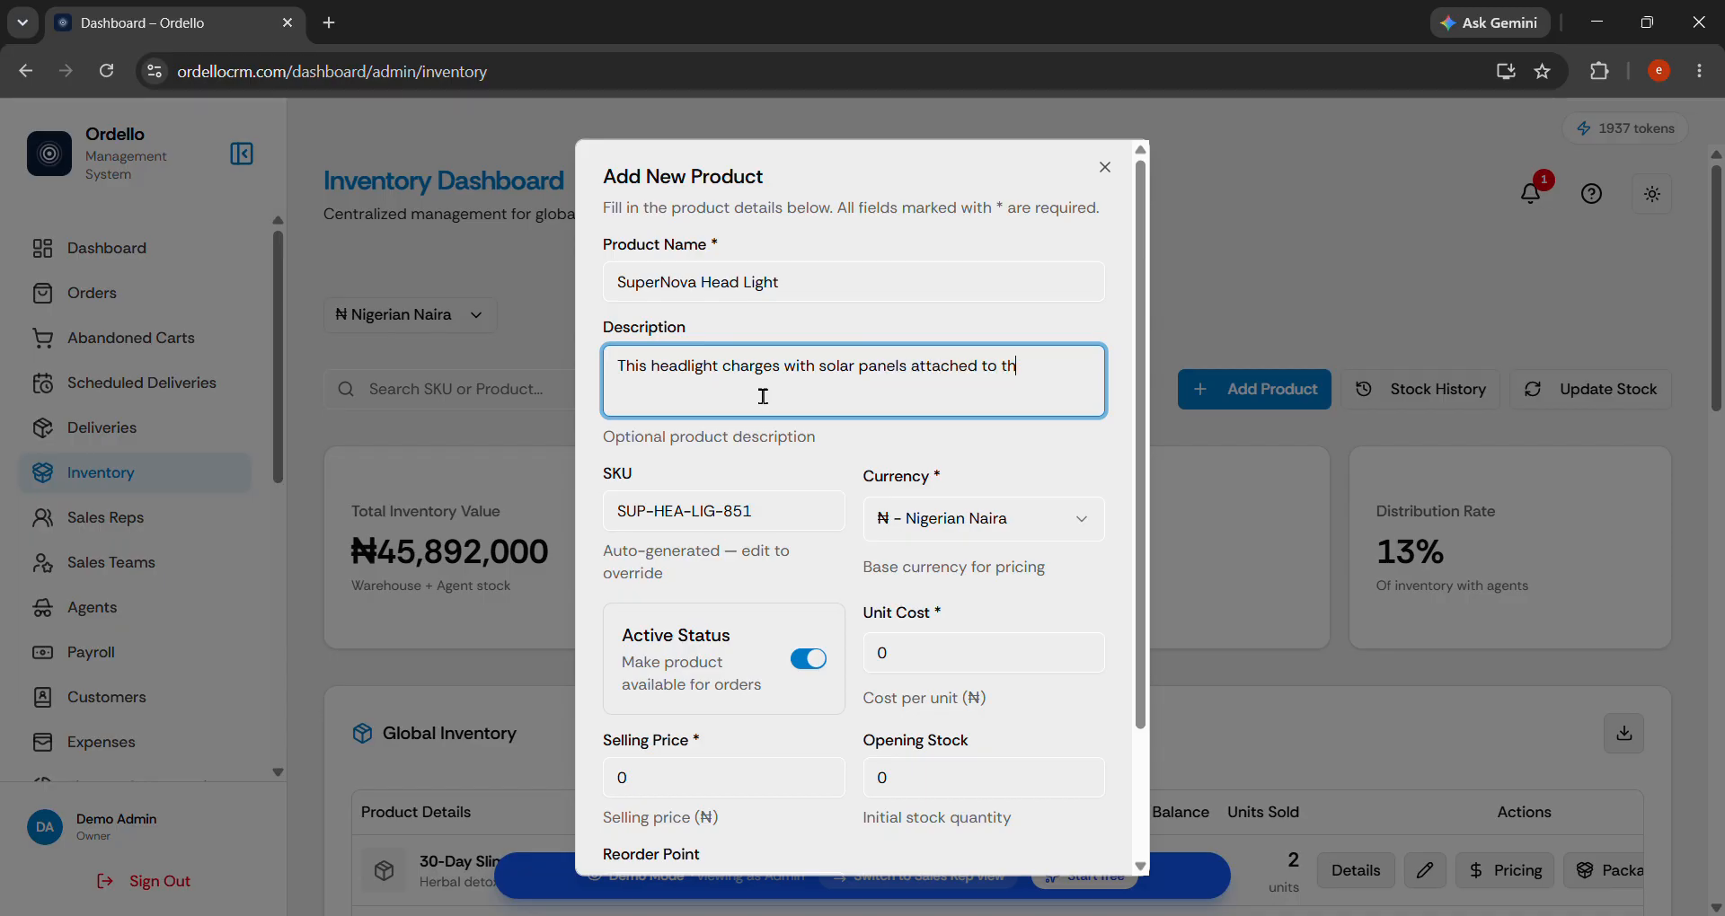
{"action": "type", "text": "e top of the car"}
{"action": "scroll", "coordinate": [763, 397], "scroll_direction": "down", "scroll_amount": 2}
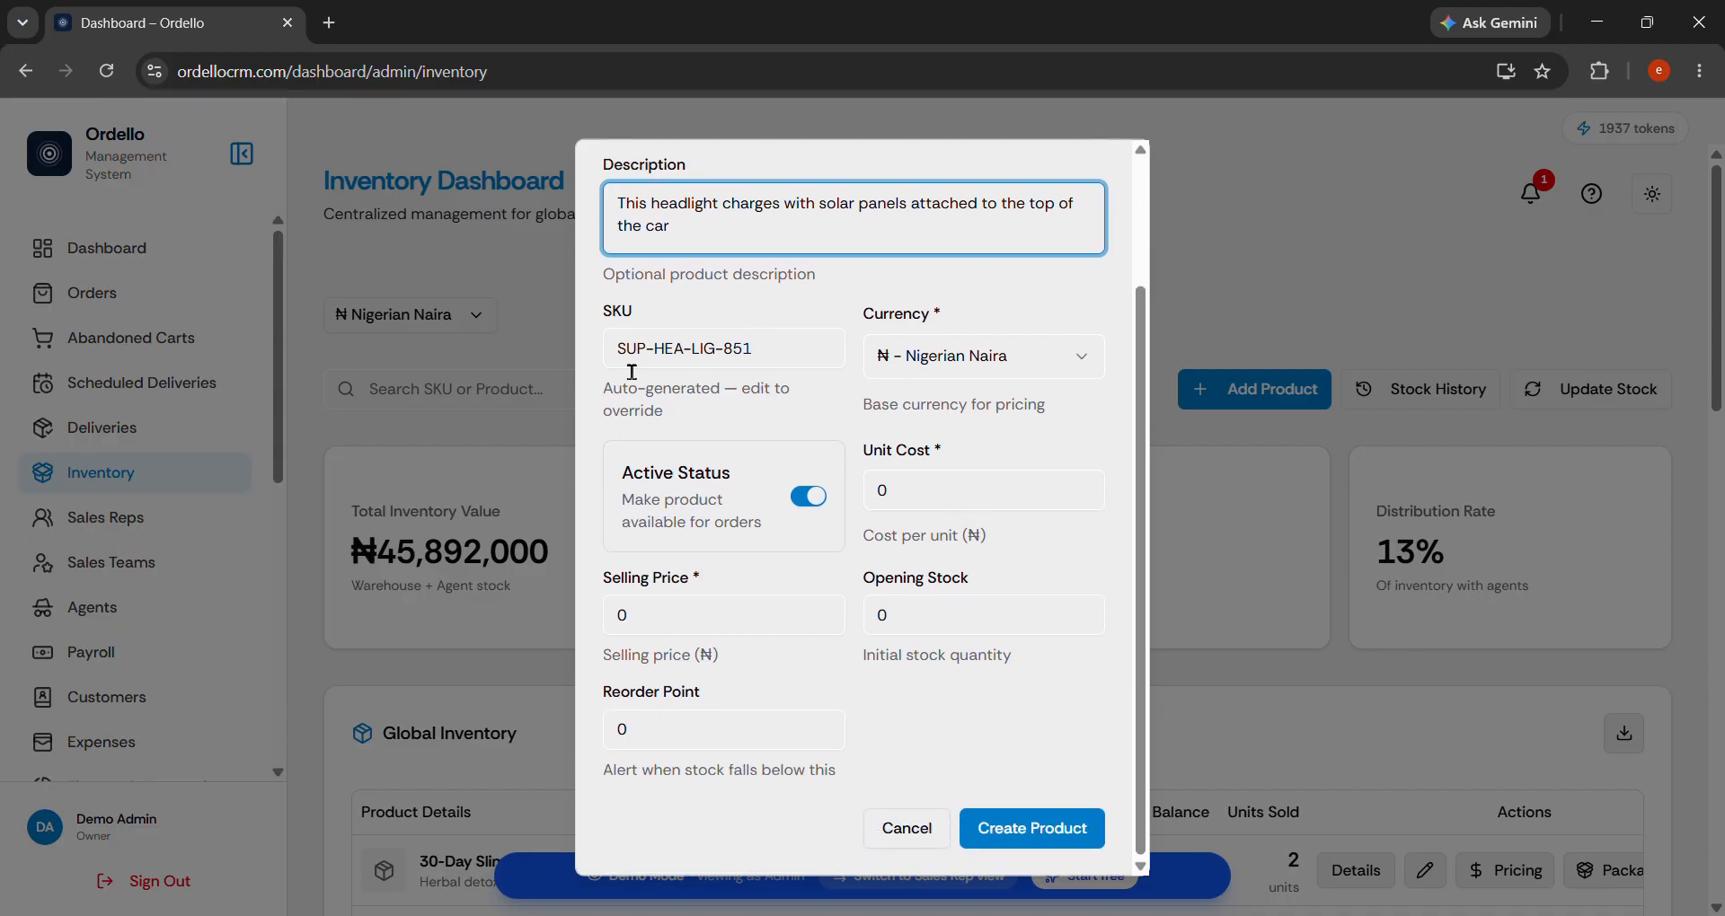
{"action": "left_click", "coordinate": [680, 359]}
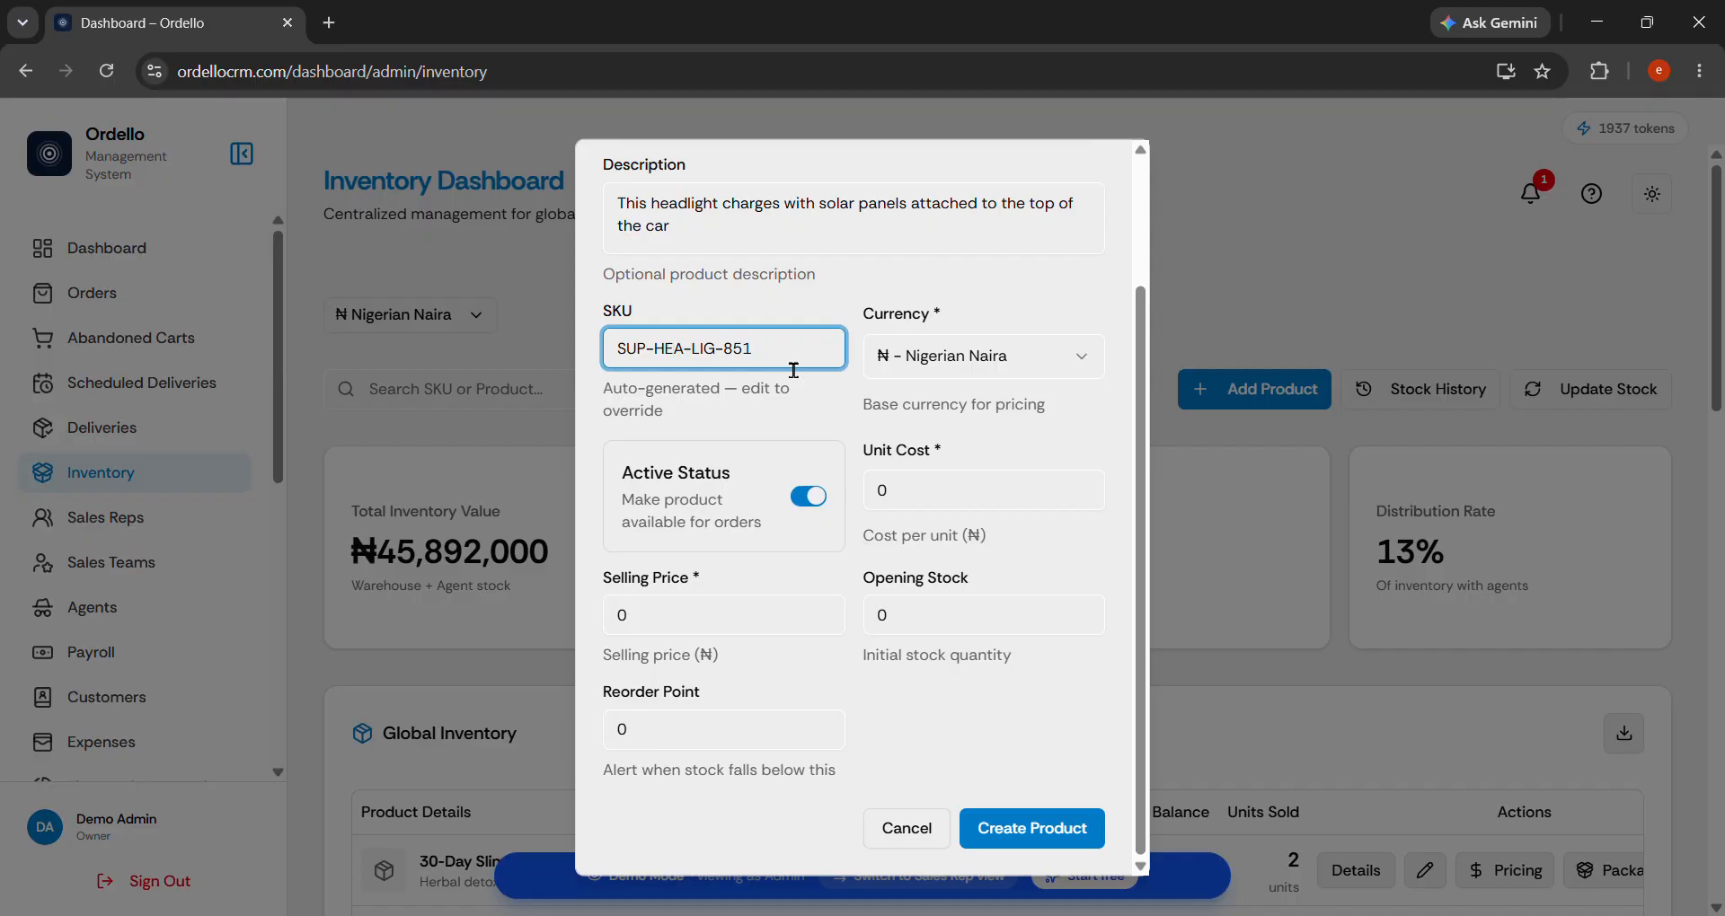
Set the unit cost to 3000 and the selling price to 25000.
{"action": "left_click_drag", "start_coordinate": [915, 492], "coordinate": [860, 493]}
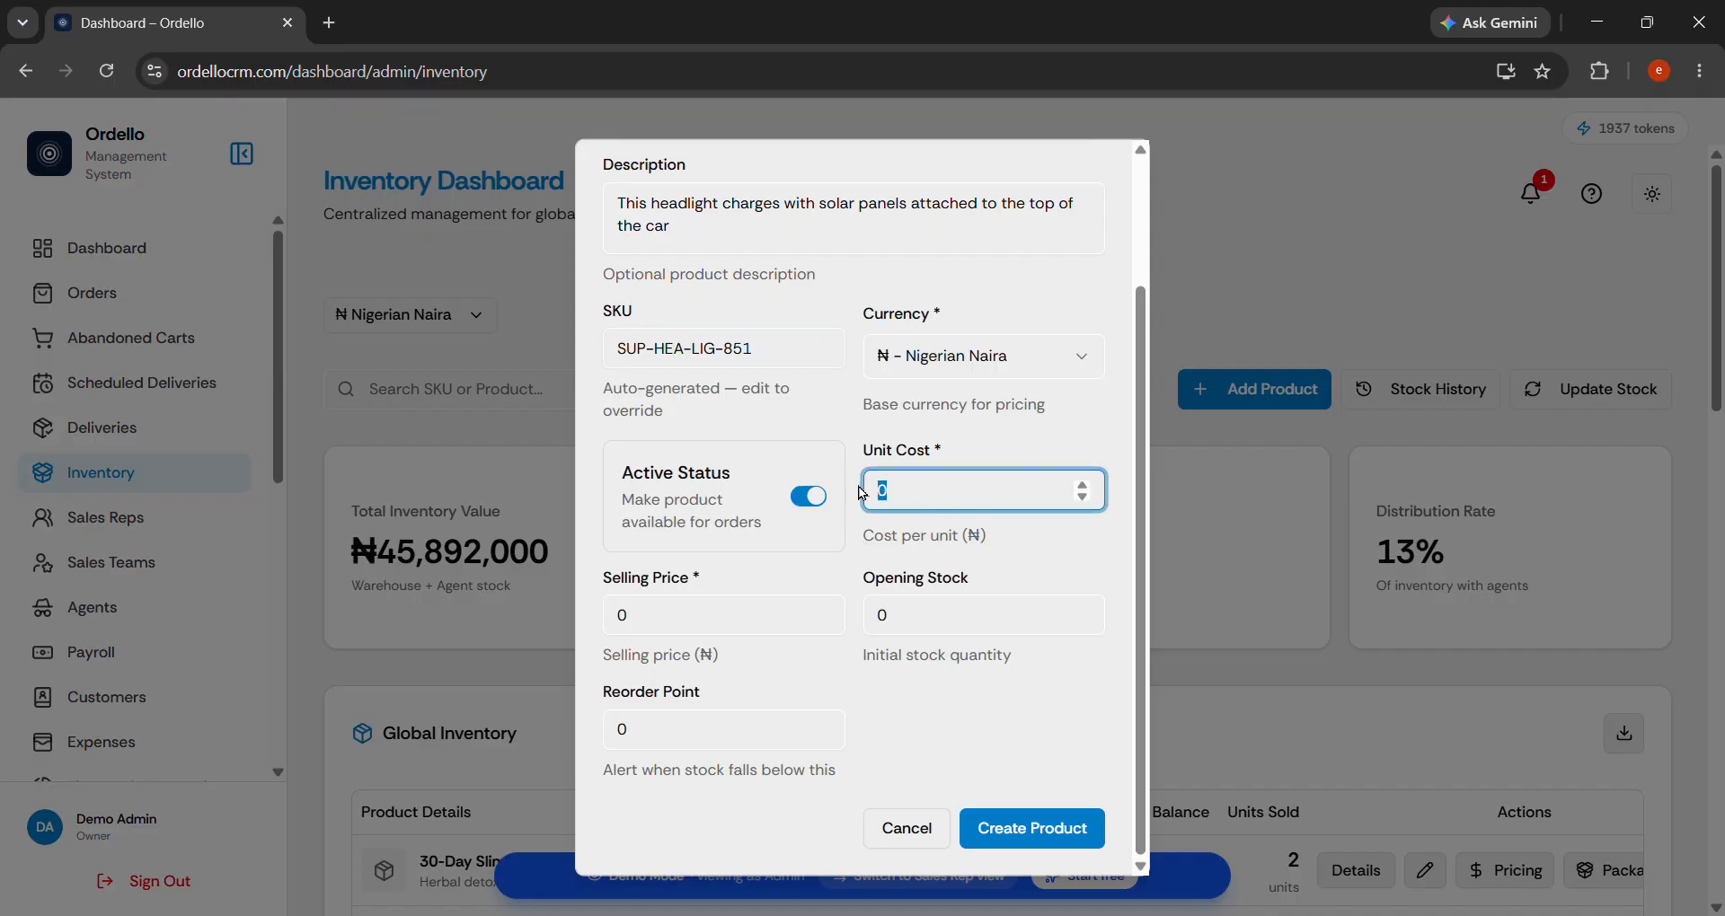
{"action": "left_click", "coordinate": [968, 505]}
{"action": "left_click_drag", "start_coordinate": [969, 505], "coordinate": [788, 505]}
{"action": "type", "text": "3000"}
{"action": "double_click", "coordinate": [739, 615]}
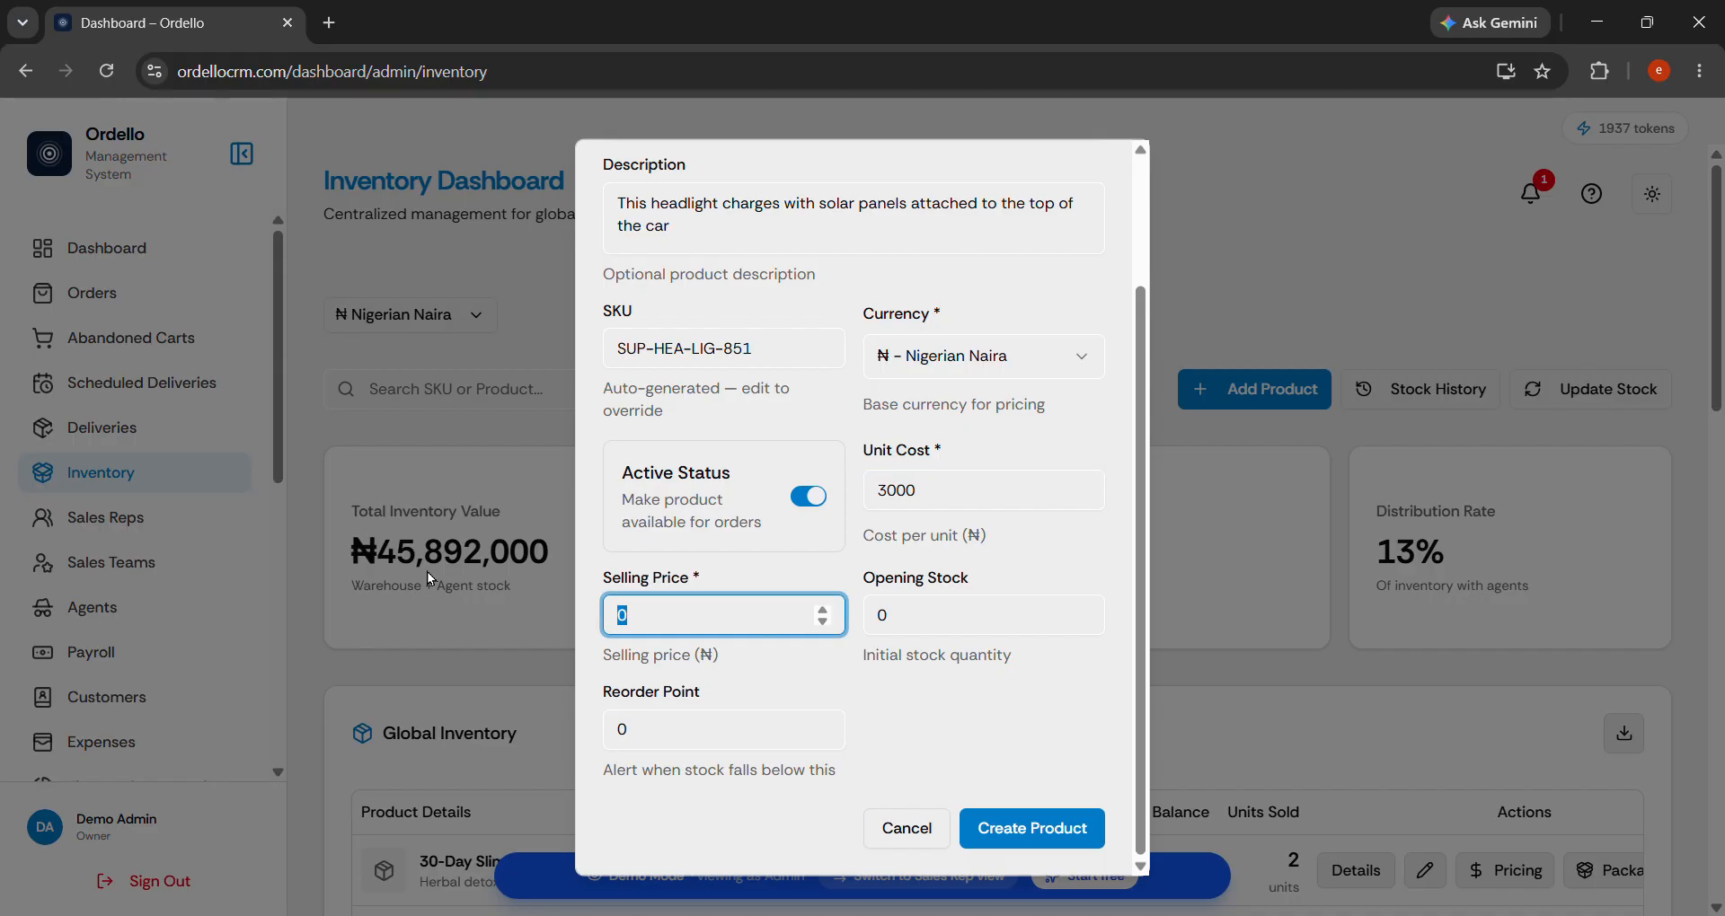
{"action": "type", "text": "10000"}
{"action": "left_click", "coordinate": [649, 626]}
{"action": "key", "text": "Left"}
{"action": "key", "text": "BackSpace"}
{"action": "key", "text": "BackSpace"}
{"action": "type", "text": "25"}
Enter opening stock 300 and reorder point 90, then create the product.
{"action": "key", "text": "Tab"}
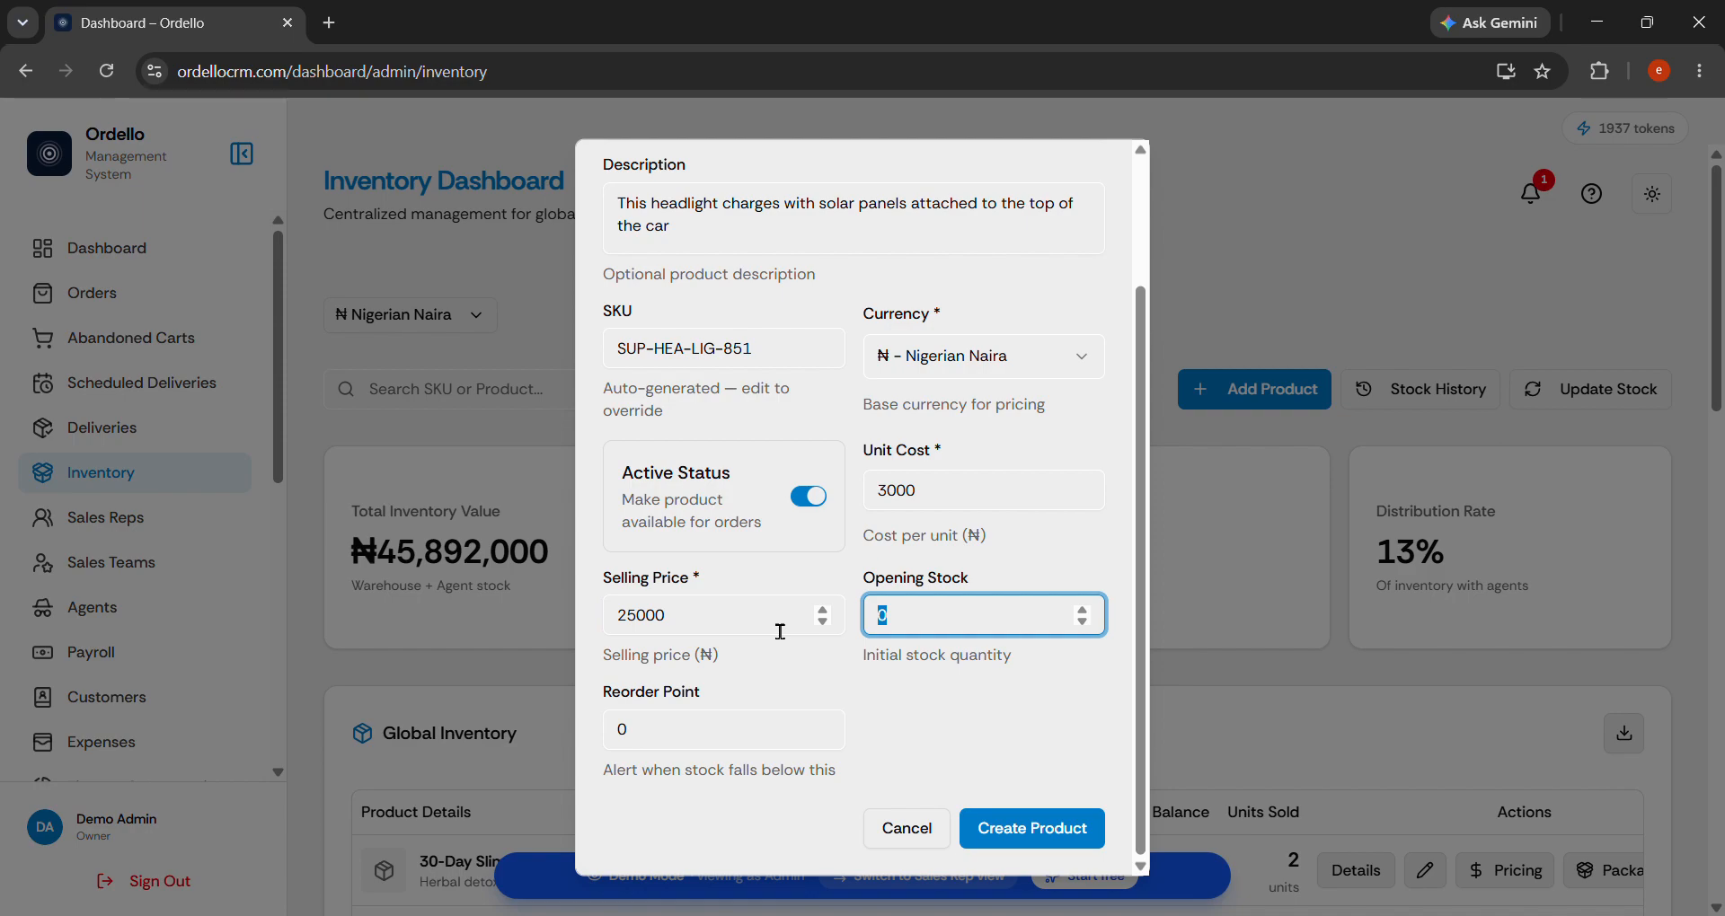
{"action": "type", "text": "300"}
{"action": "key", "text": "Tab"}
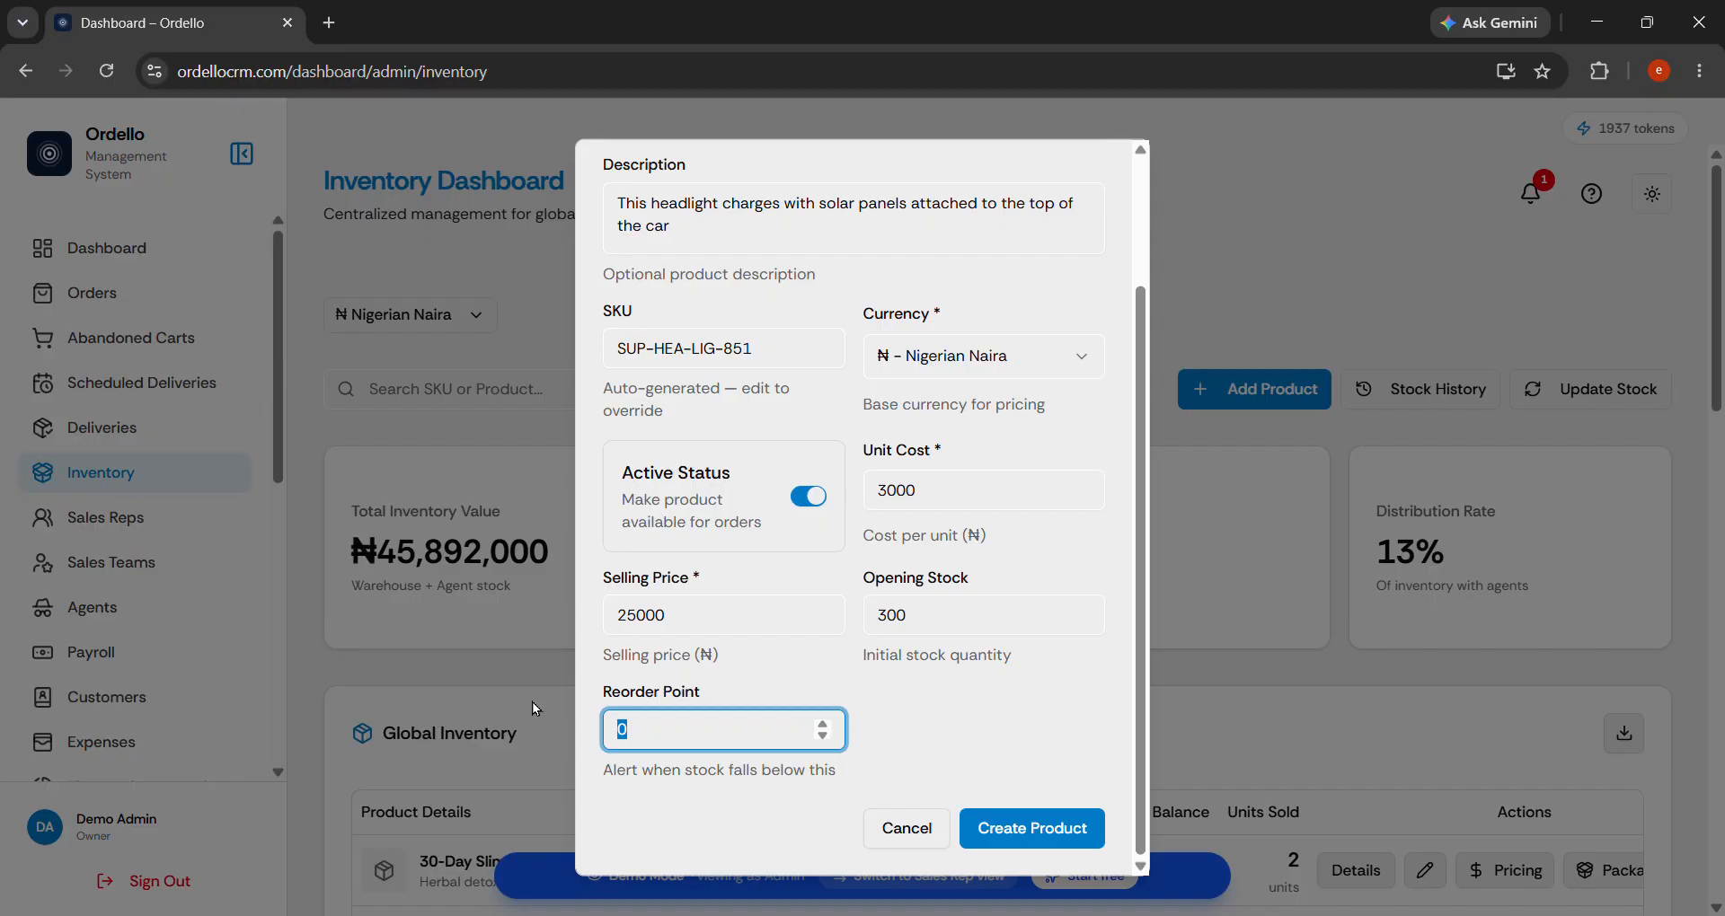
{"action": "type", "text": "90"}
{"action": "left_click_drag", "start_coordinate": [638, 749], "coordinate": [578, 750]}
{"action": "left_click", "coordinate": [1004, 831]}
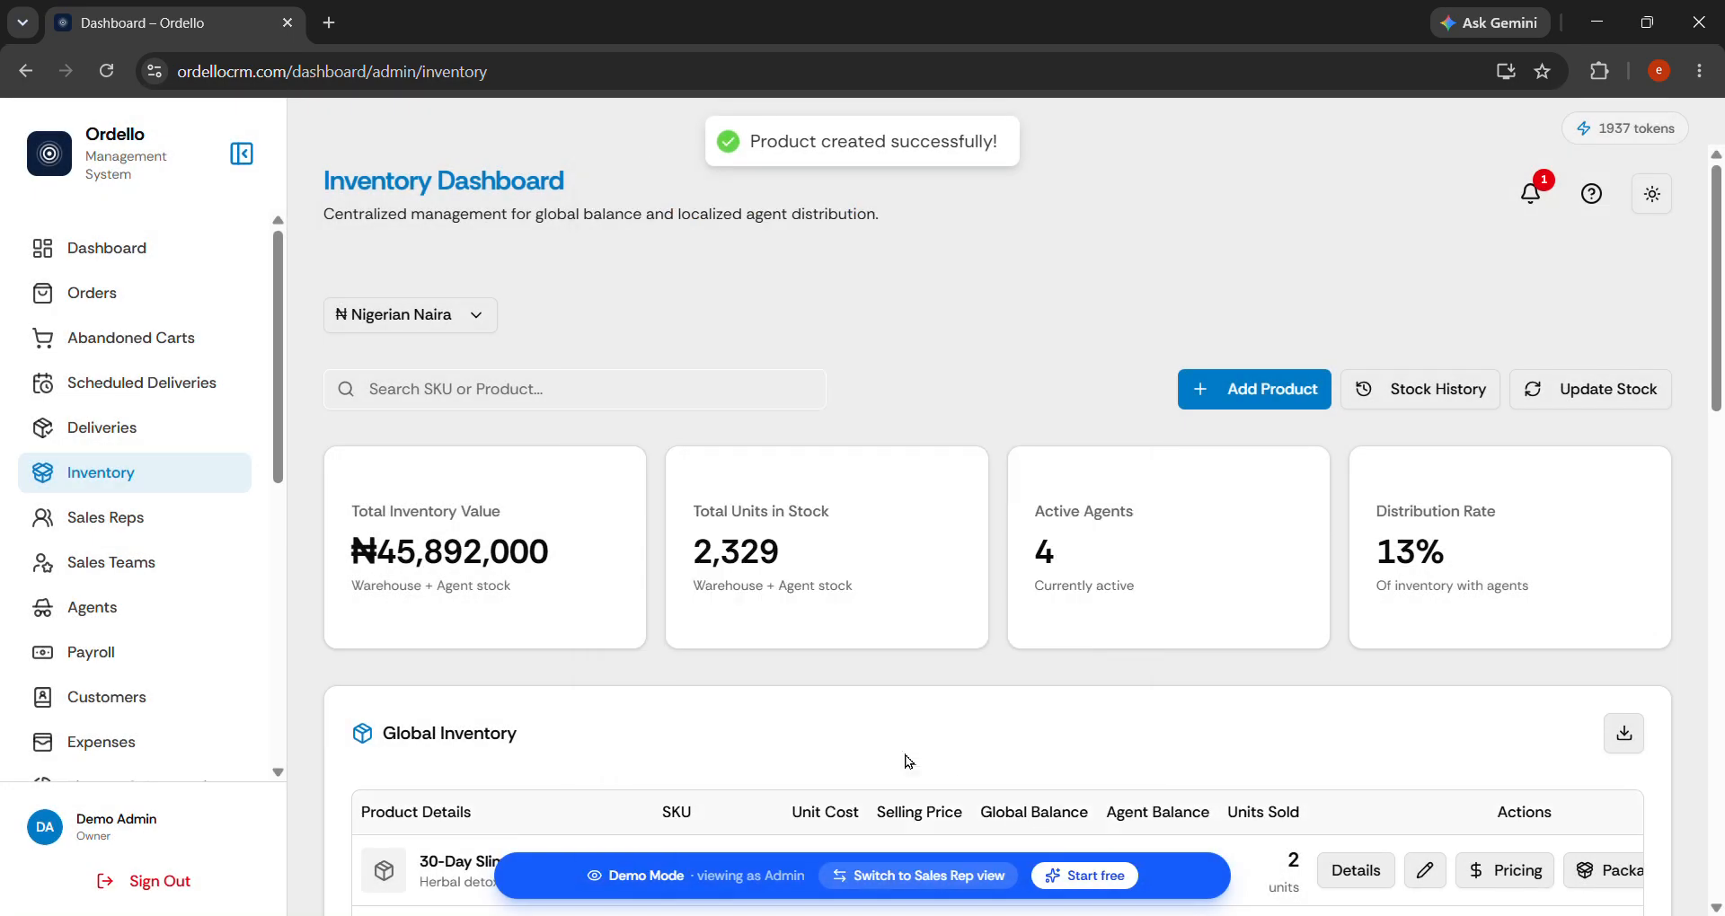
Open SuperNova Head Light's Packages page and begin a new package.
{"action": "scroll", "coordinate": [1045, 611], "scroll_direction": "down", "scroll_amount": 3}
{"action": "scroll", "coordinate": [1044, 611], "scroll_direction": "down", "scroll_amount": 3}
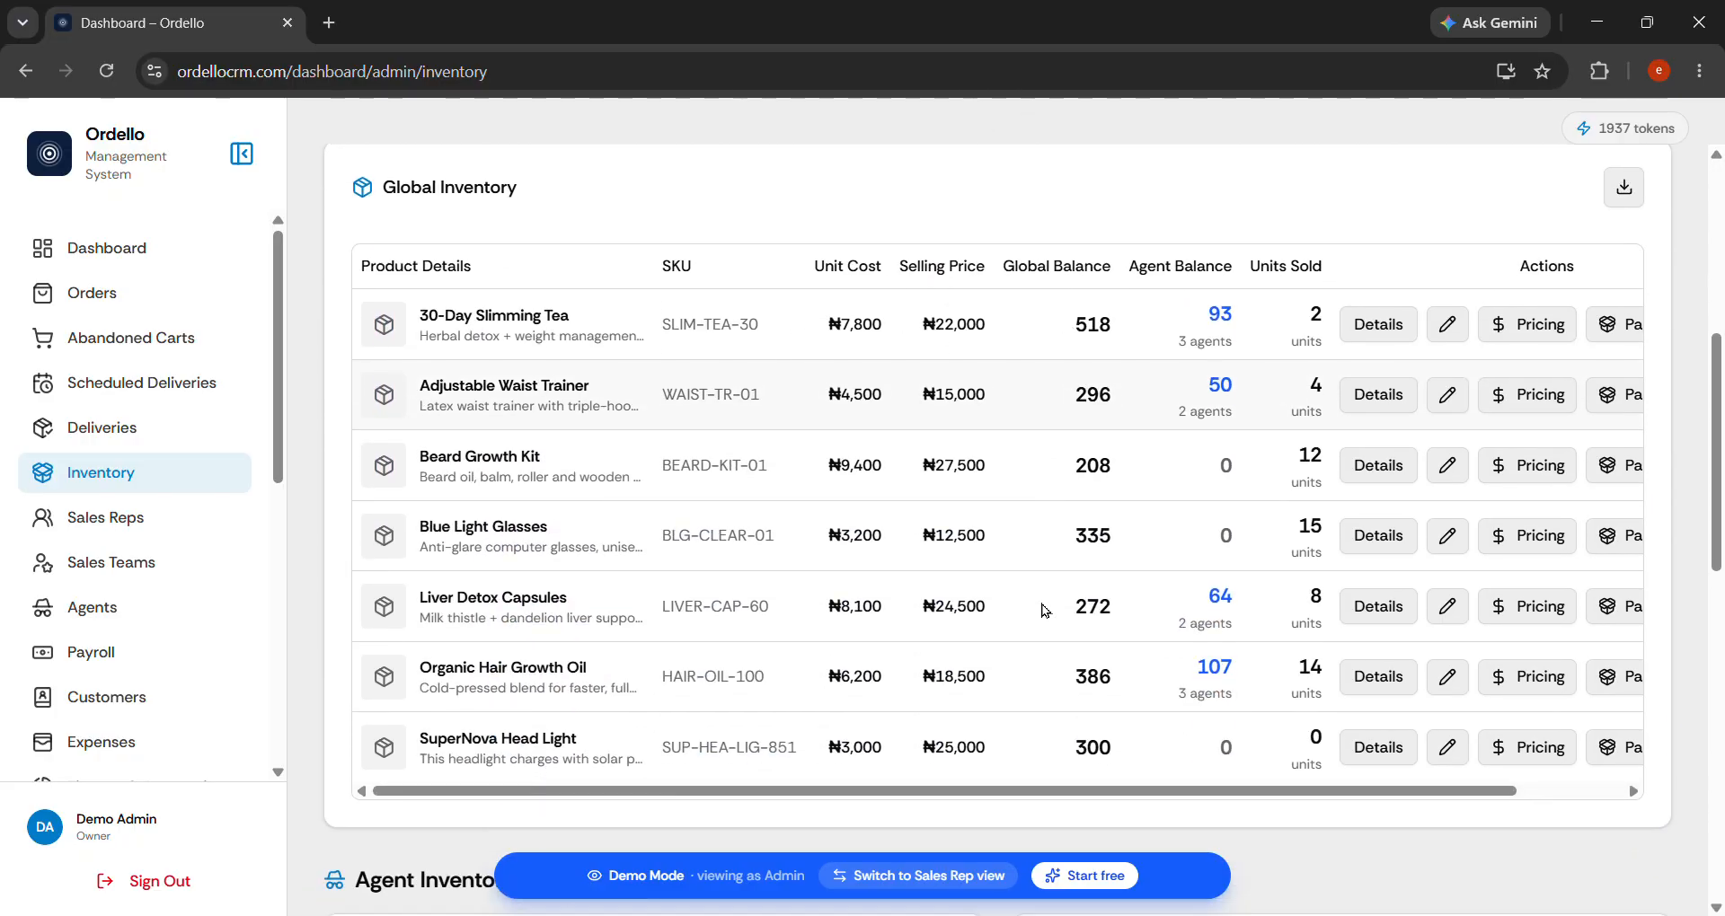
{"action": "scroll", "coordinate": [1204, 312], "scroll_direction": "right", "scroll_amount": 3}
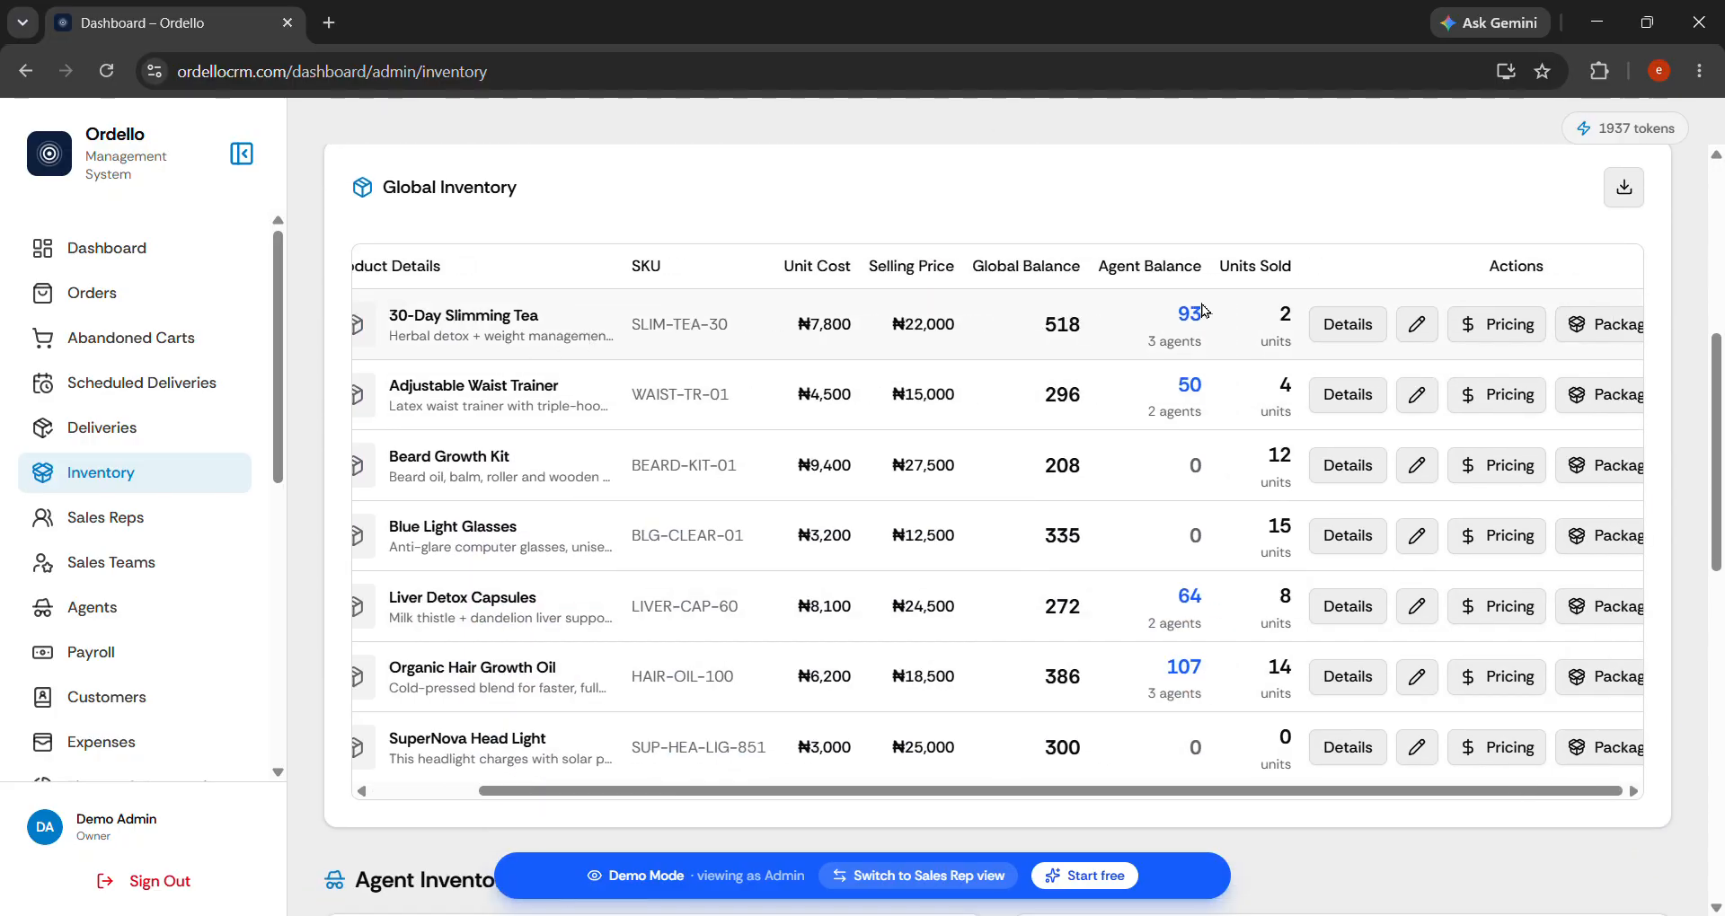
{"action": "scroll", "coordinate": [1204, 312], "scroll_direction": "left", "scroll_amount": 3}
{"action": "left_click_drag", "start_coordinate": [428, 759], "coordinate": [462, 753]}
{"action": "left_click", "coordinate": [689, 769]}
{"action": "scroll", "coordinate": [689, 770], "scroll_direction": "right", "scroll_amount": 1}
{"action": "scroll", "coordinate": [689, 769], "scroll_direction": "right", "scroll_amount": 2}
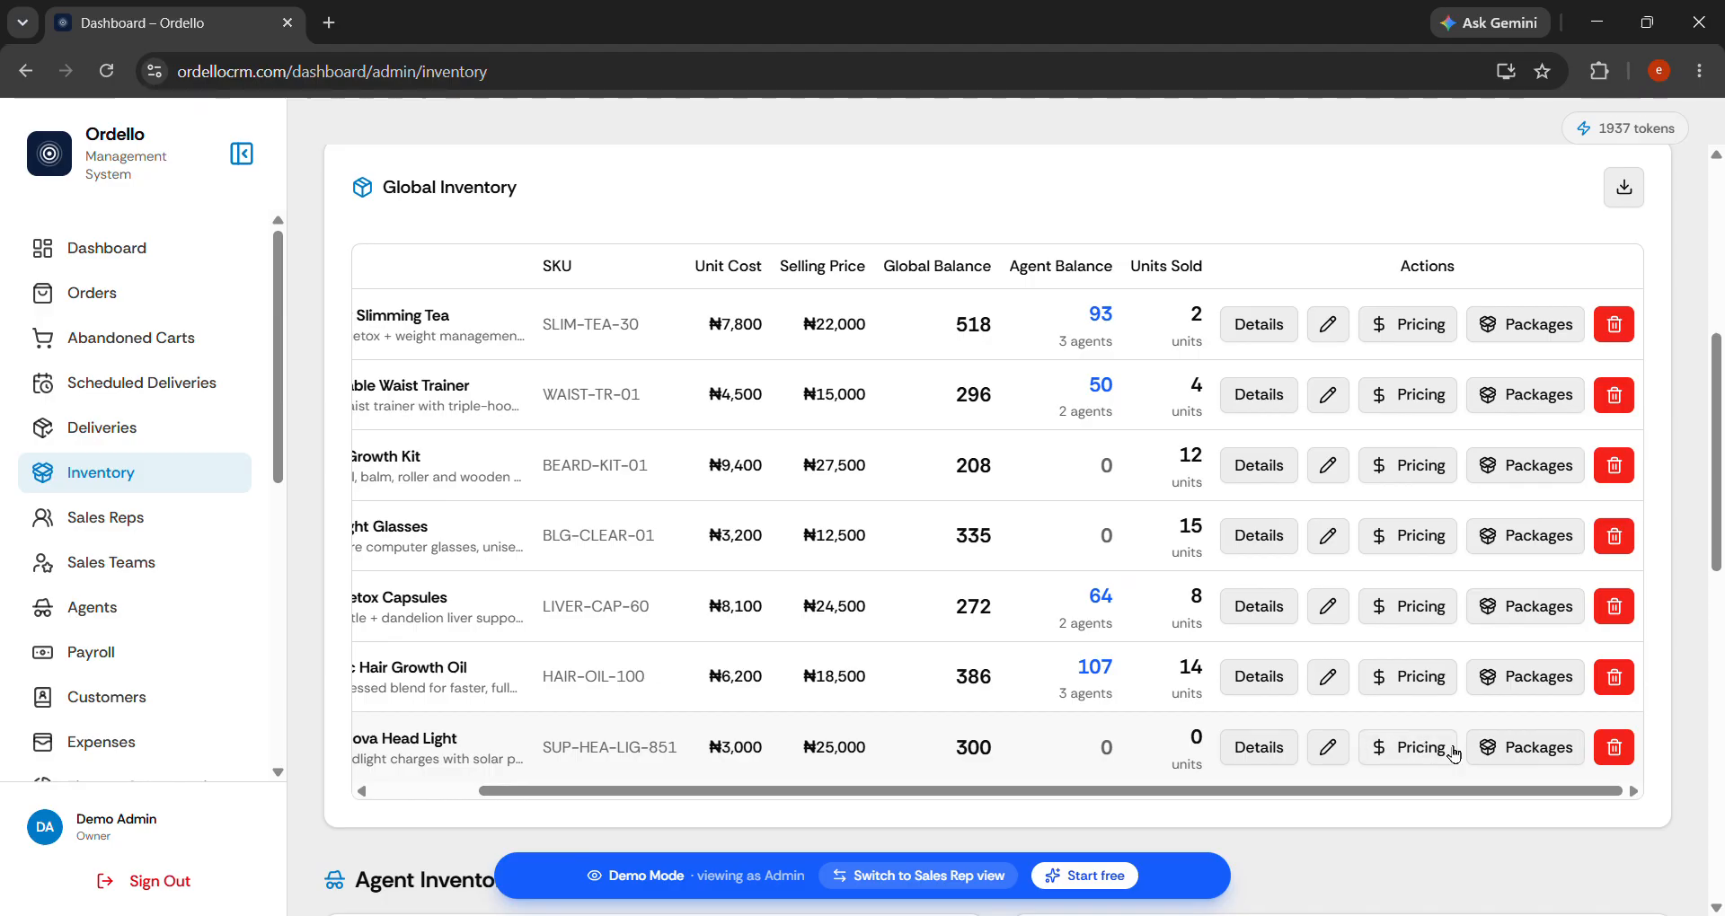
{"action": "left_click", "coordinate": [1541, 752]}
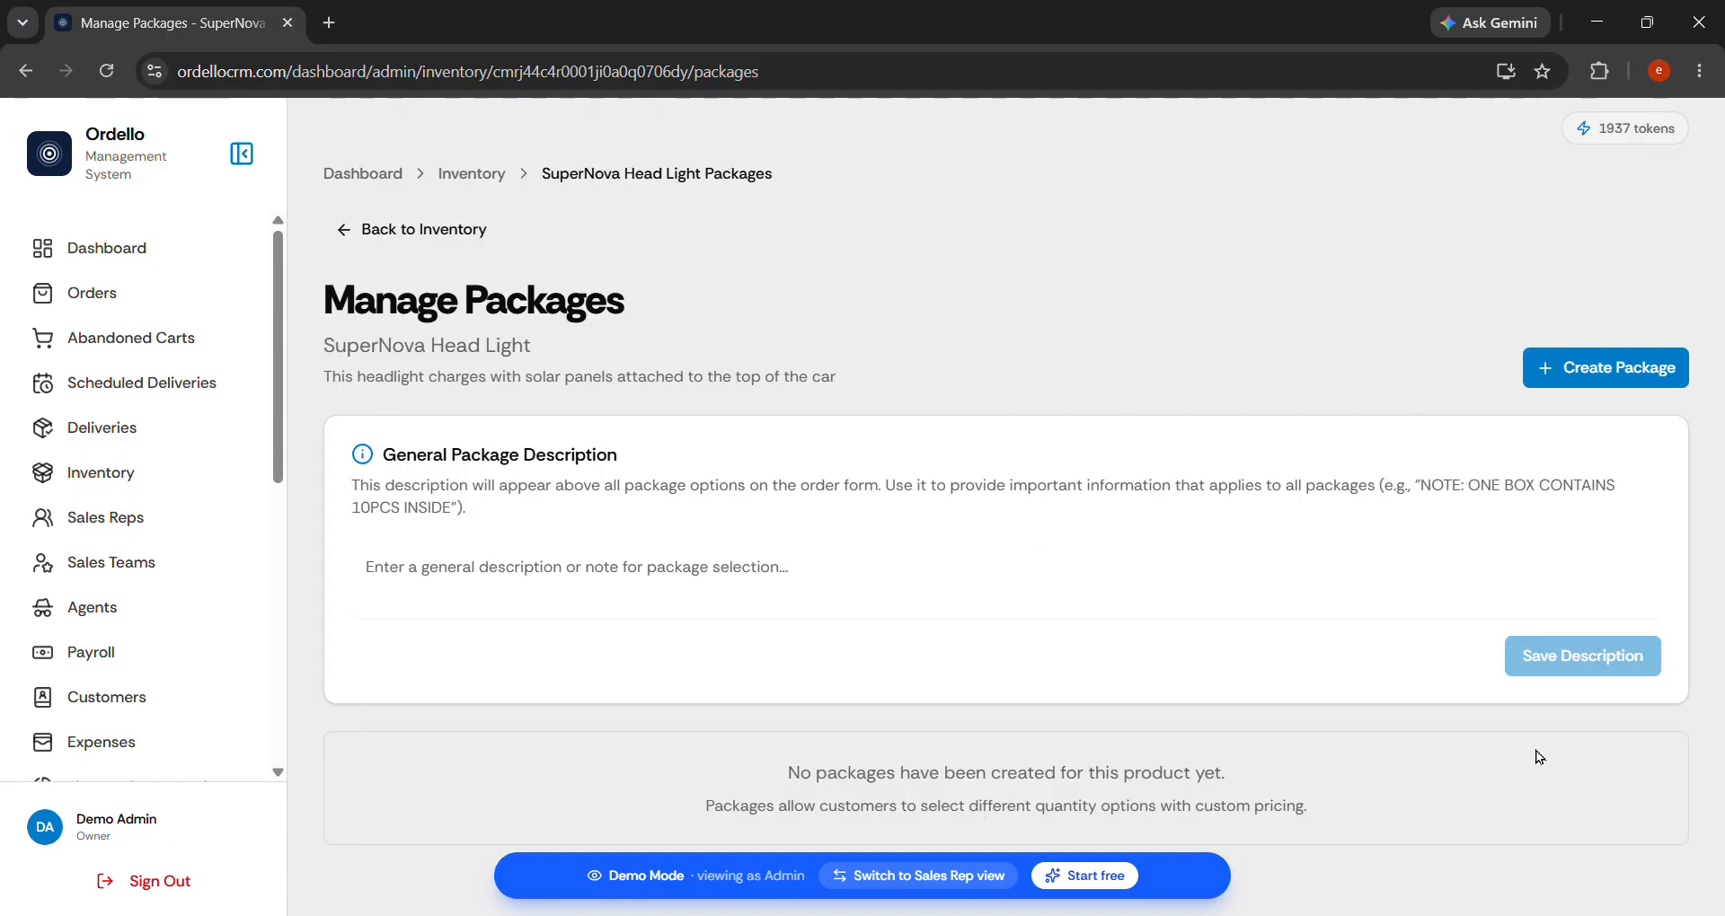
{"action": "left_click", "coordinate": [1636, 380]}
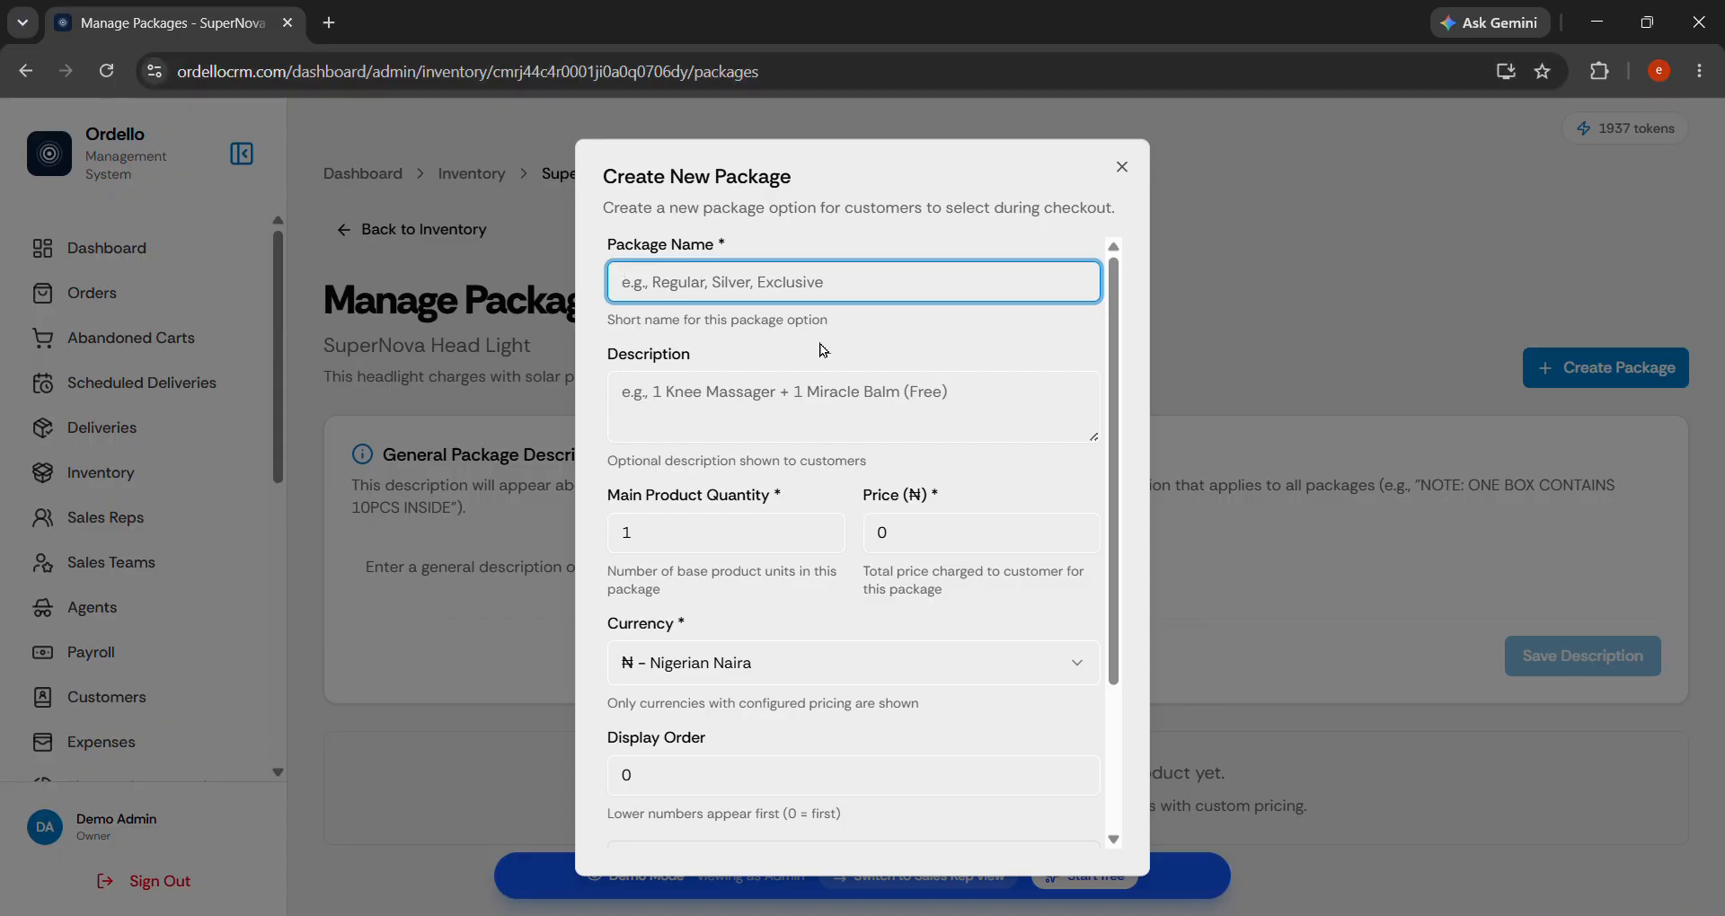
Name the package 'Regular' with description 'BUY 1 Headlight + FREE Delivery'.
{"action": "type", "text": "Regular"}
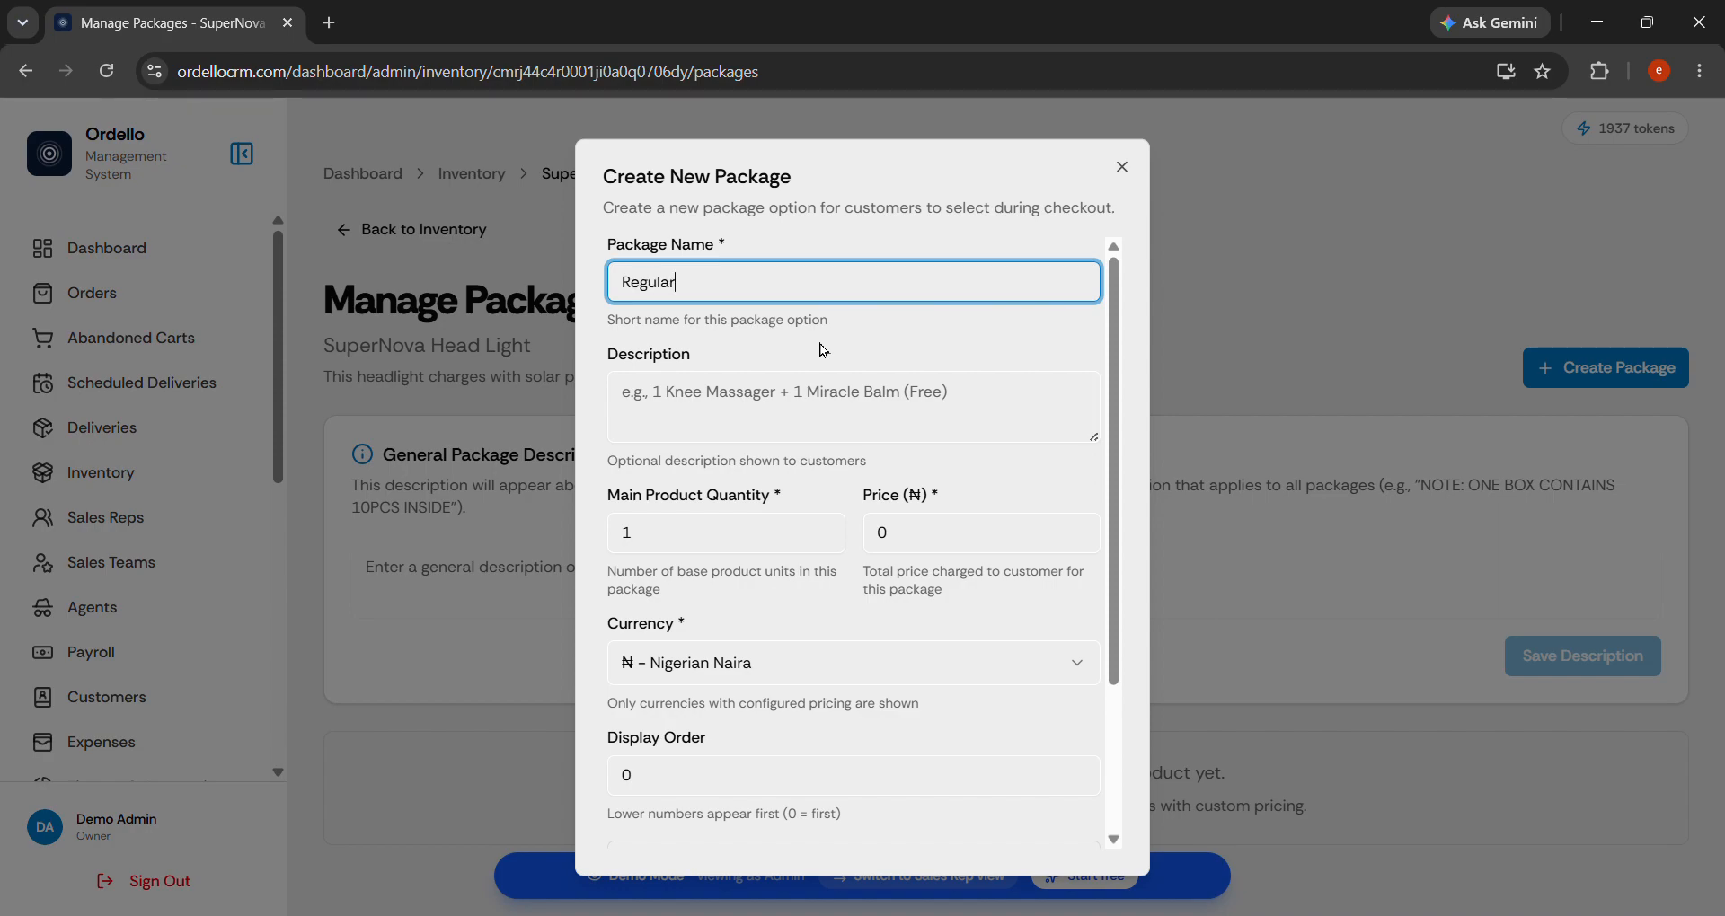
{"action": "left_click_drag", "start_coordinate": [812, 292], "coordinate": [550, 280]}
{"action": "left_click", "coordinate": [741, 297]}
{"action": "left_click", "coordinate": [738, 399]}
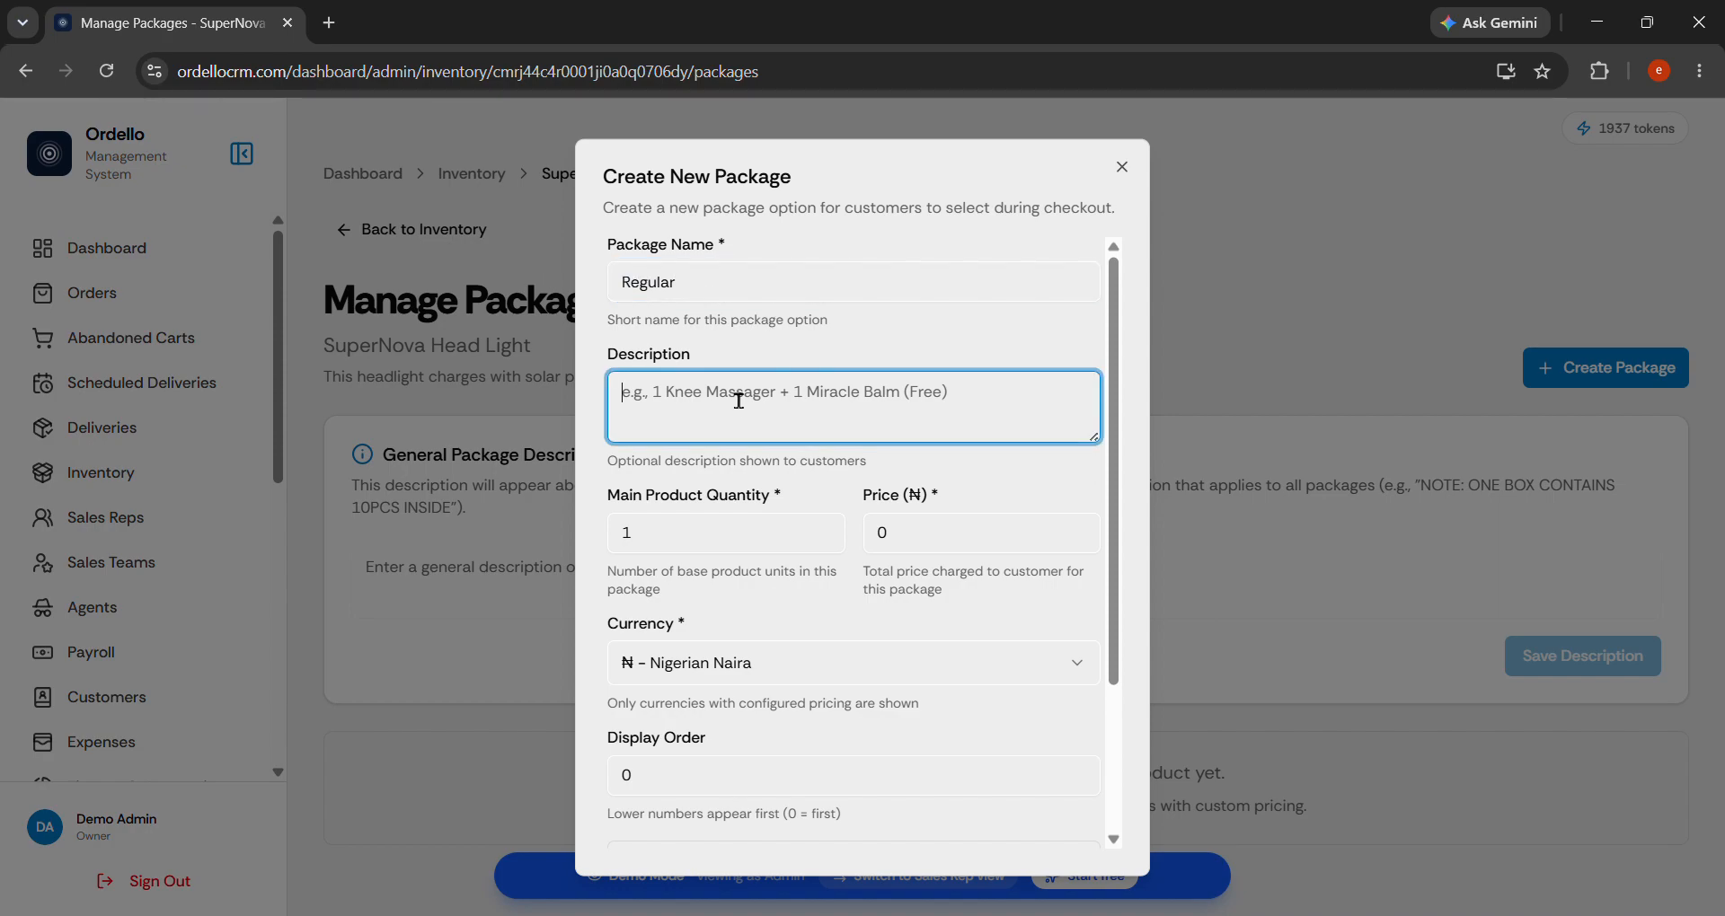
{"action": "type", "text": "B"}
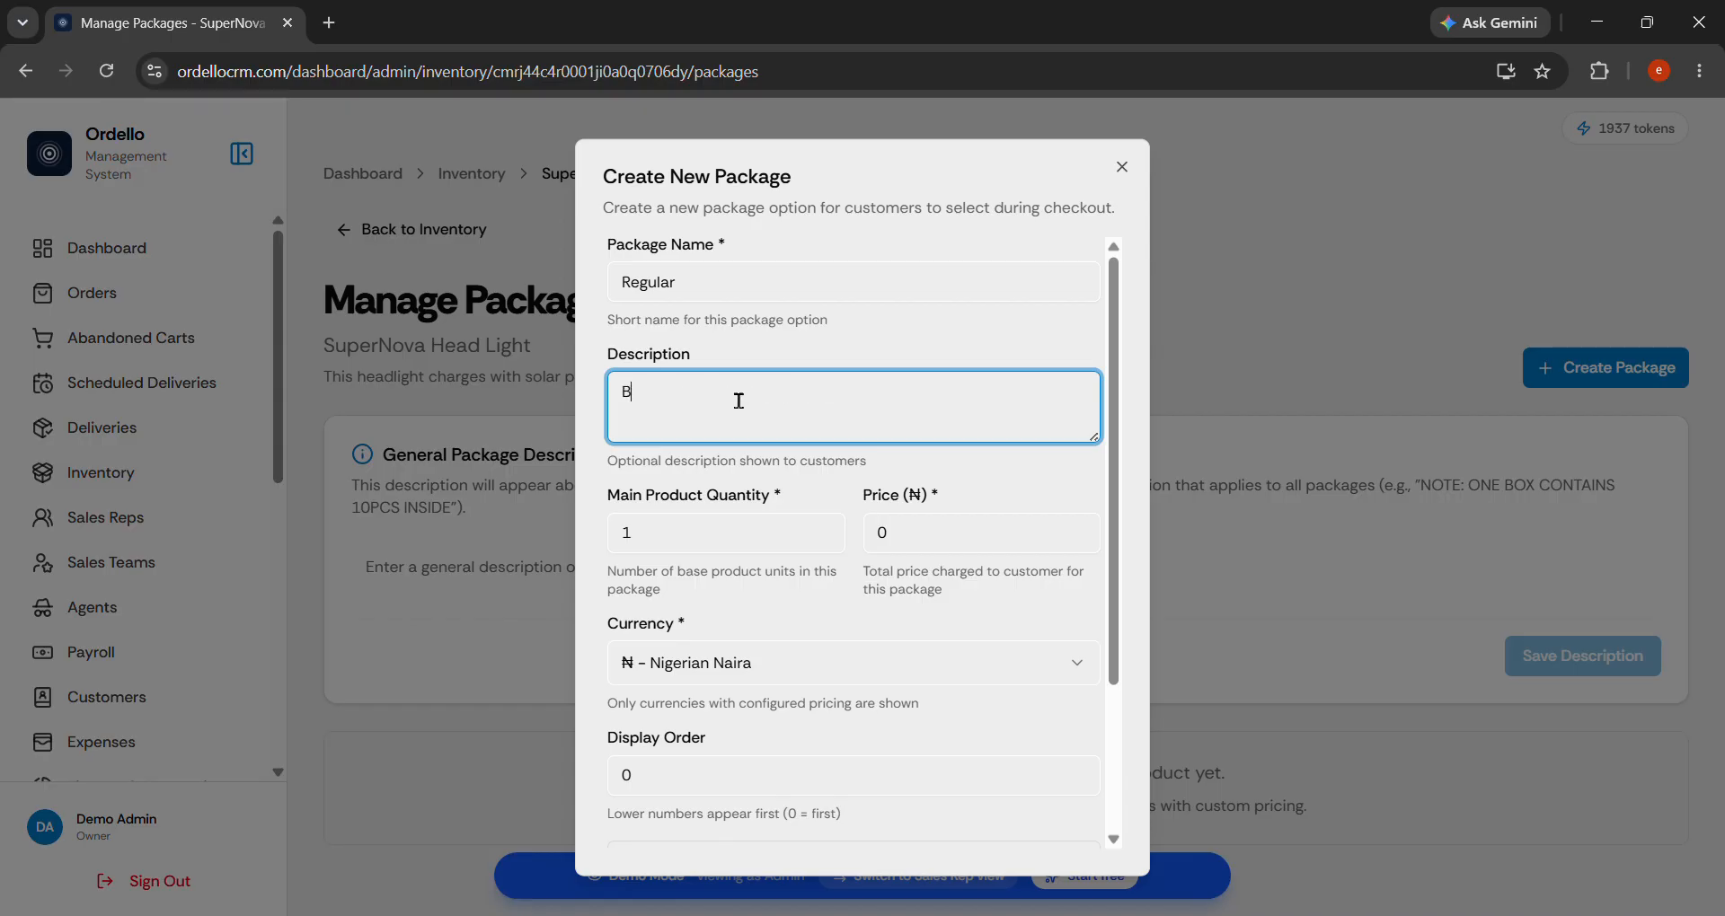
{"action": "type", "text": "UY 1 hea"}
{"action": "key", "text": "BackSpace"}
{"action": "key", "text": "BackSpace"}
{"action": "key", "text": "BackSpace"}
{"action": "type", "text": "Headlight + Fred"}
{"action": "key", "text": "BackSpace"}
{"action": "key", "text": "BackSpace"}
{"action": "key", "text": "BackSpace"}
{"action": "type", "text": "REE Delivery"}
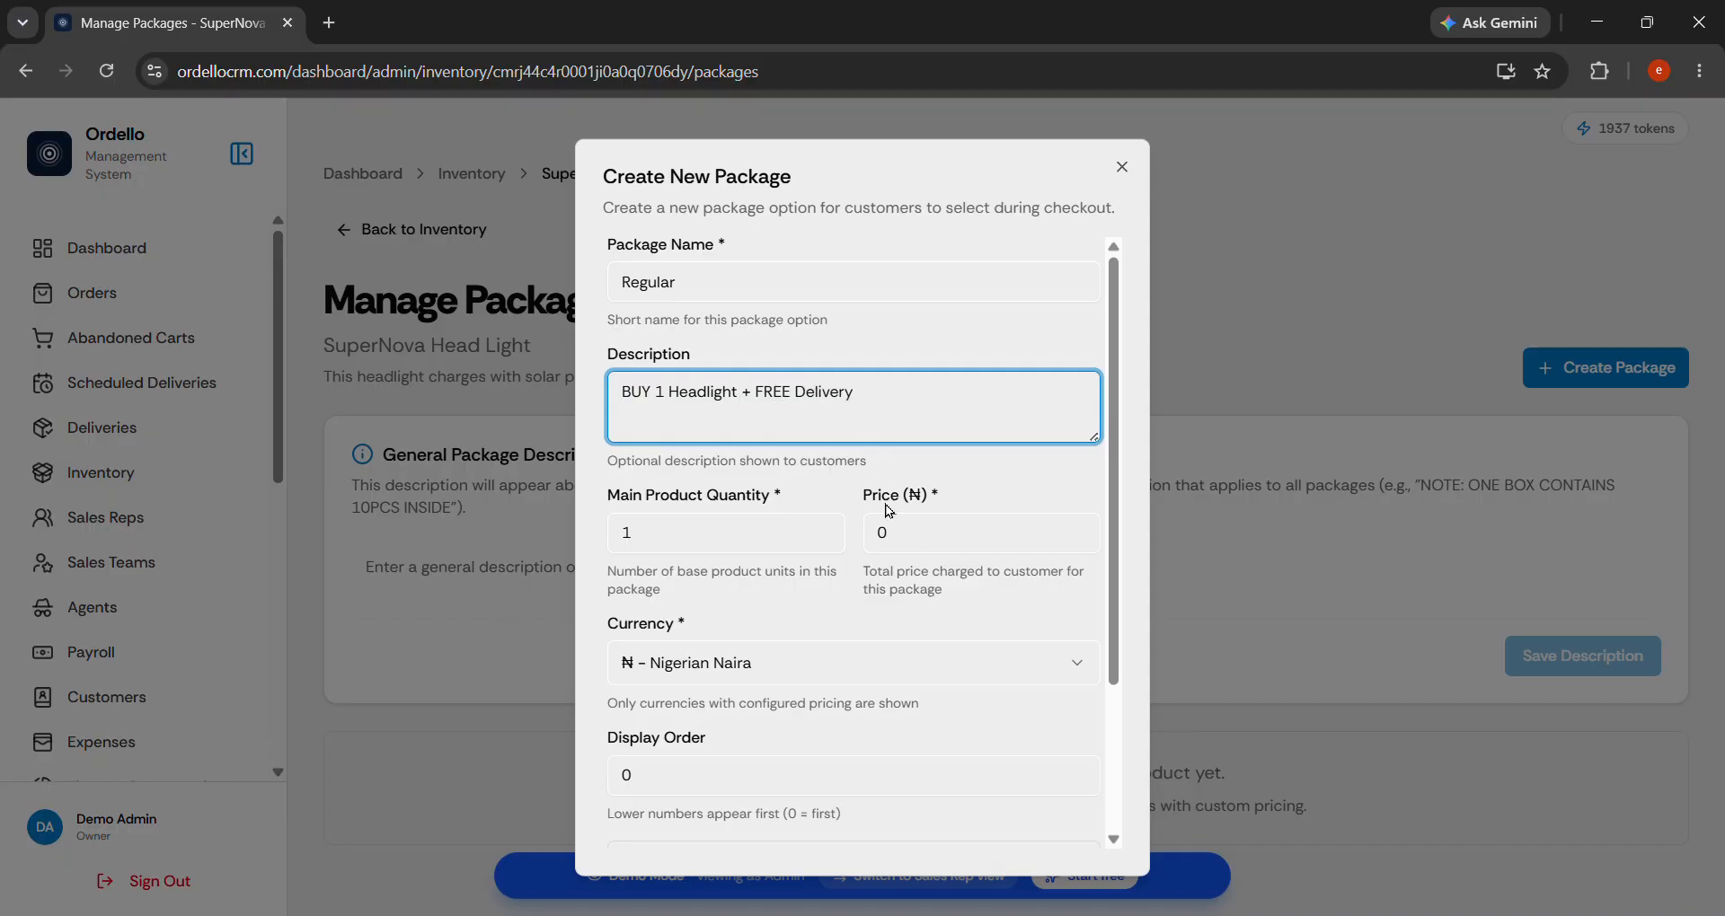
Set the package price to 25000 and keep main product quantity at 1.
{"action": "left_click", "coordinate": [913, 539]}
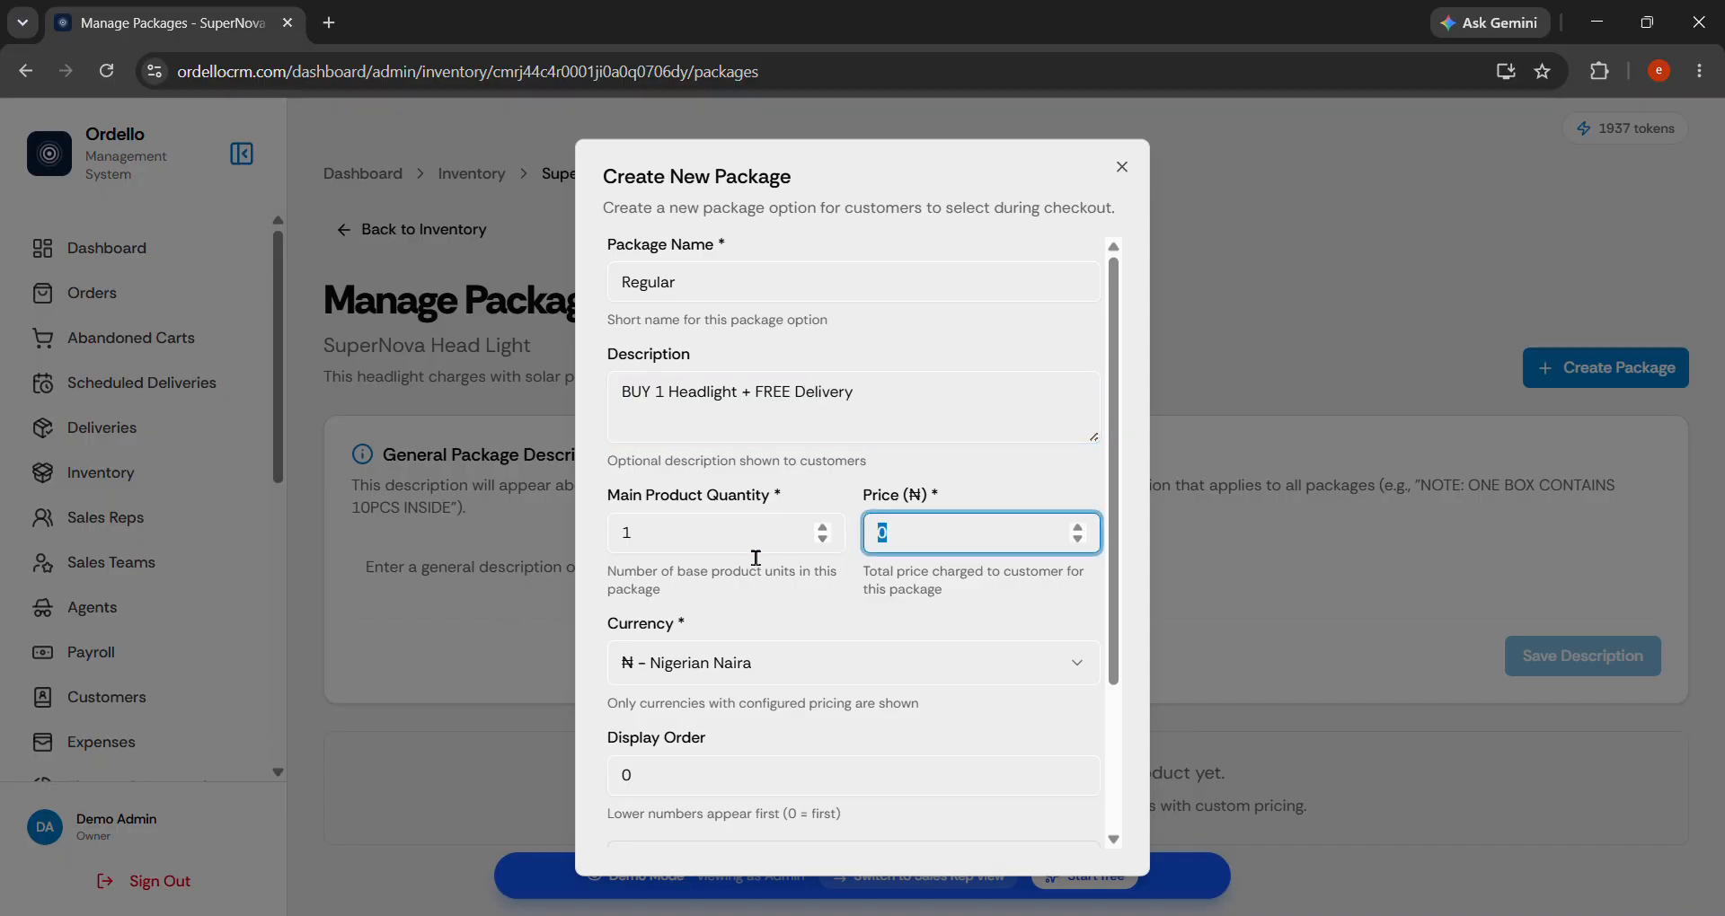
{"action": "type", "text": "25000"}
{"action": "left_click", "coordinate": [710, 544]}
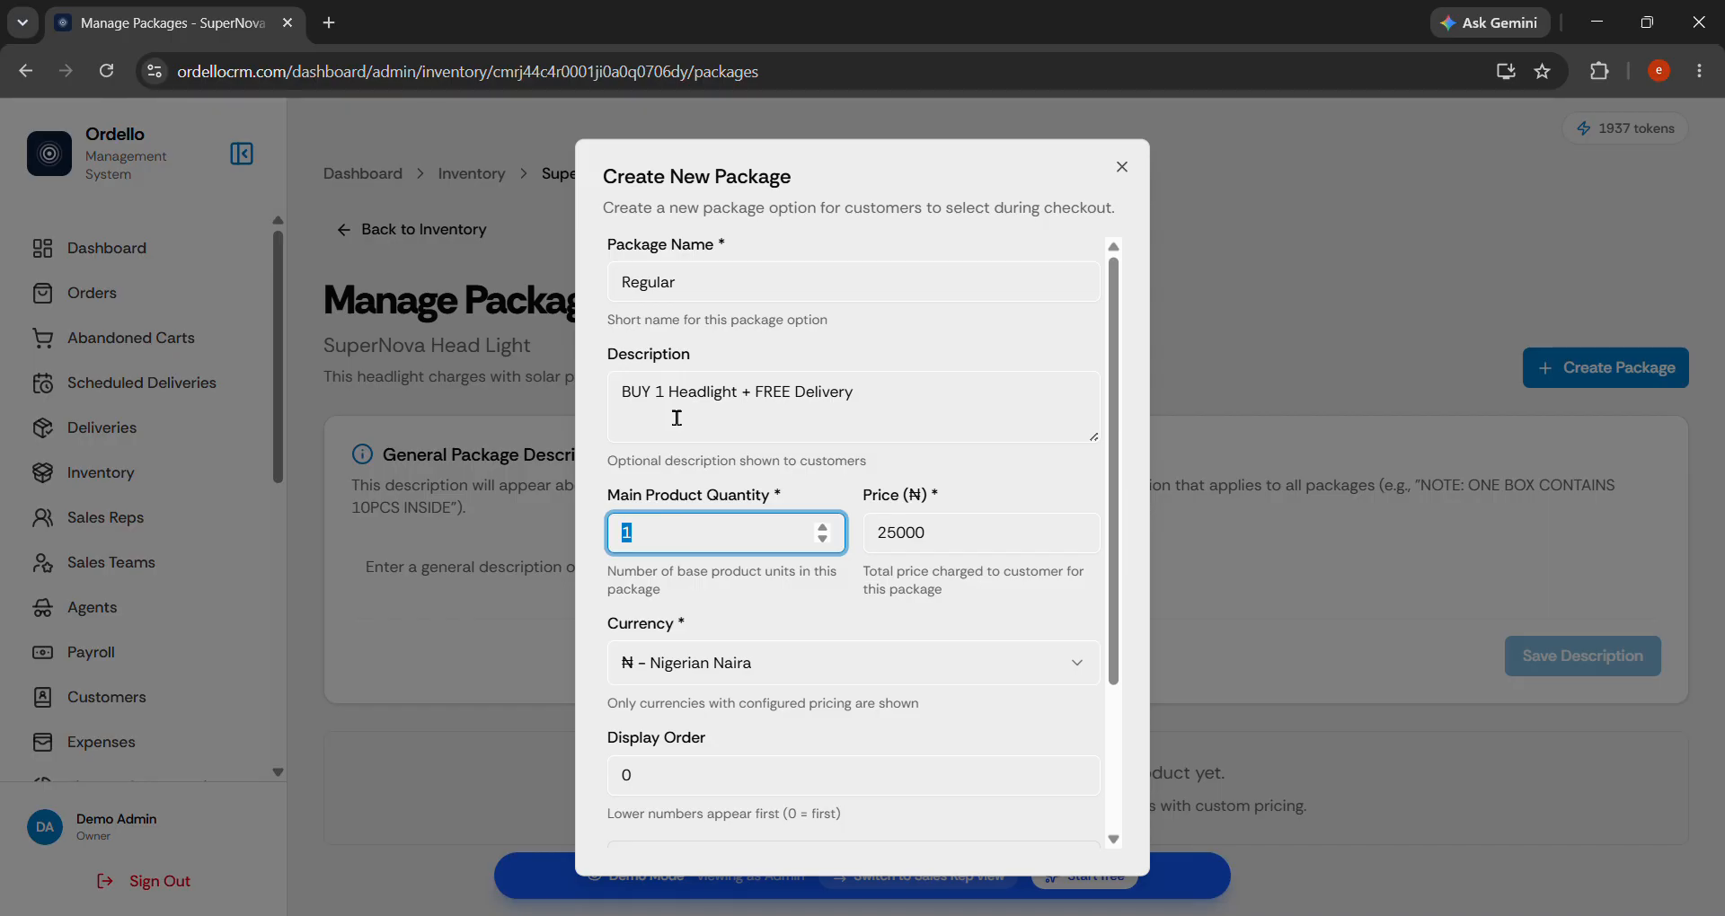
{"action": "left_click_drag", "start_coordinate": [665, 395], "coordinate": [622, 395]}
{"action": "left_click", "coordinate": [734, 411]}
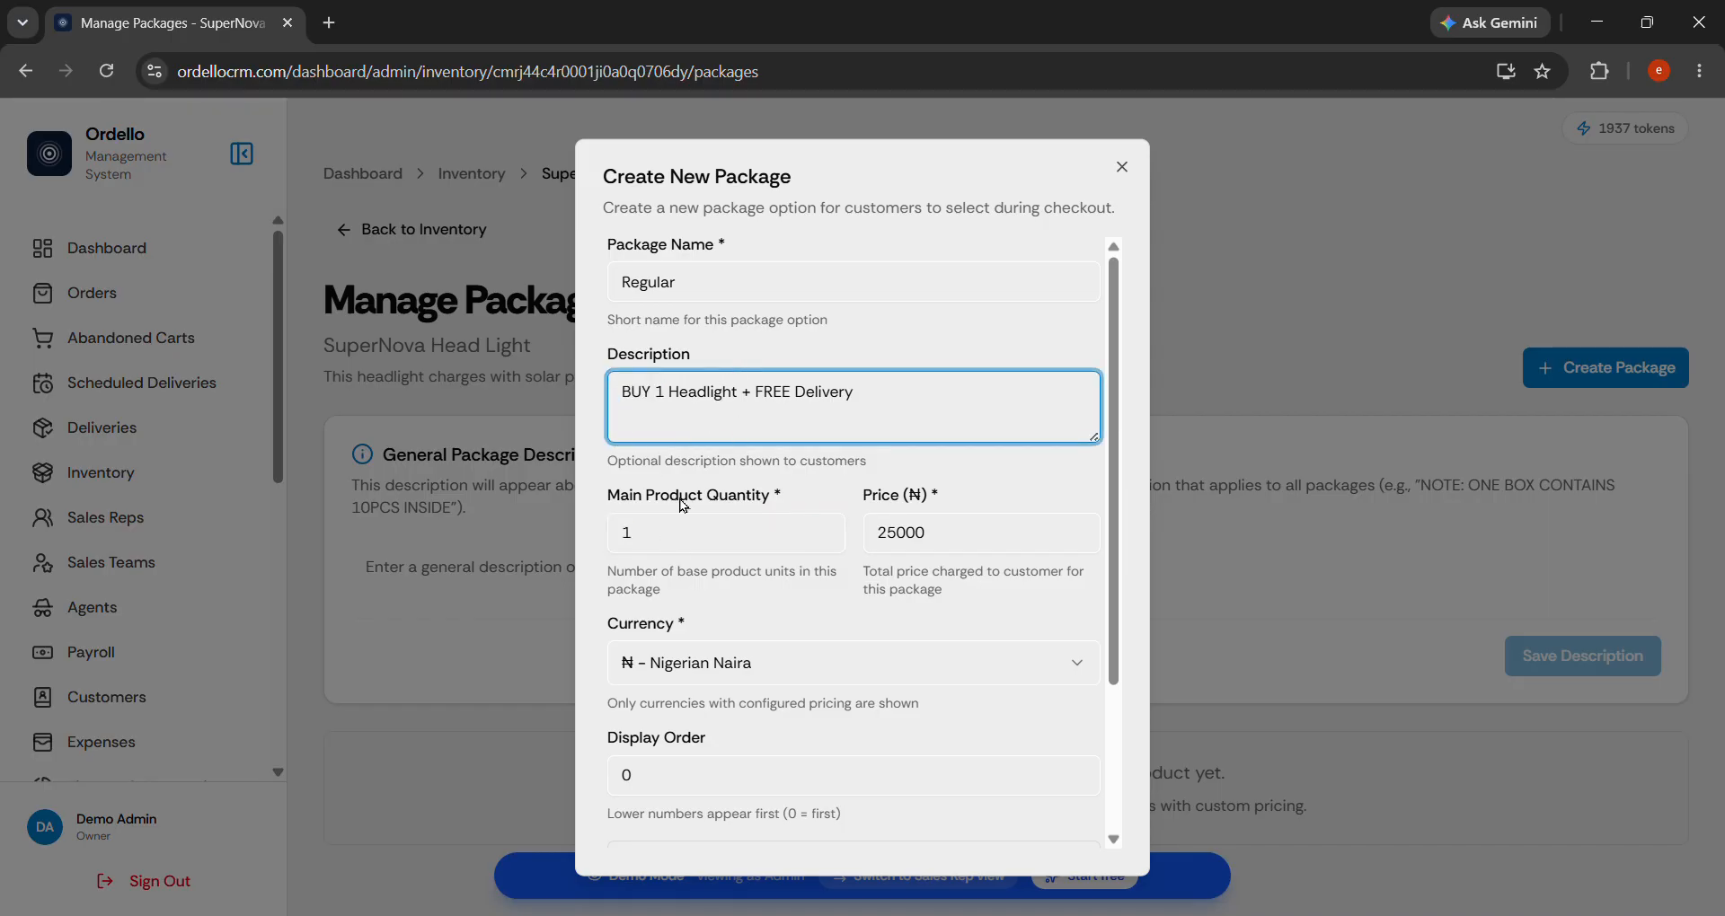
{"action": "left_click", "coordinate": [686, 550]}
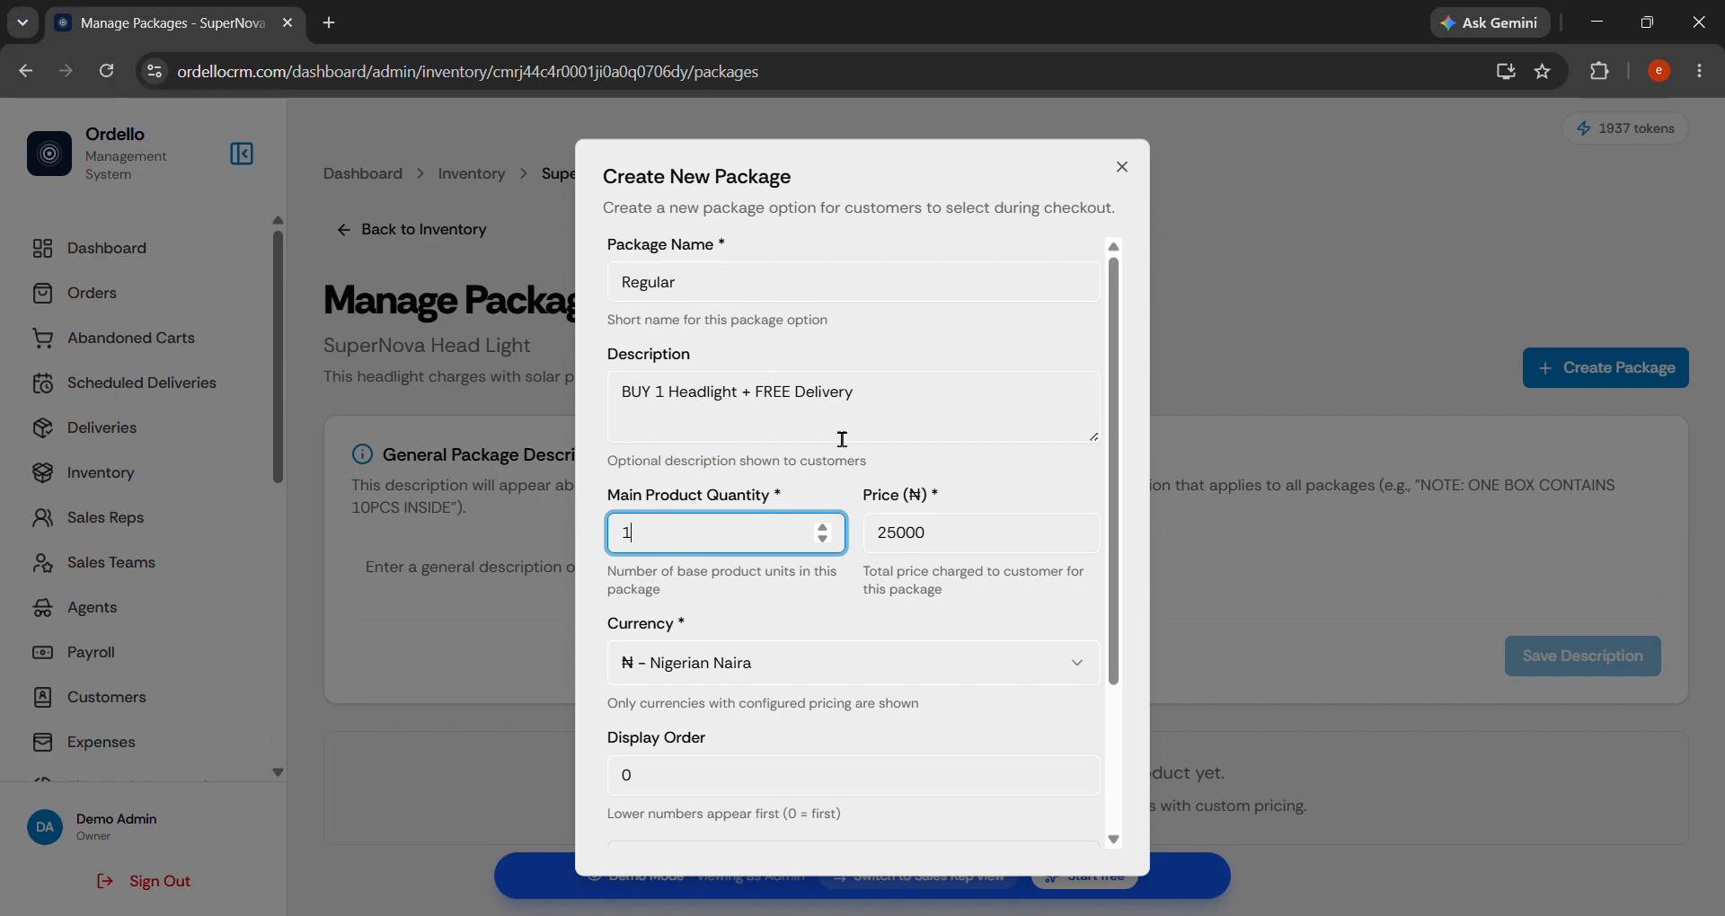
{"action": "scroll", "coordinate": [794, 667], "scroll_direction": "down", "scroll_amount": 2}
Keep Nigerian Naira and display order 0, then create the Regular package.
{"action": "left_click", "coordinate": [770, 464]}
{"action": "left_click", "coordinate": [774, 465]}
{"action": "scroll", "coordinate": [994, 470], "scroll_direction": "up", "scroll_amount": 2}
{"action": "scroll", "coordinate": [994, 470], "scroll_direction": "down", "scroll_amount": 2}
{"action": "left_click", "coordinate": [771, 589]}
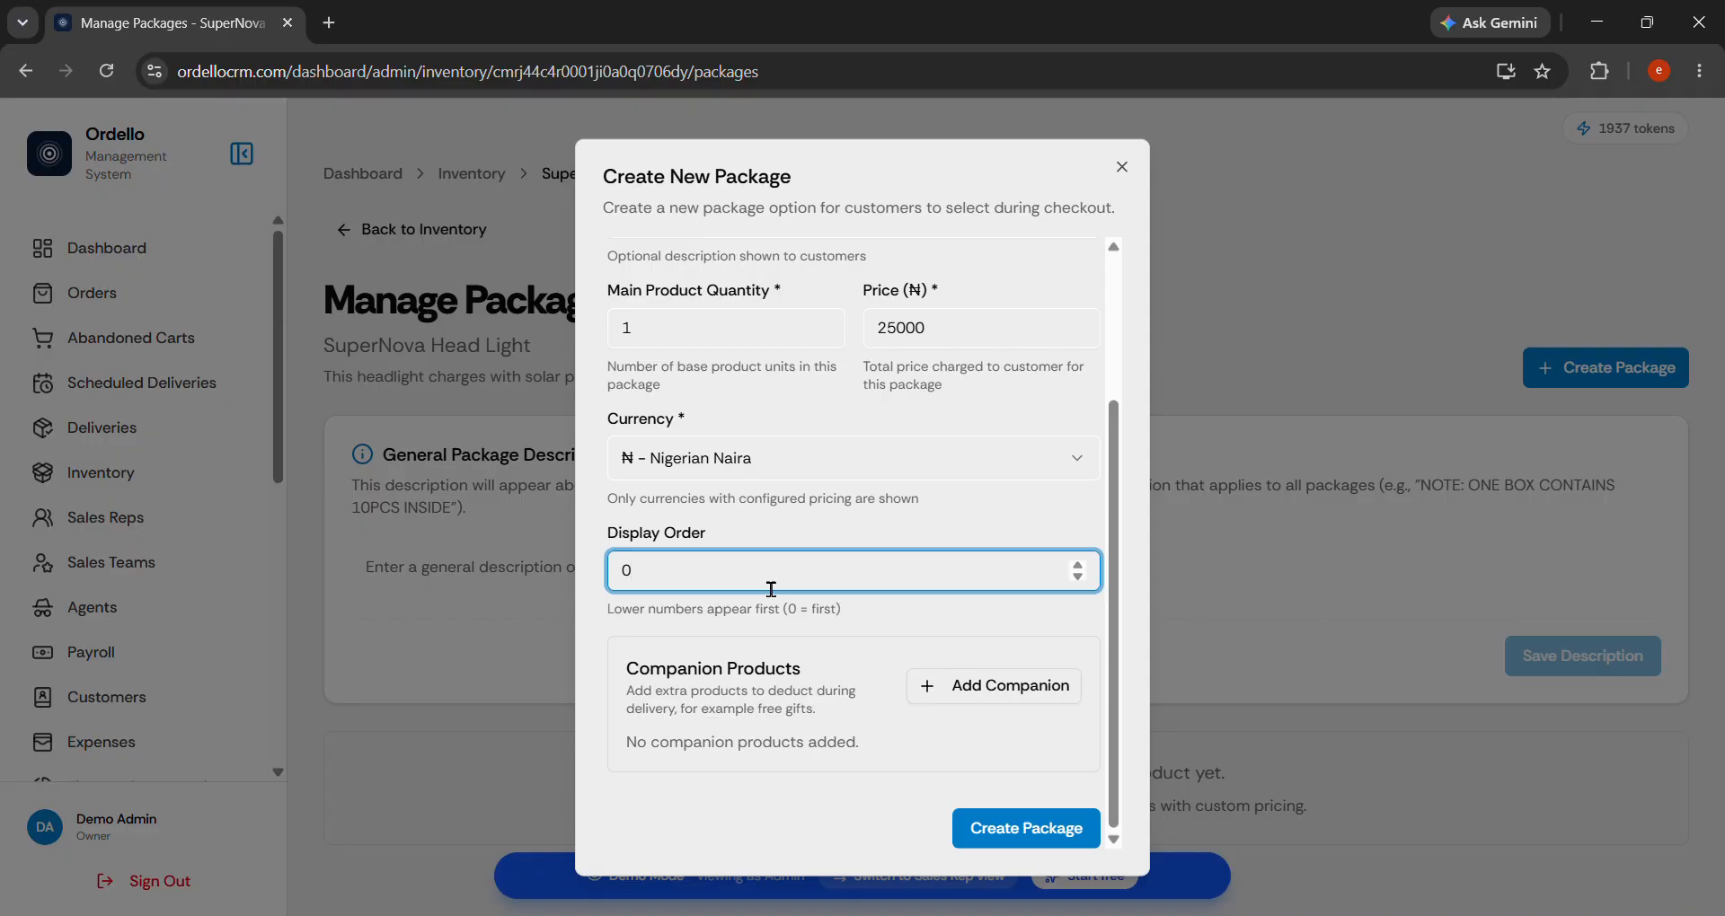
{"action": "key", "text": "ctrl+a"}
{"action": "scroll", "coordinate": [955, 499], "scroll_direction": "up", "scroll_amount": 3}
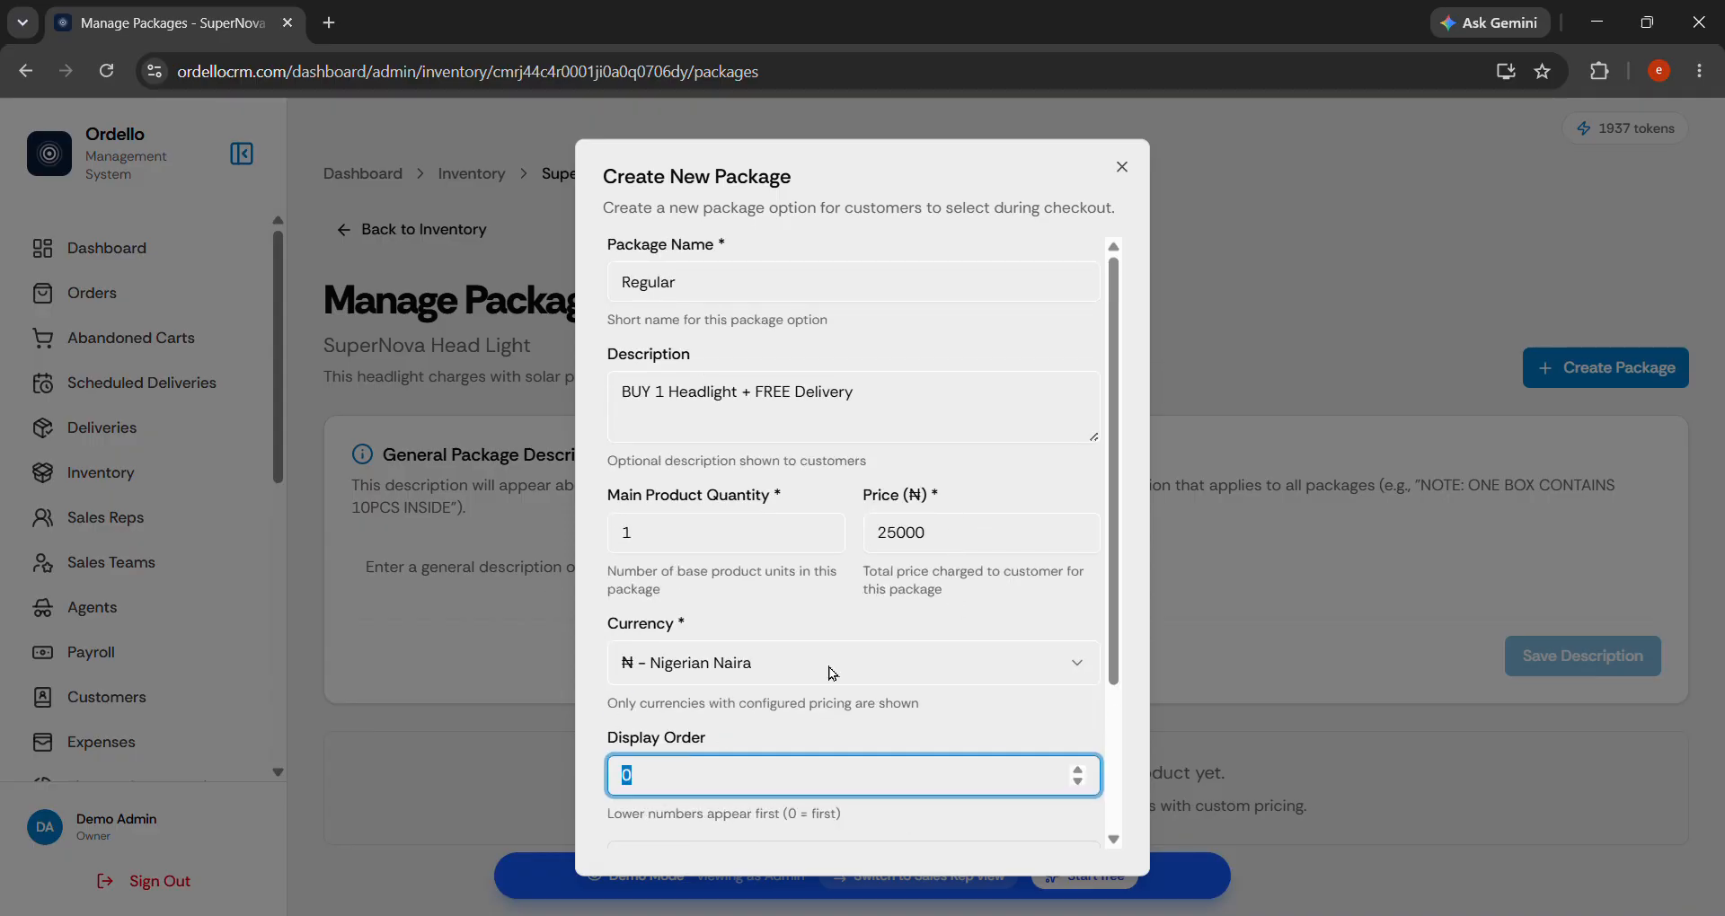
{"action": "scroll", "coordinate": [1013, 683], "scroll_direction": "down", "scroll_amount": 3}
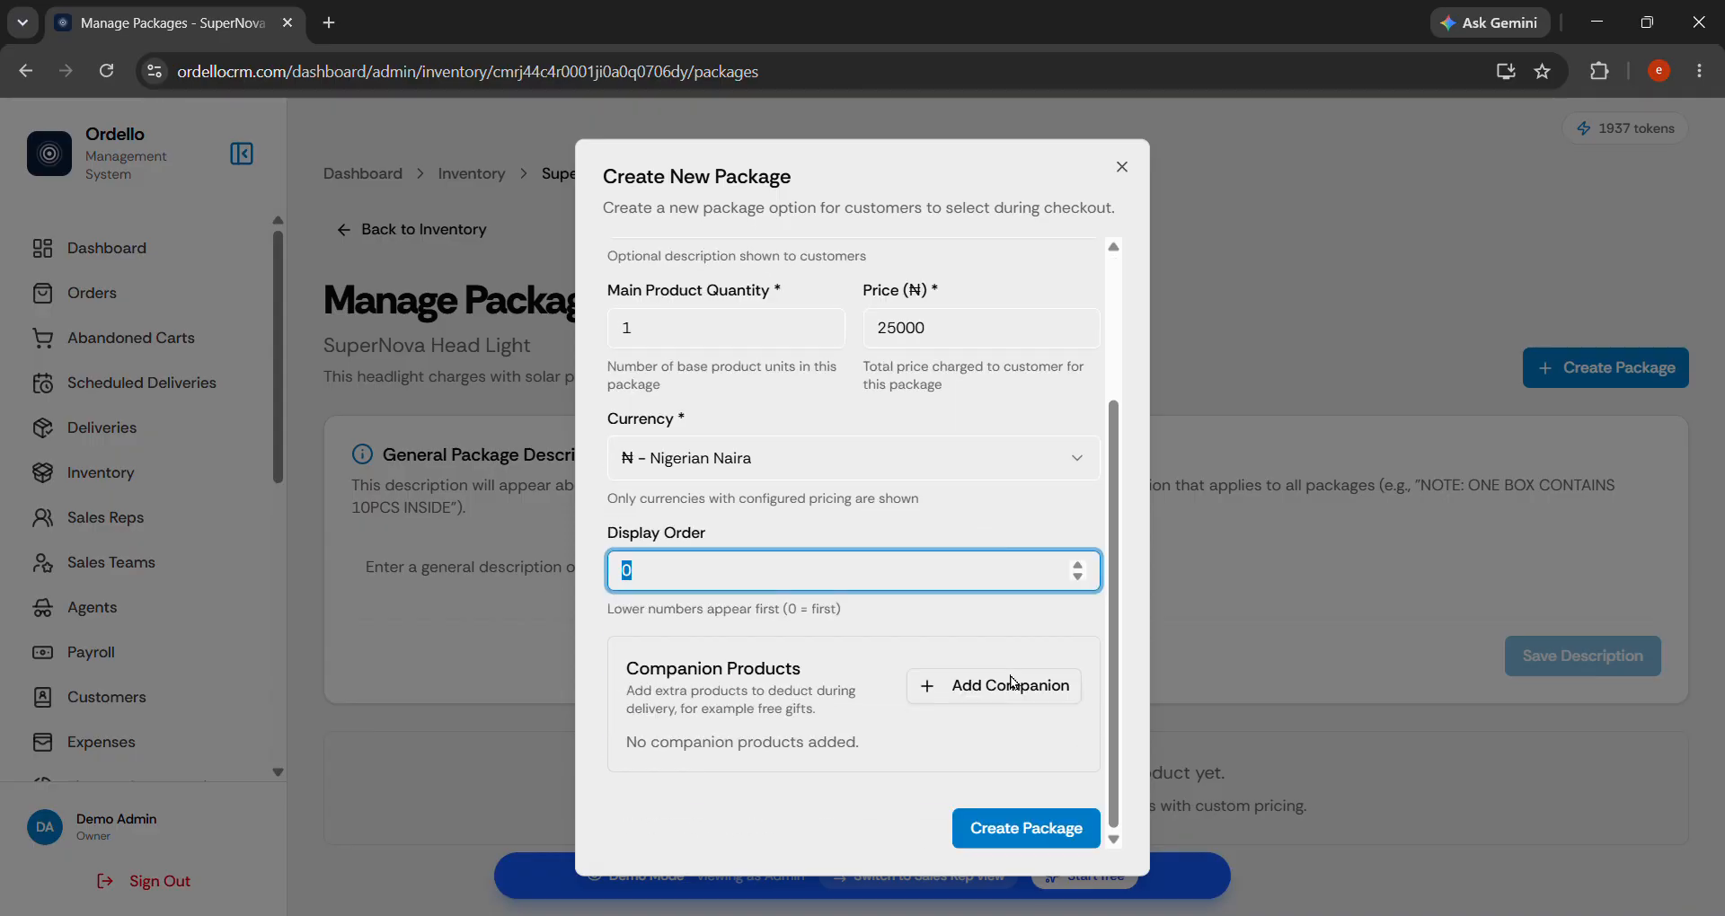
{"action": "left_click", "coordinate": [907, 855]}
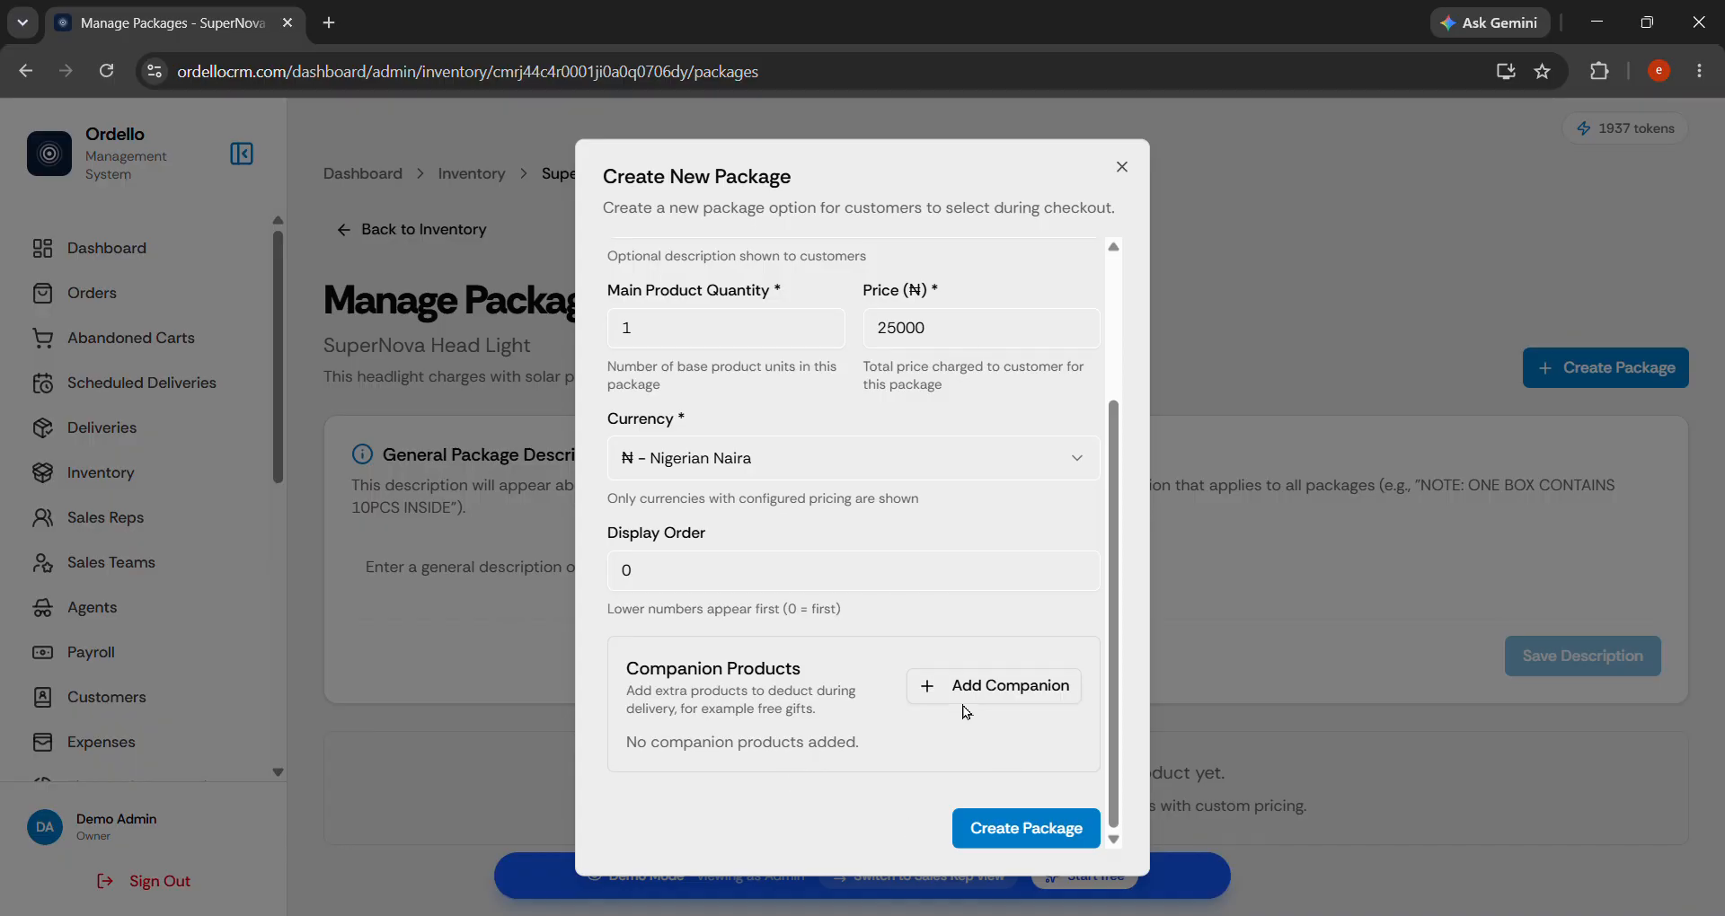
{"action": "left_click", "coordinate": [1005, 840]}
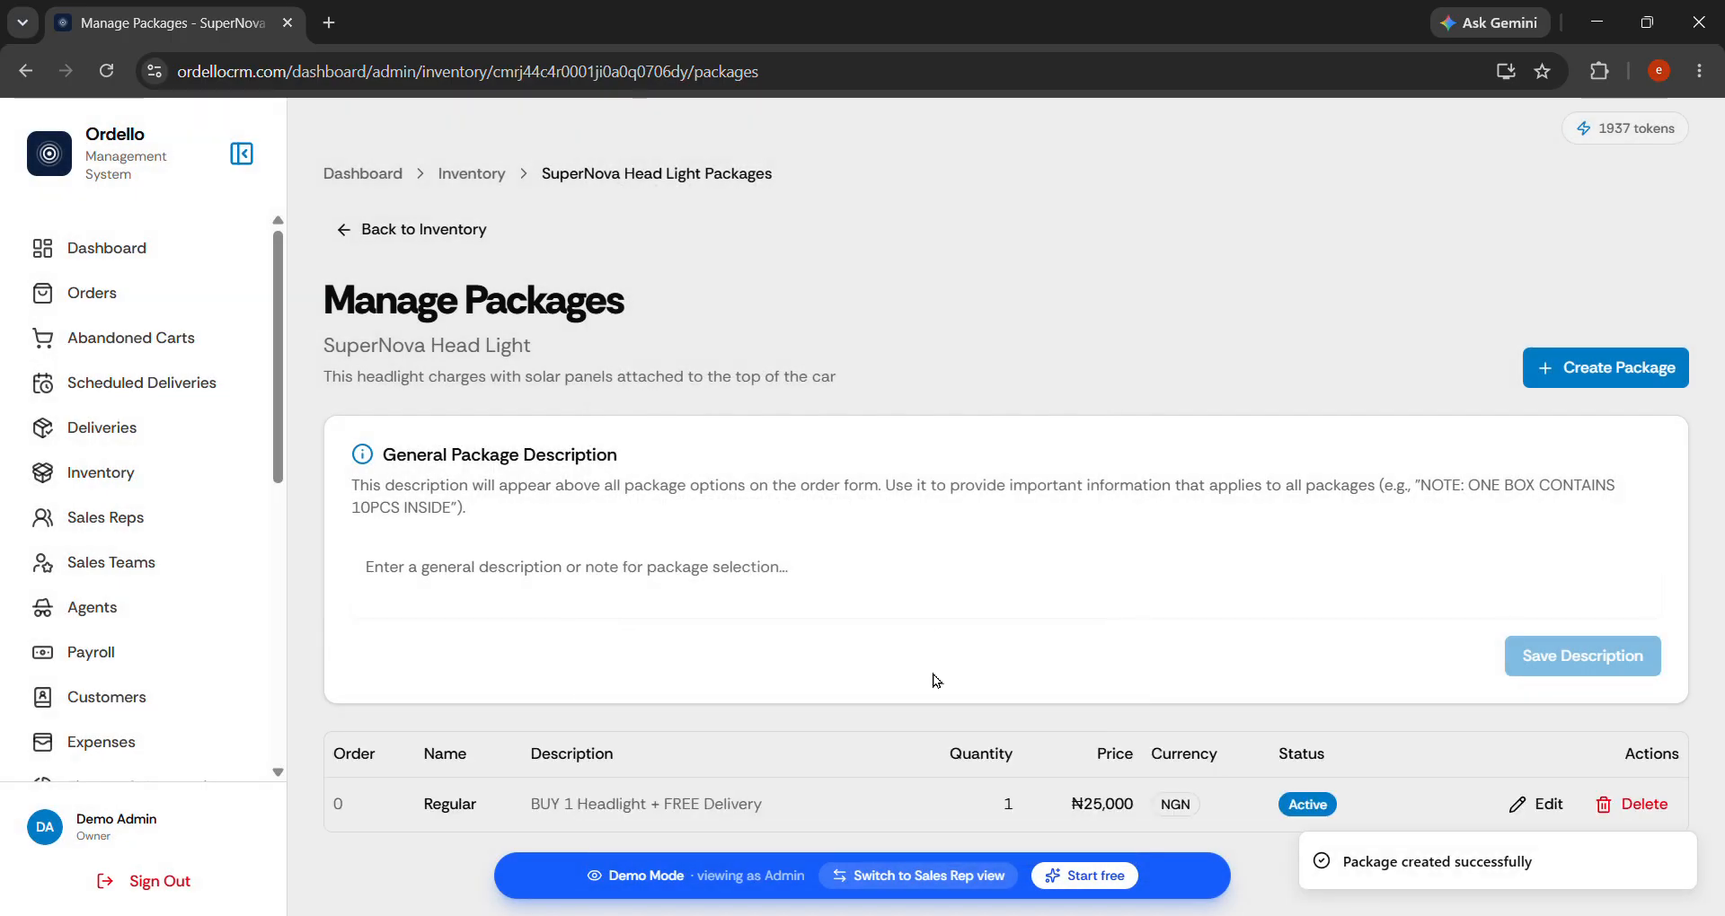
Start a 'Silver' package described as 'BUY 2 Headlights + FREE Delivery'.
{"action": "left_click", "coordinate": [1612, 380]}
{"action": "type", "text": "Silver"}
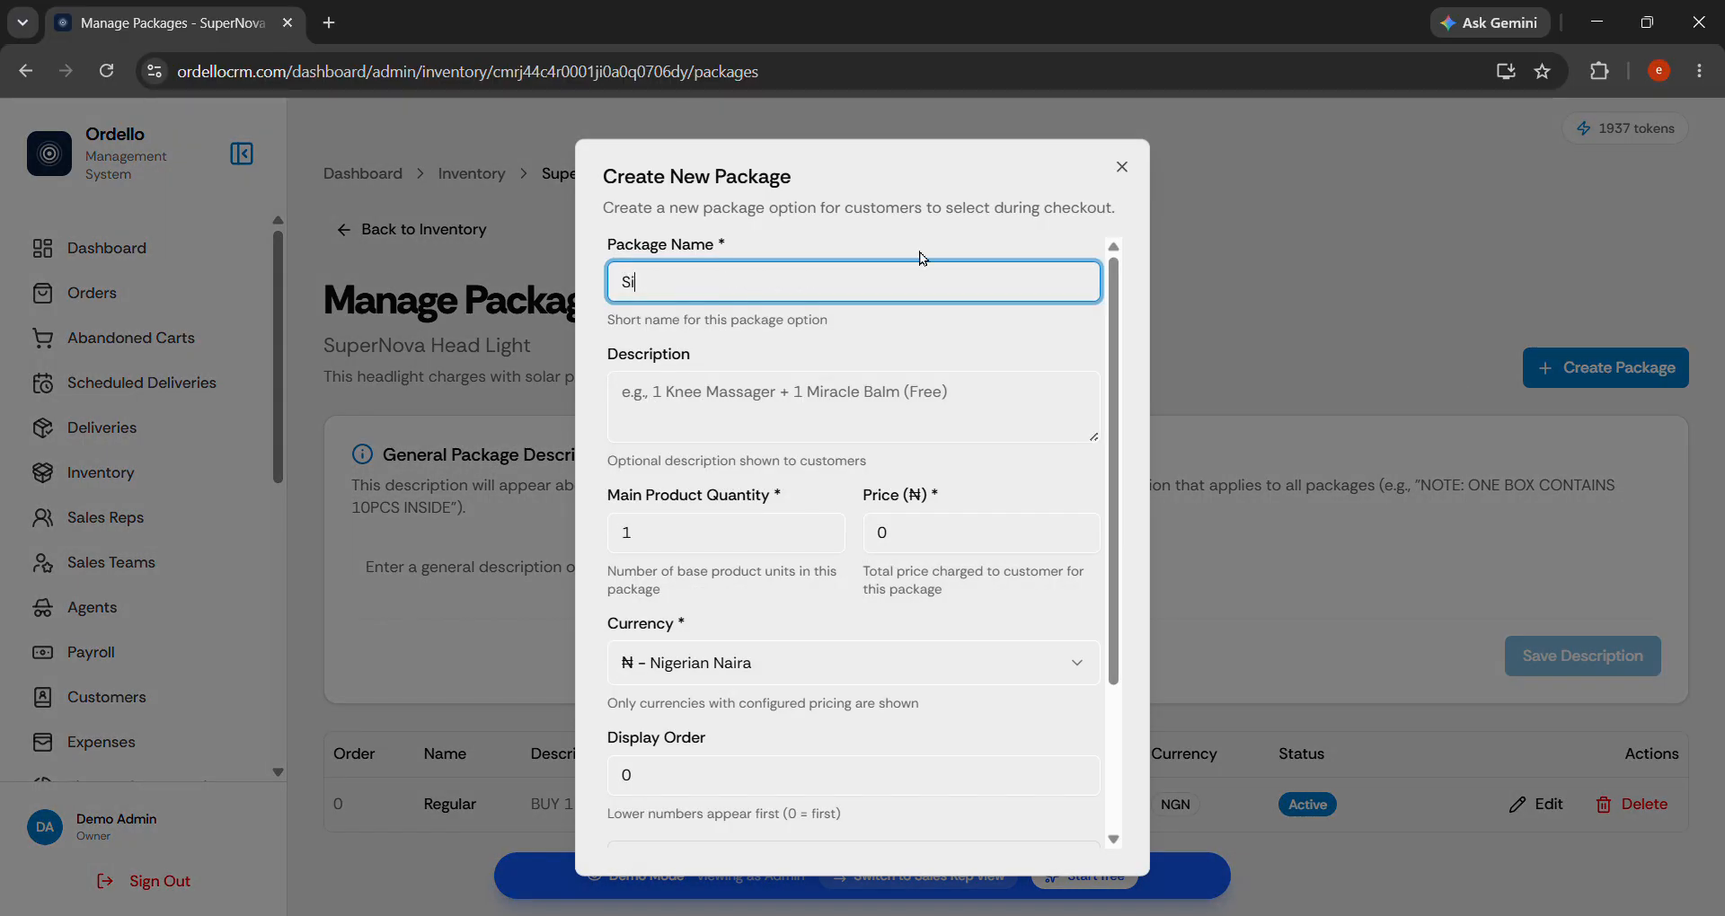
{"action": "left_click", "coordinate": [848, 391]}
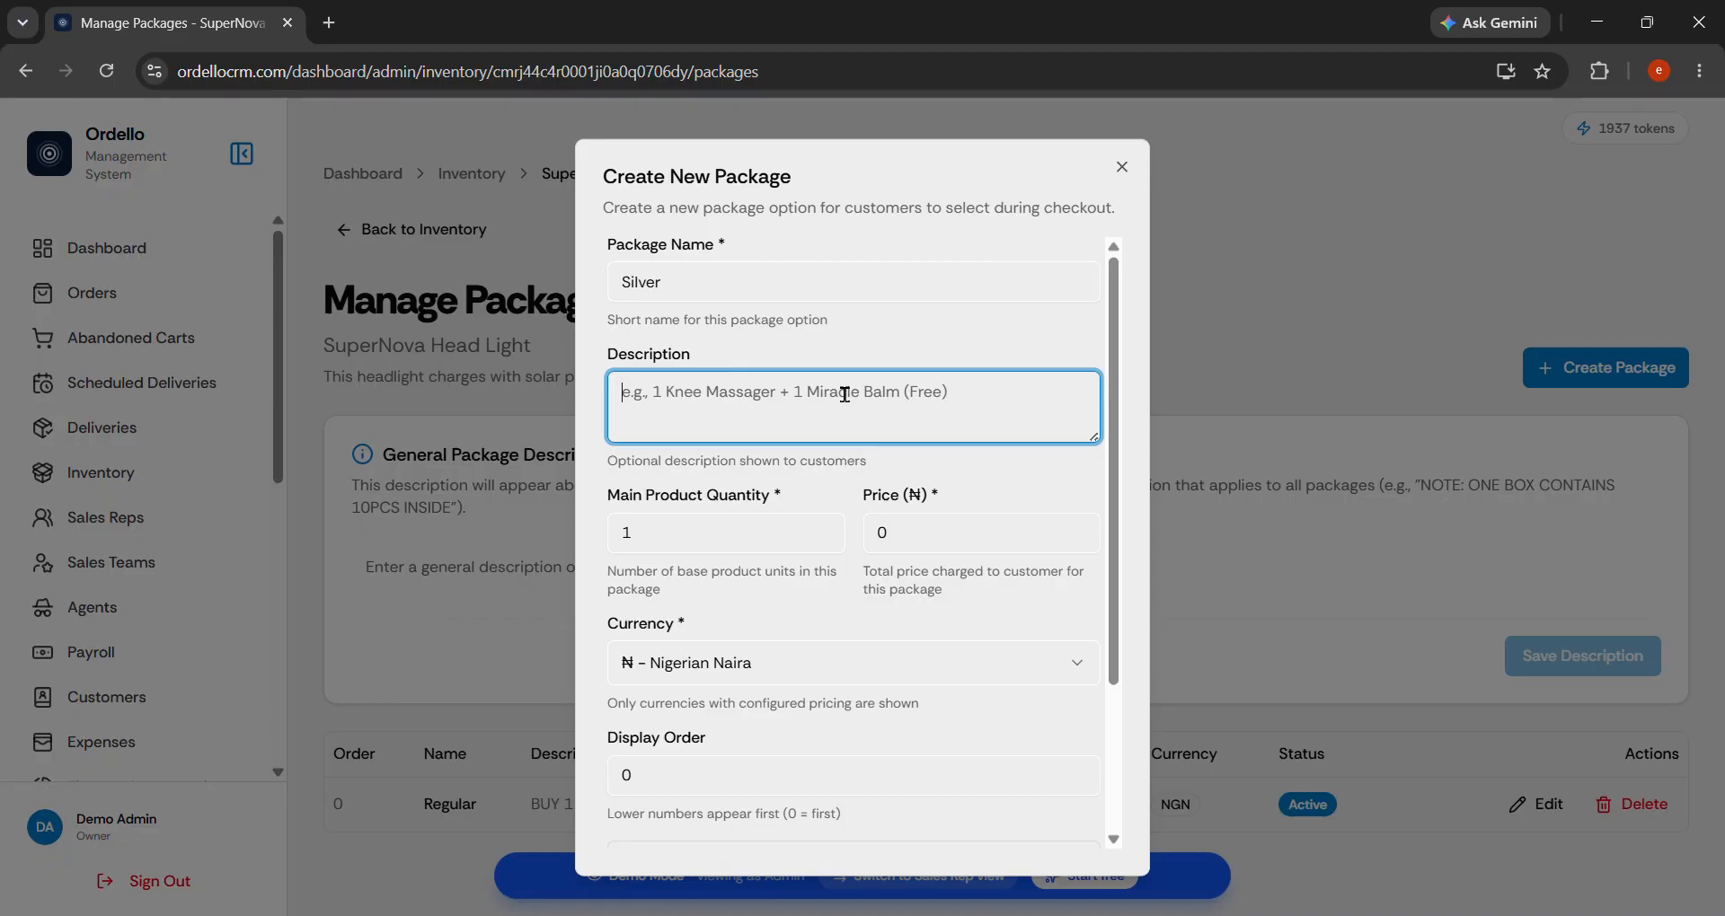
{"action": "type", "text": "B"}
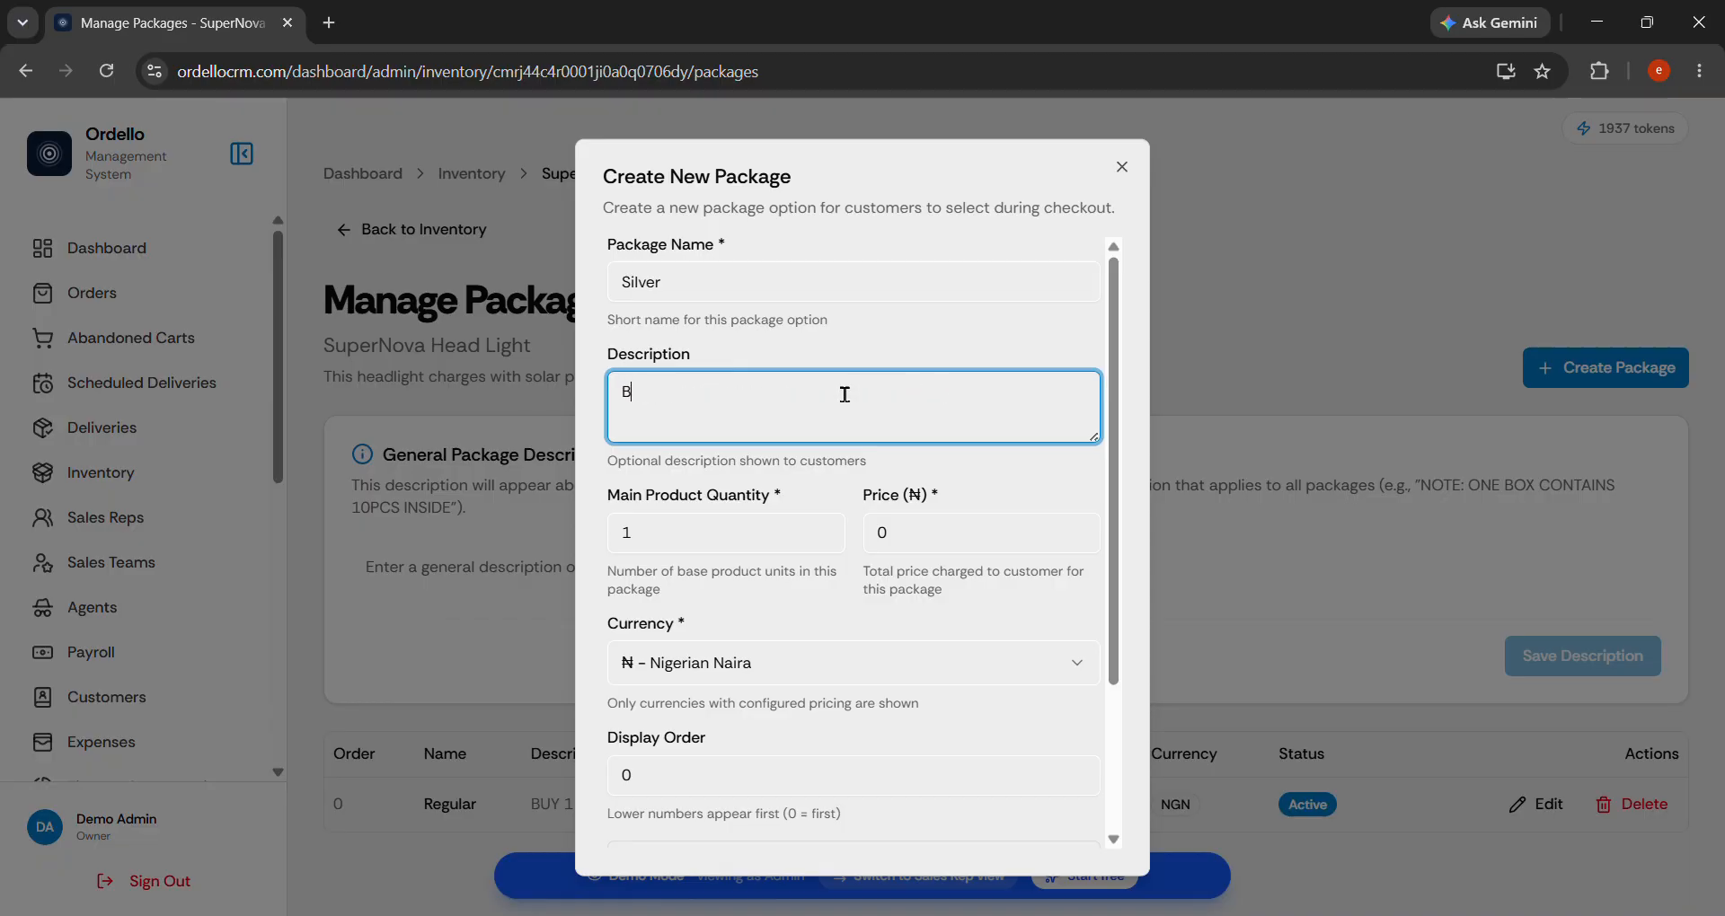
{"action": "type", "text": "UY 2 Headlights + FREE Delivery"}
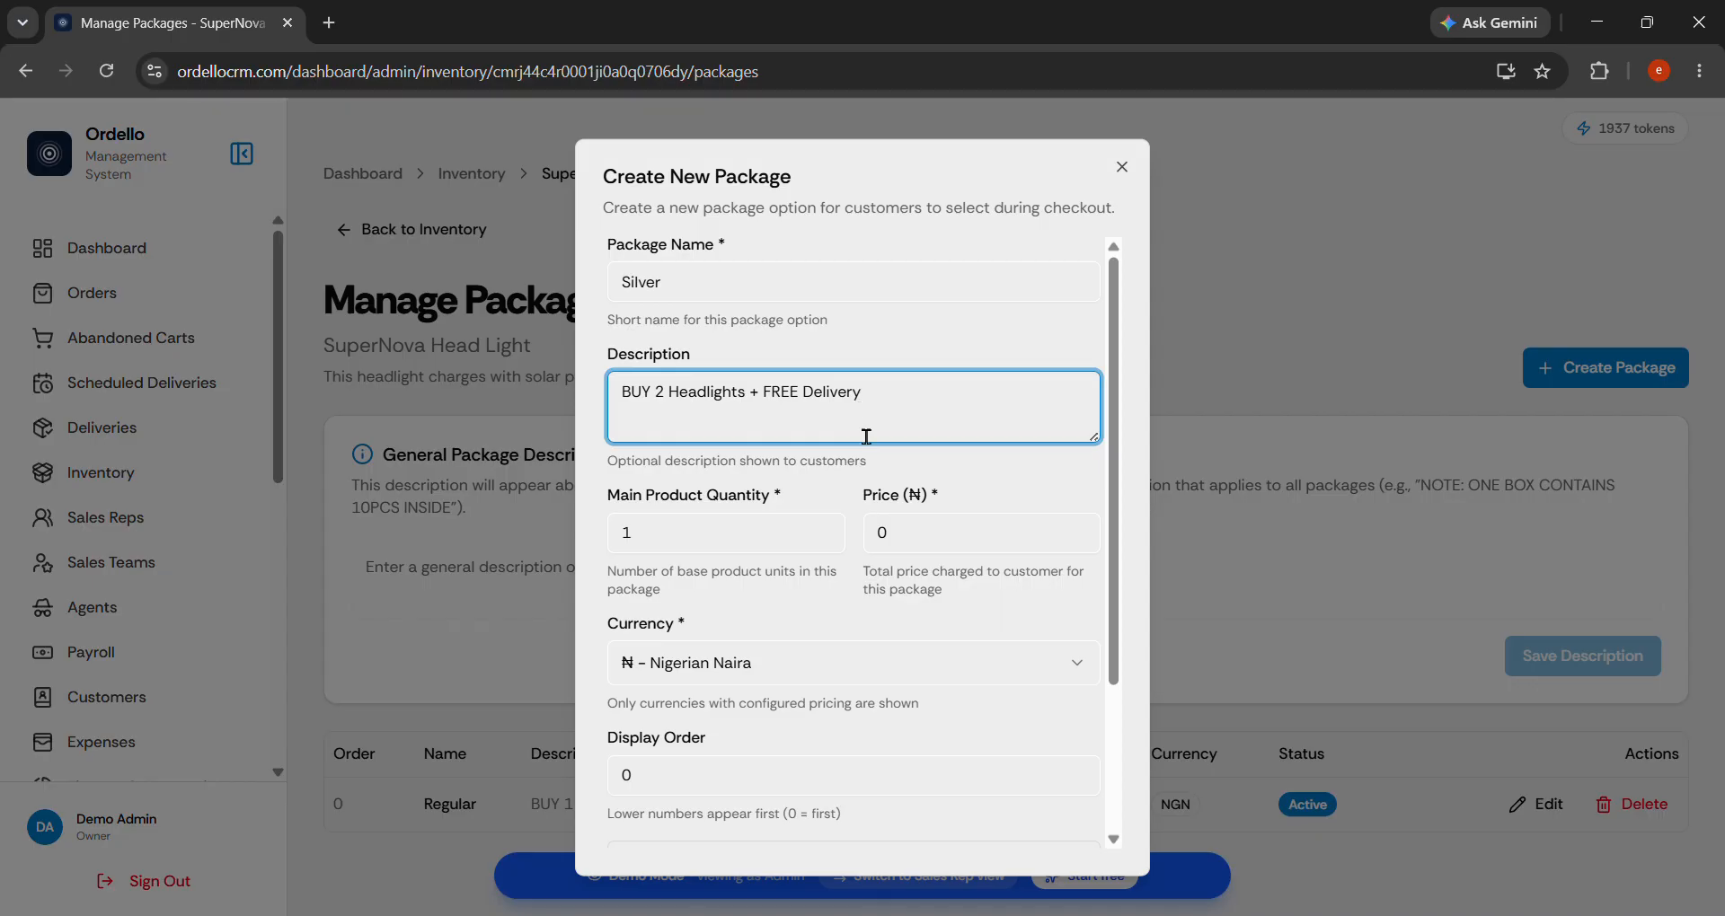
Give Silver quantity 2, price 32000 and display order 1, then save it.
{"action": "left_click_drag", "start_coordinate": [713, 547], "coordinate": [534, 546]}
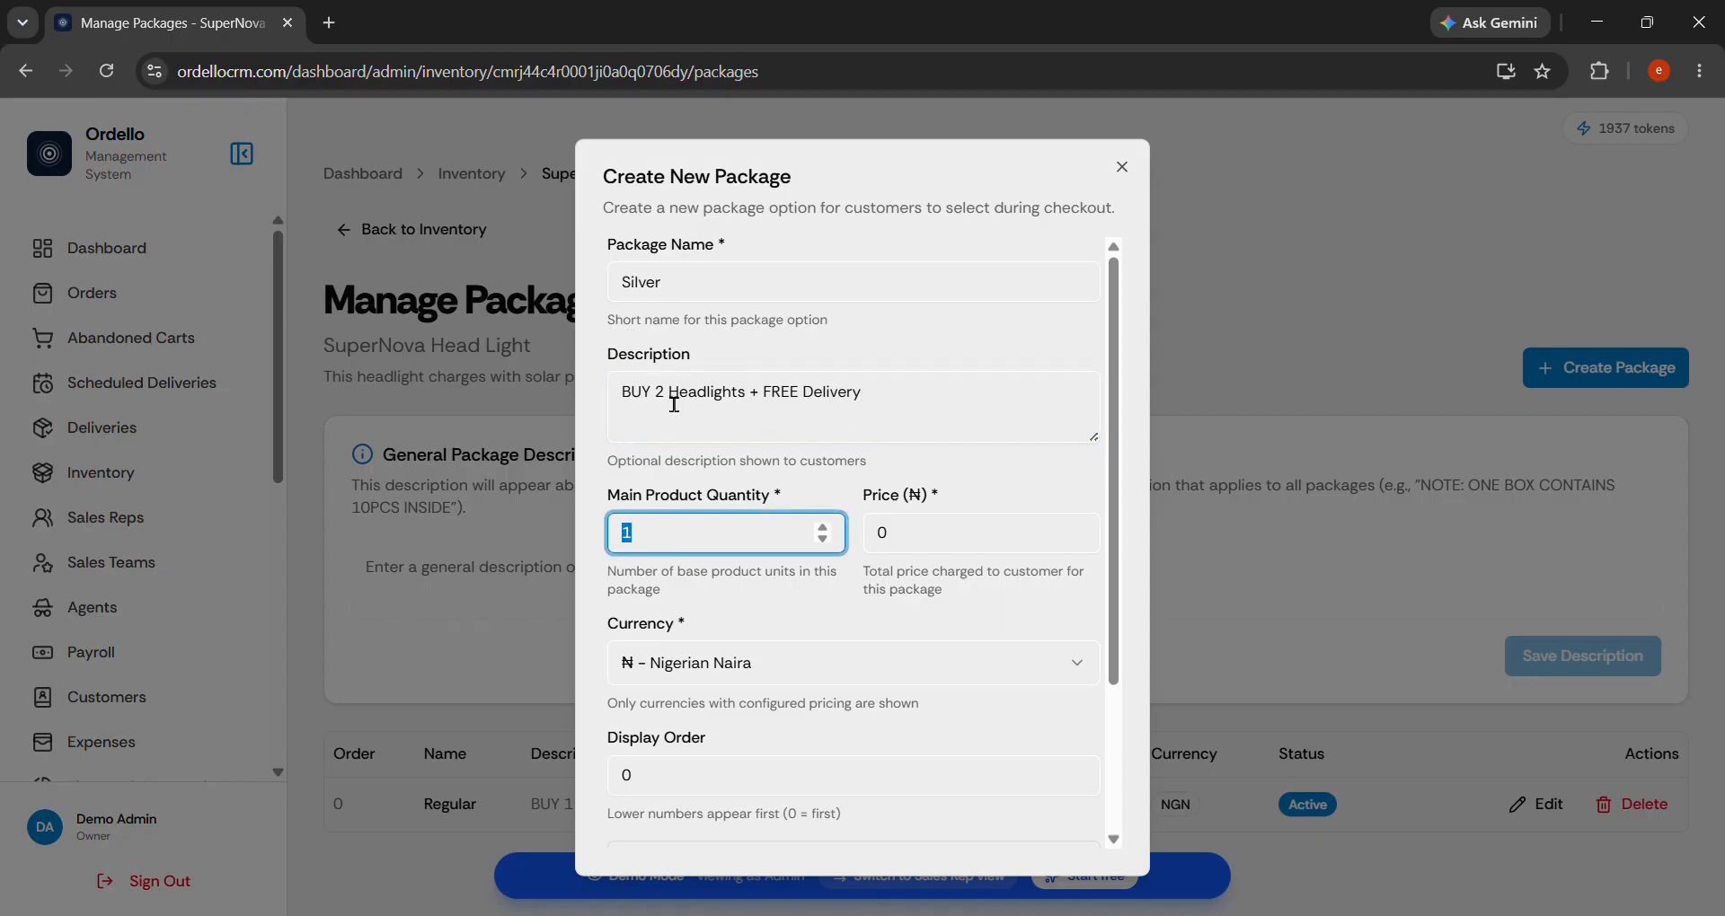
{"action": "type", "text": "2"}
{"action": "key", "text": "Tab"}
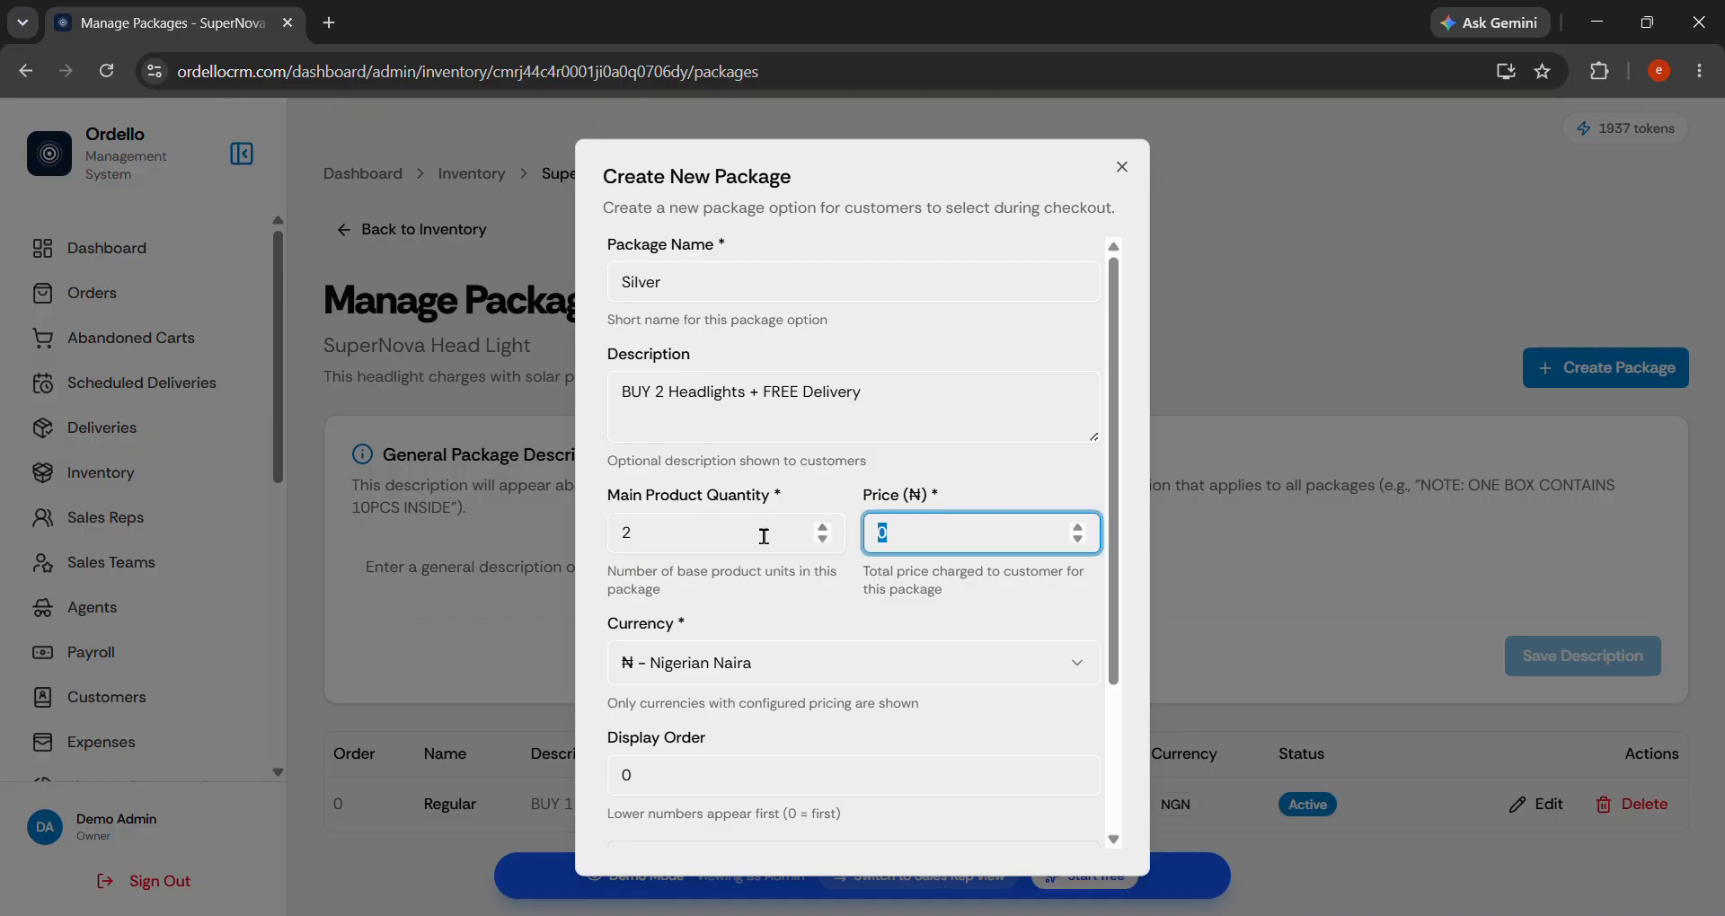
{"action": "type", "text": "32000"}
{"action": "scroll", "coordinate": [778, 605], "scroll_direction": "down", "scroll_amount": 3}
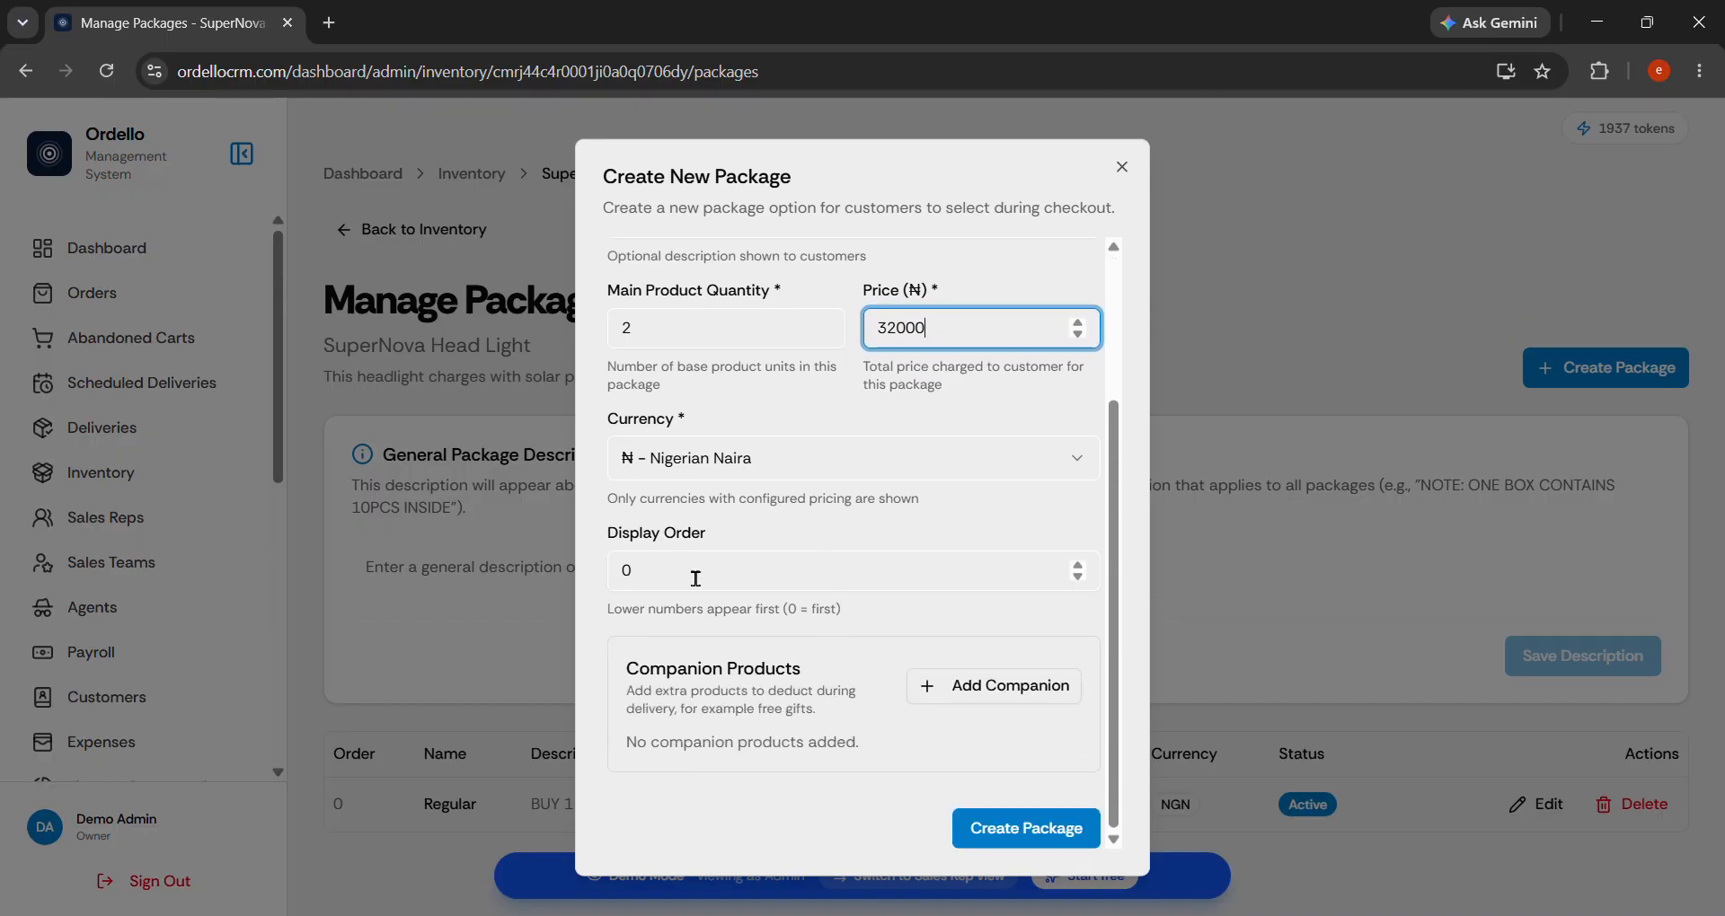
{"action": "left_click", "coordinate": [675, 569]}
{"action": "type", "text": "1"}
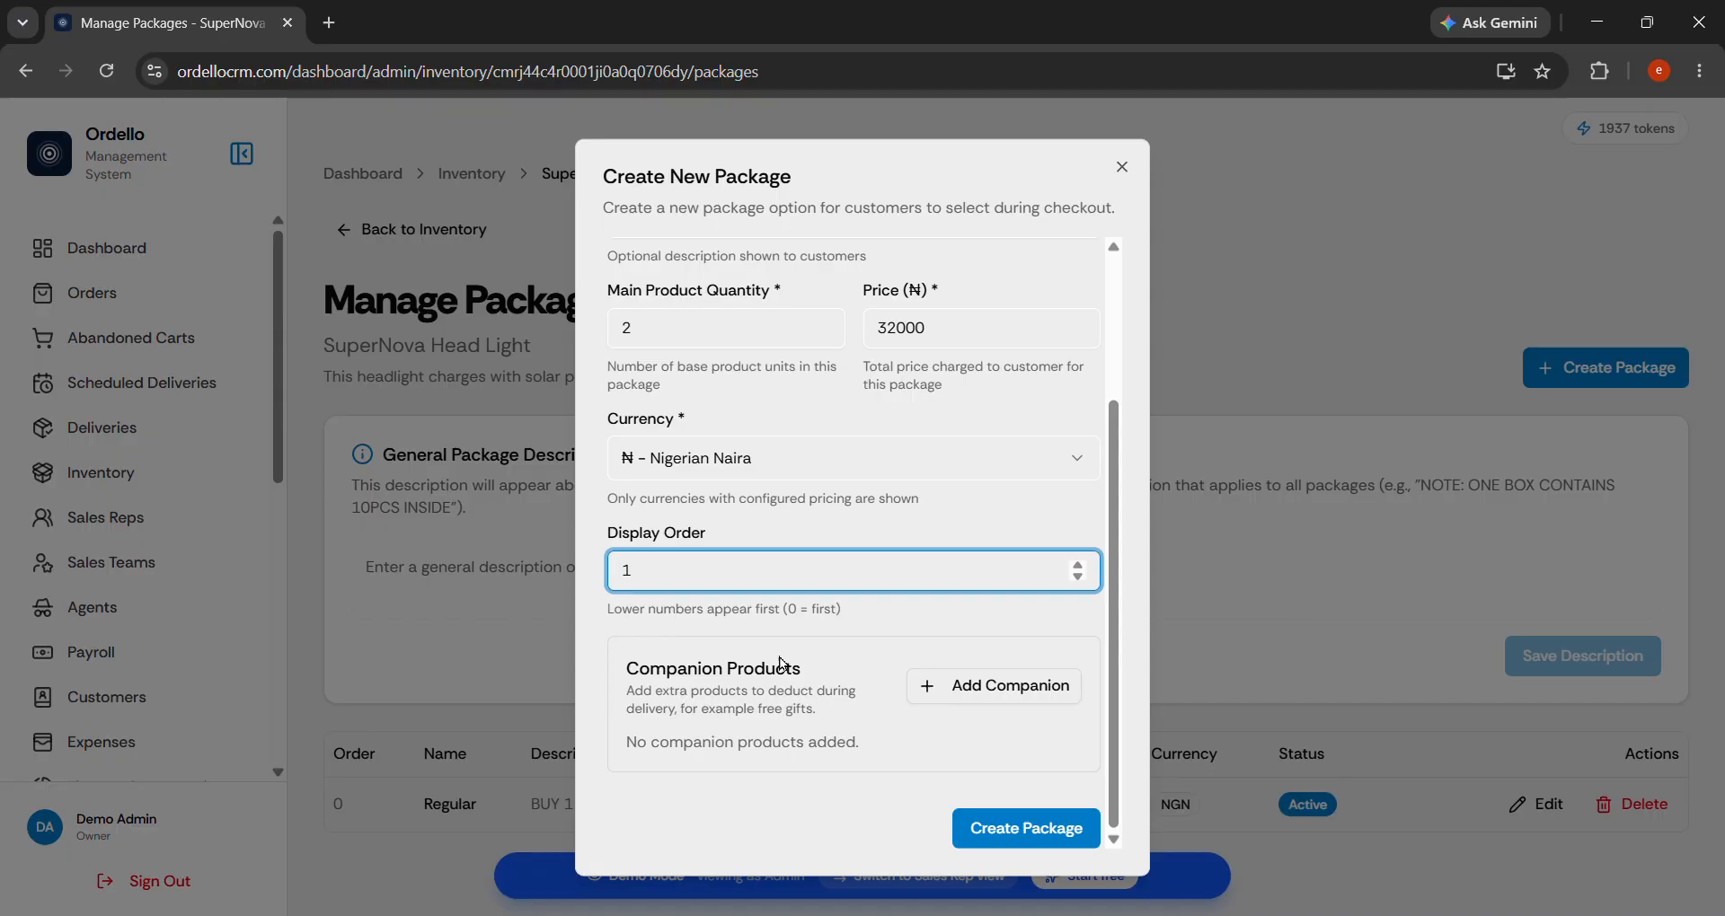
{"action": "left_click", "coordinate": [1017, 832]}
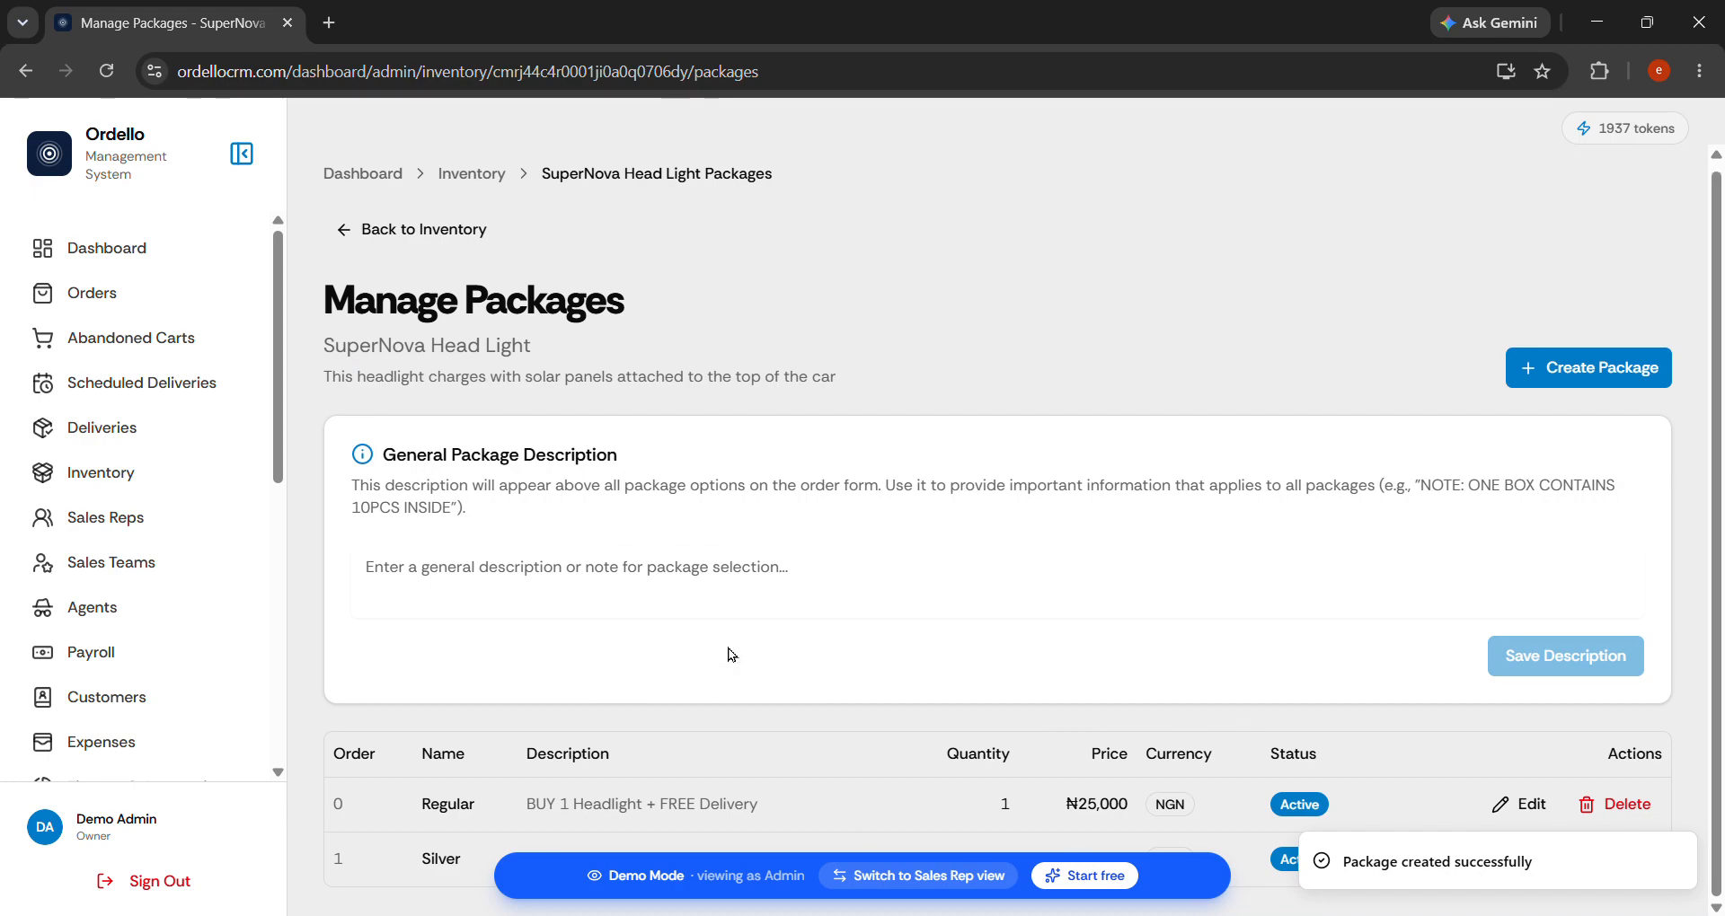
Start an 'Exclusive' package described as 'BUY 3 Headlights + Free Delivery'.
{"action": "left_click", "coordinate": [1608, 361]}
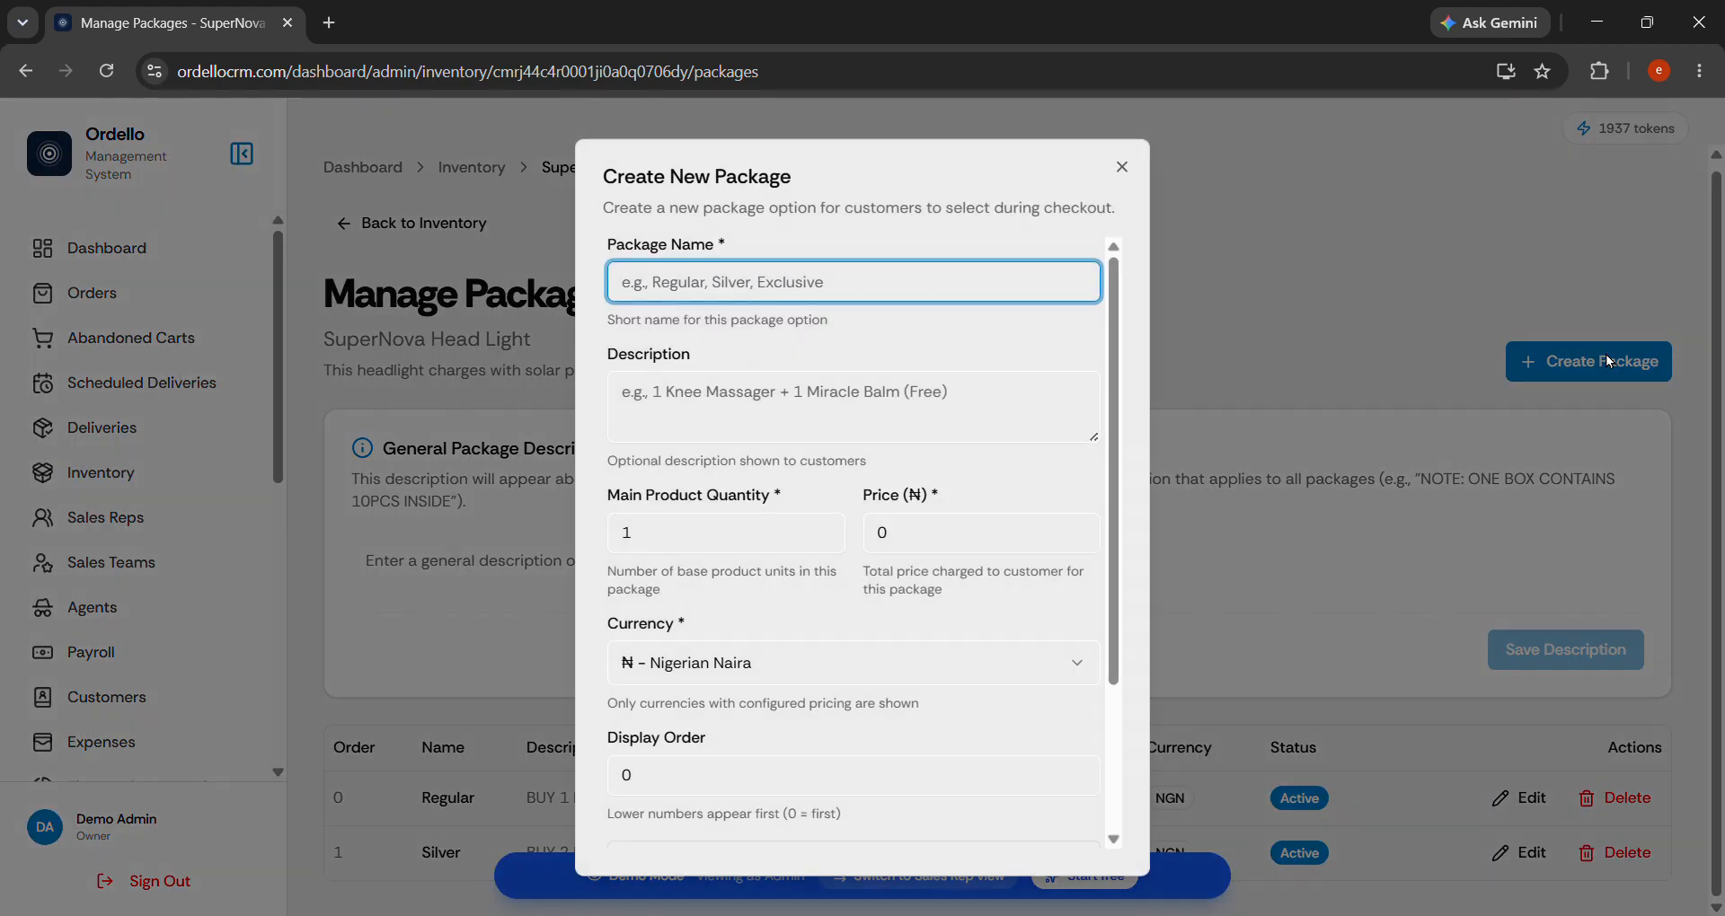
{"action": "type", "text": "Exclusive"}
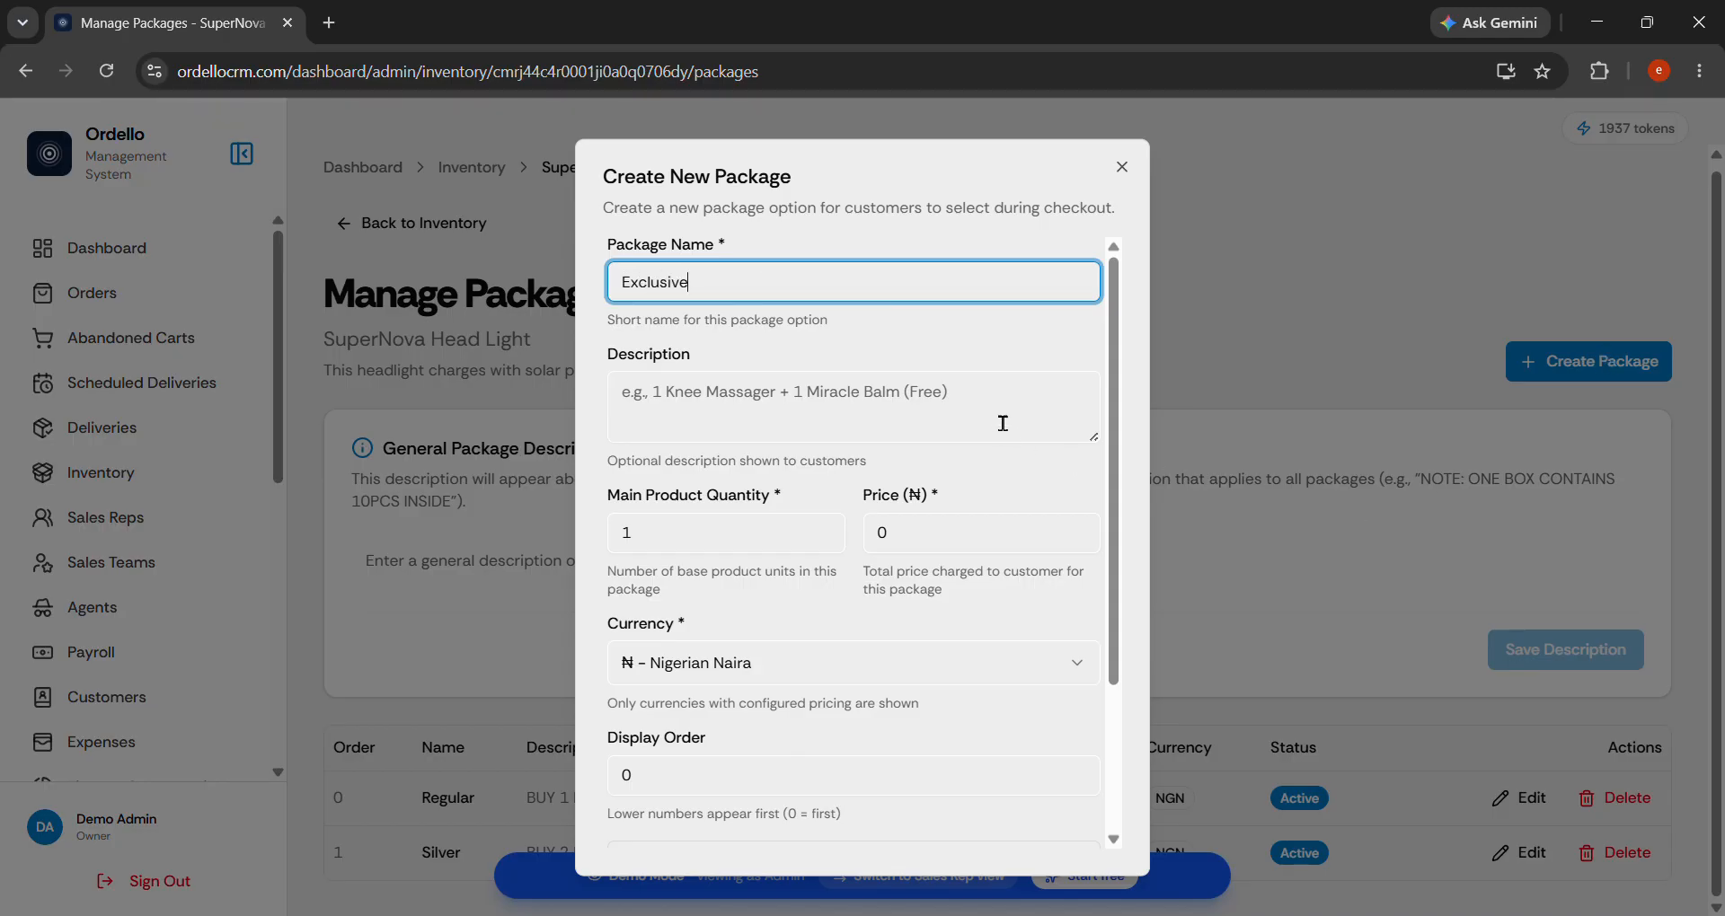
{"action": "left_click", "coordinate": [1002, 423]}
{"action": "type", "text": "BUY 3 Products"}
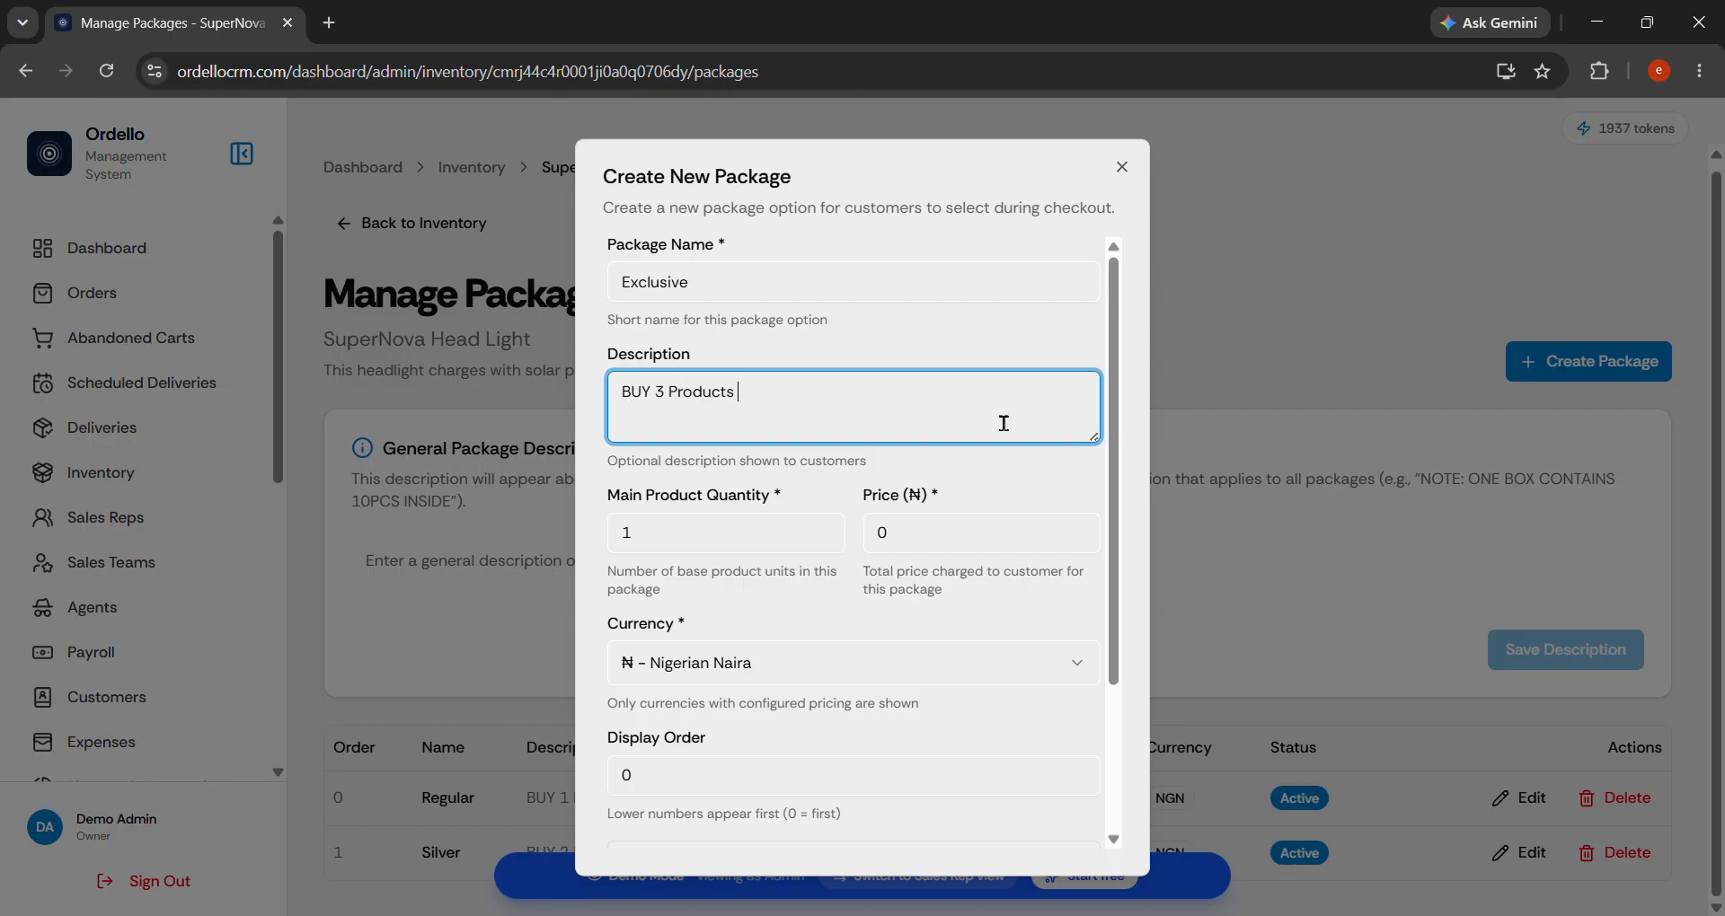
{"action": "key", "text": "BackSpace"}
{"action": "key", "text": "BackSpace"}
{"action": "key", "text": "BackSpace"}
{"action": "key", "text": "BackSpace"}
{"action": "key", "text": "BackSpace"}
{"action": "key", "text": "BackSpace"}
{"action": "key", "text": "BackSpace"}
{"action": "key", "text": "BackSpace"}
{"action": "key", "text": "BackSpace"}
{"action": "type", "text": "Headlights + Free Deliver"}
{"action": "type", "text": "y"}
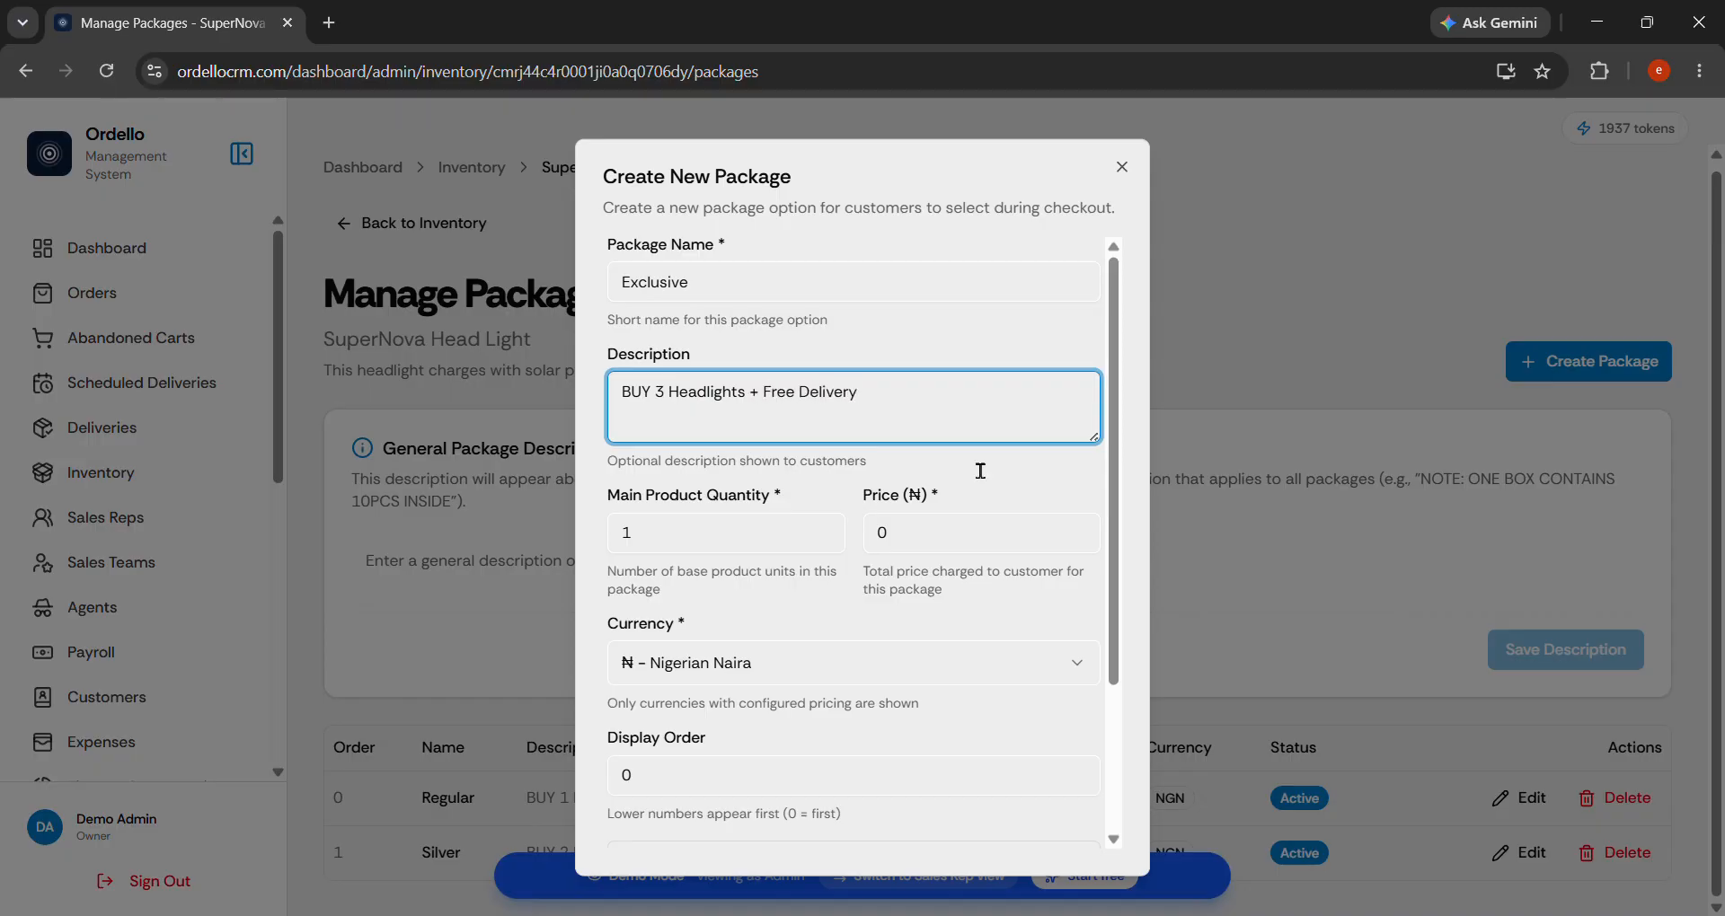
Give Exclusive quantity 3, price 40000 and display order 2, then save it.
{"action": "key", "text": "Tab"}
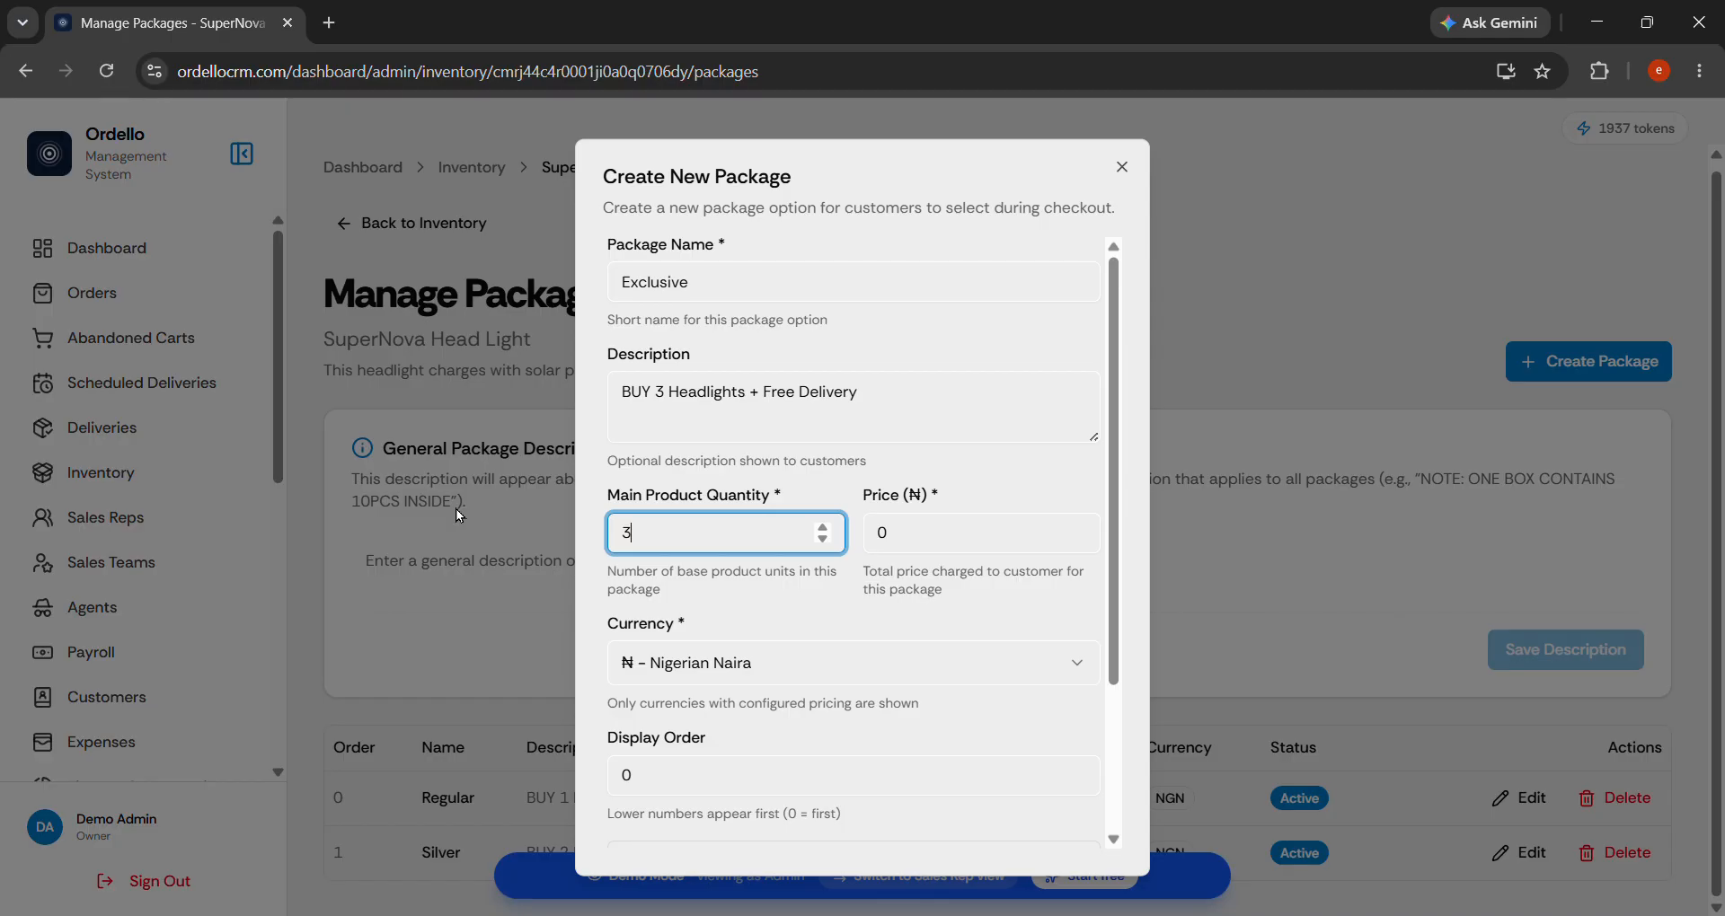
{"action": "type", "text": "3"}
{"action": "key", "text": "Tab"}
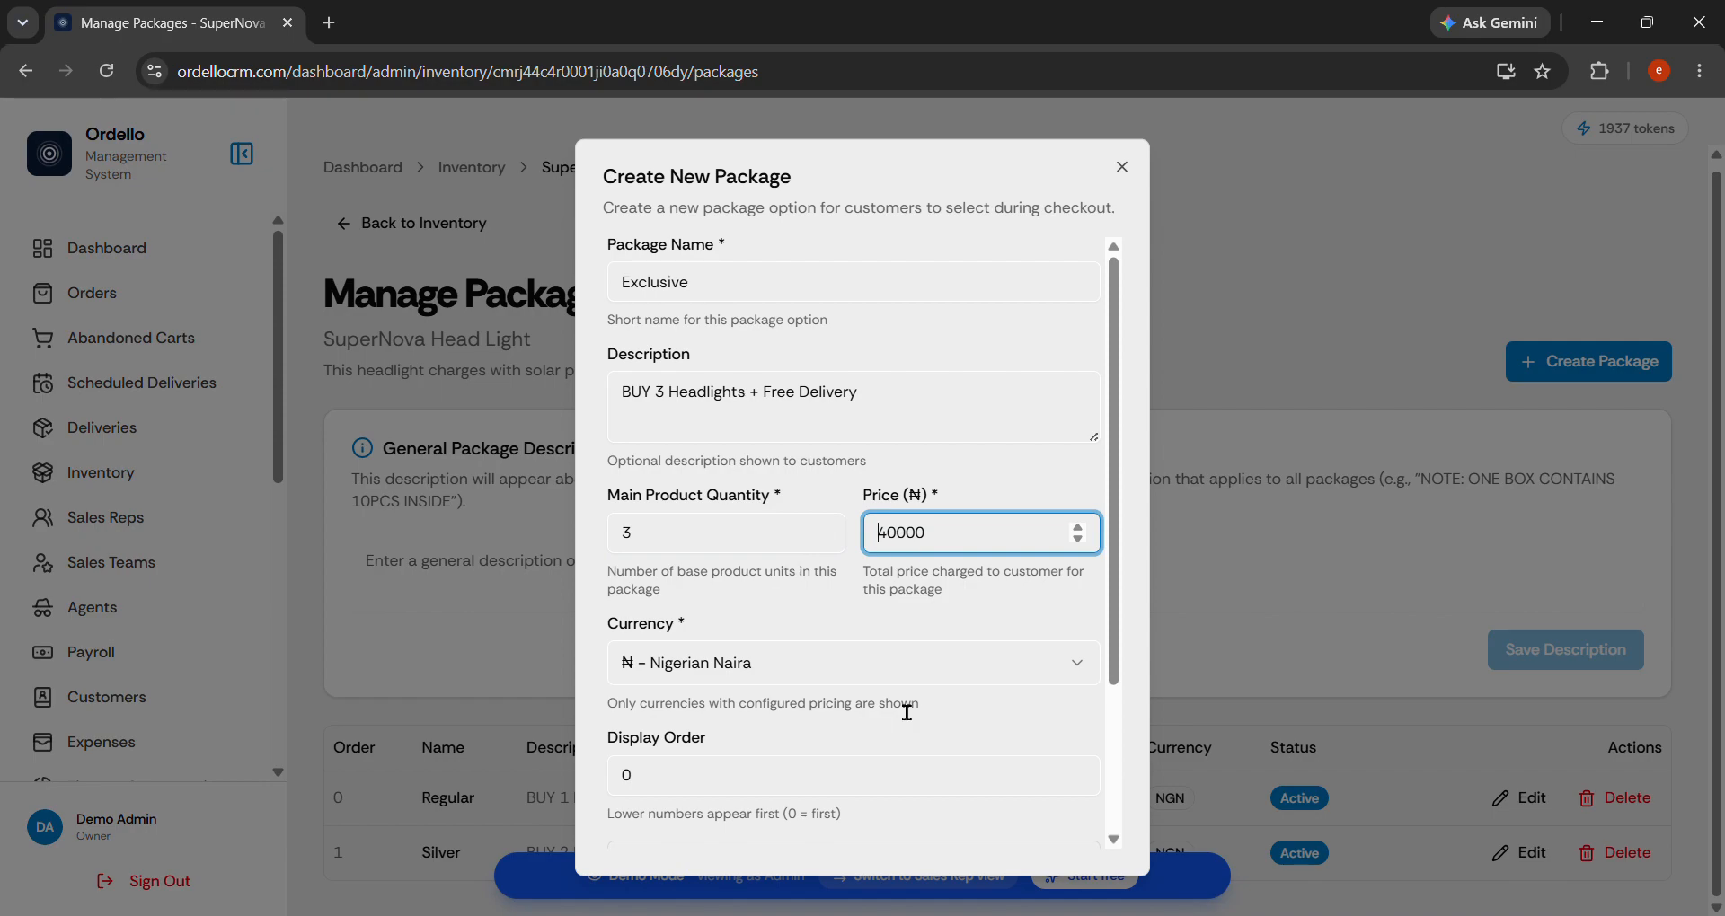
{"action": "scroll", "coordinate": [908, 704], "scroll_direction": "down", "scroll_amount": 3}
{"action": "left_click", "coordinate": [742, 587]}
{"action": "left_click_drag", "start_coordinate": [741, 588], "coordinate": [488, 580]}
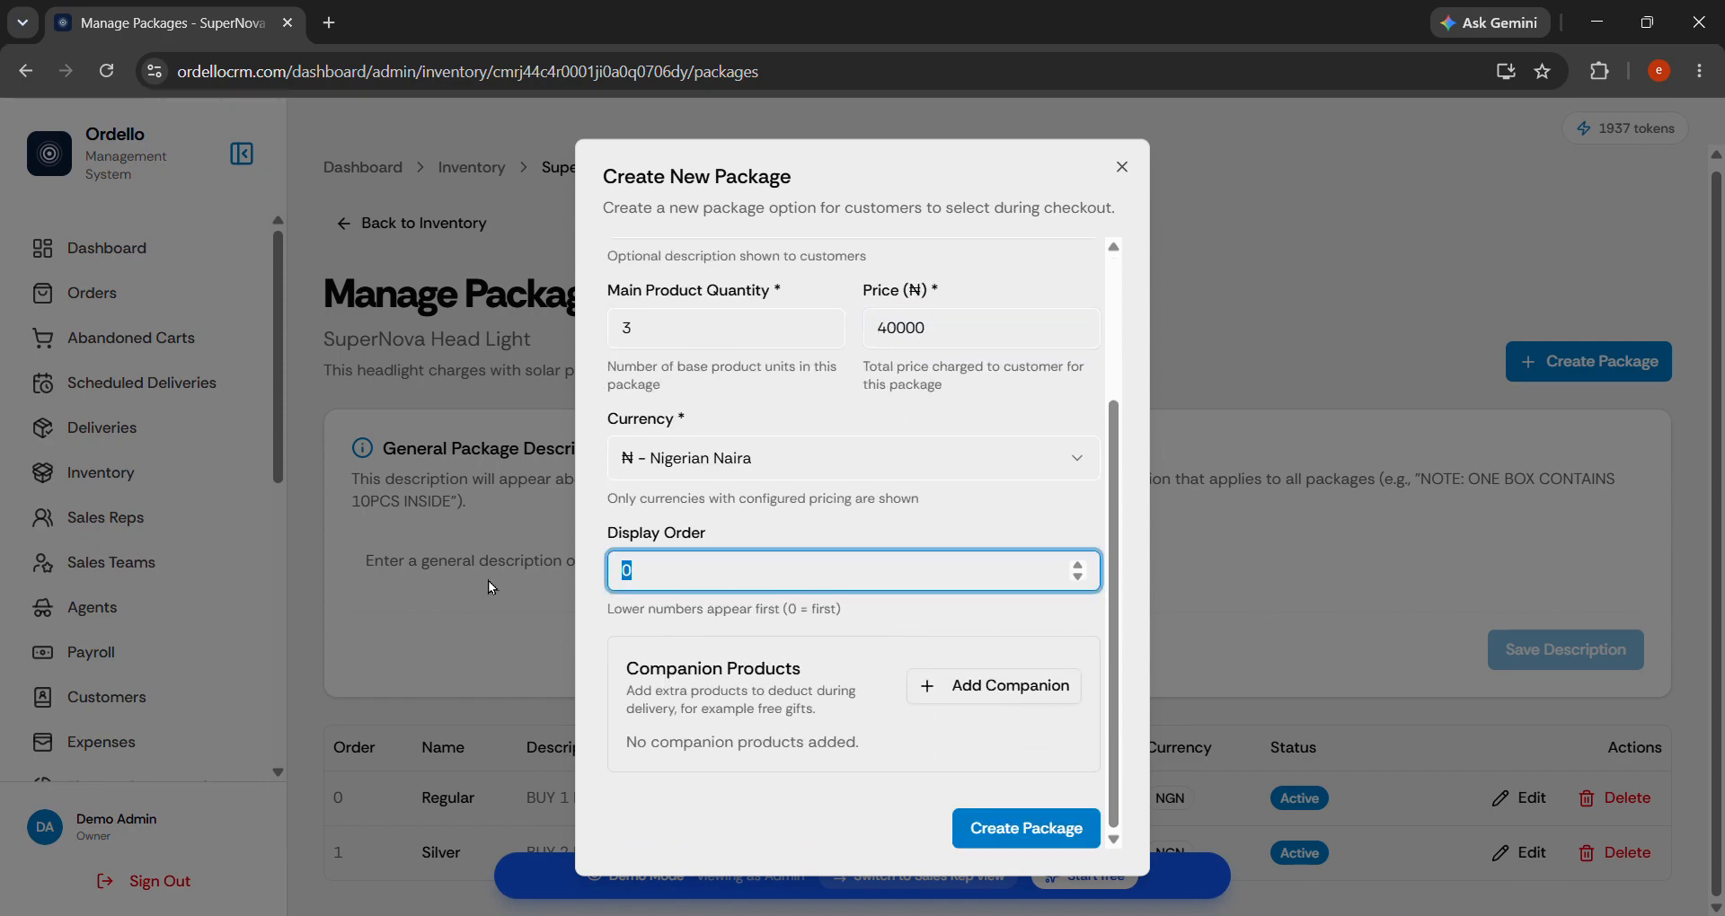
{"action": "type", "text": "2"}
{"action": "left_click", "coordinate": [1031, 835]}
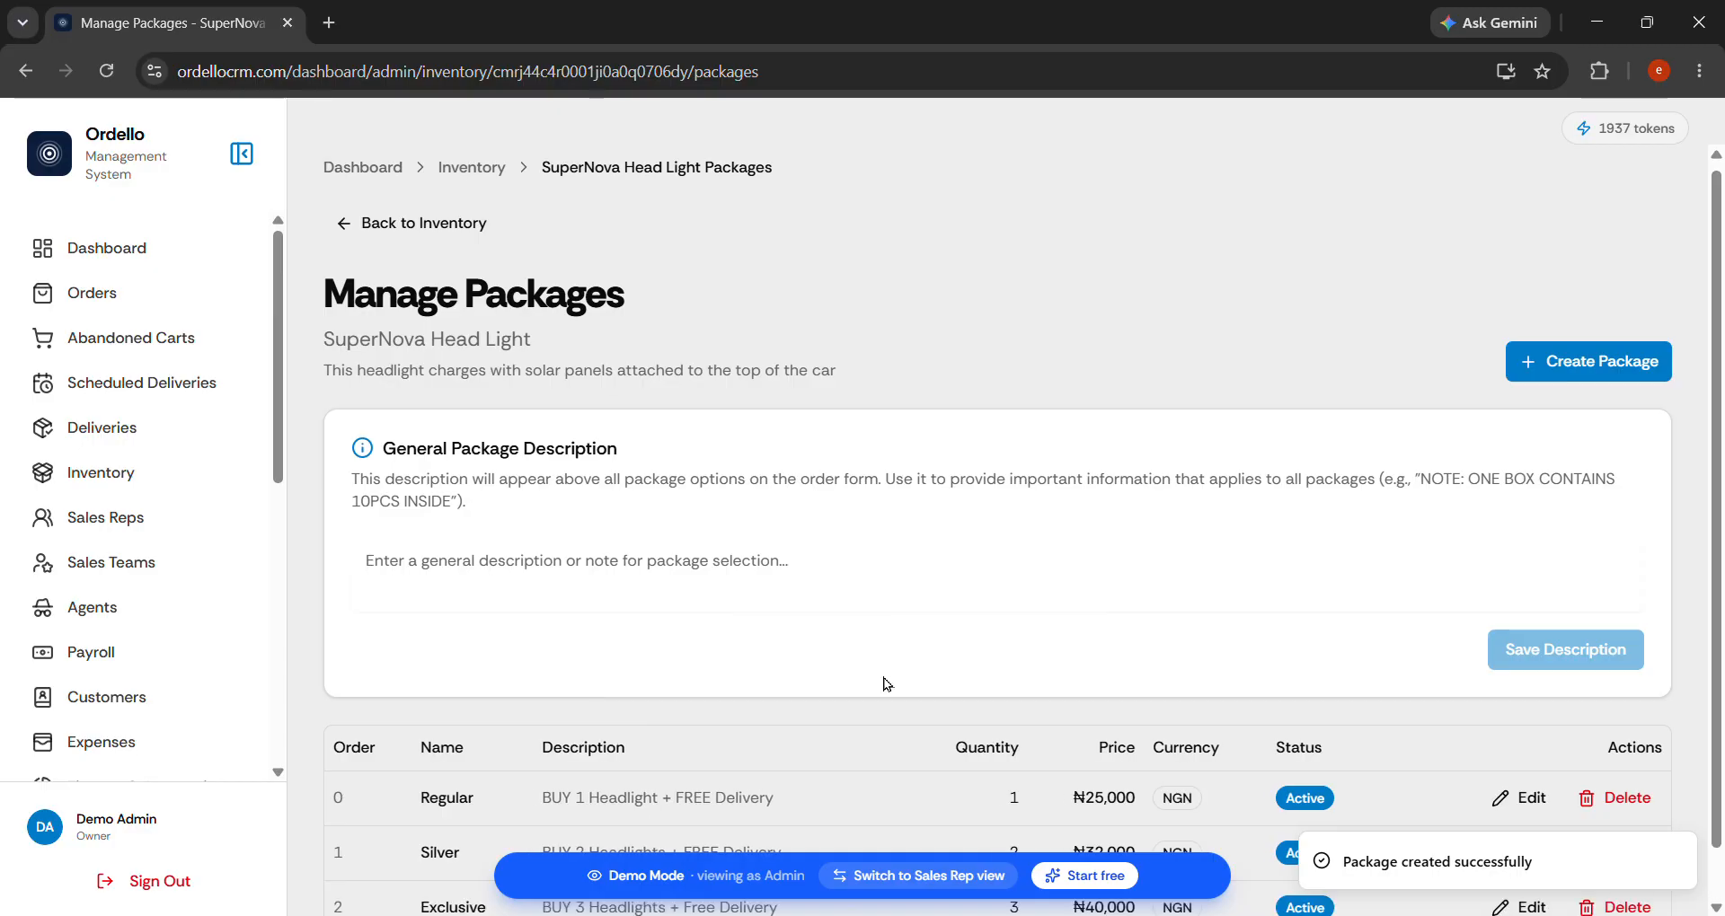
Scroll the sidebar down to Embed Form and open the Embed Form Generator.
{"action": "scroll", "coordinate": [897, 788], "scroll_direction": "down", "scroll_amount": 1}
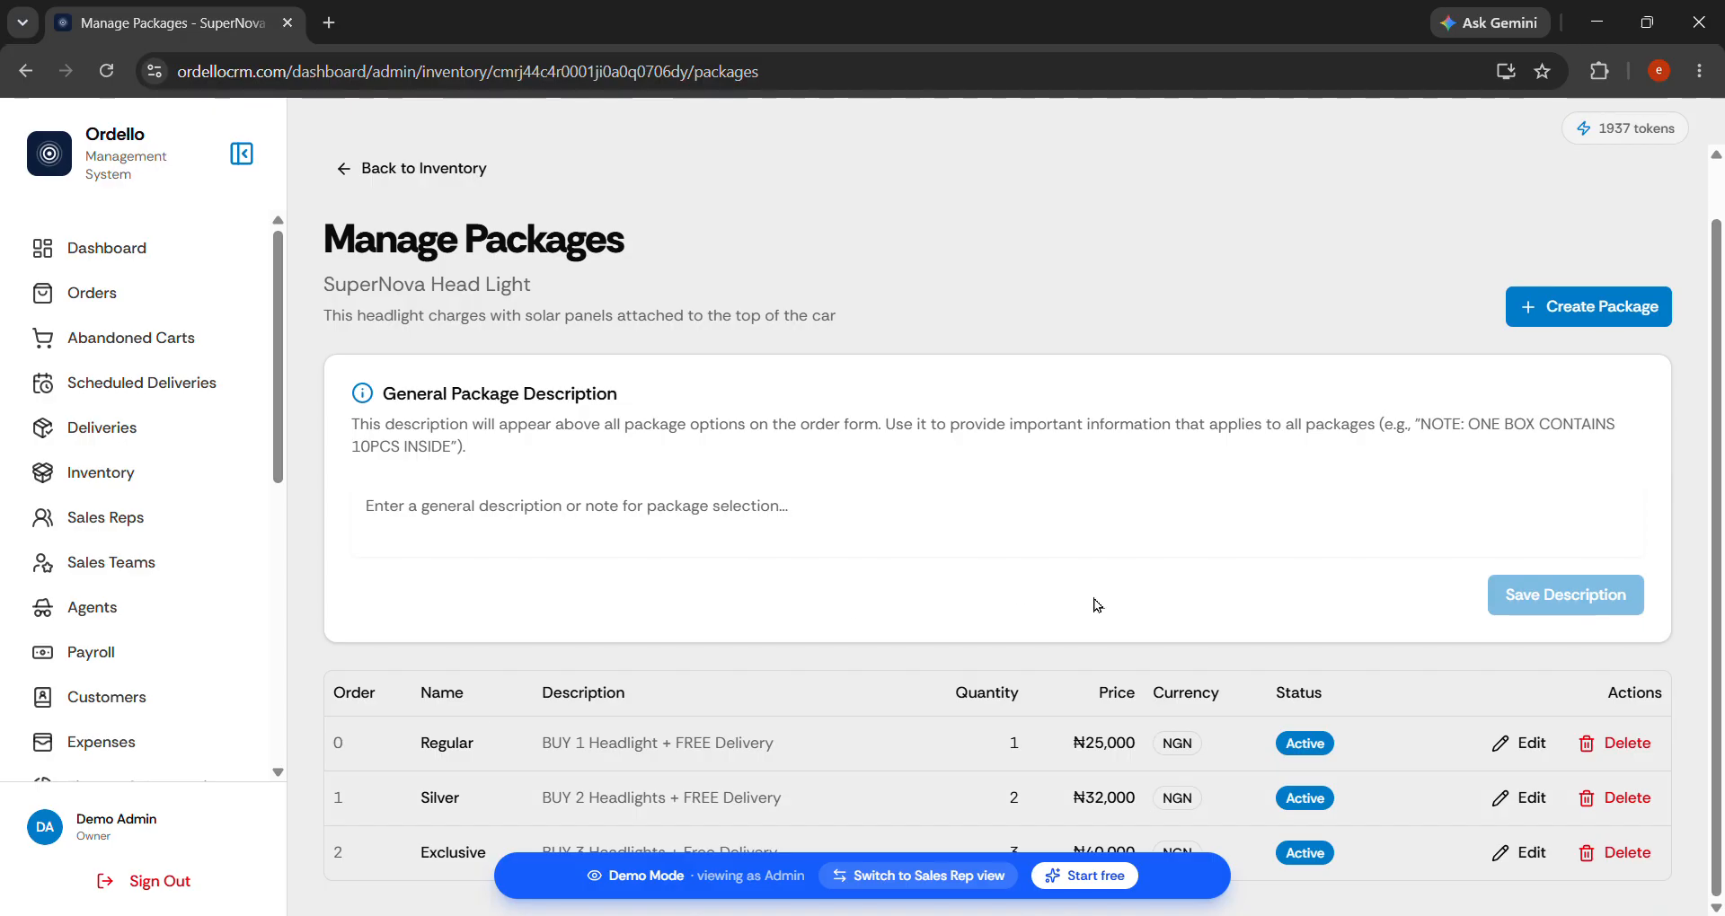
{"action": "scroll", "coordinate": [104, 436], "scroll_direction": "down", "scroll_amount": 3}
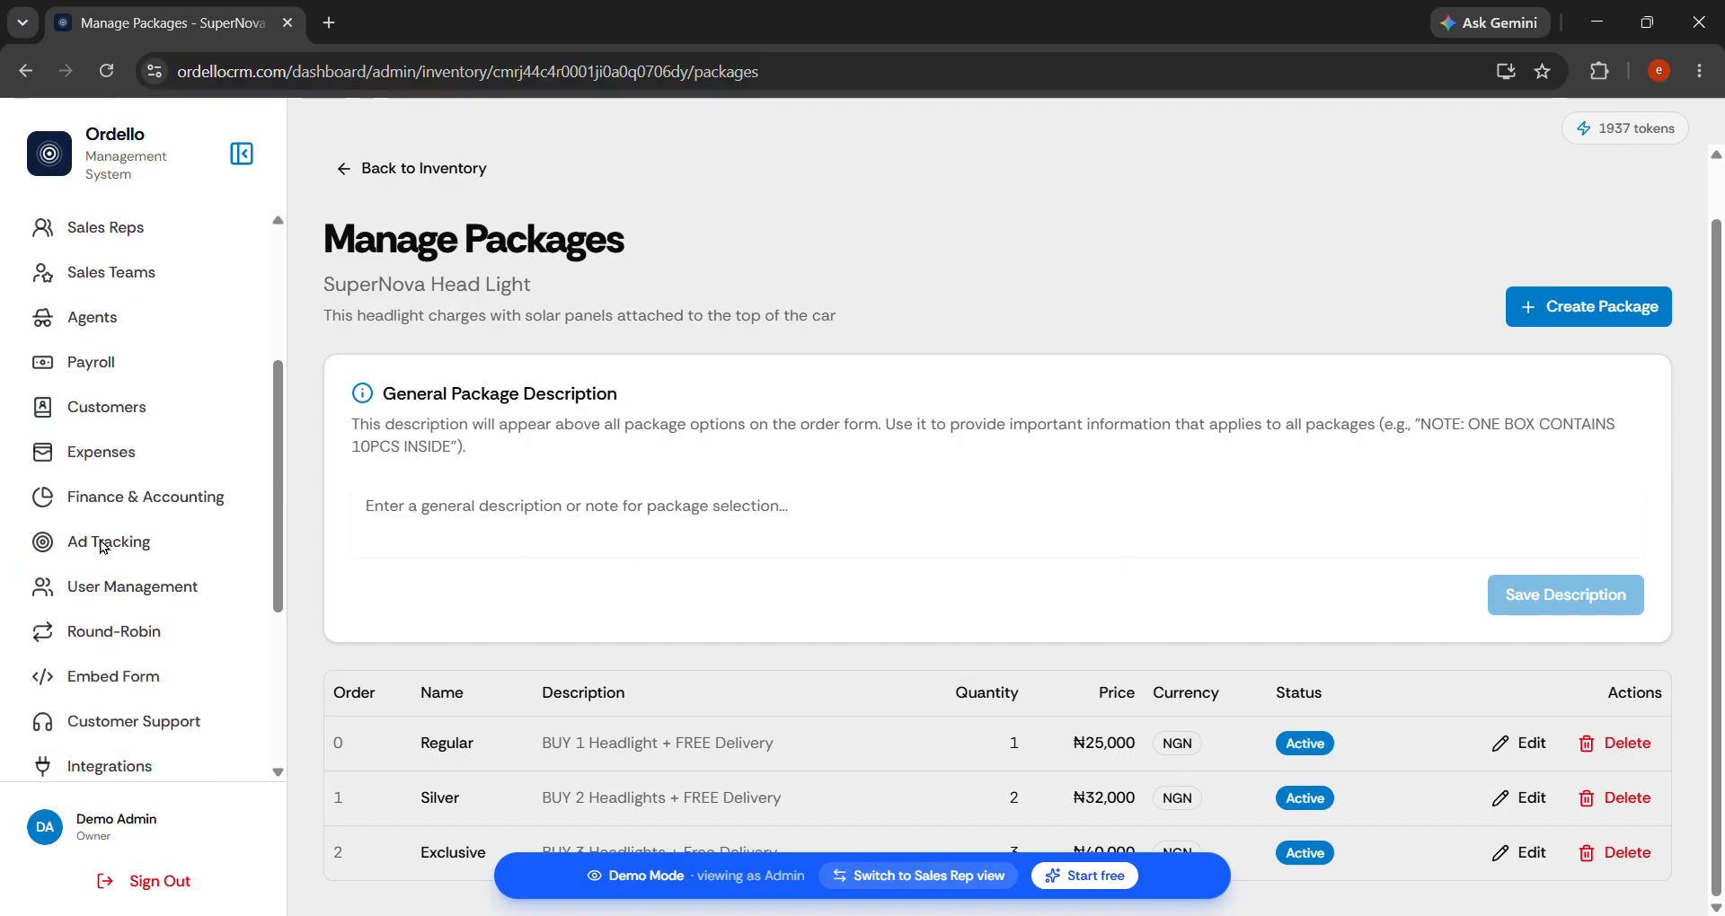
{"action": "scroll", "coordinate": [111, 572], "scroll_direction": "up", "scroll_amount": 3}
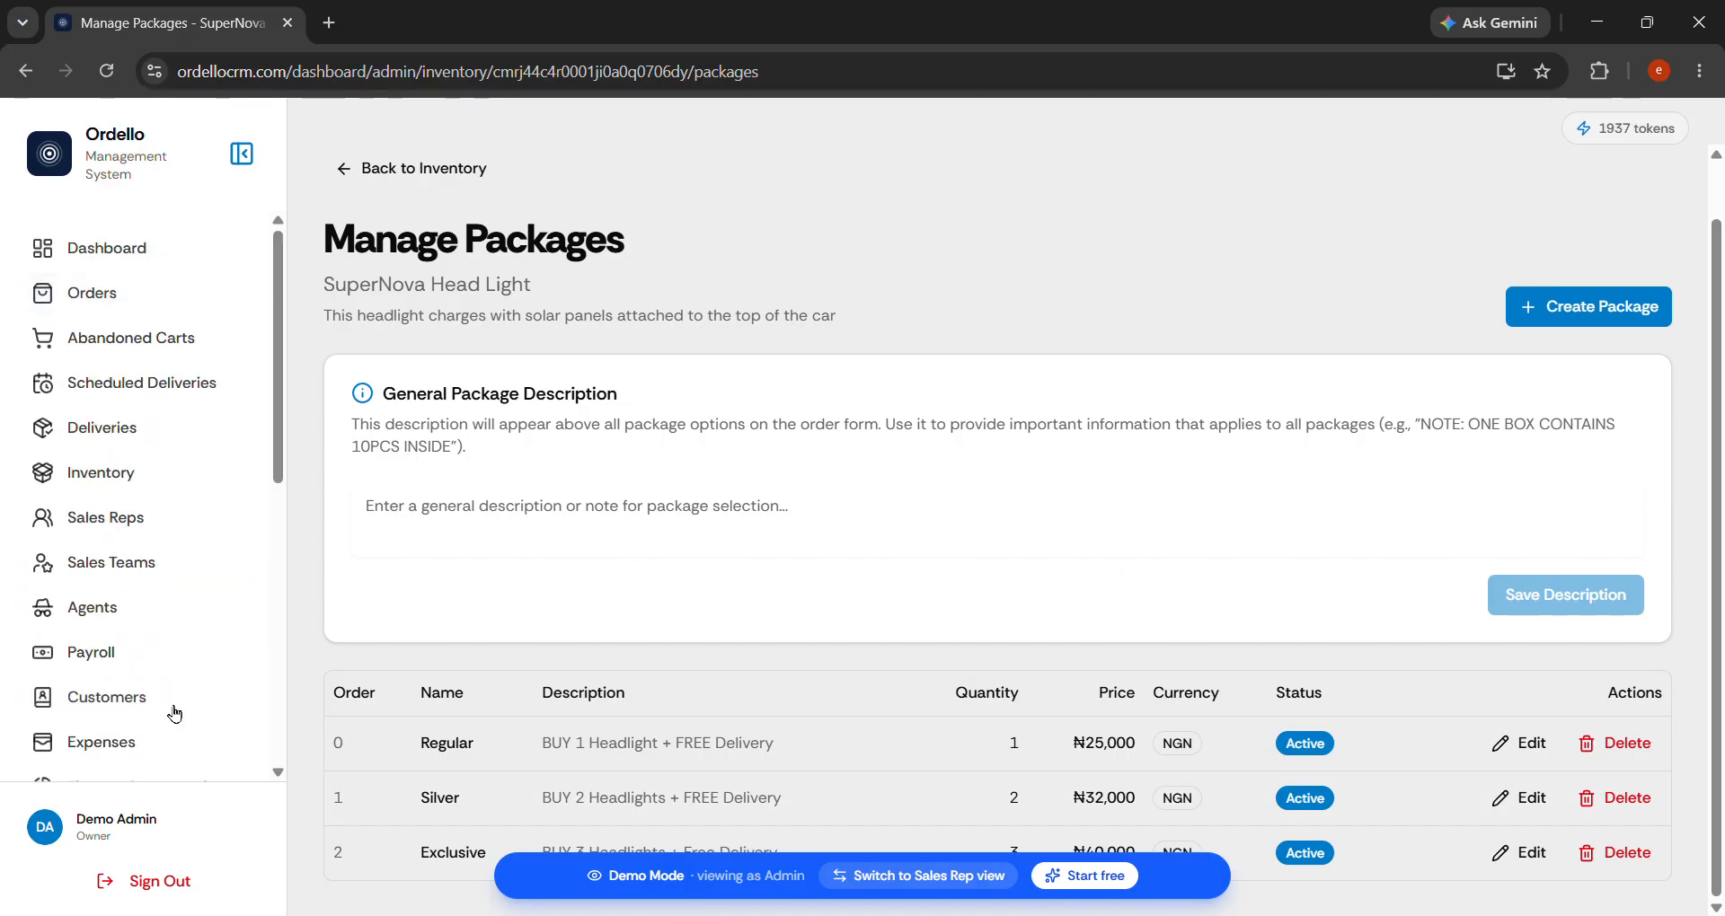
{"action": "scroll", "coordinate": [191, 692], "scroll_direction": "down", "scroll_amount": 5}
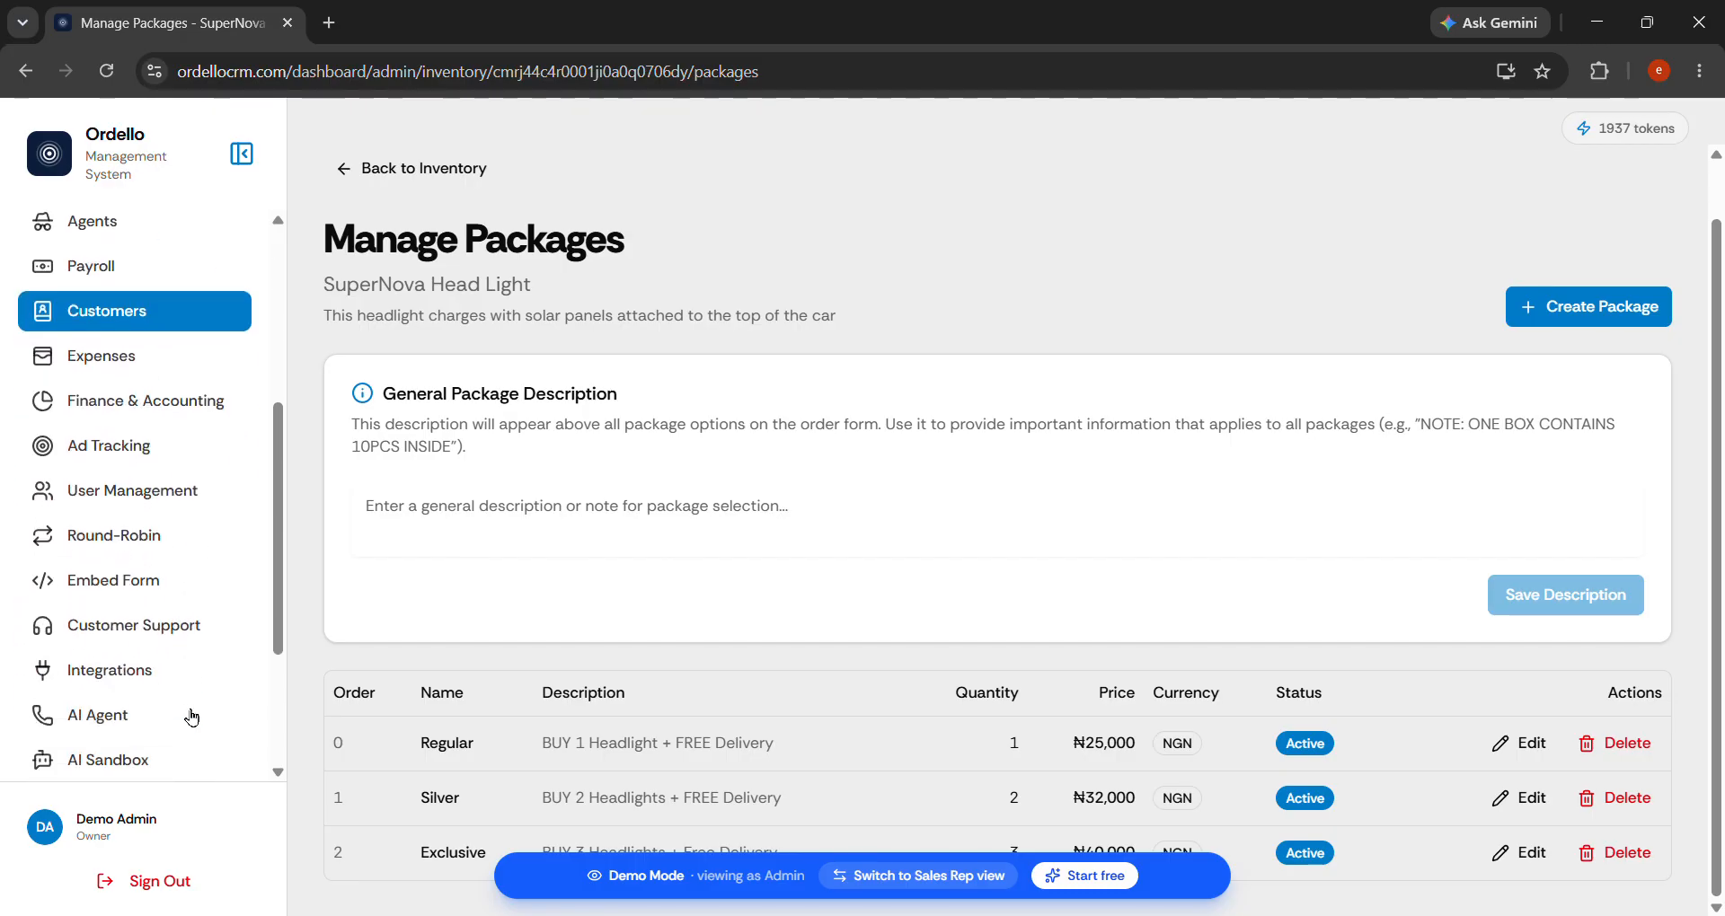
{"action": "left_click", "coordinate": [157, 454]}
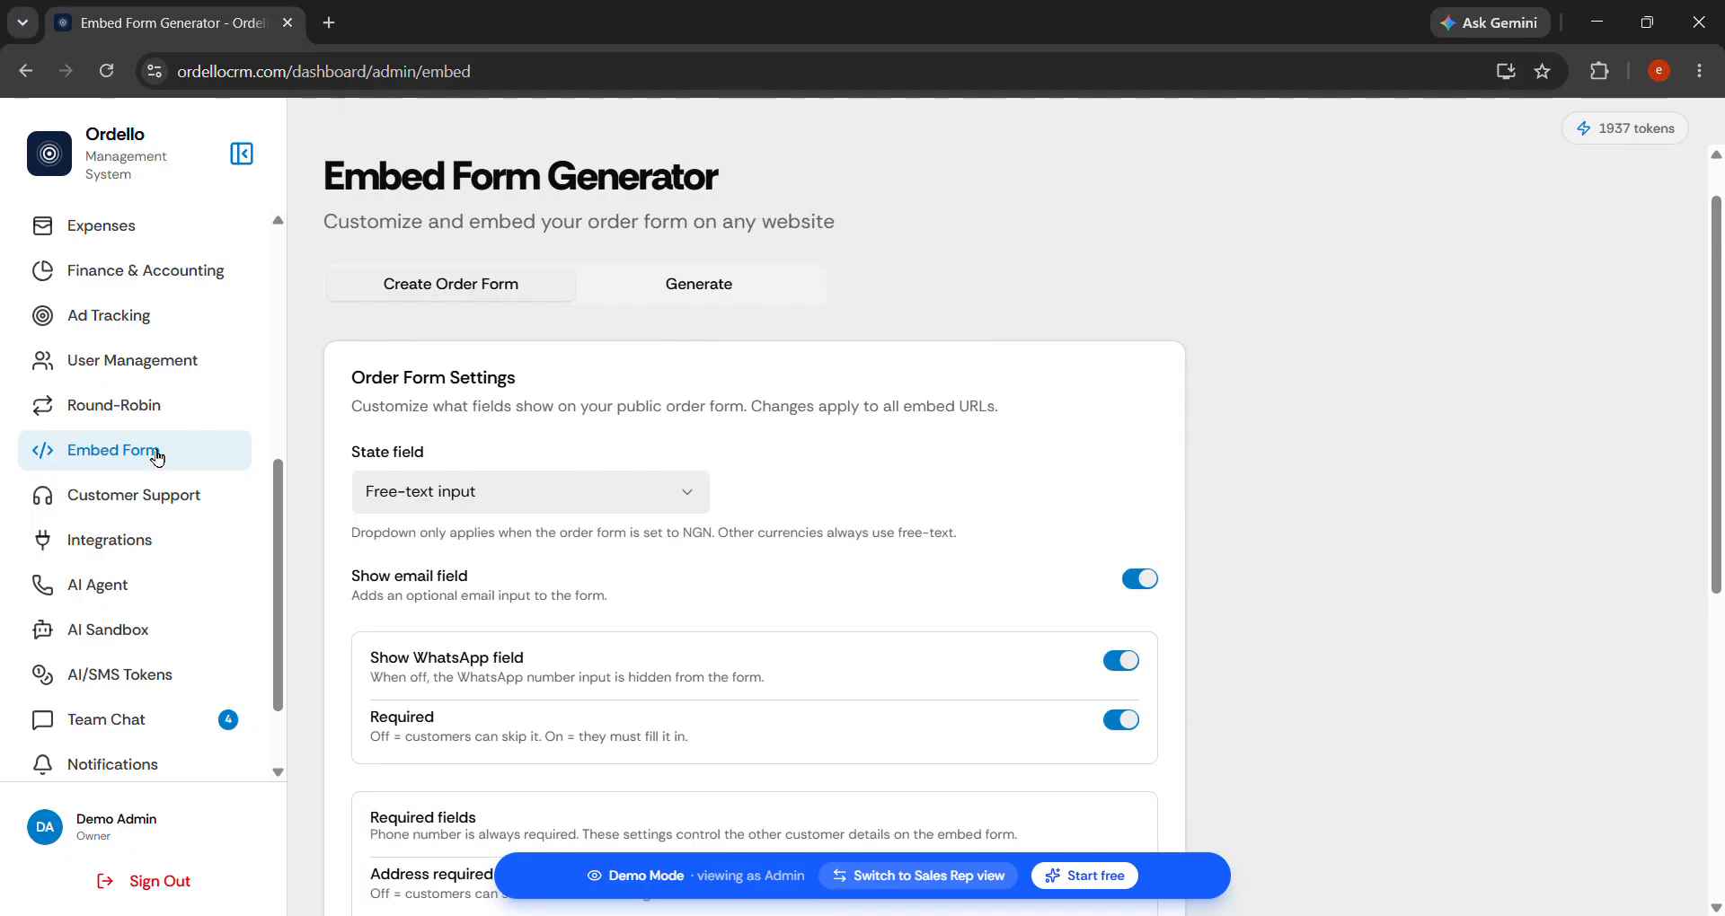
{"action": "left_click", "coordinate": [701, 301]}
{"action": "scroll", "coordinate": [580, 588], "scroll_direction": "down", "scroll_amount": 4}
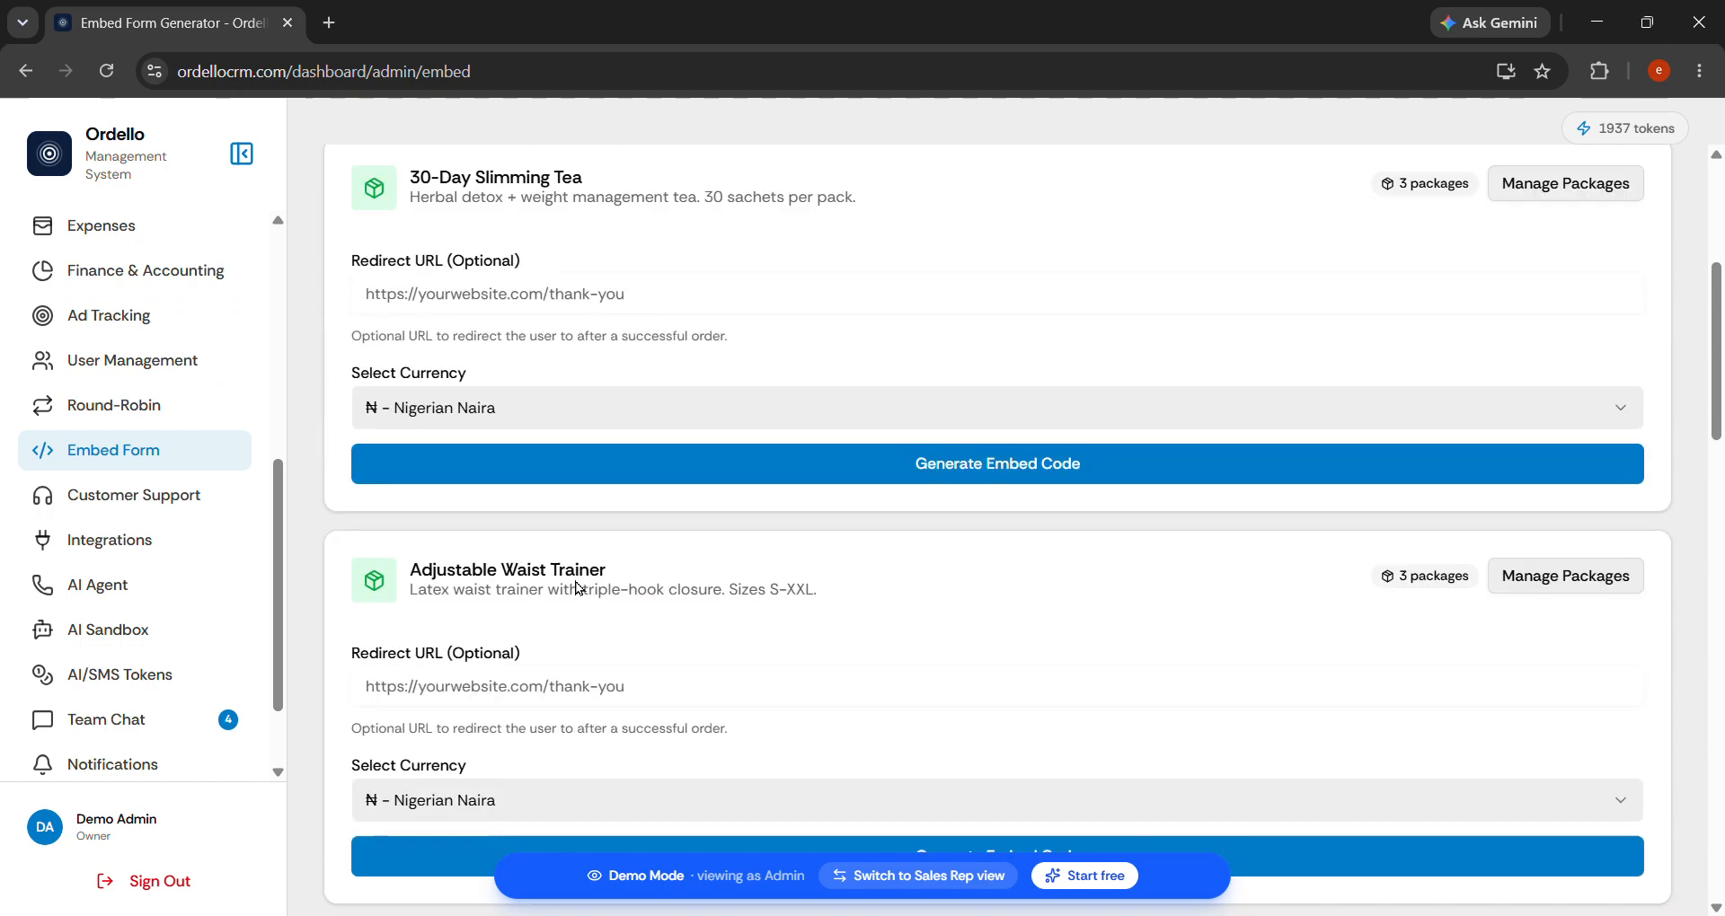
{"action": "left_click", "coordinate": [586, 281]}
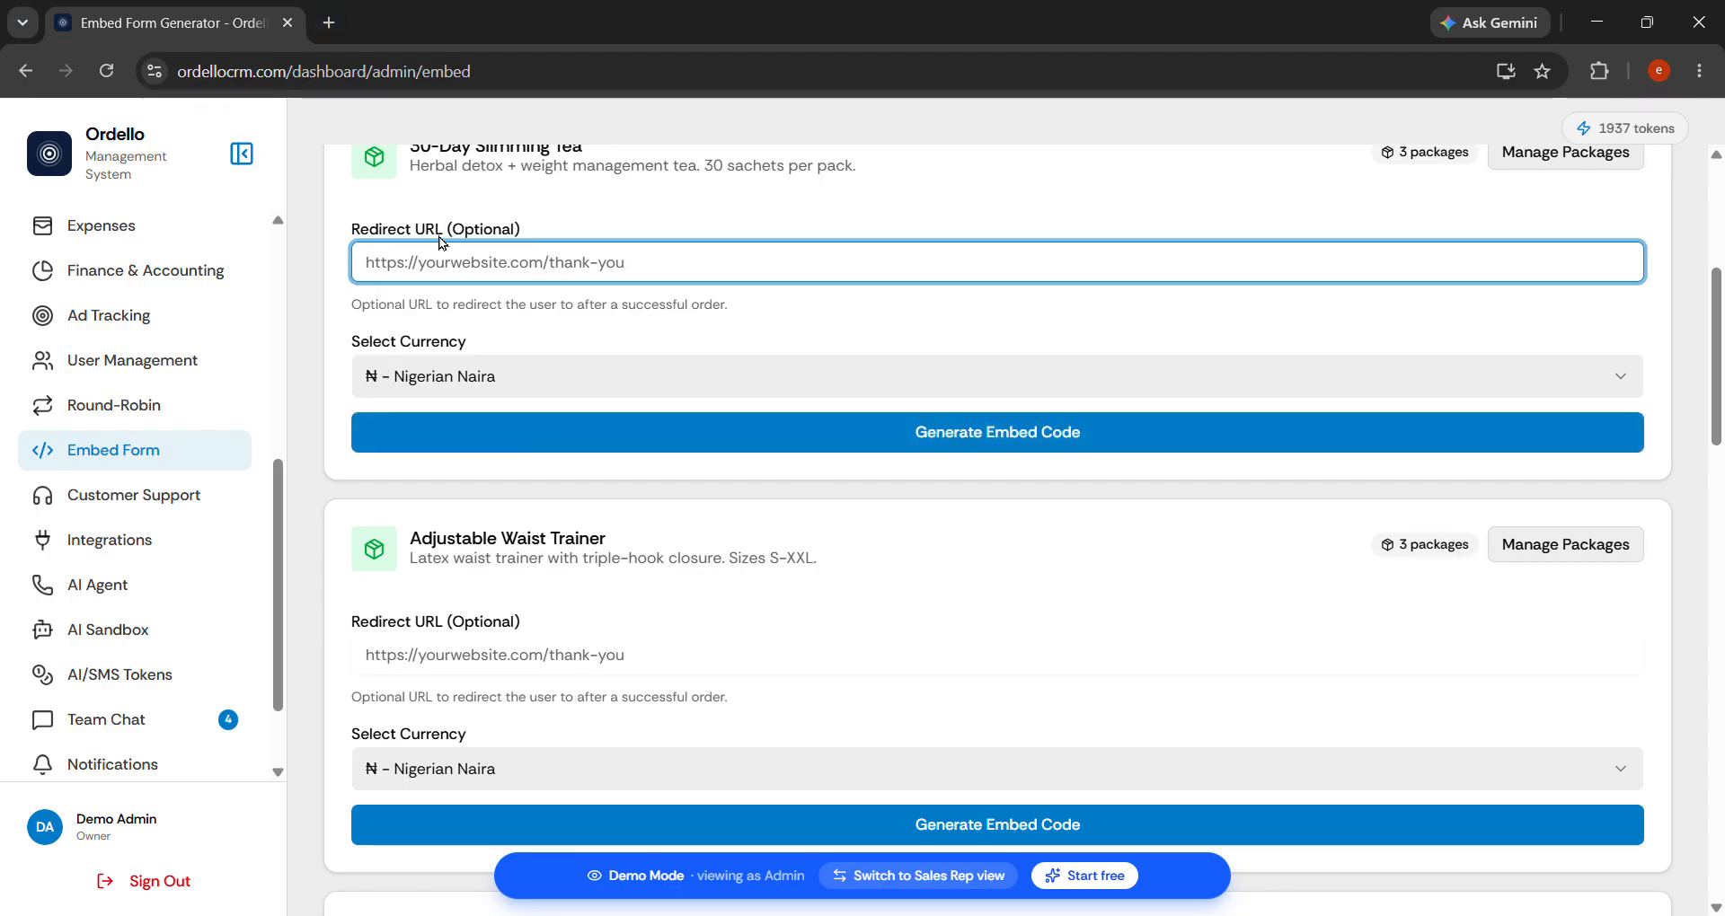
{"action": "type", "text": "https://google.com"}
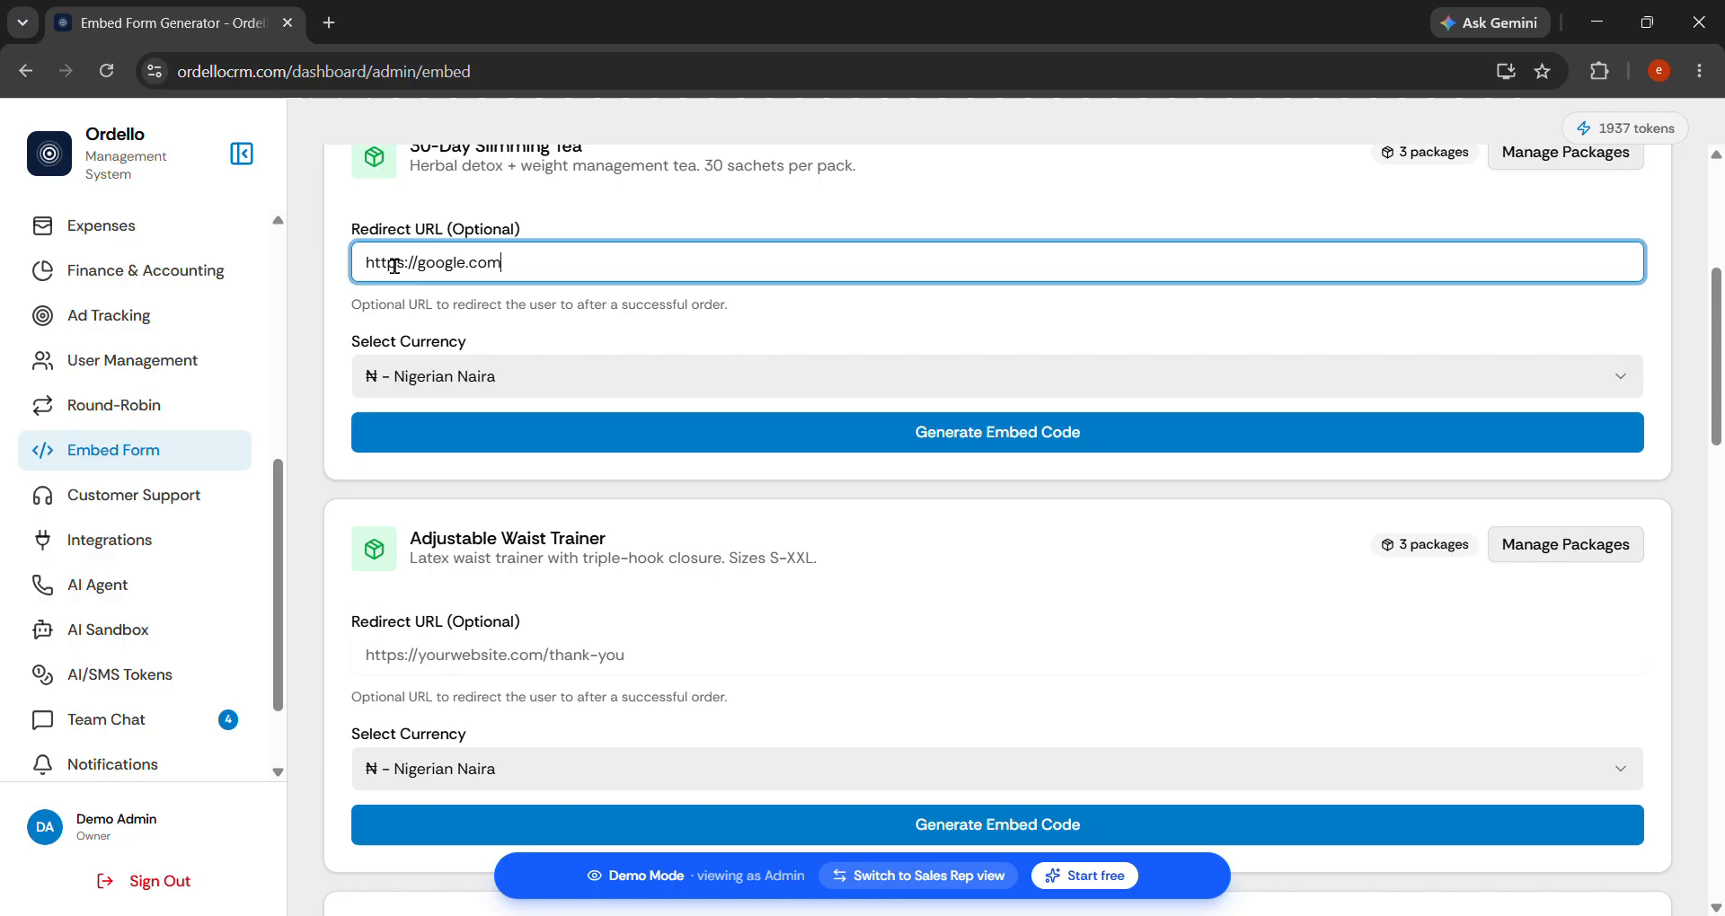
{"action": "scroll", "coordinate": [742, 270], "scroll_direction": "up", "scroll_amount": 3}
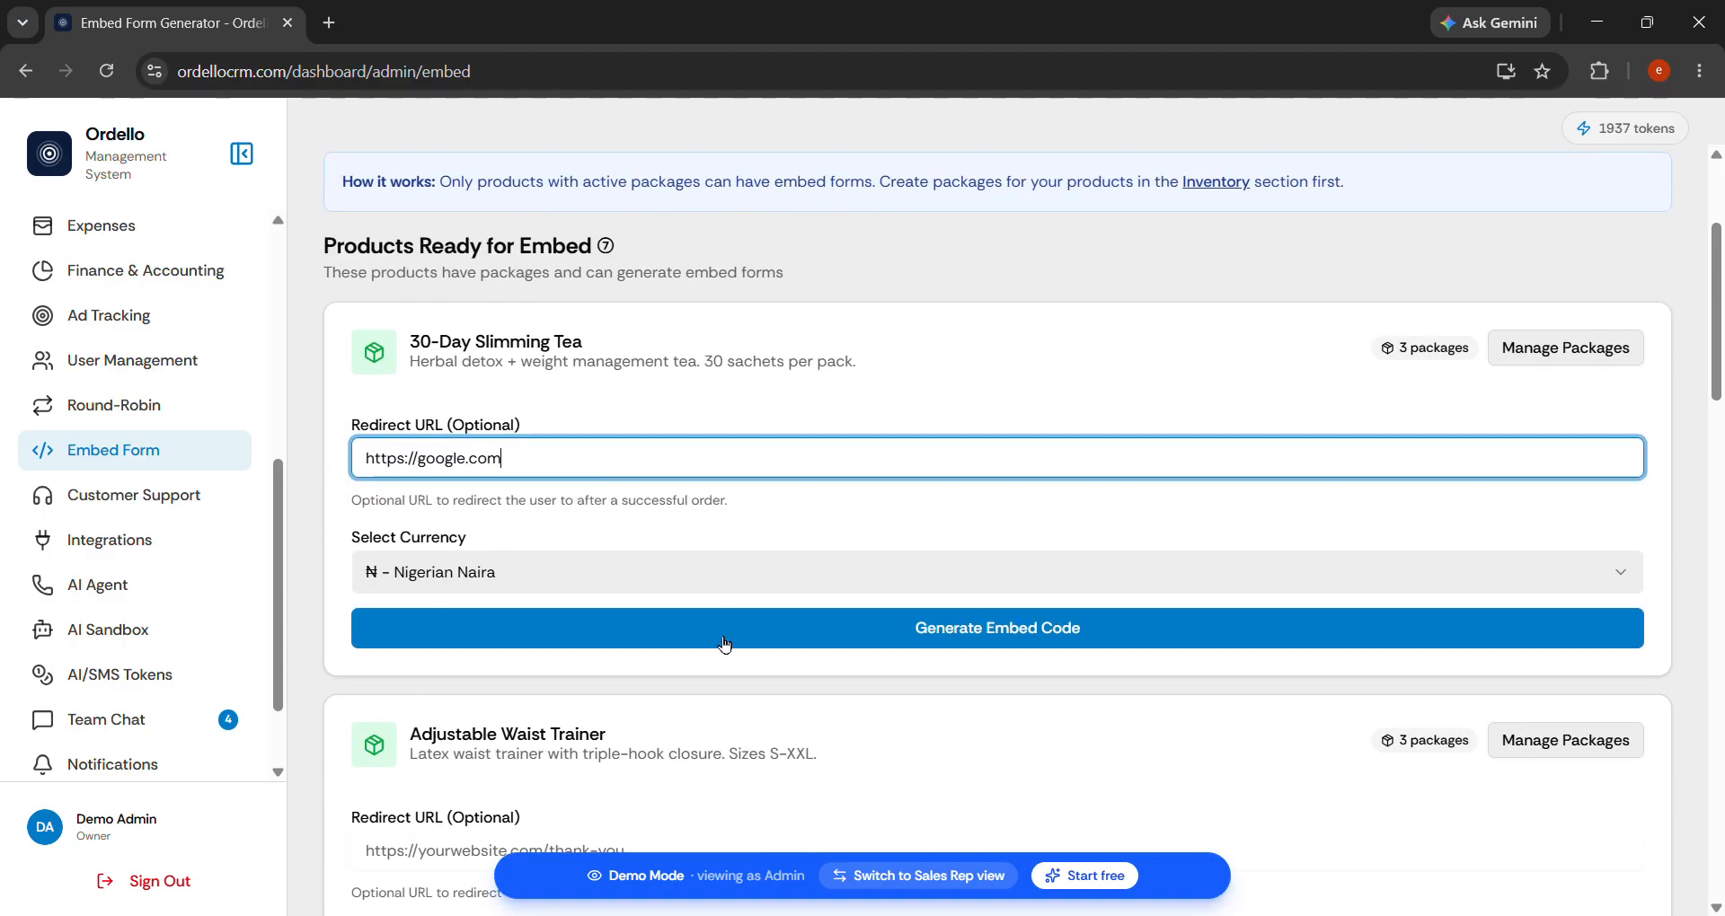
{"action": "scroll", "coordinate": [693, 654], "scroll_direction": "down", "scroll_amount": 4}
{"action": "scroll", "coordinate": [485, 755], "scroll_direction": "up", "scroll_amount": 2}
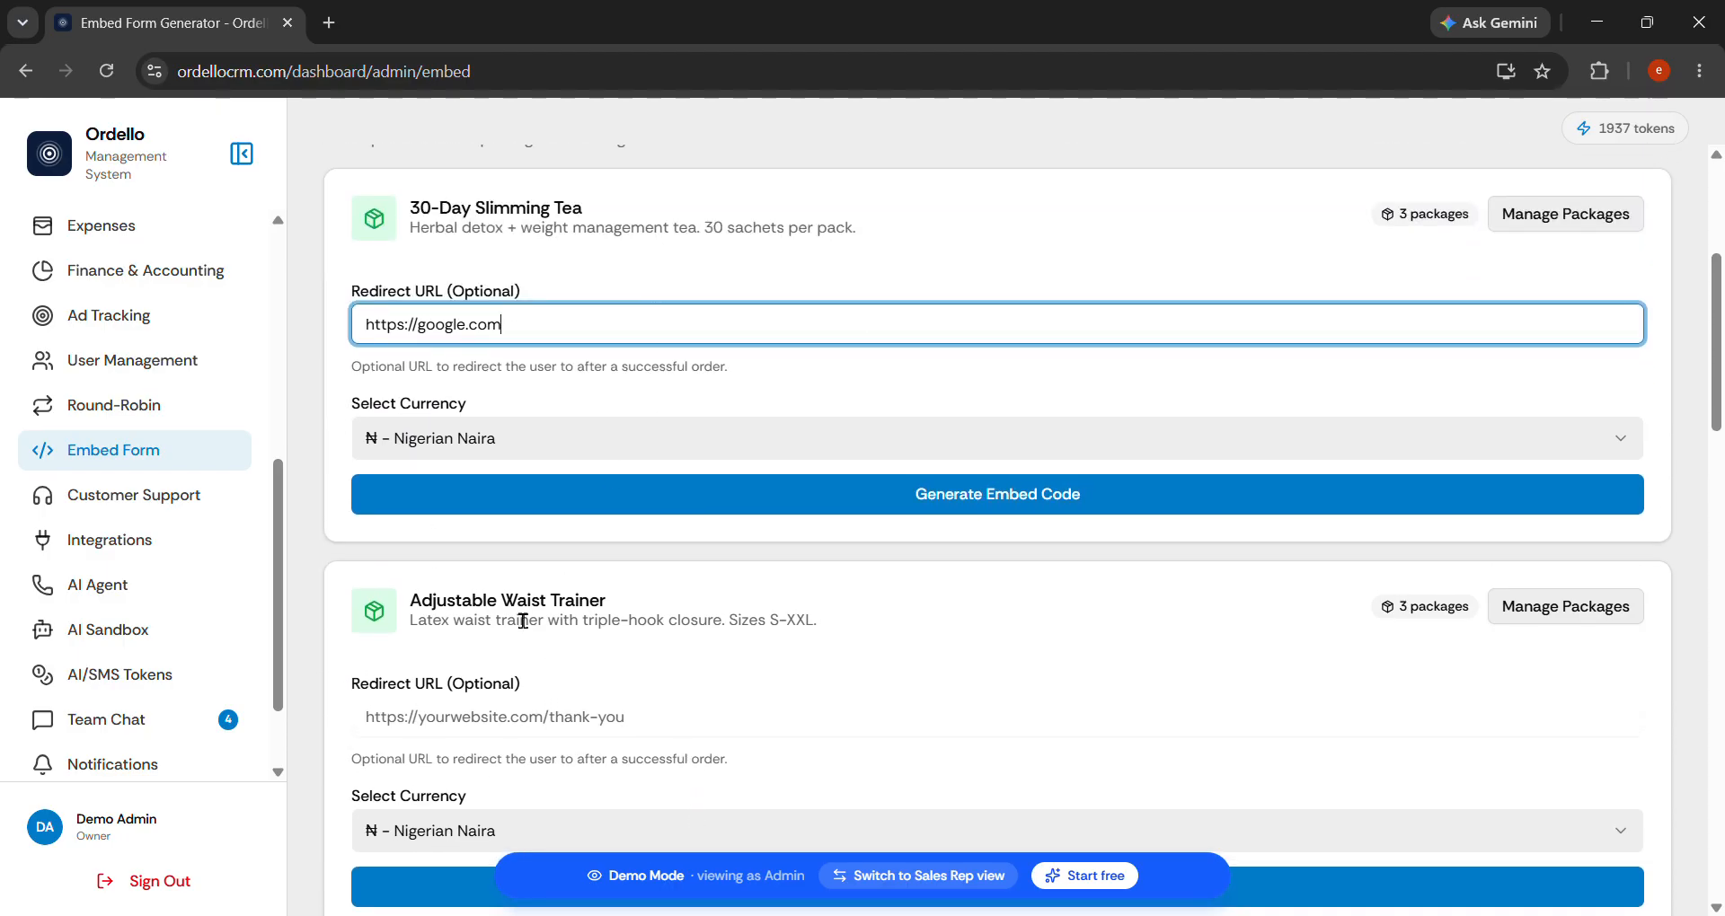
{"action": "left_click", "coordinate": [904, 505]}
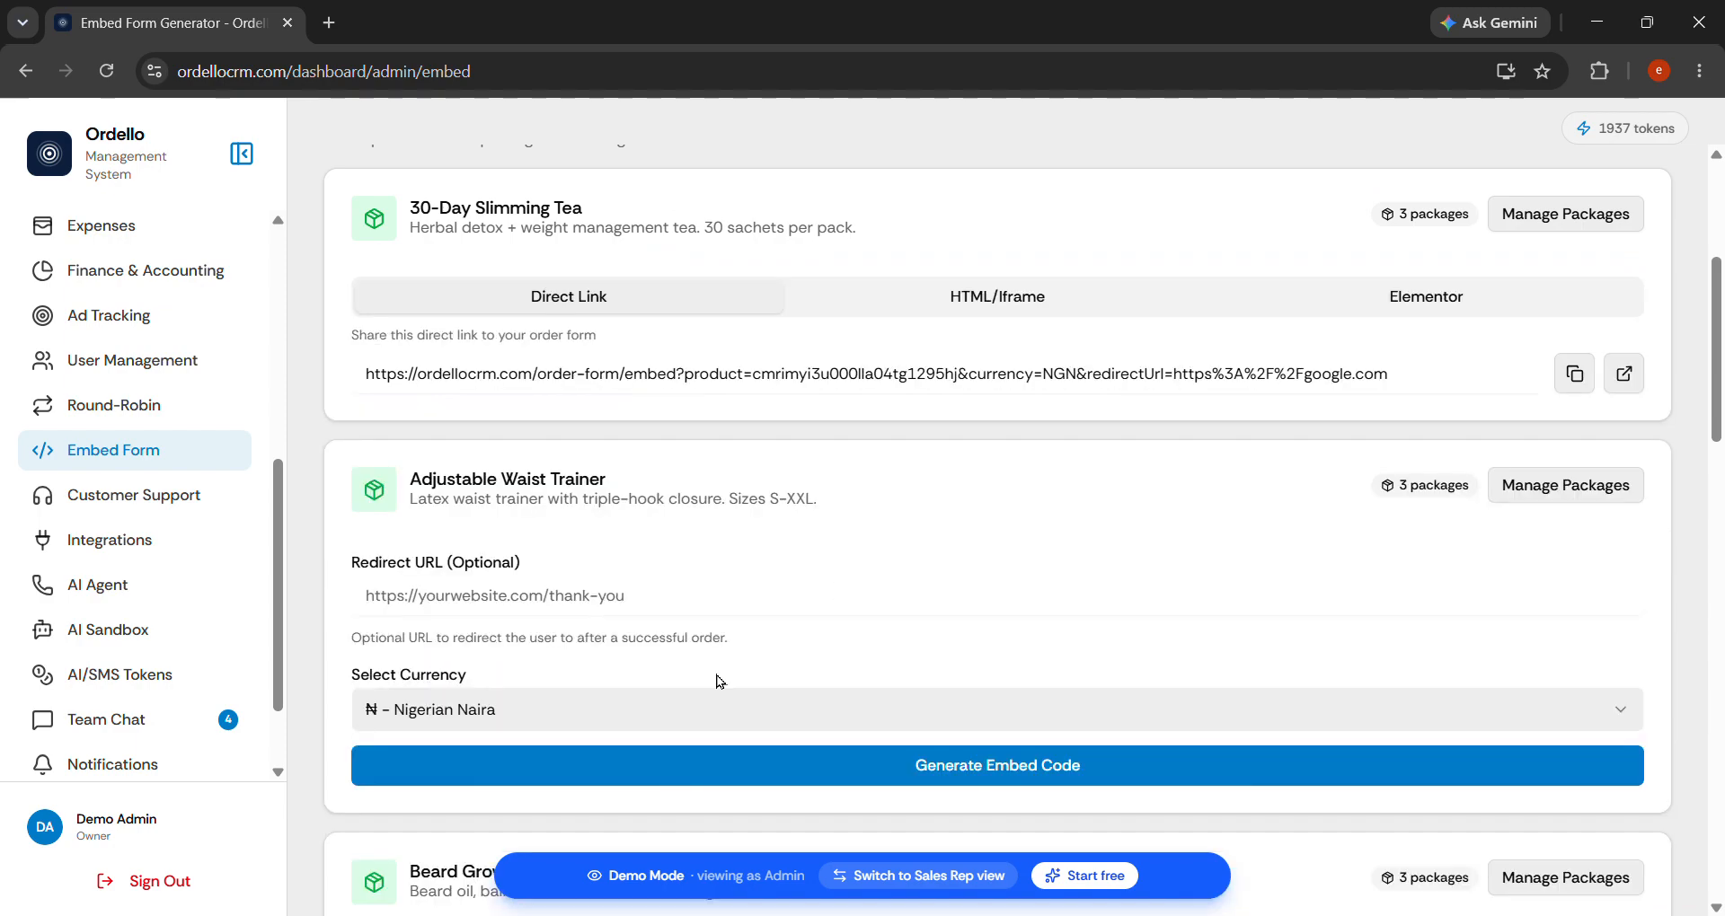
{"action": "scroll", "coordinate": [702, 426], "scroll_direction": "up", "scroll_amount": 2}
{"action": "scroll", "coordinate": [701, 426], "scroll_direction": "up", "scroll_amount": 2}
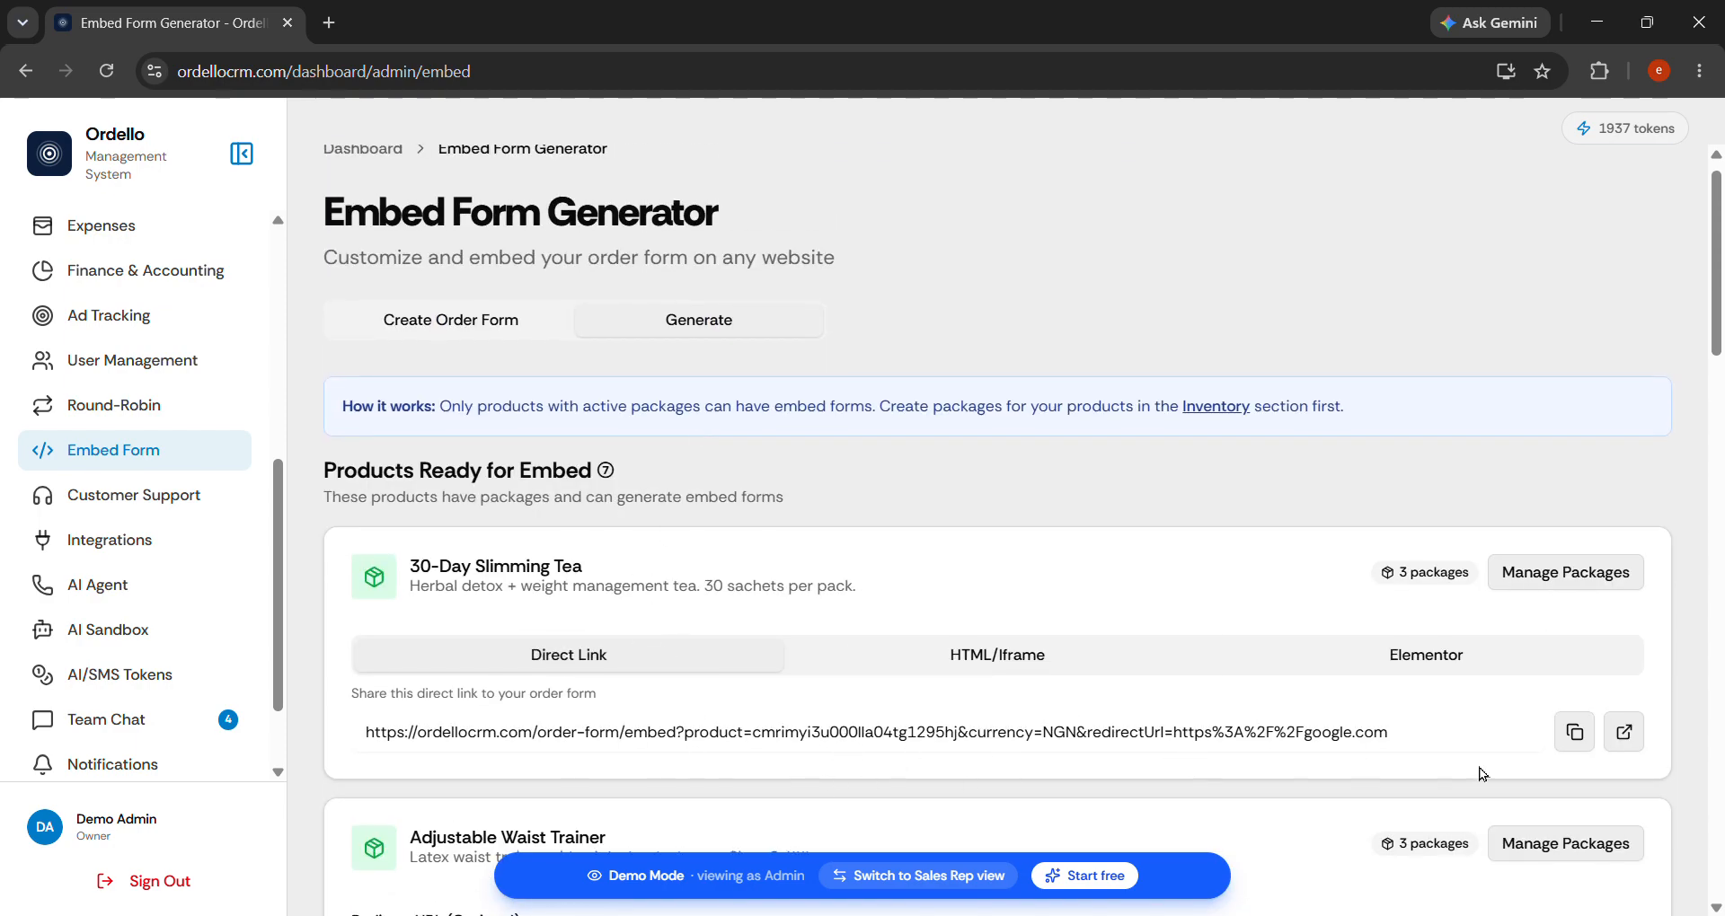
Open the Slimming Tea order form in a new tab and review its HTML/Iframe embed code.
{"action": "left_click", "coordinate": [1626, 733]}
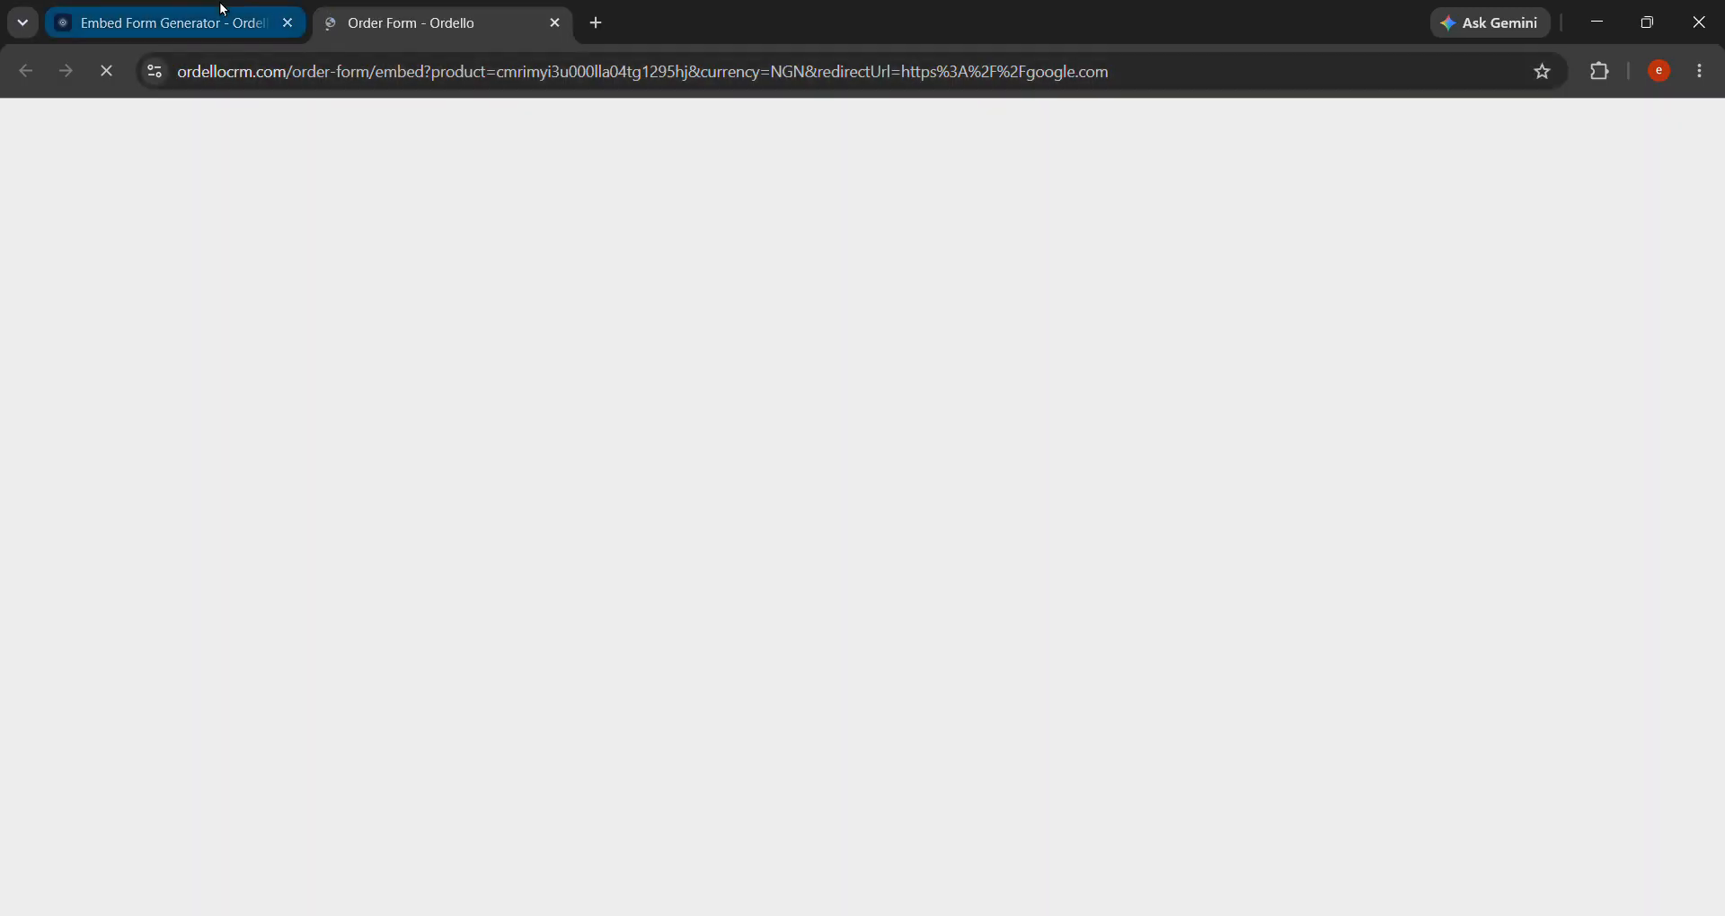
{"action": "left_click", "coordinate": [221, 11]}
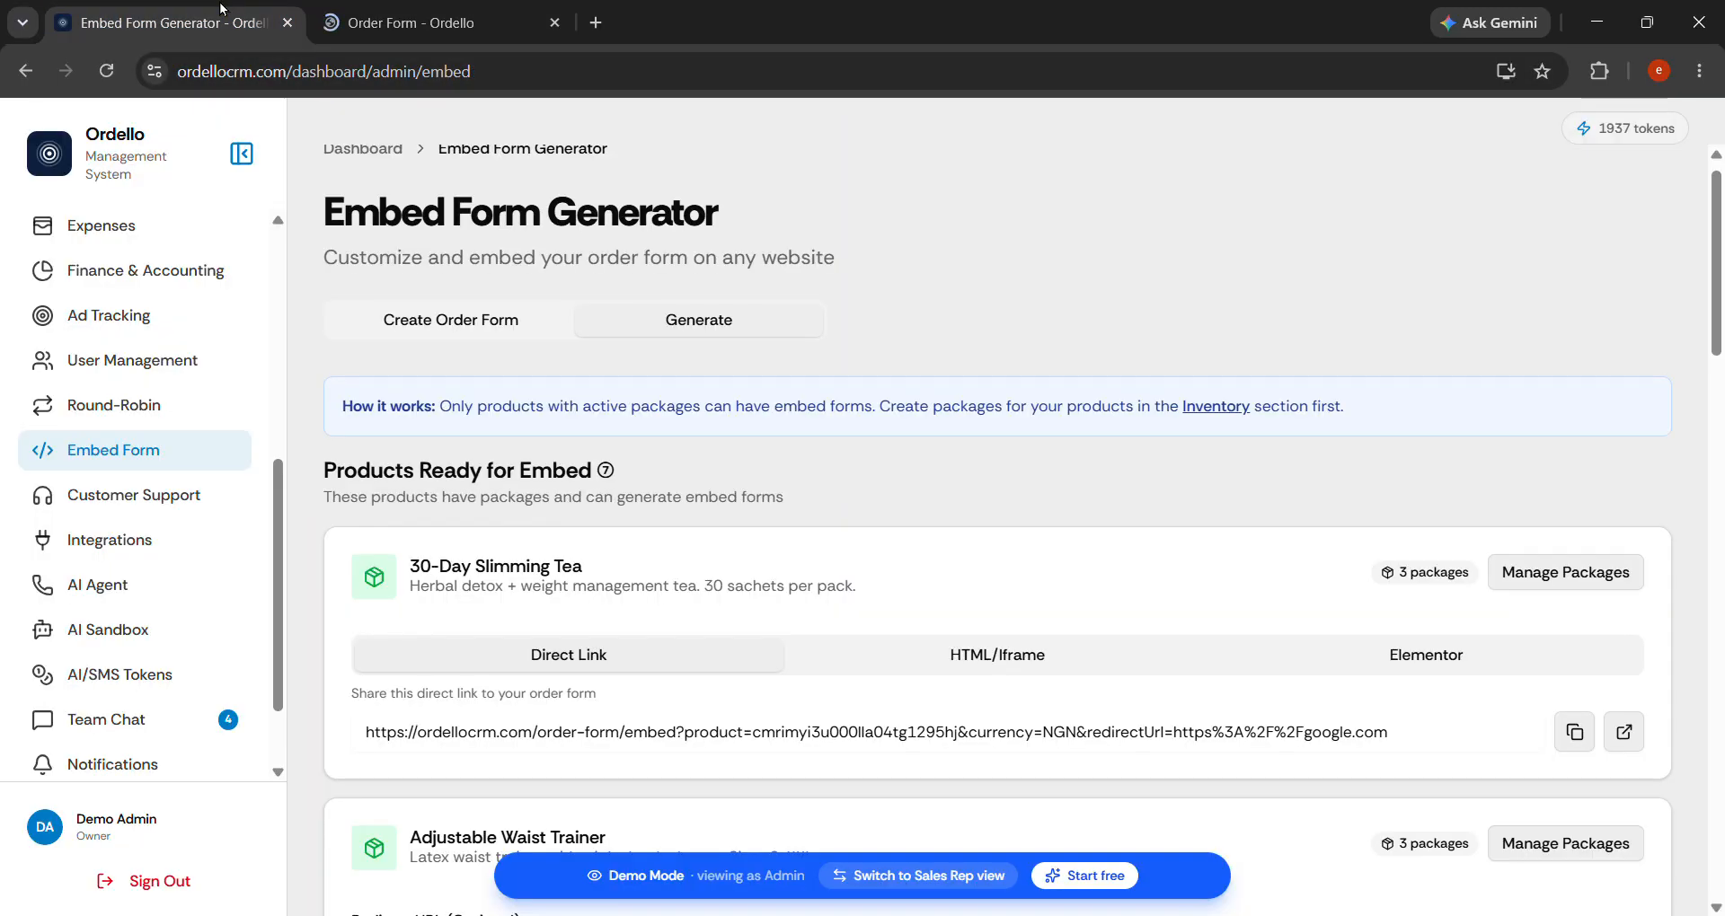
{"action": "left_click", "coordinate": [1021, 662]}
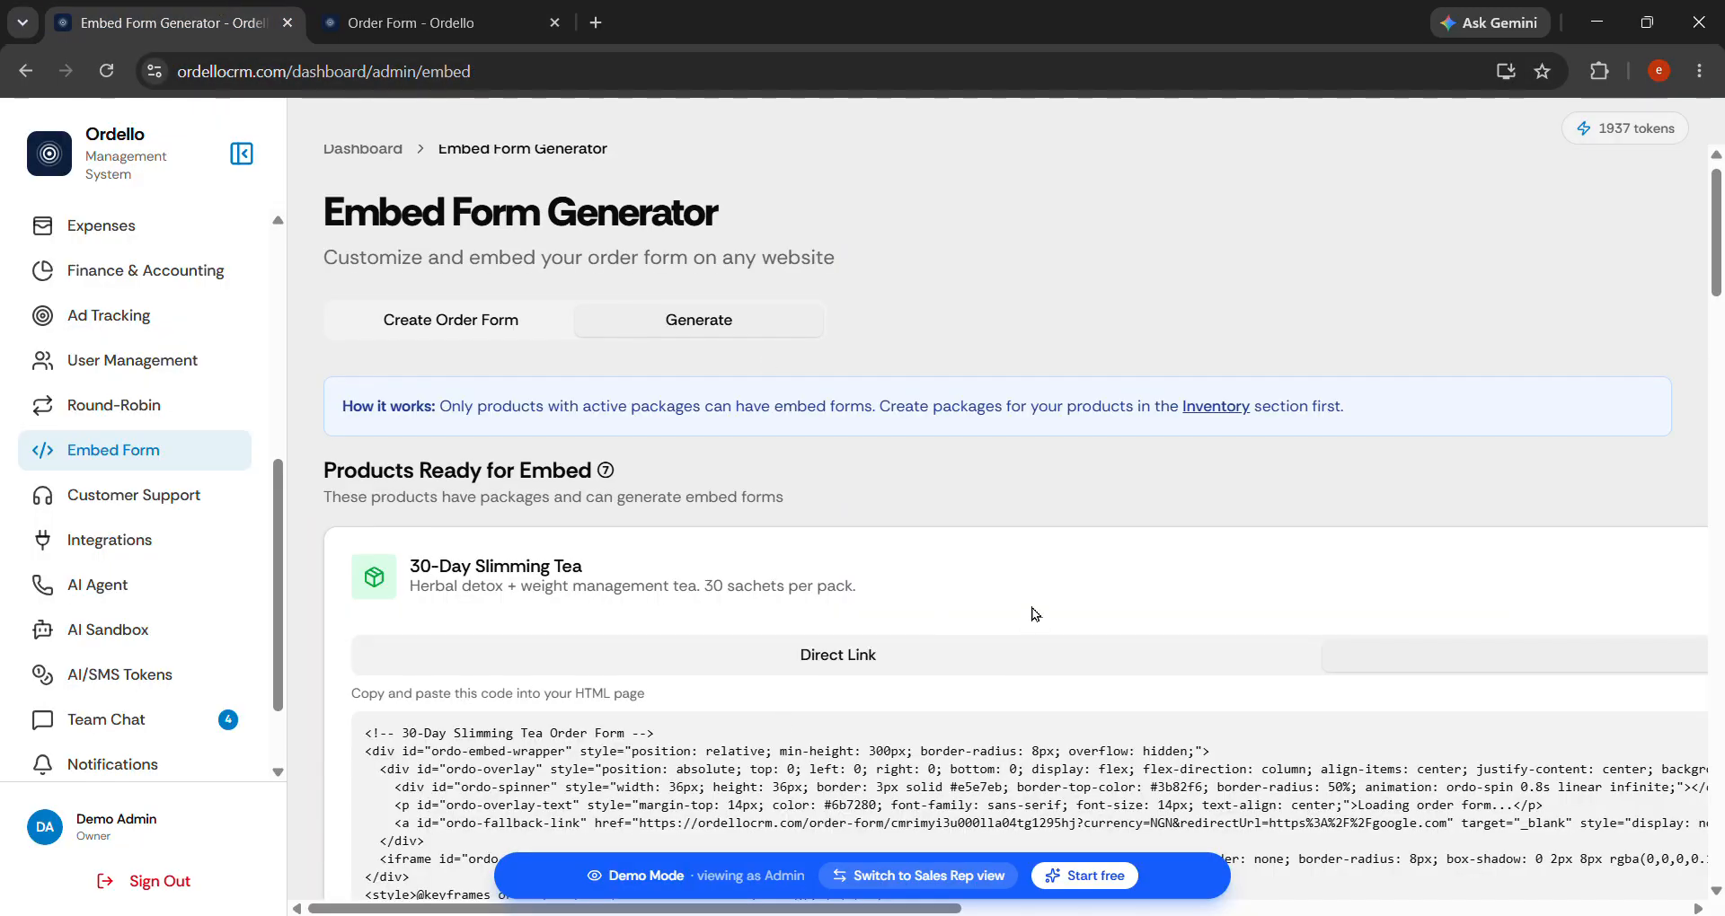
{"action": "scroll", "coordinate": [1034, 614], "scroll_direction": "down", "scroll_amount": 3}
{"action": "scroll", "coordinate": [1028, 579], "scroll_direction": "right", "scroll_amount": 3}
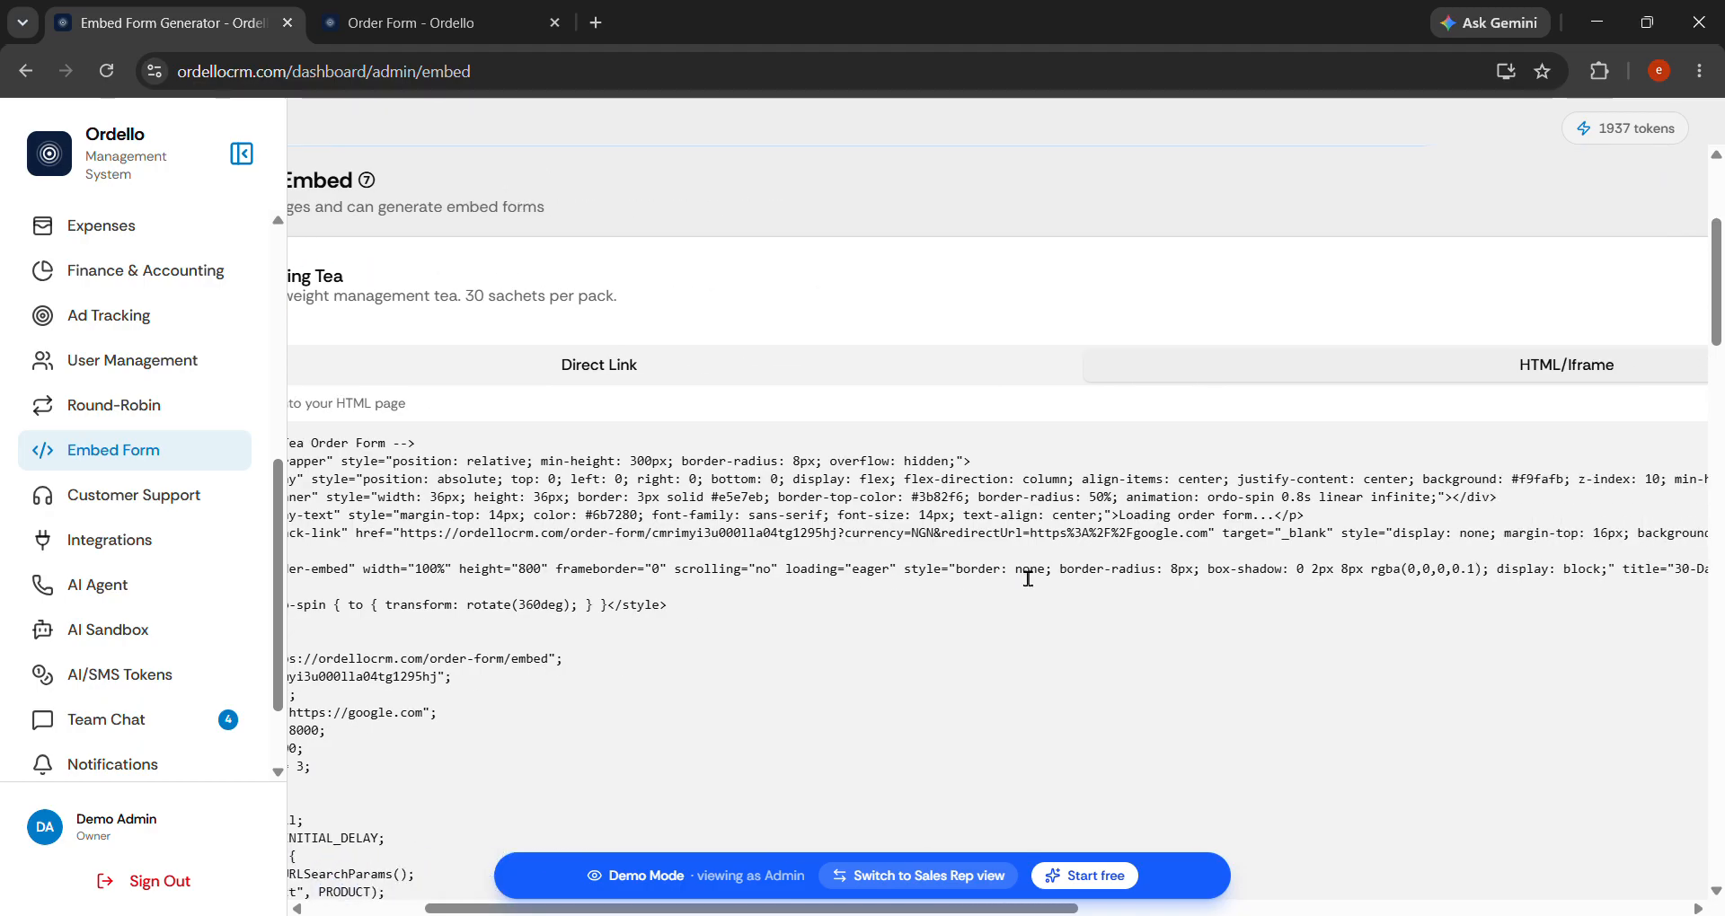
{"action": "scroll", "coordinate": [1027, 579], "scroll_direction": "right", "scroll_amount": 15}
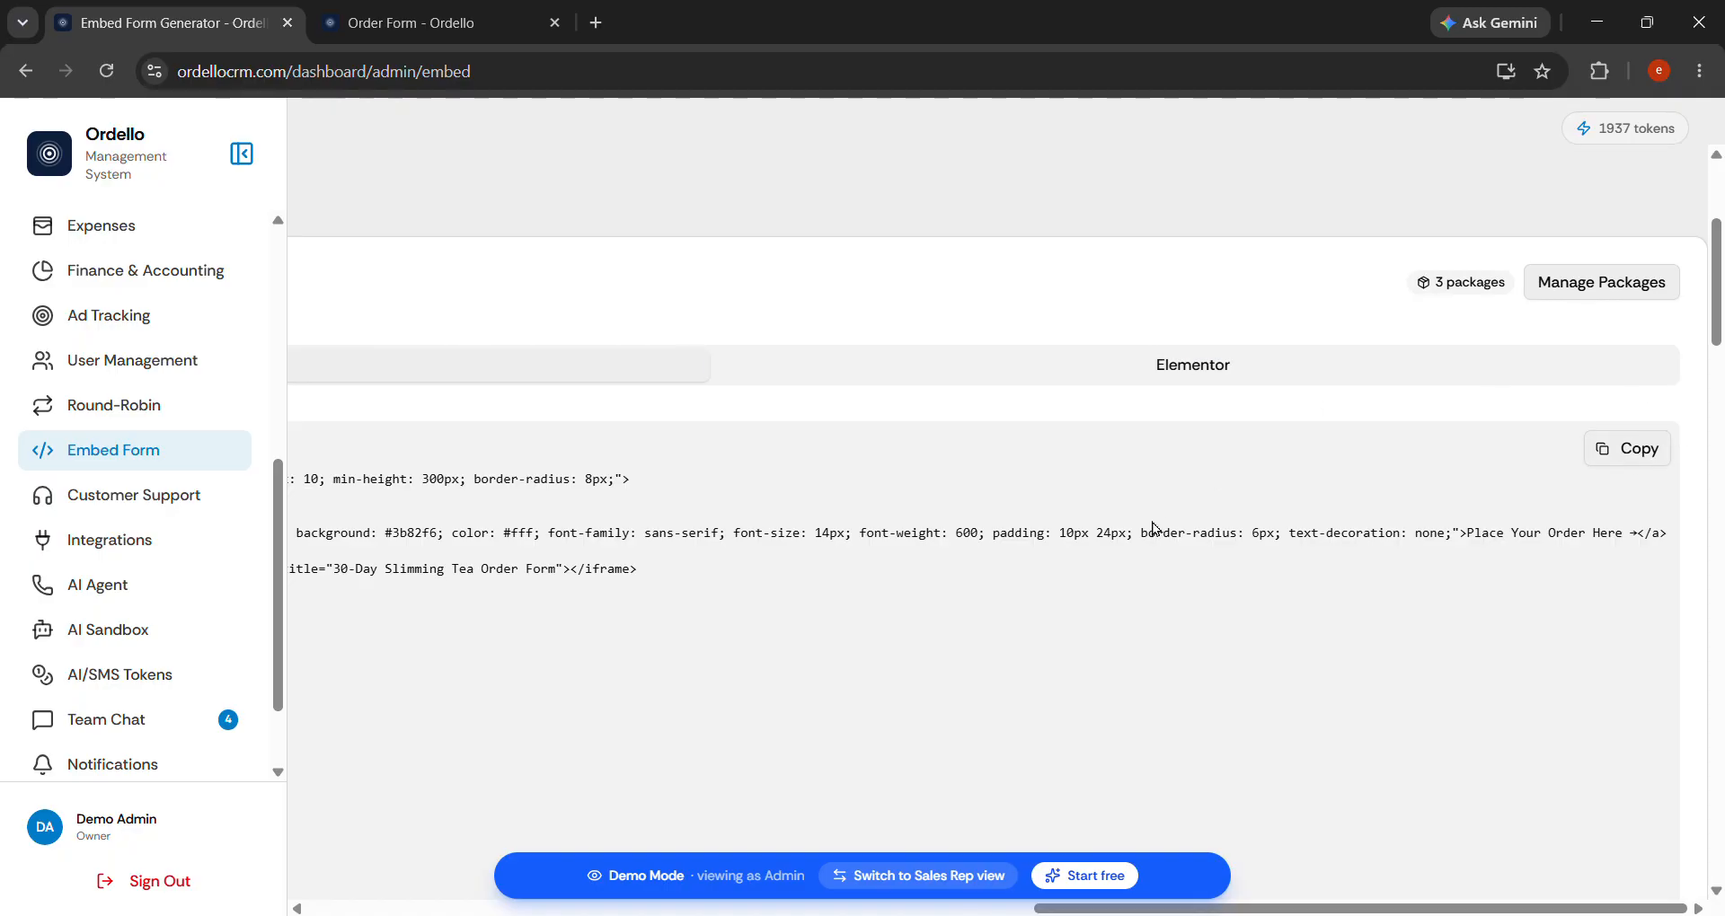
{"action": "scroll", "coordinate": [1153, 528], "scroll_direction": "left", "scroll_amount": 10}
{"action": "left_click", "coordinate": [791, 368]}
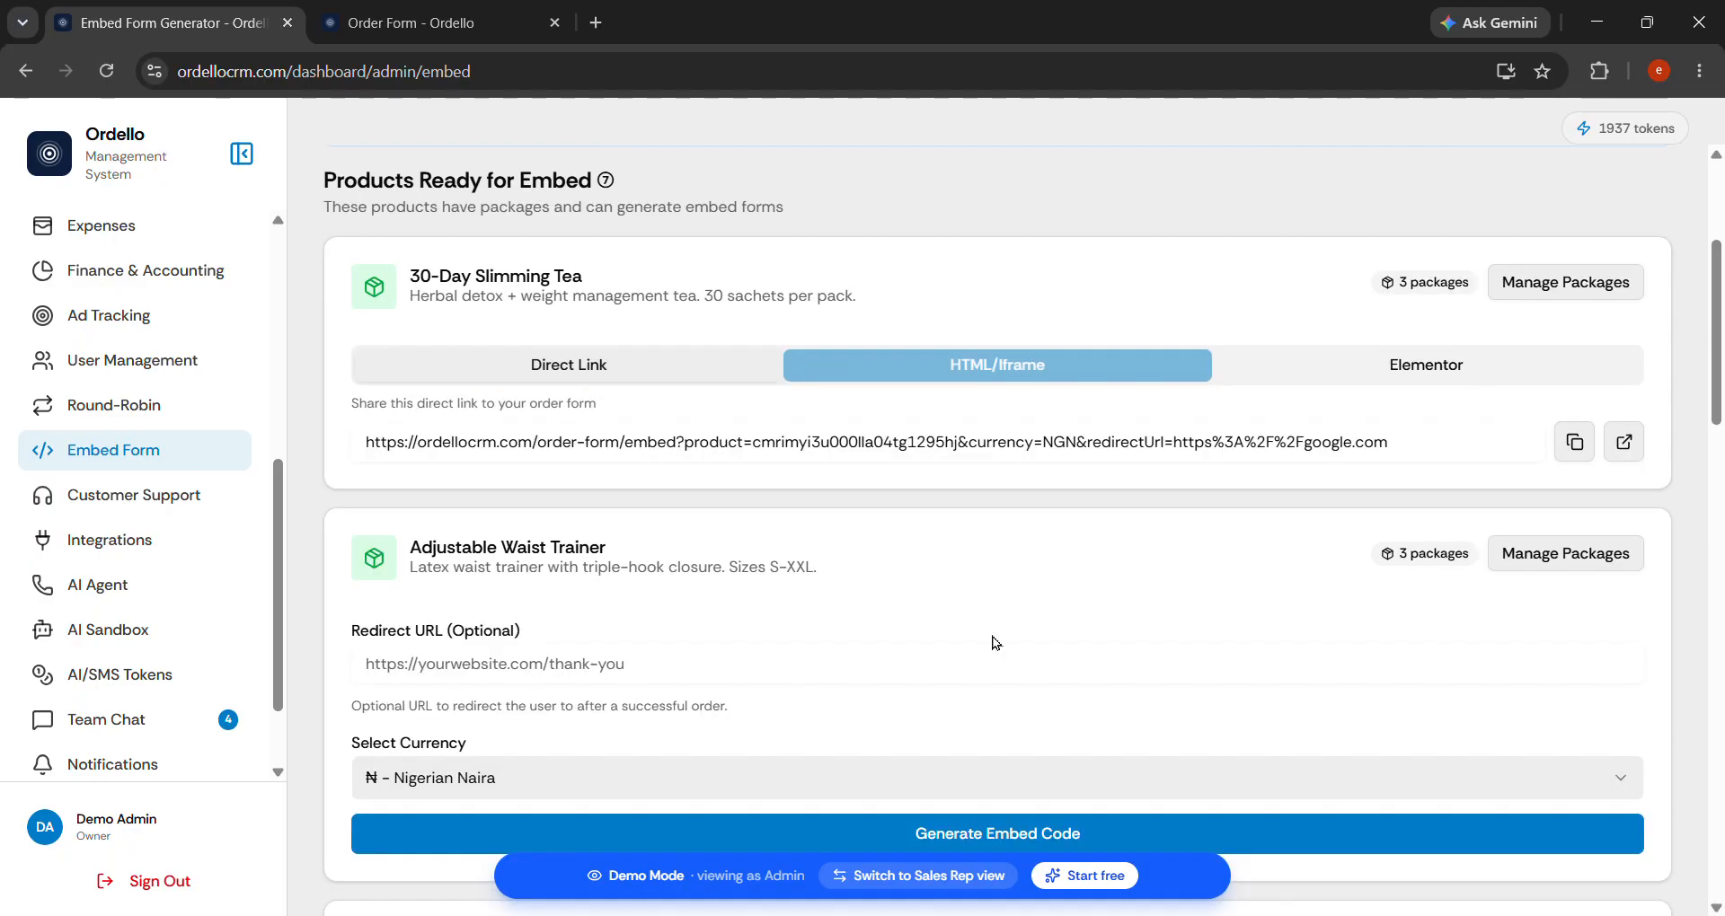
Review the opened Slimming Tea form's packages (₦40,700–₦74,800), then return to the generator.
{"action": "left_click", "coordinate": [395, 25]}
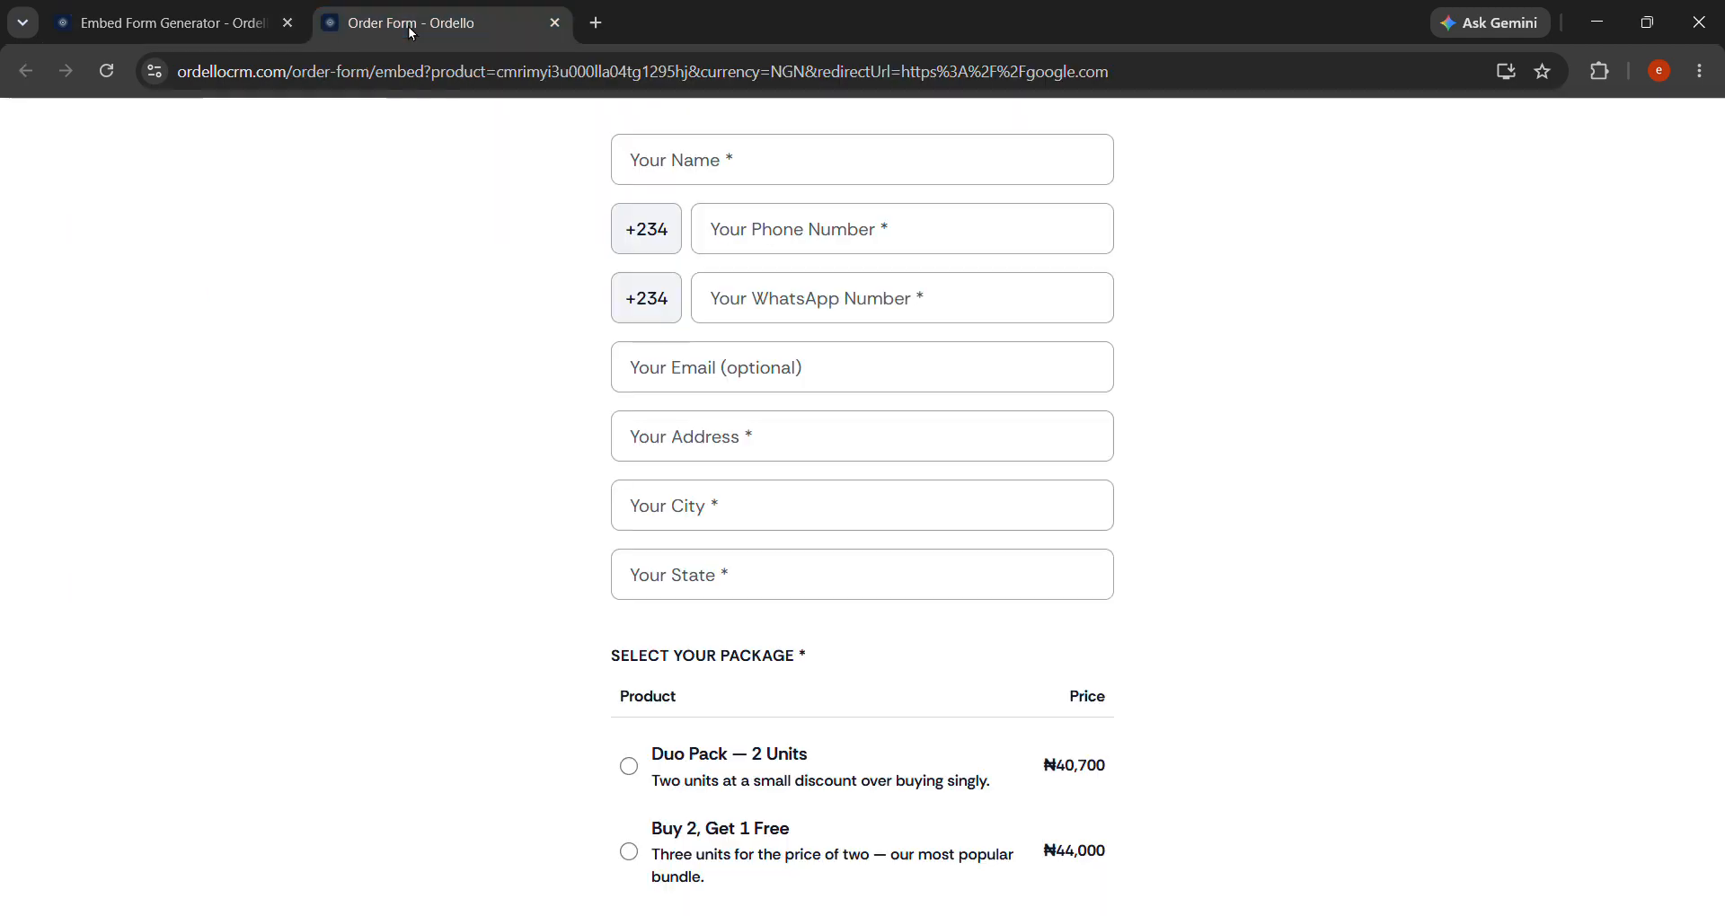
{"action": "scroll", "coordinate": [899, 459], "scroll_direction": "down", "scroll_amount": 1}
{"action": "scroll", "coordinate": [899, 459], "scroll_direction": "down", "scroll_amount": 1}
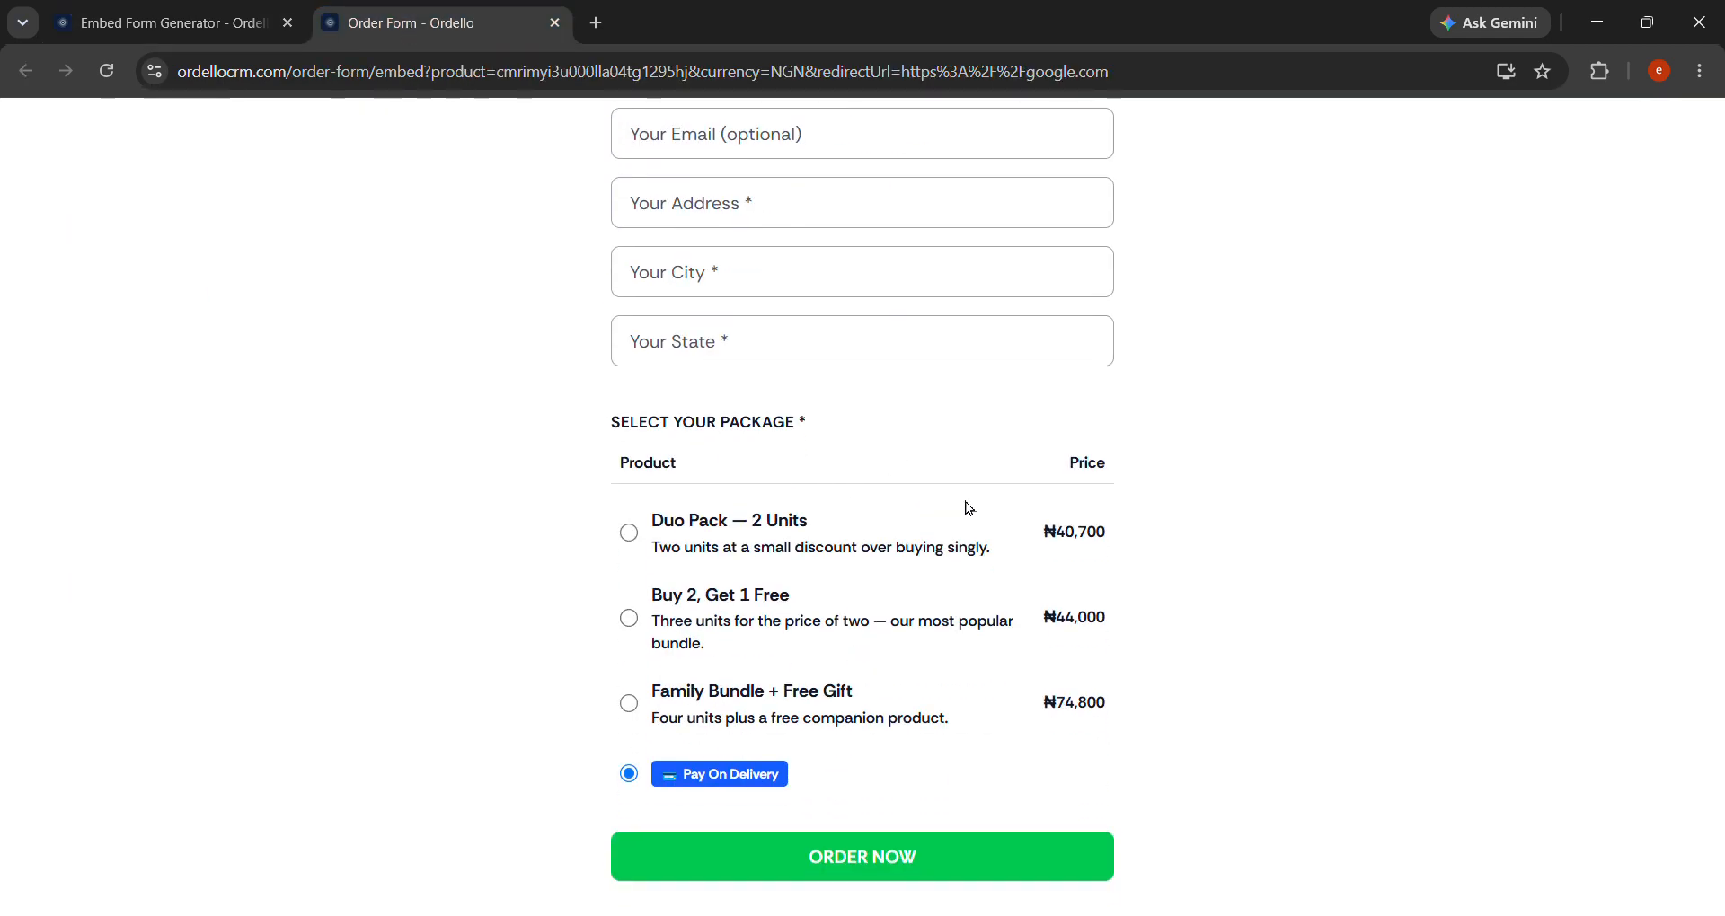
{"action": "scroll", "coordinate": [968, 508], "scroll_direction": "up", "scroll_amount": 2}
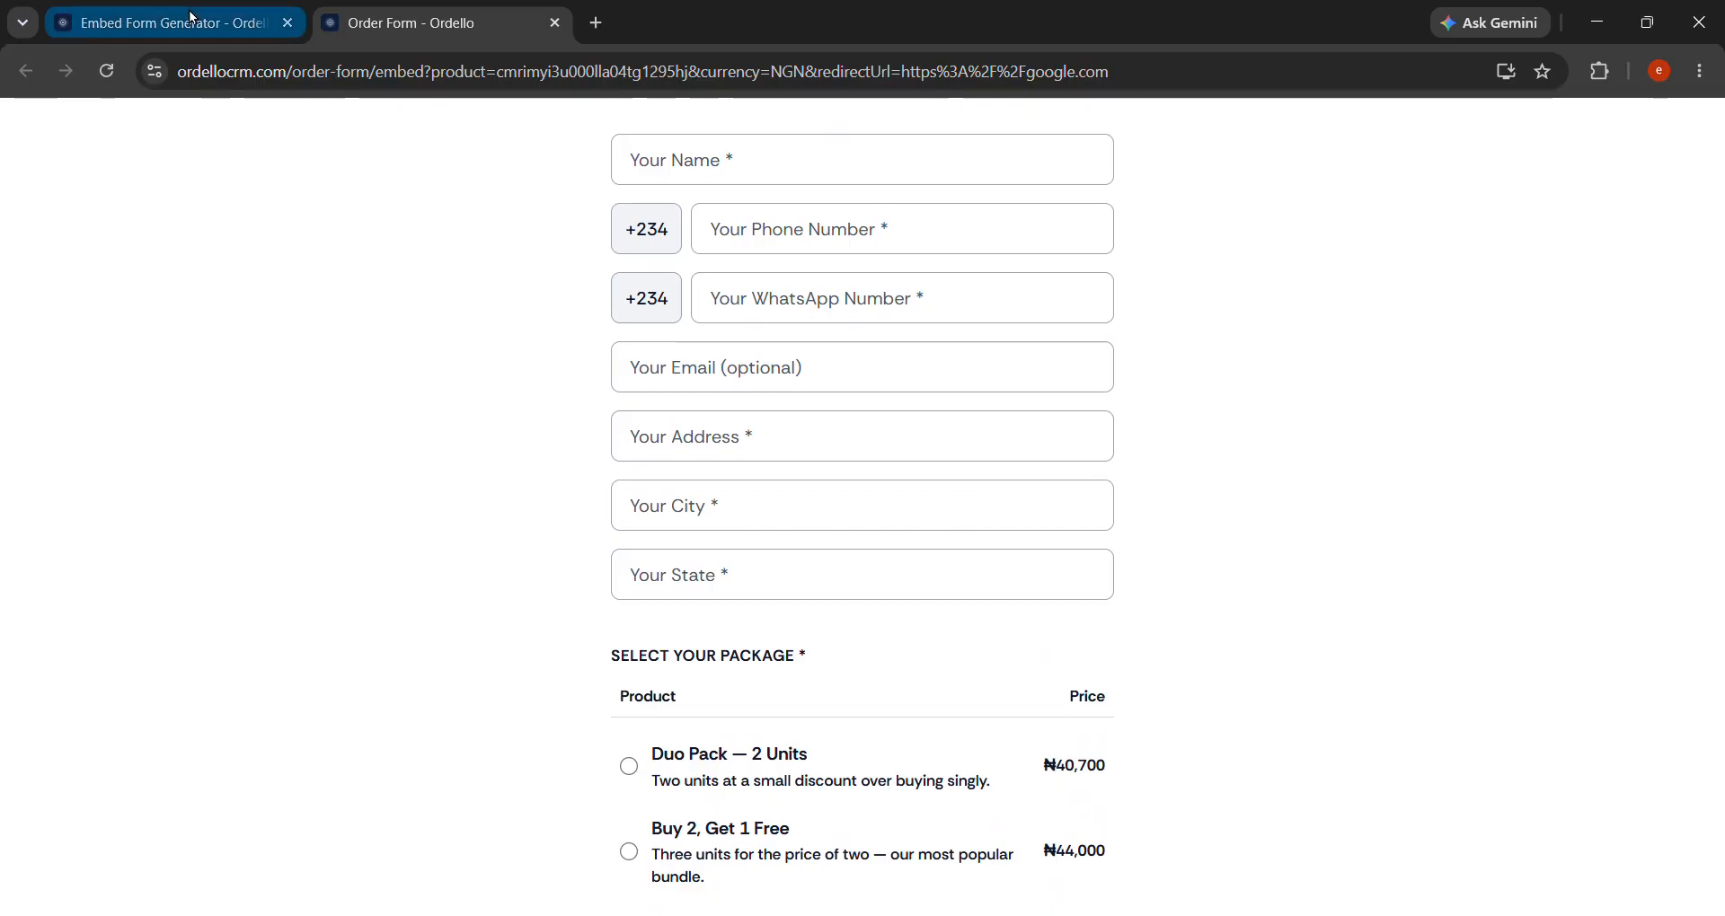
{"action": "left_click", "coordinate": [193, 17]}
{"action": "scroll", "coordinate": [682, 561], "scroll_direction": "down", "scroll_amount": 5}
{"action": "scroll", "coordinate": [688, 561], "scroll_direction": "up", "scroll_amount": 5}
{"action": "left_click_drag", "start_coordinate": [409, 586], "coordinate": [709, 618]}
{"action": "scroll", "coordinate": [715, 710], "scroll_direction": "down", "scroll_amount": 12}
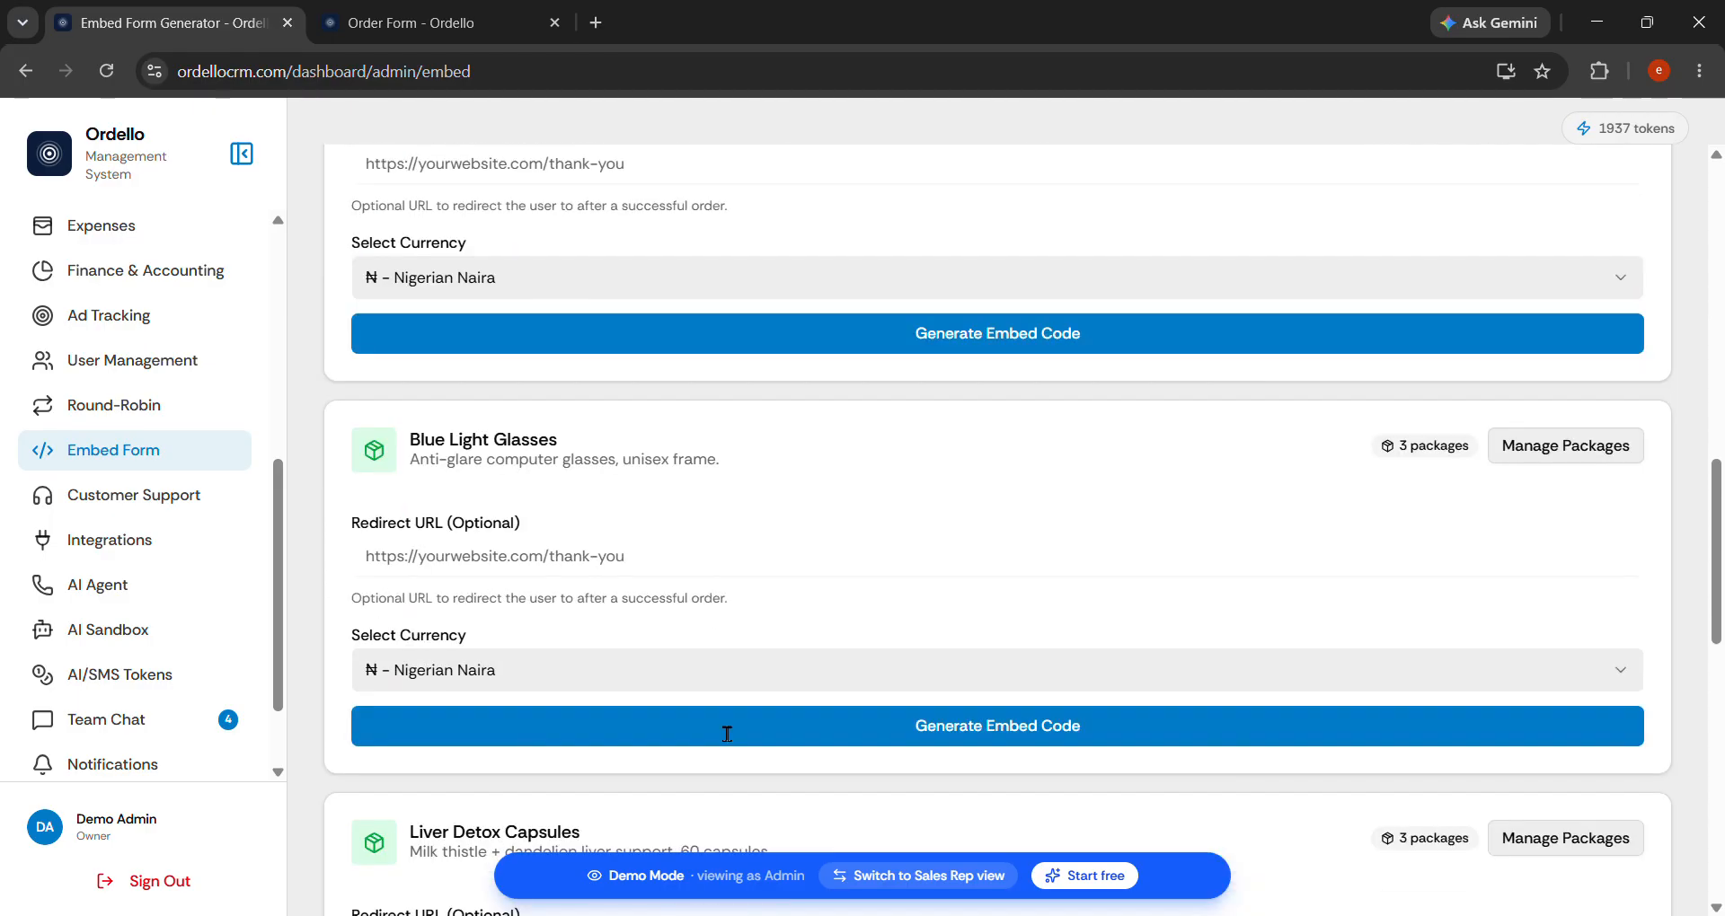
{"action": "scroll", "coordinate": [727, 734], "scroll_direction": "down", "scroll_amount": 12}
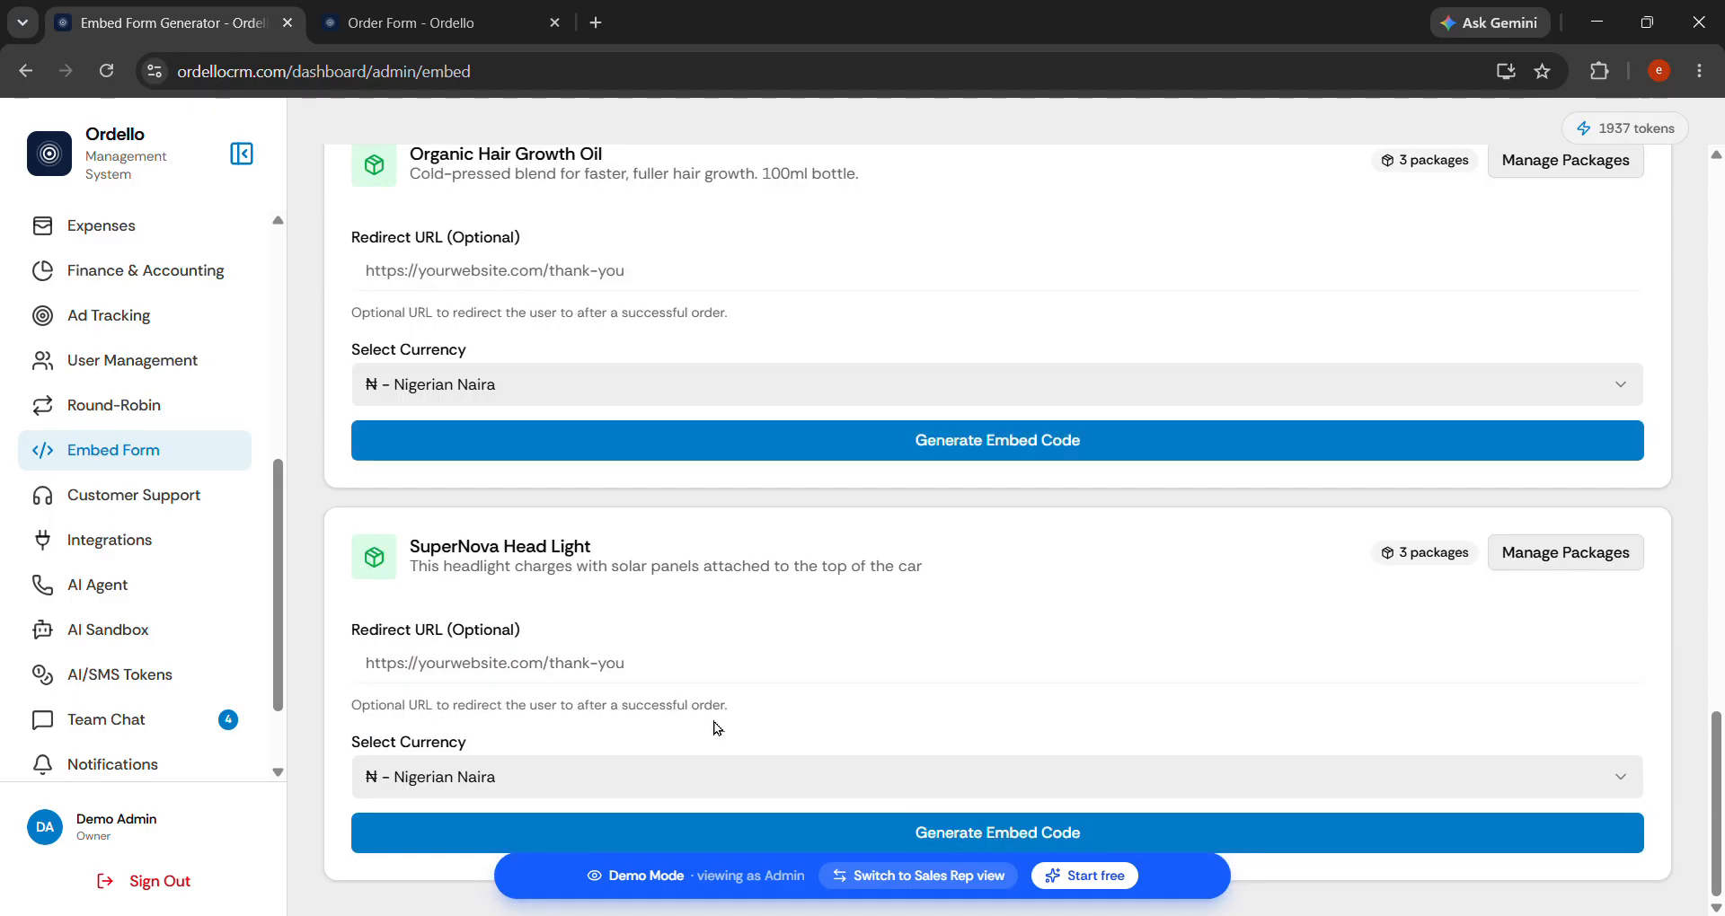
{"action": "left_click", "coordinate": [591, 675]}
{"action": "type", "text": "https:/"}
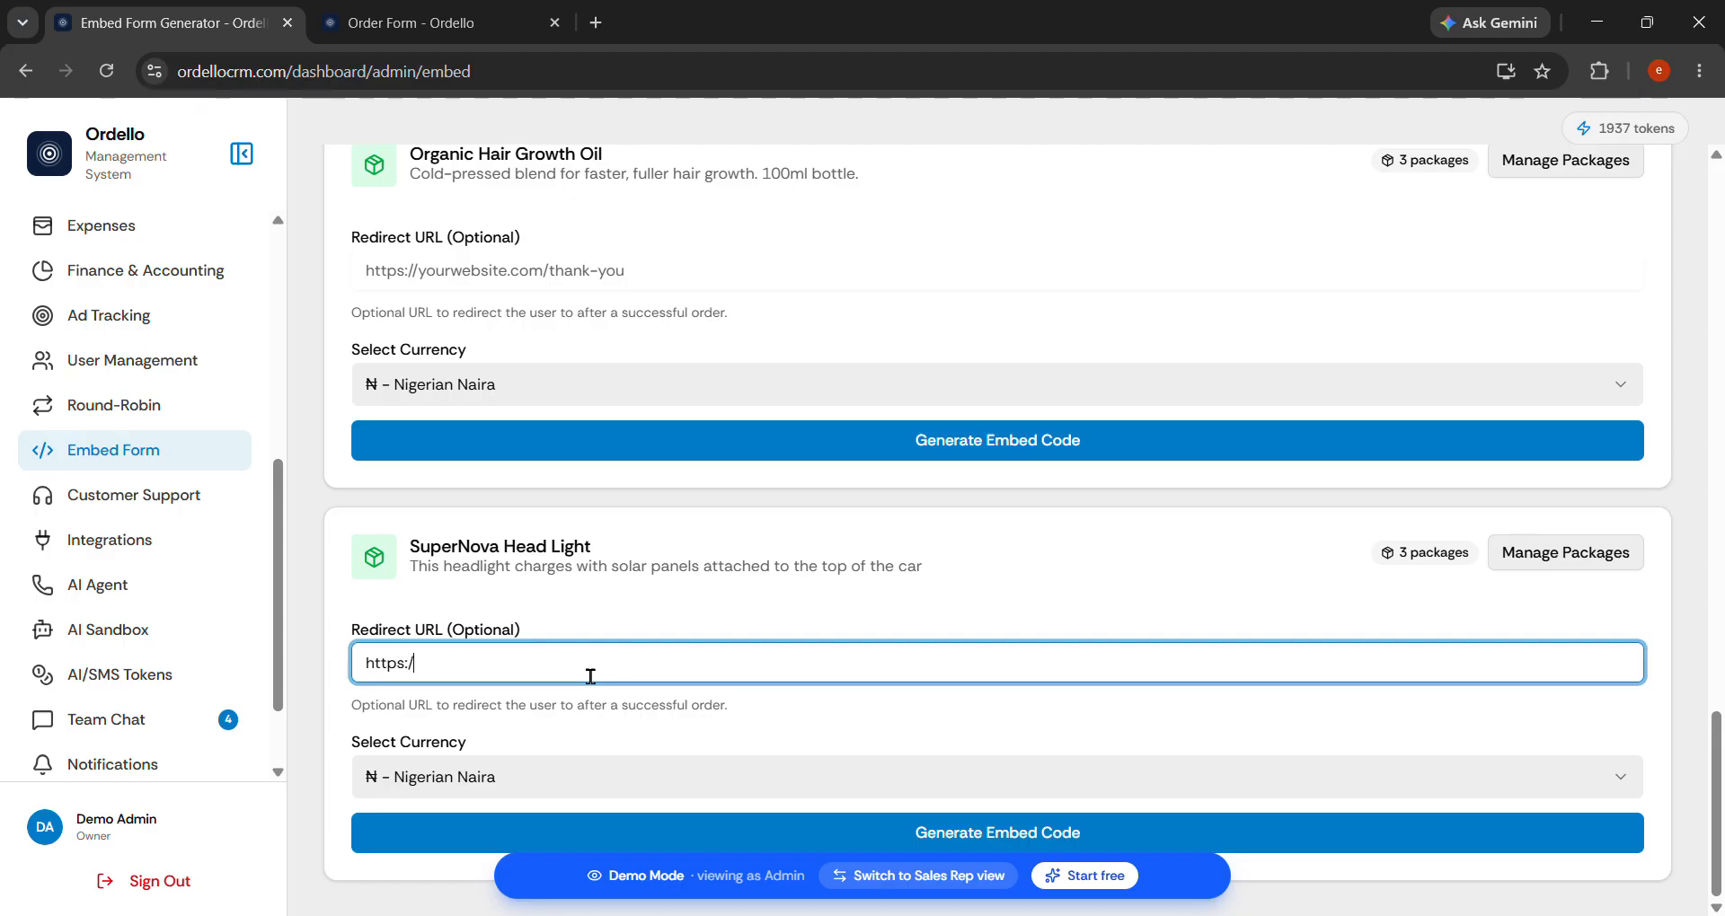
{"action": "type", "text": "/google.com"}
{"action": "left_click", "coordinate": [1020, 838]}
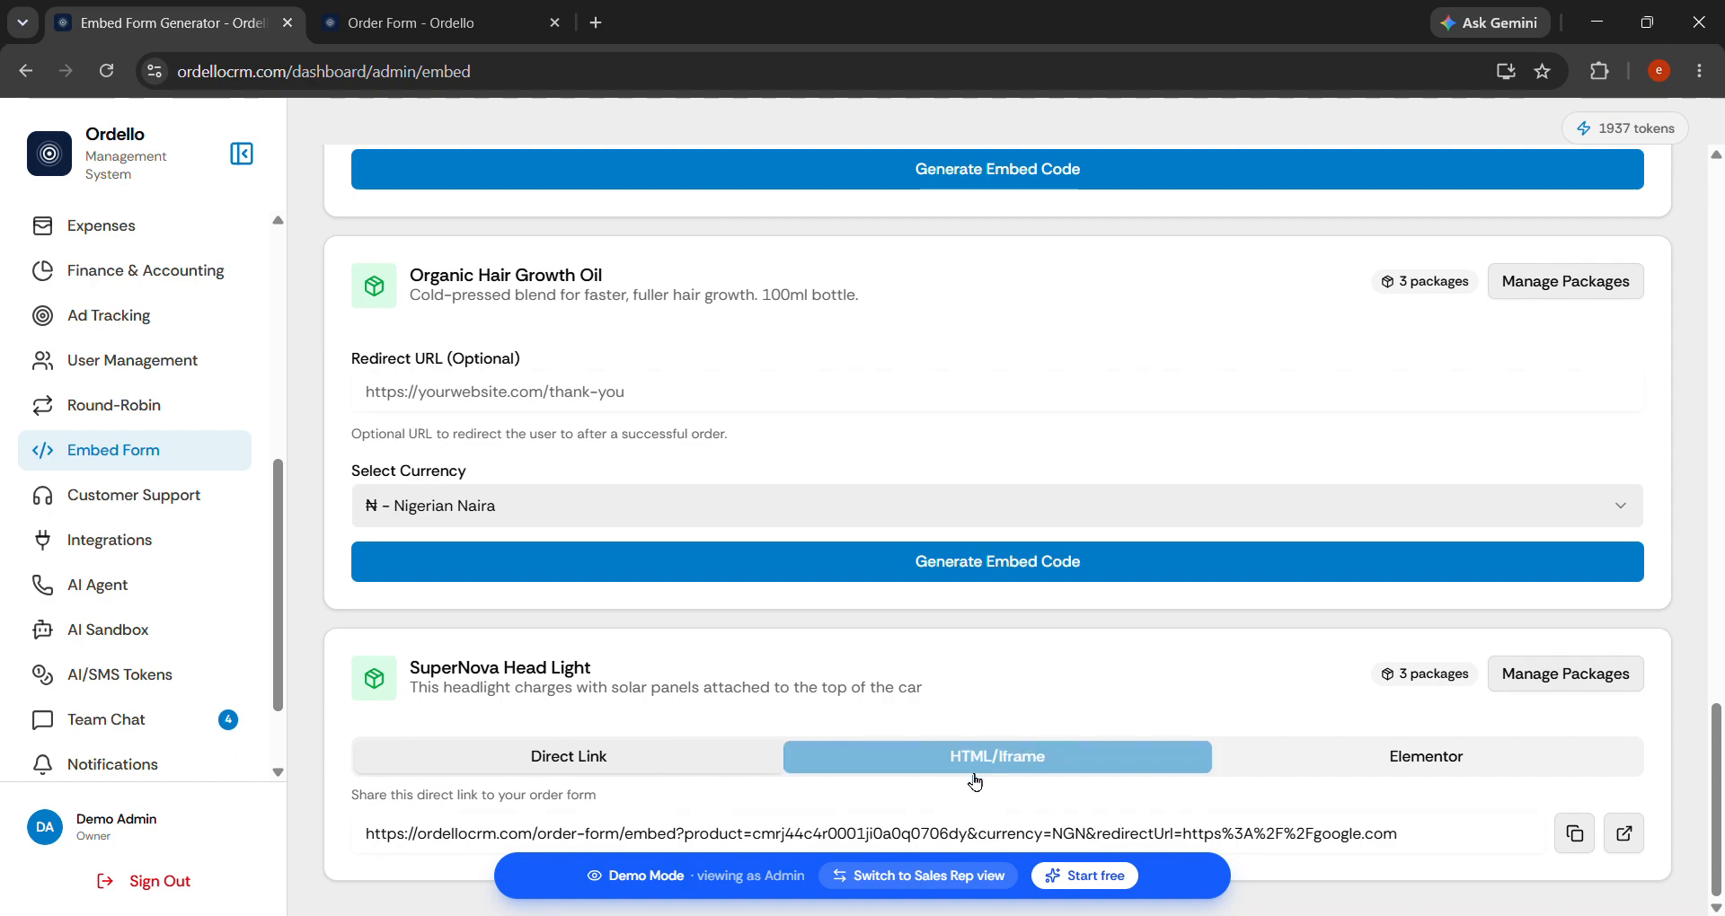
{"action": "left_click", "coordinate": [1620, 845]}
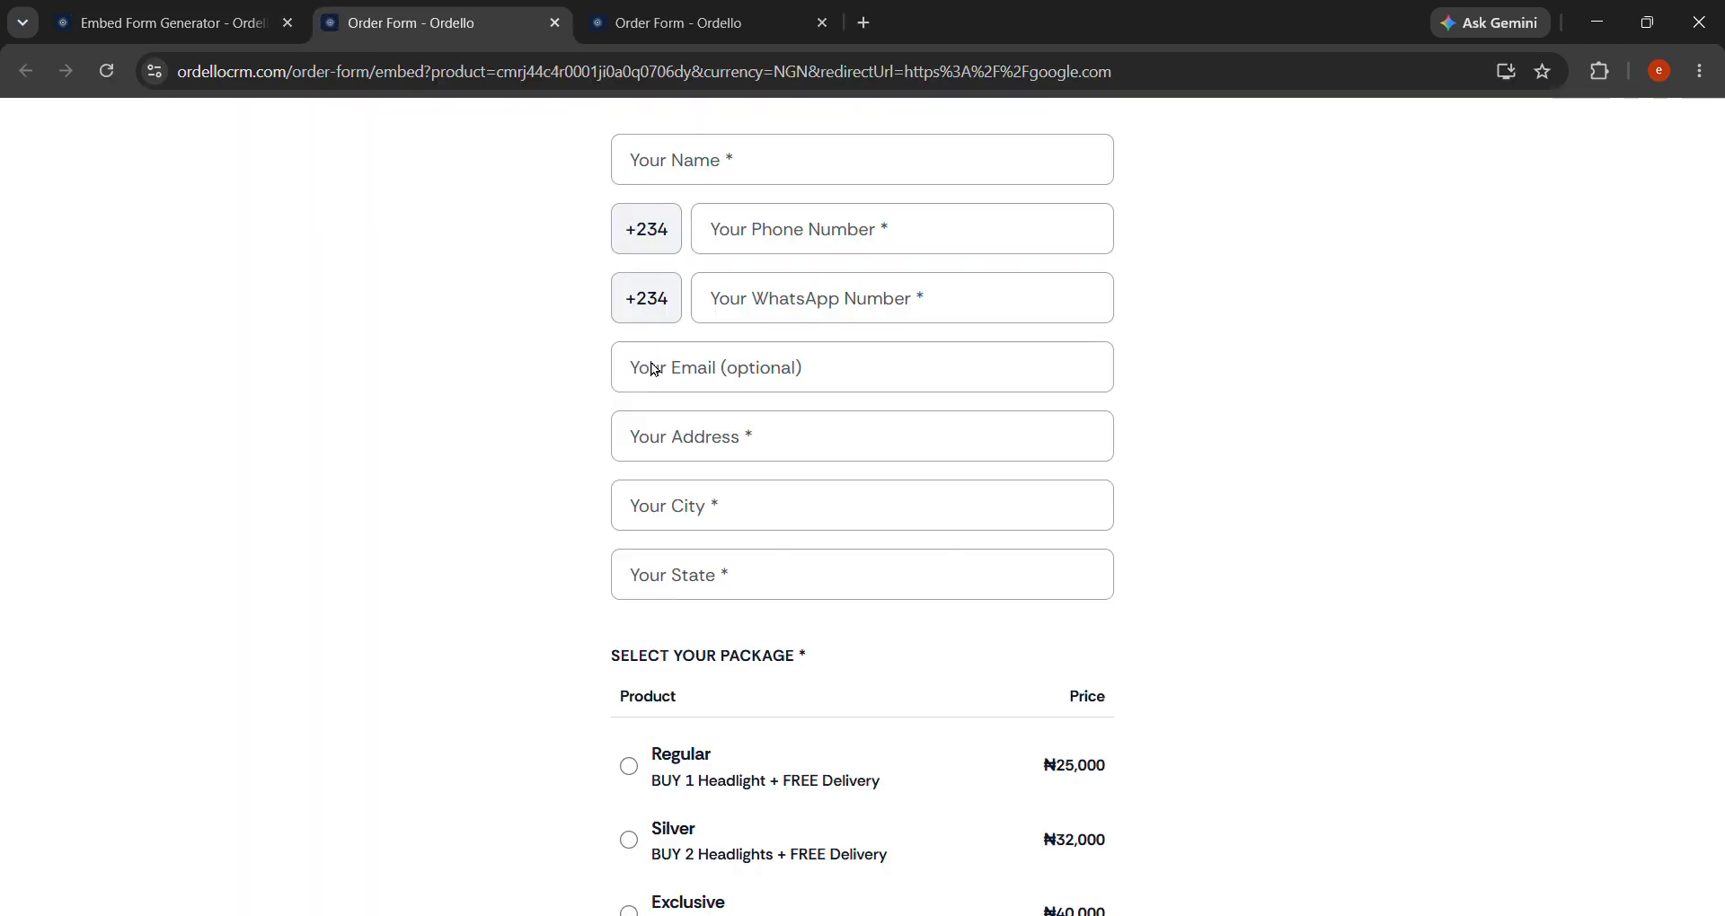
Autofill the SuperNova Head Light form's name and e-mail from saved details, then return to the generator.
{"action": "scroll", "coordinate": [850, 551], "scroll_direction": "down", "scroll_amount": 3}
{"action": "scroll", "coordinate": [851, 552], "scroll_direction": "up", "scroll_amount": 3}
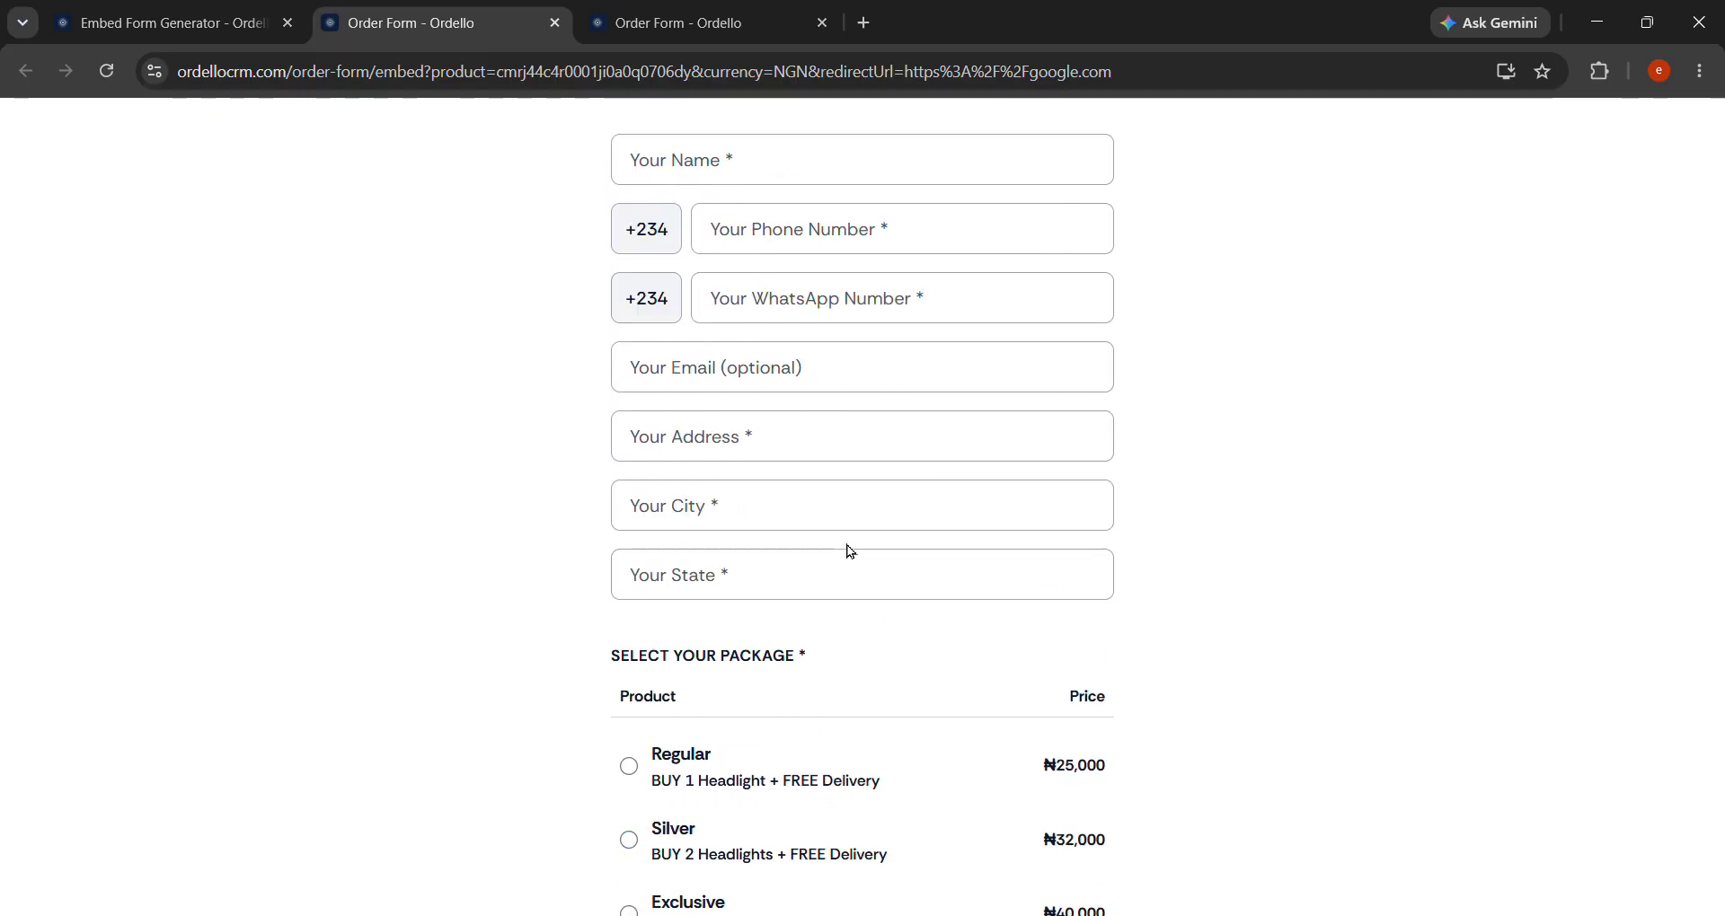
{"action": "scroll", "coordinate": [770, 670], "scroll_direction": "down", "scroll_amount": 3}
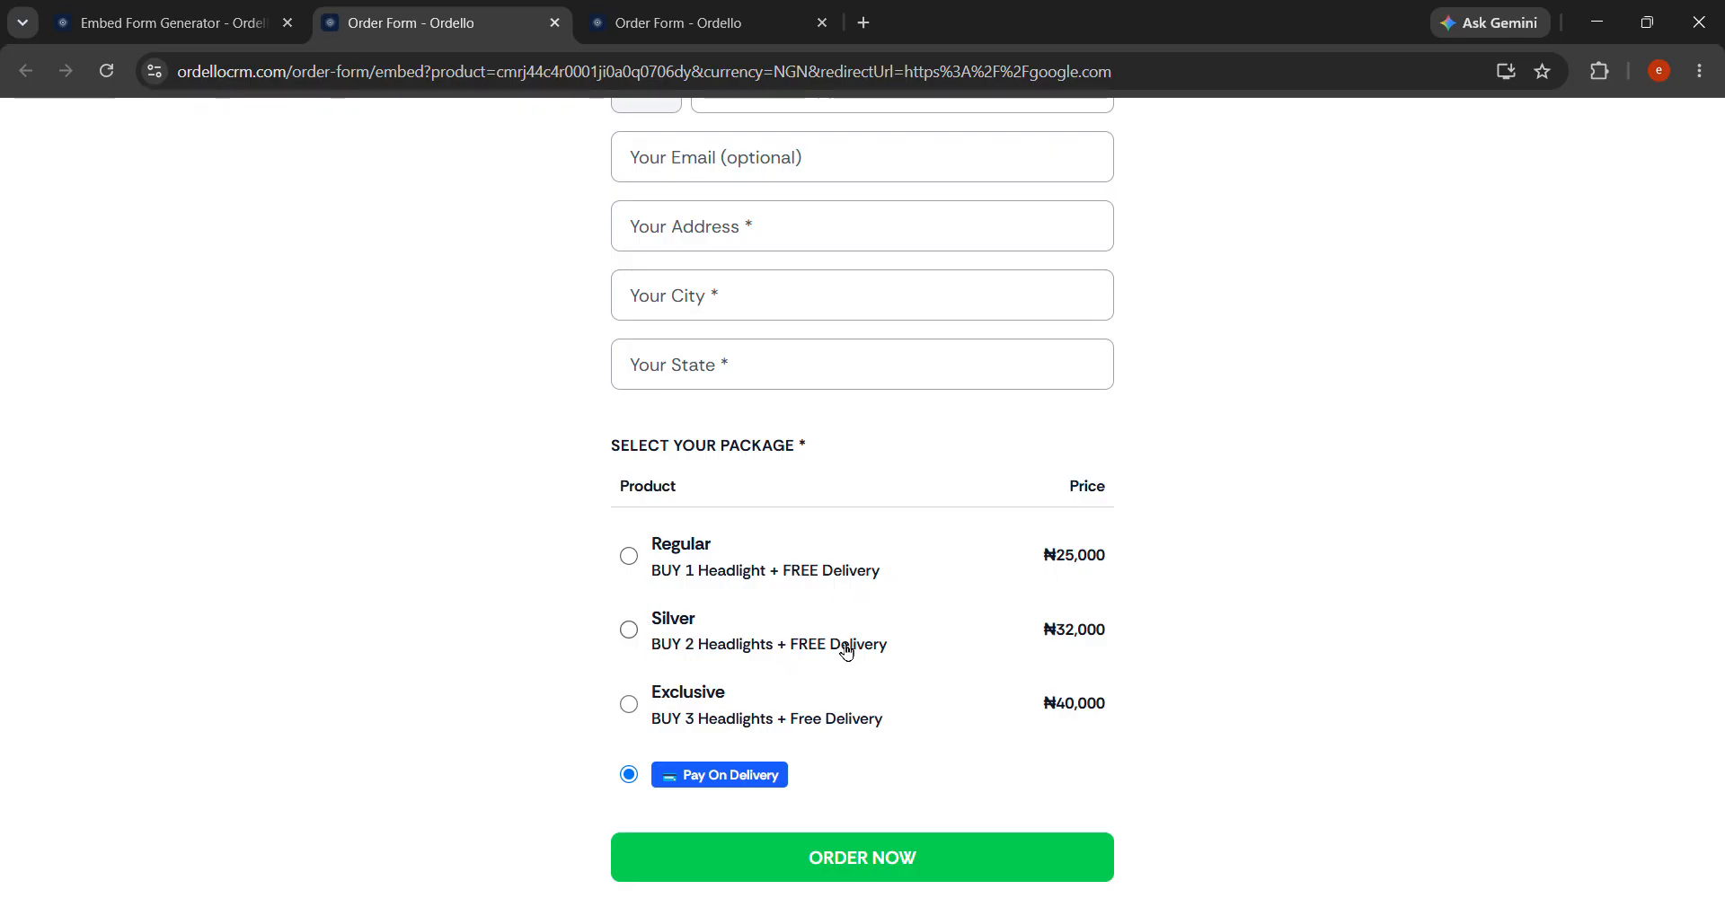
{"action": "scroll", "coordinate": [883, 758], "scroll_direction": "up", "scroll_amount": 3}
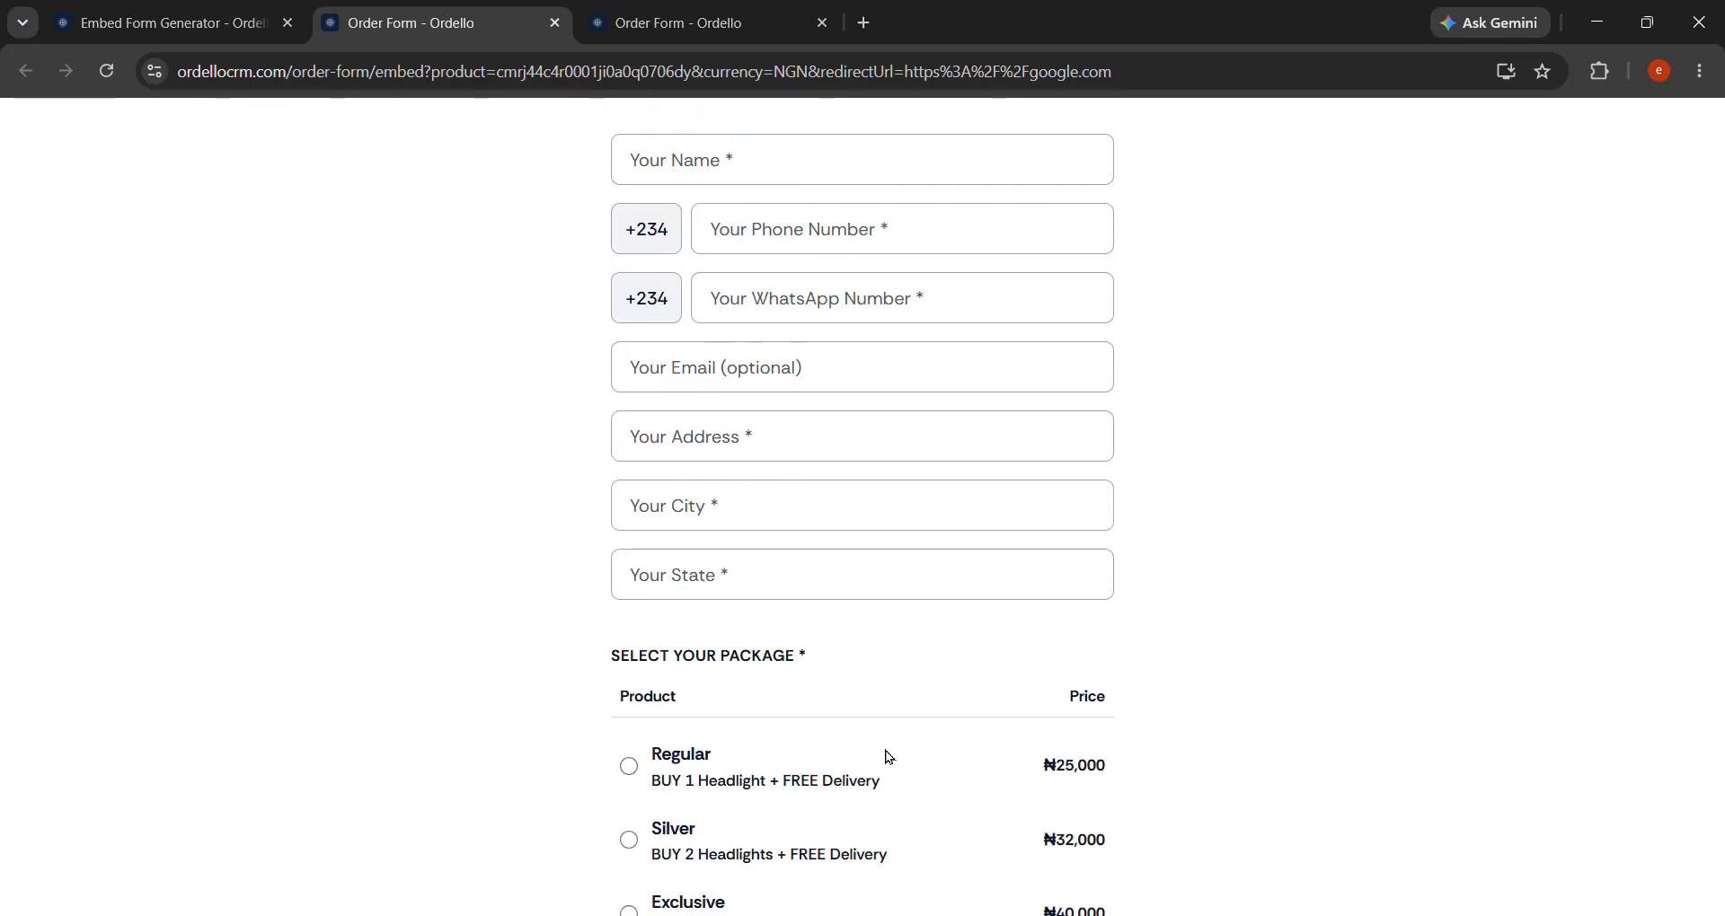
{"action": "left_click", "coordinate": [808, 168]}
{"action": "left_click", "coordinate": [808, 220]}
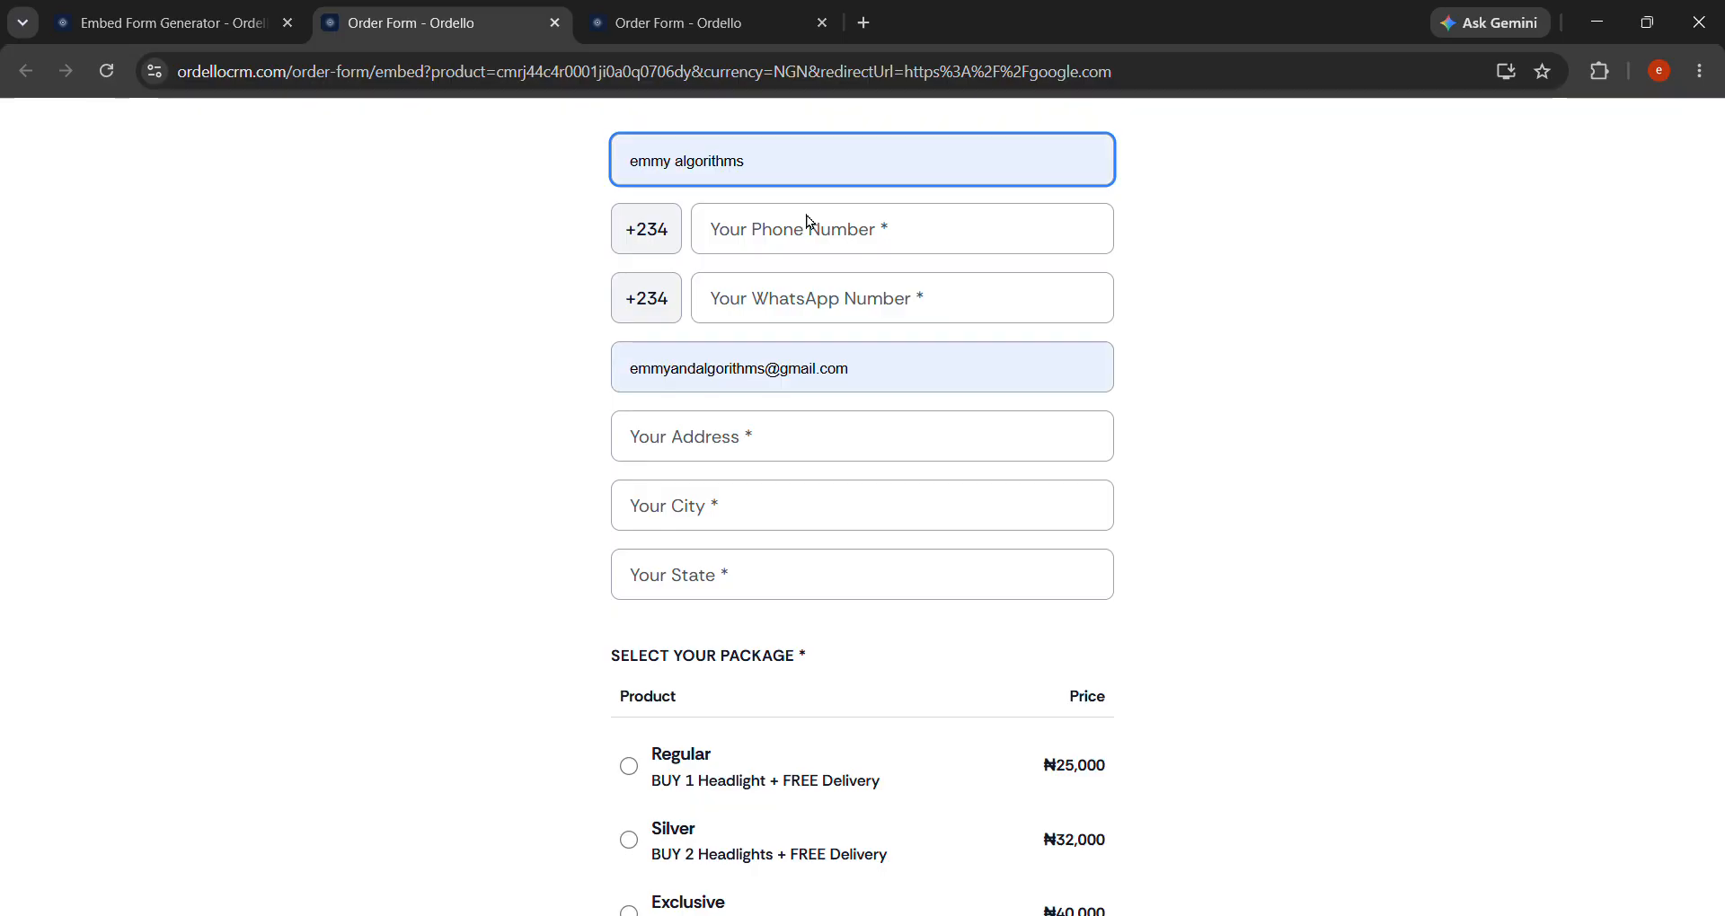
{"action": "left_click", "coordinate": [859, 239]}
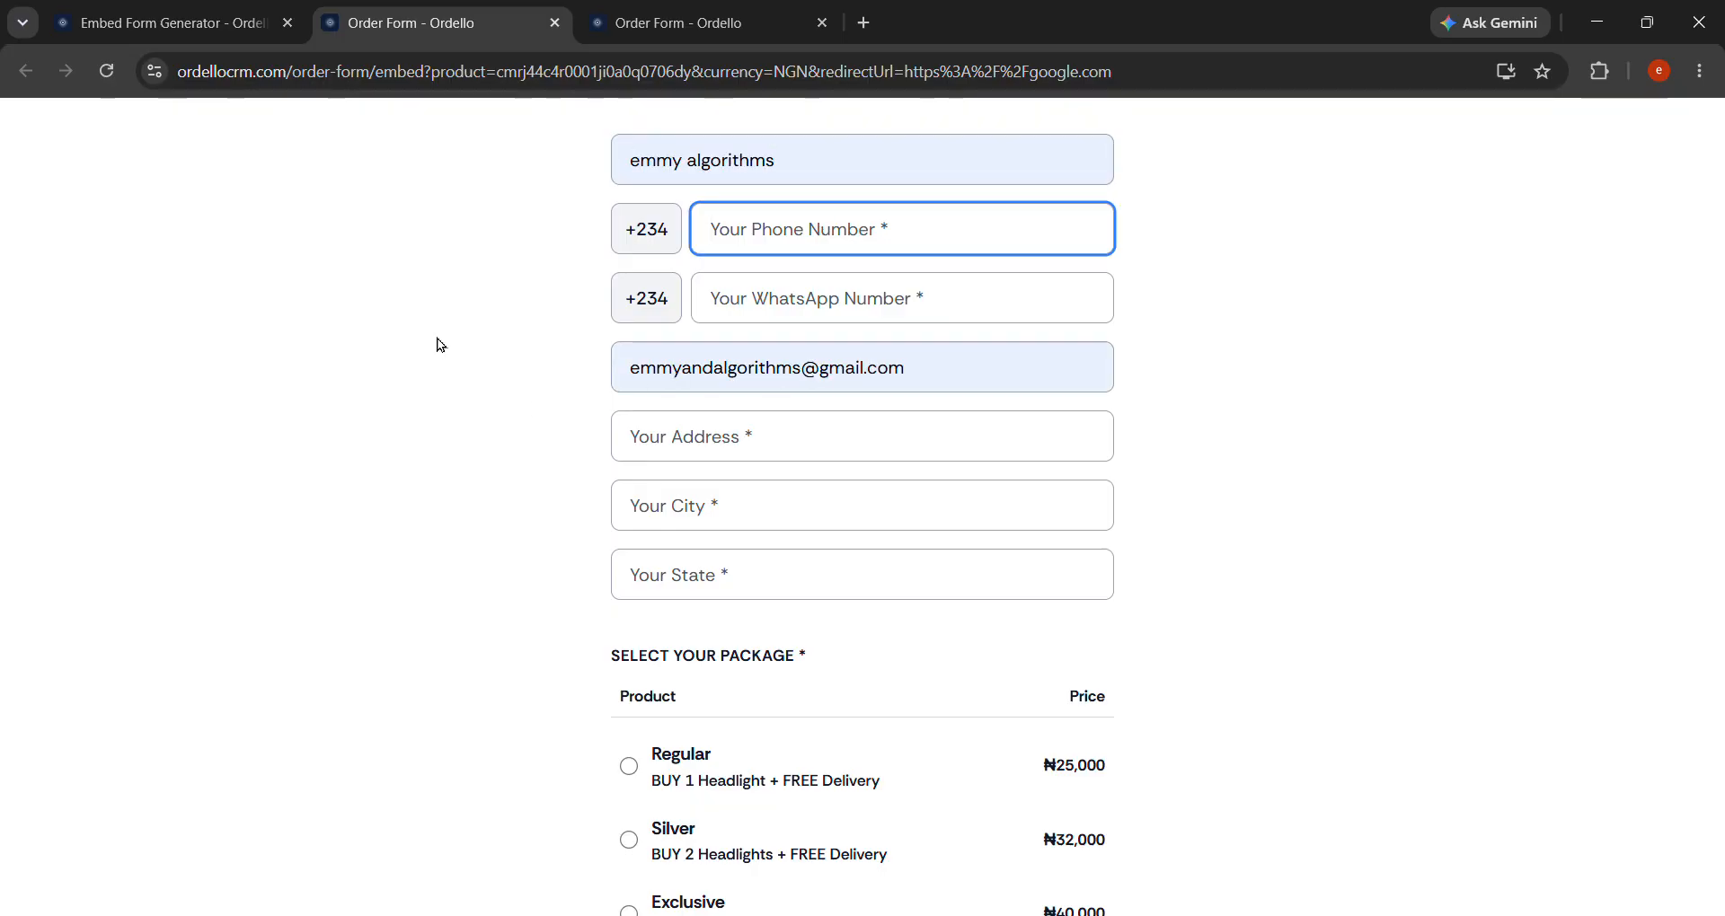
{"action": "scroll", "coordinate": [917, 539], "scroll_direction": "down", "scroll_amount": 3}
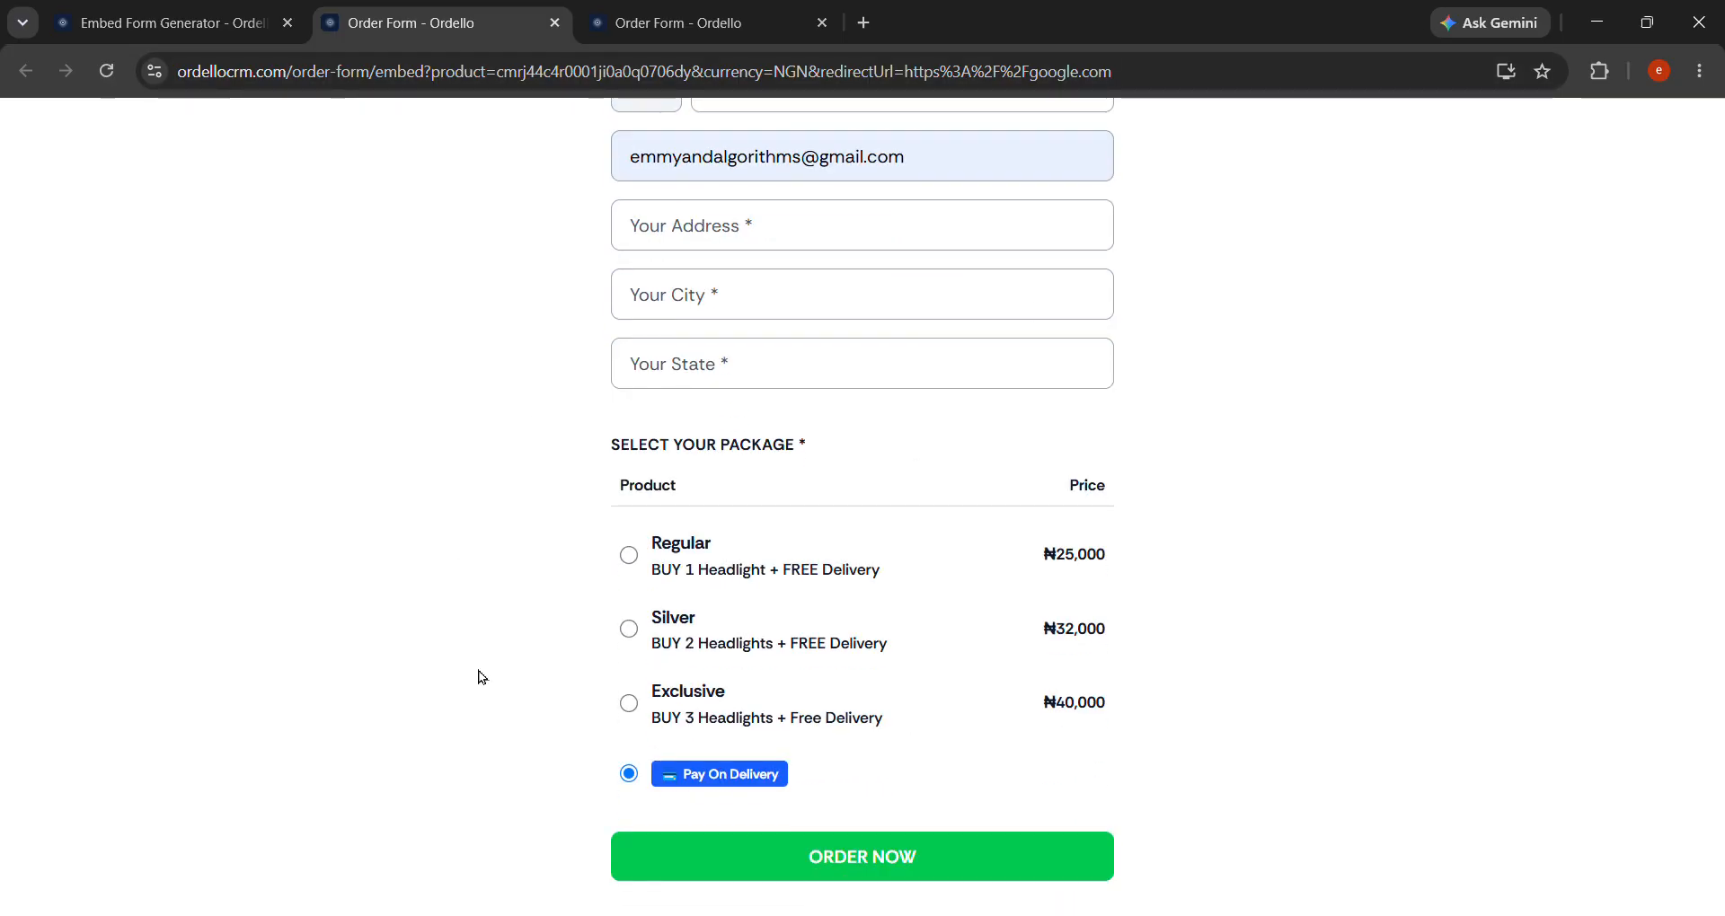
{"action": "scroll", "coordinate": [877, 370], "scroll_direction": "up", "scroll_amount": 3}
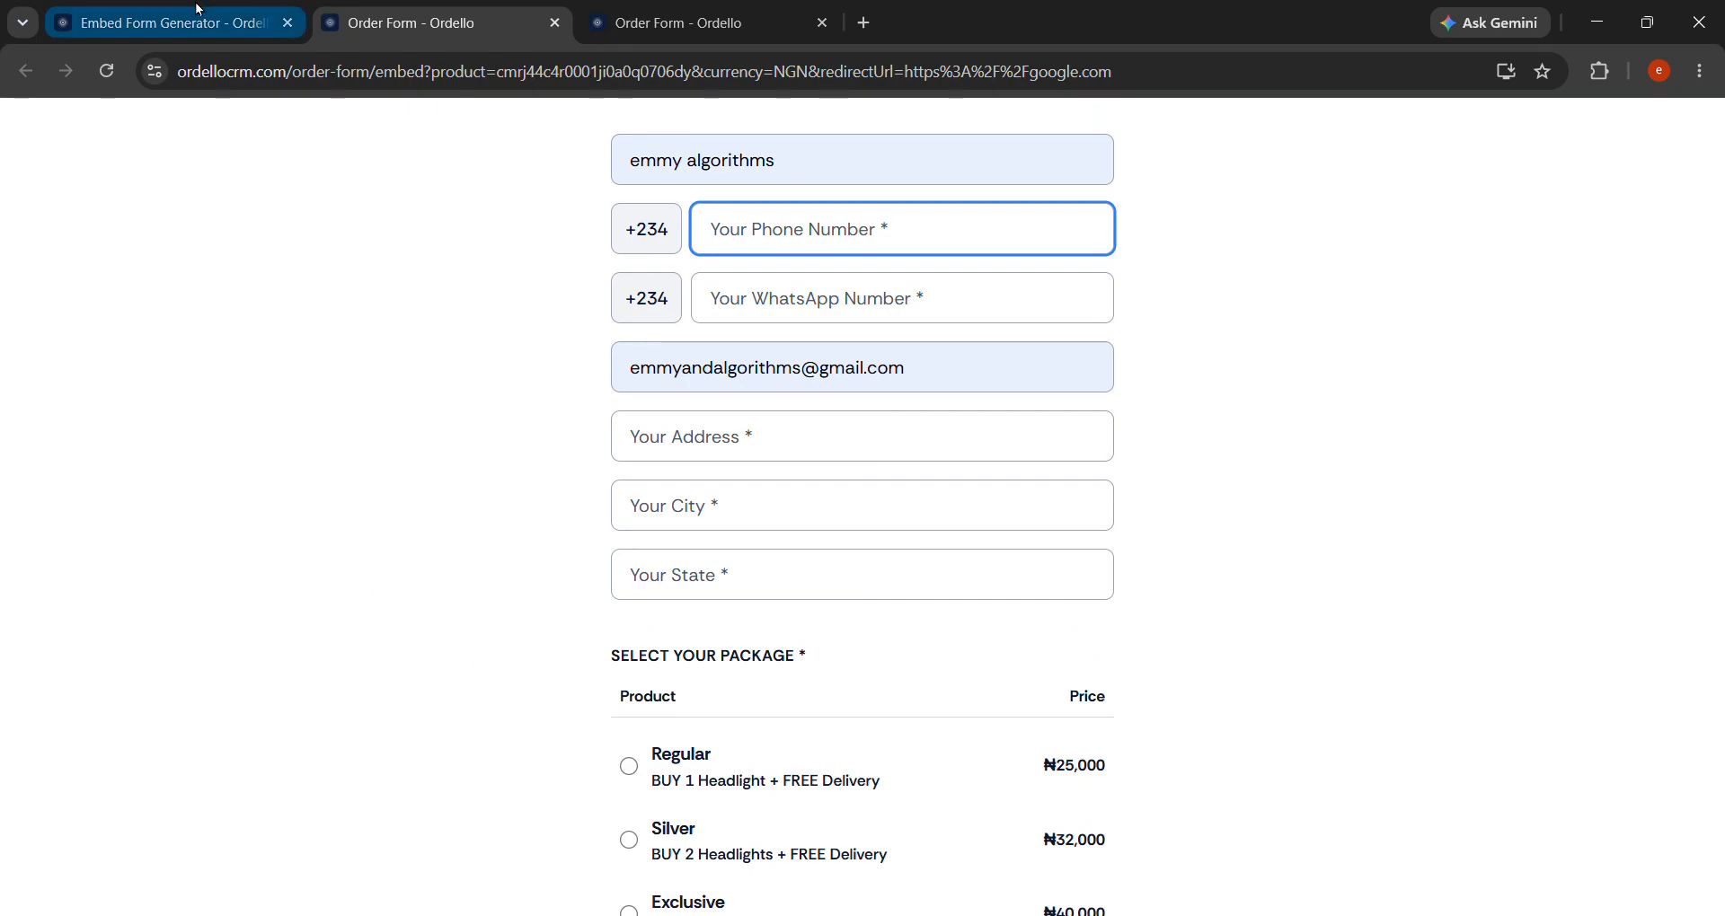
{"action": "left_click", "coordinate": [171, 23]}
Open the Order Form Settings and collapse the side navigation.
{"action": "scroll", "coordinate": [637, 420], "scroll_direction": "up", "scroll_amount": 3}
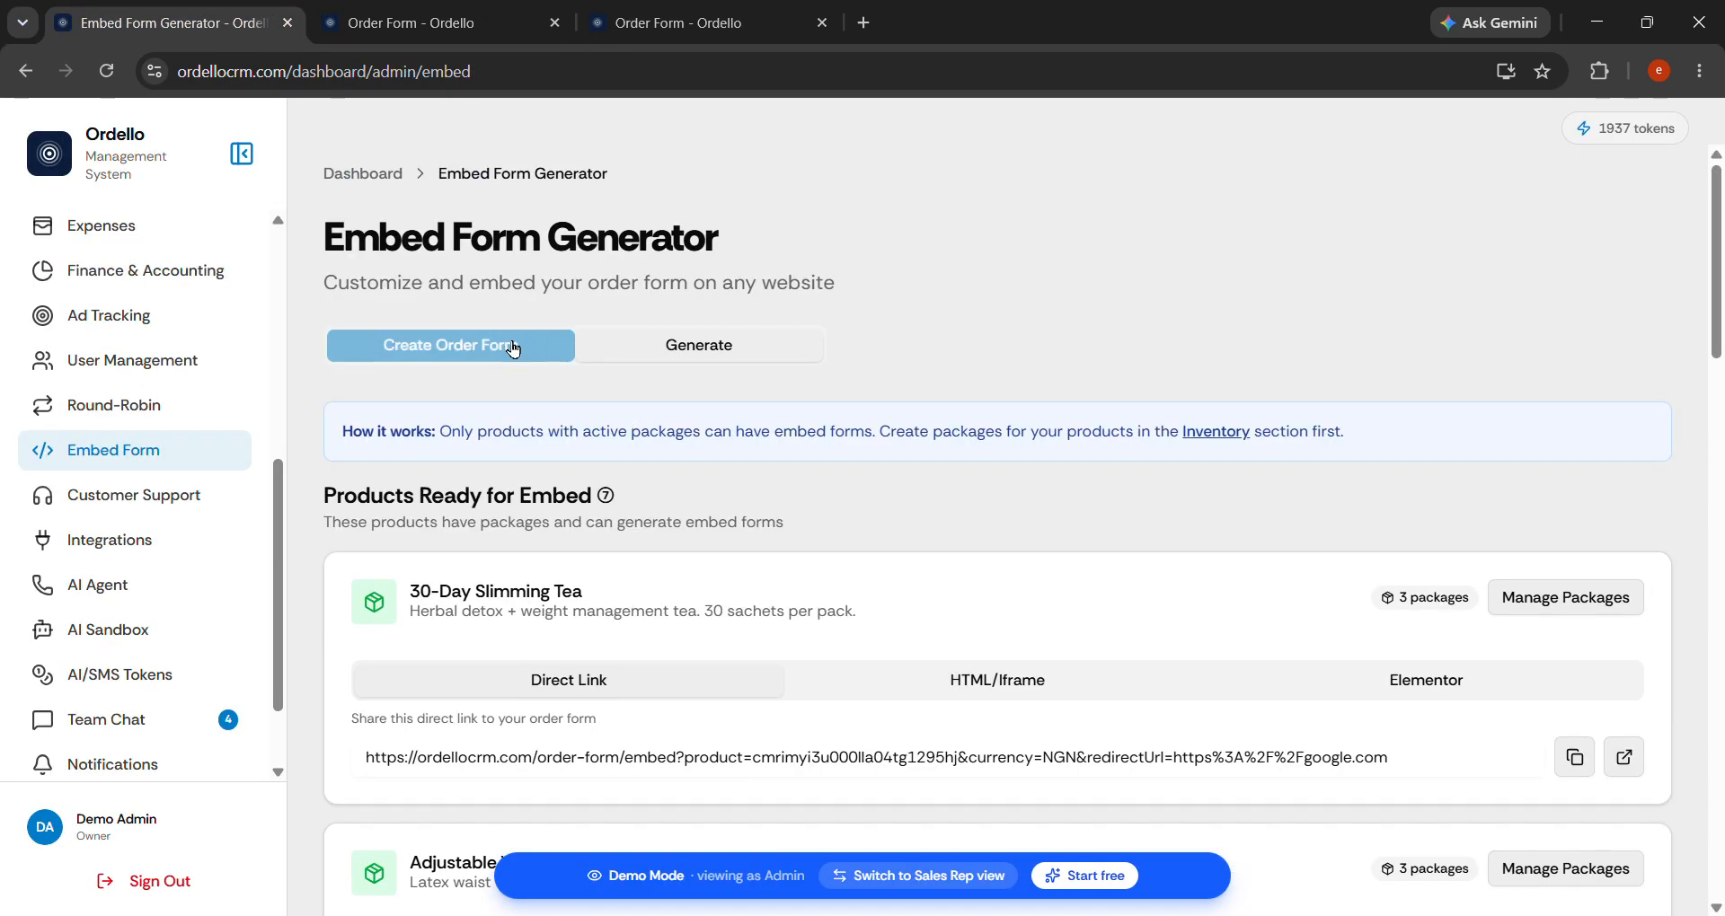
{"action": "left_click", "coordinate": [512, 346]}
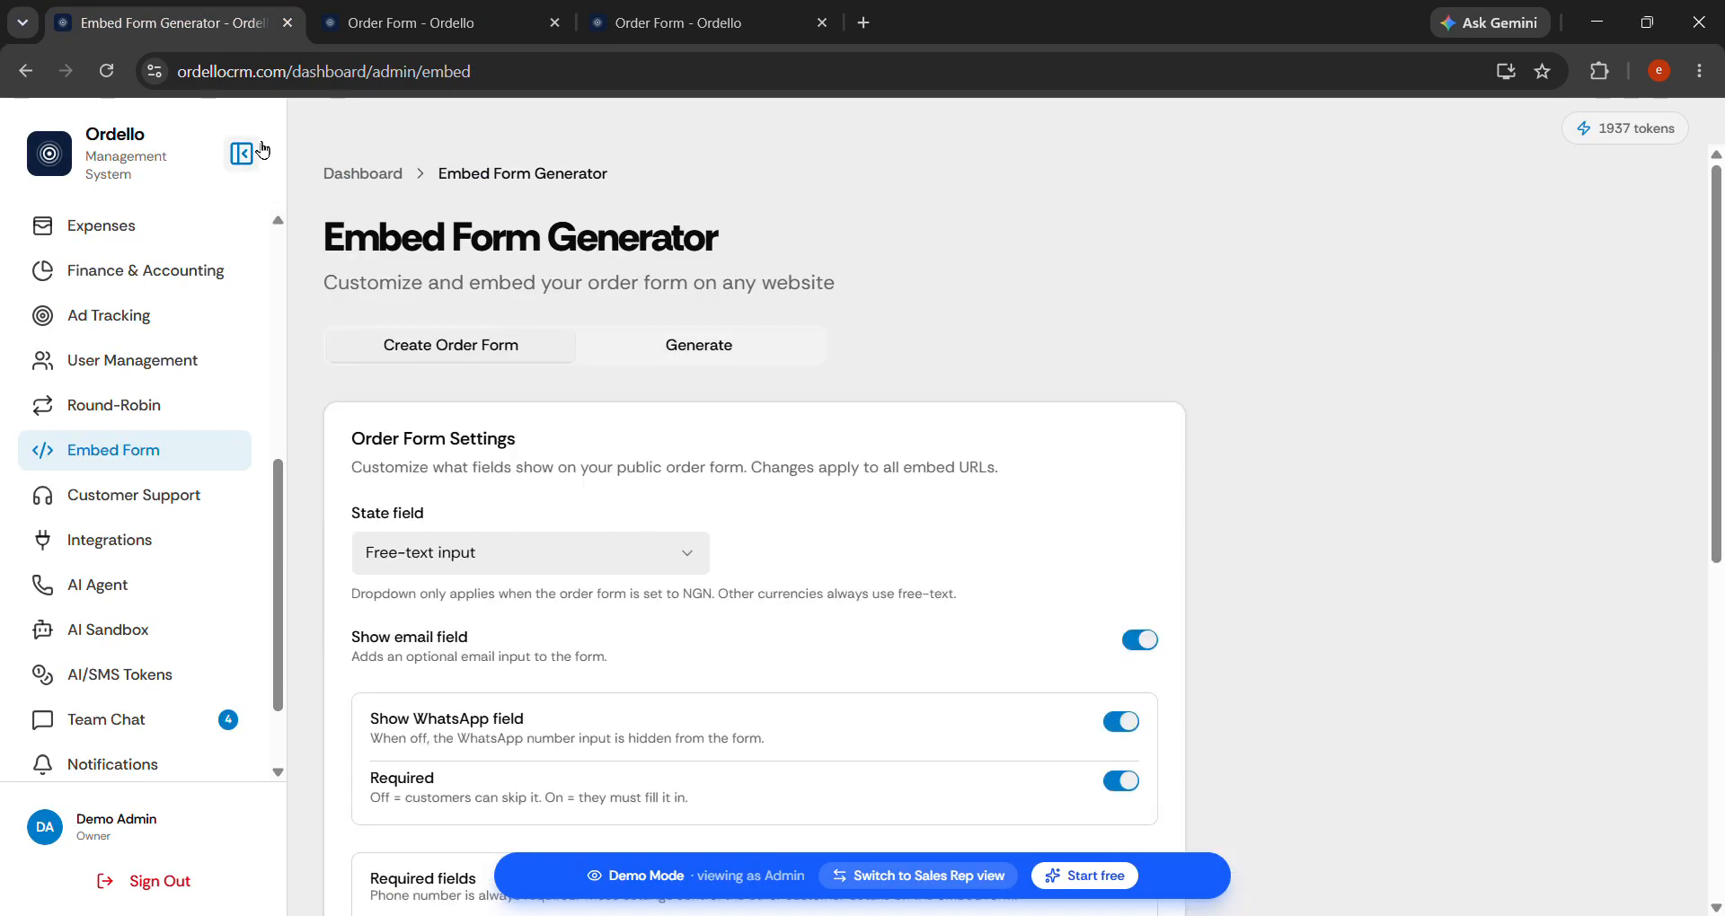
{"action": "left_click", "coordinate": [259, 149]}
Check the Silver and Exclusive package names on the live form, then return to the settings.
{"action": "left_click", "coordinate": [433, 34]}
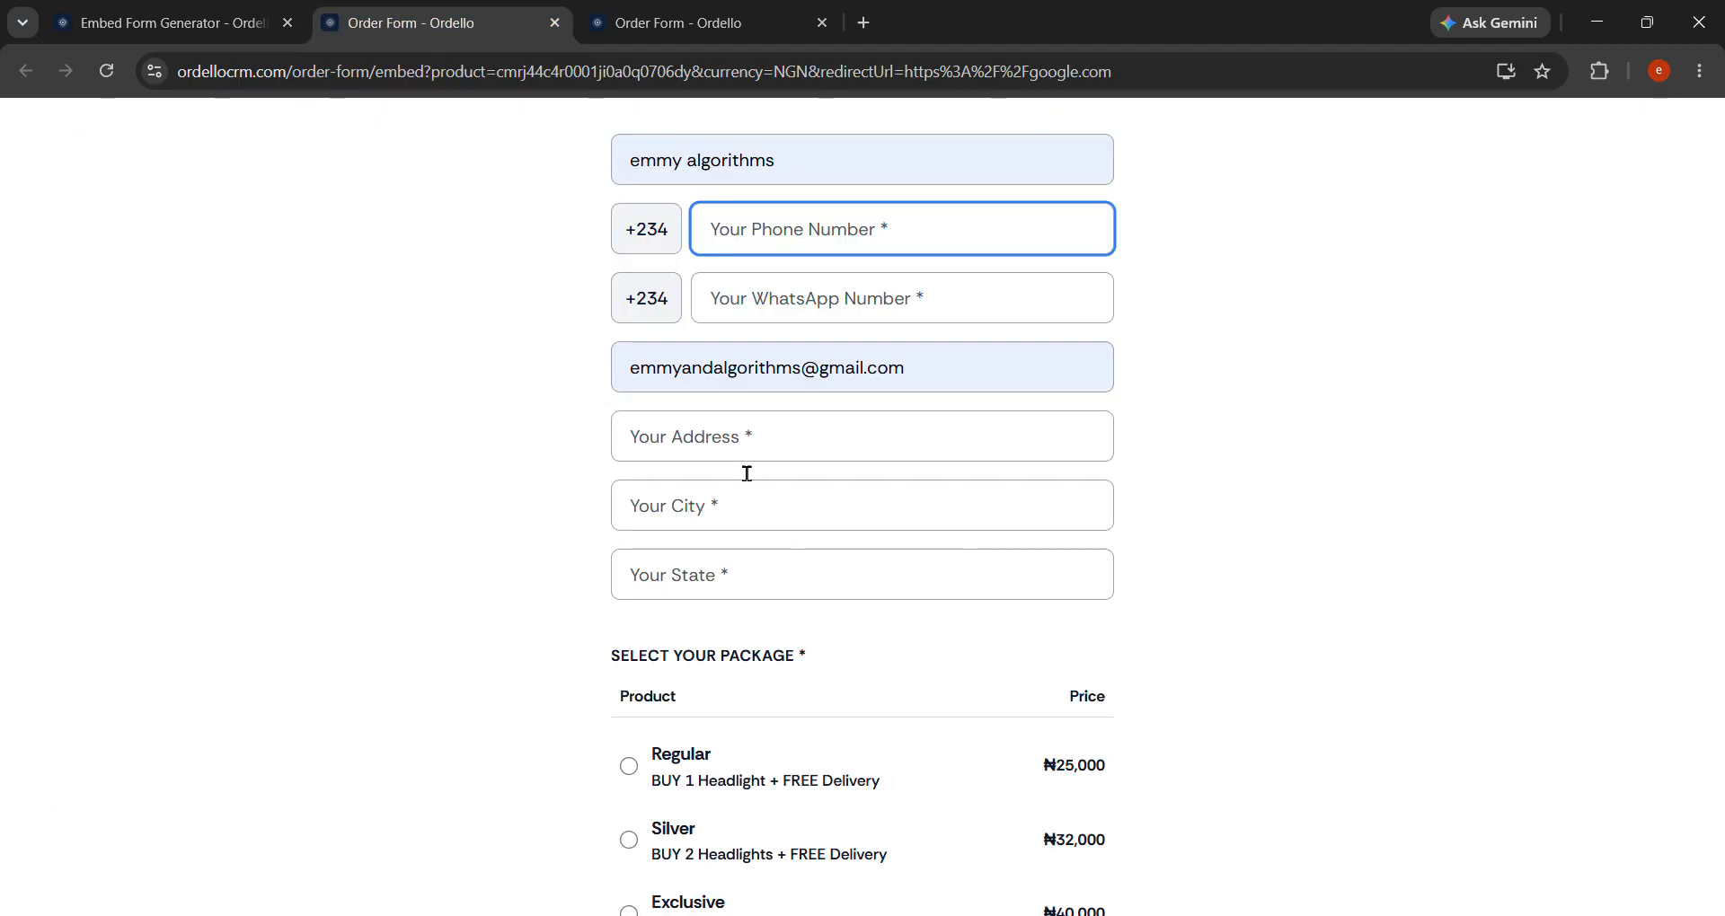
{"action": "scroll", "coordinate": [747, 466], "scroll_direction": "down", "scroll_amount": 2}
{"action": "left_click_drag", "start_coordinate": [732, 546], "coordinate": [640, 542]}
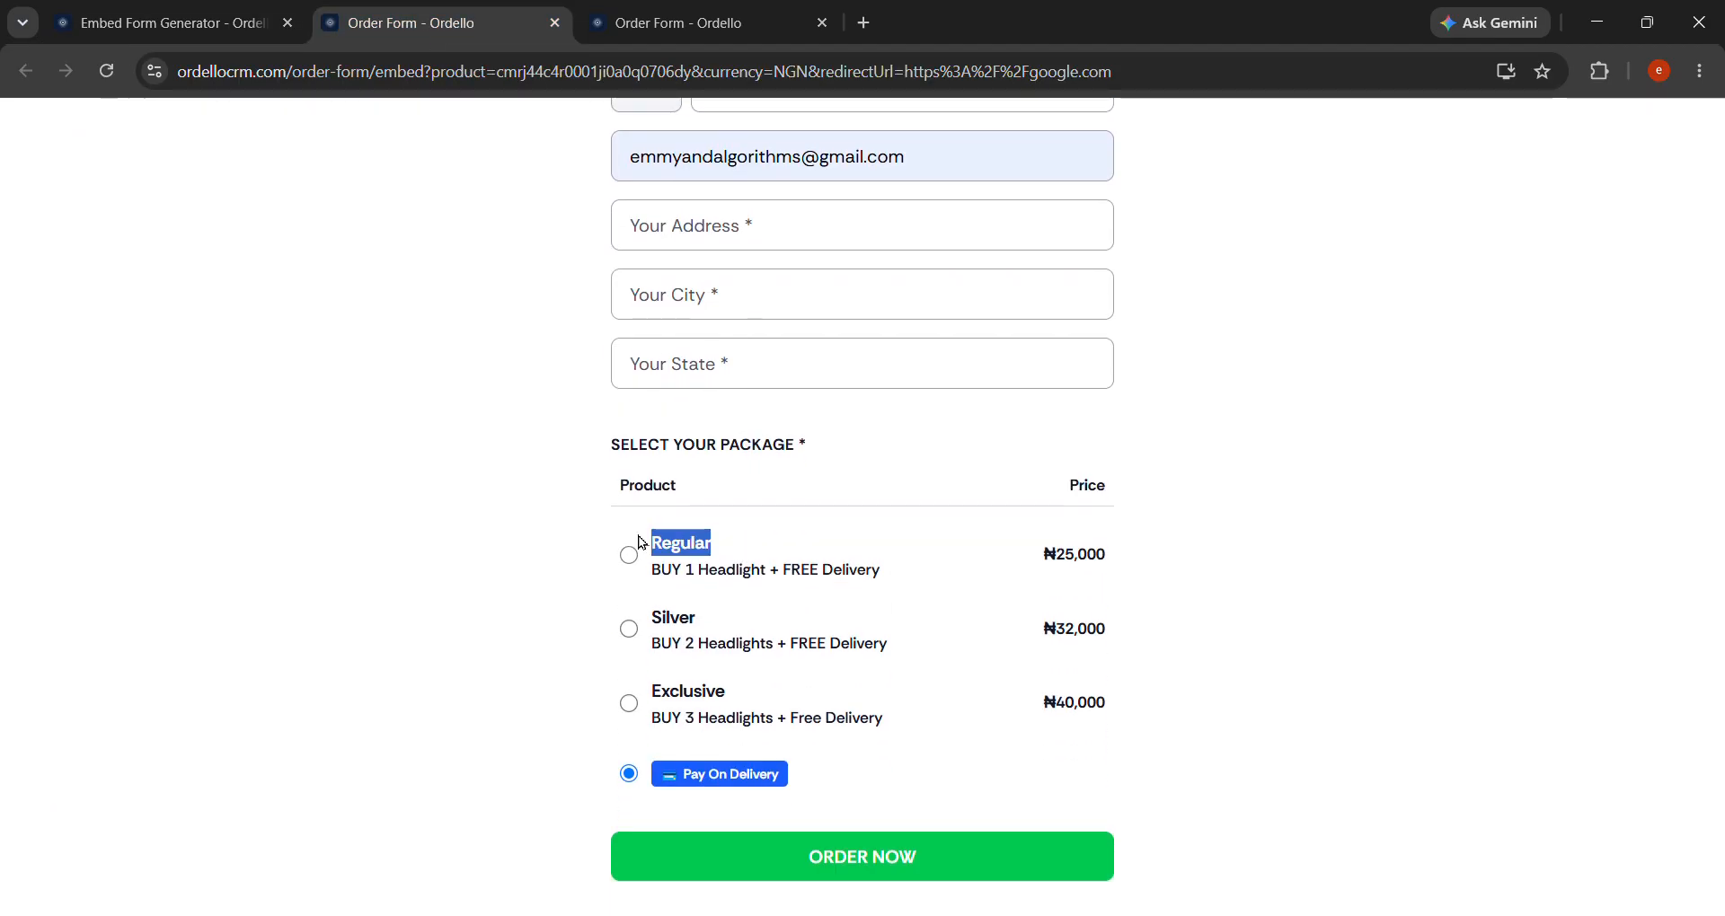
{"action": "left_click_drag", "start_coordinate": [700, 622], "coordinate": [661, 620]}
{"action": "left_click_drag", "start_coordinate": [764, 702], "coordinate": [669, 692]}
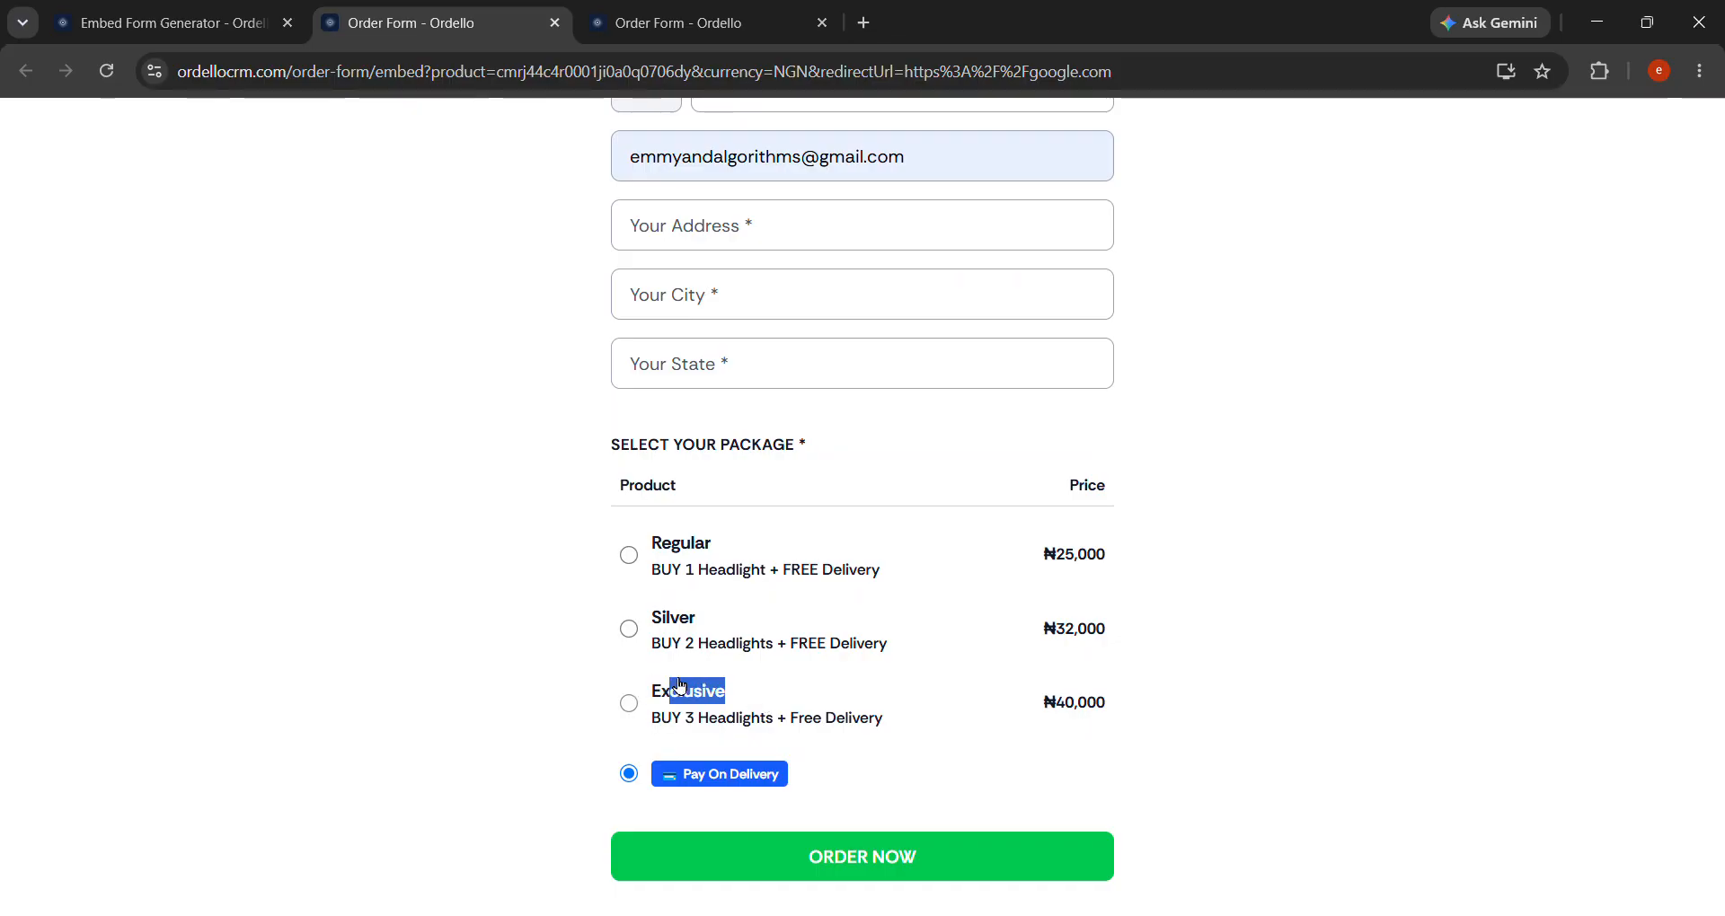
{"action": "left_click", "coordinate": [198, 8]}
{"action": "scroll", "coordinate": [558, 569], "scroll_direction": "down", "scroll_amount": 7}
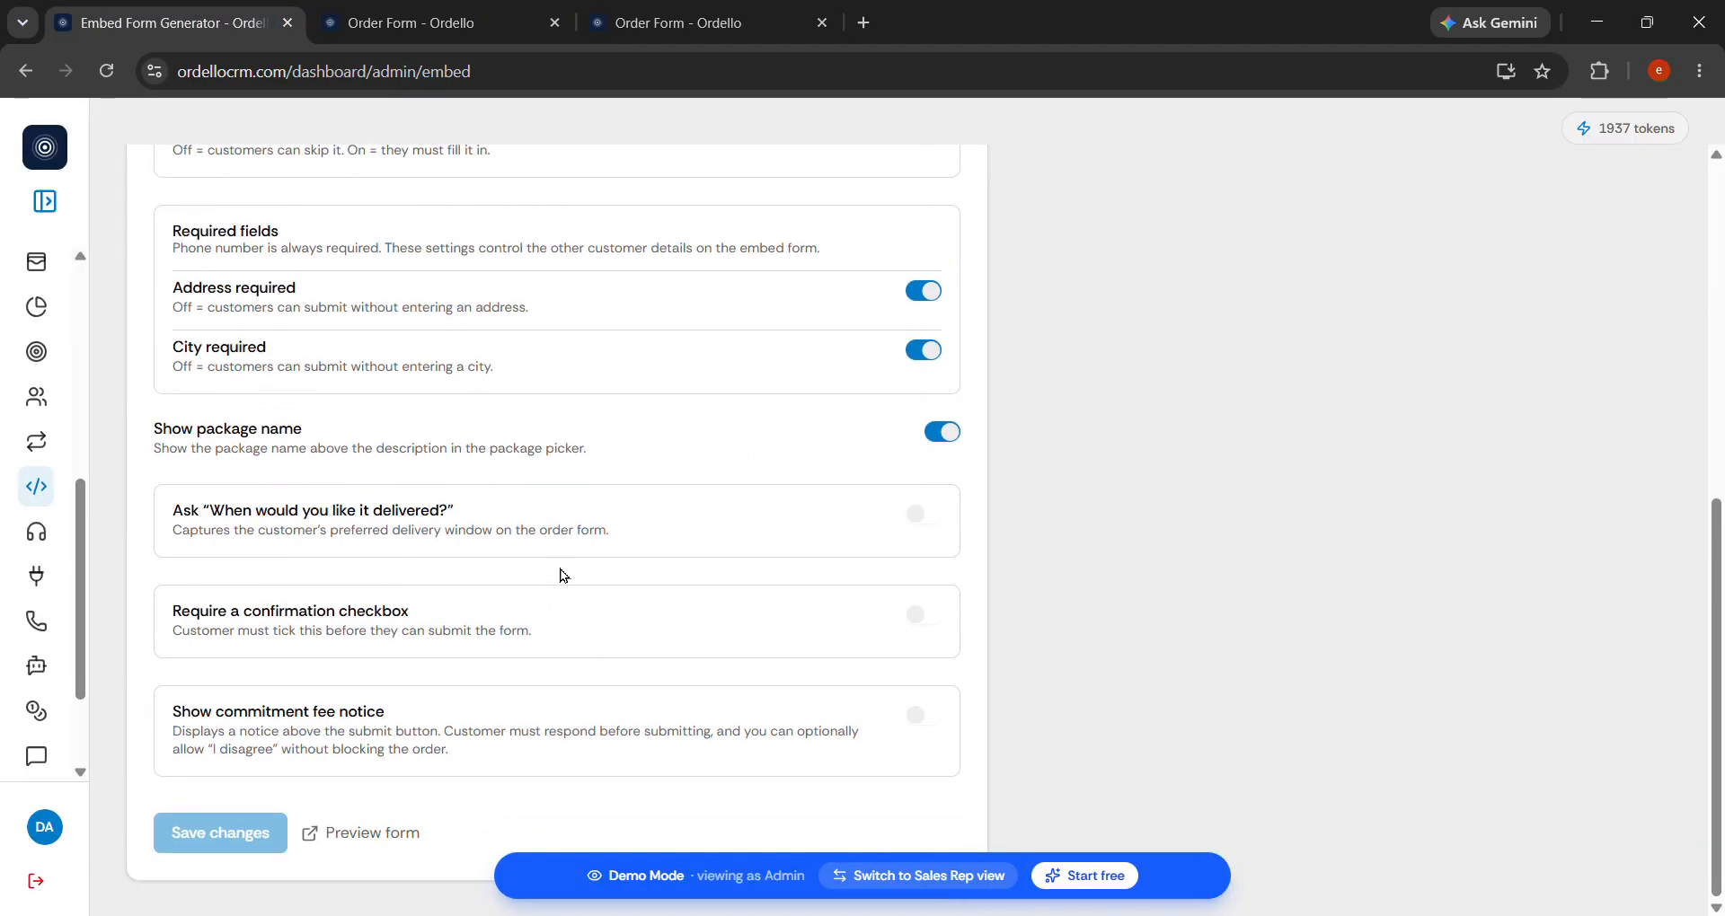
{"action": "scroll", "coordinate": [529, 608], "scroll_direction": "up", "scroll_amount": 2}
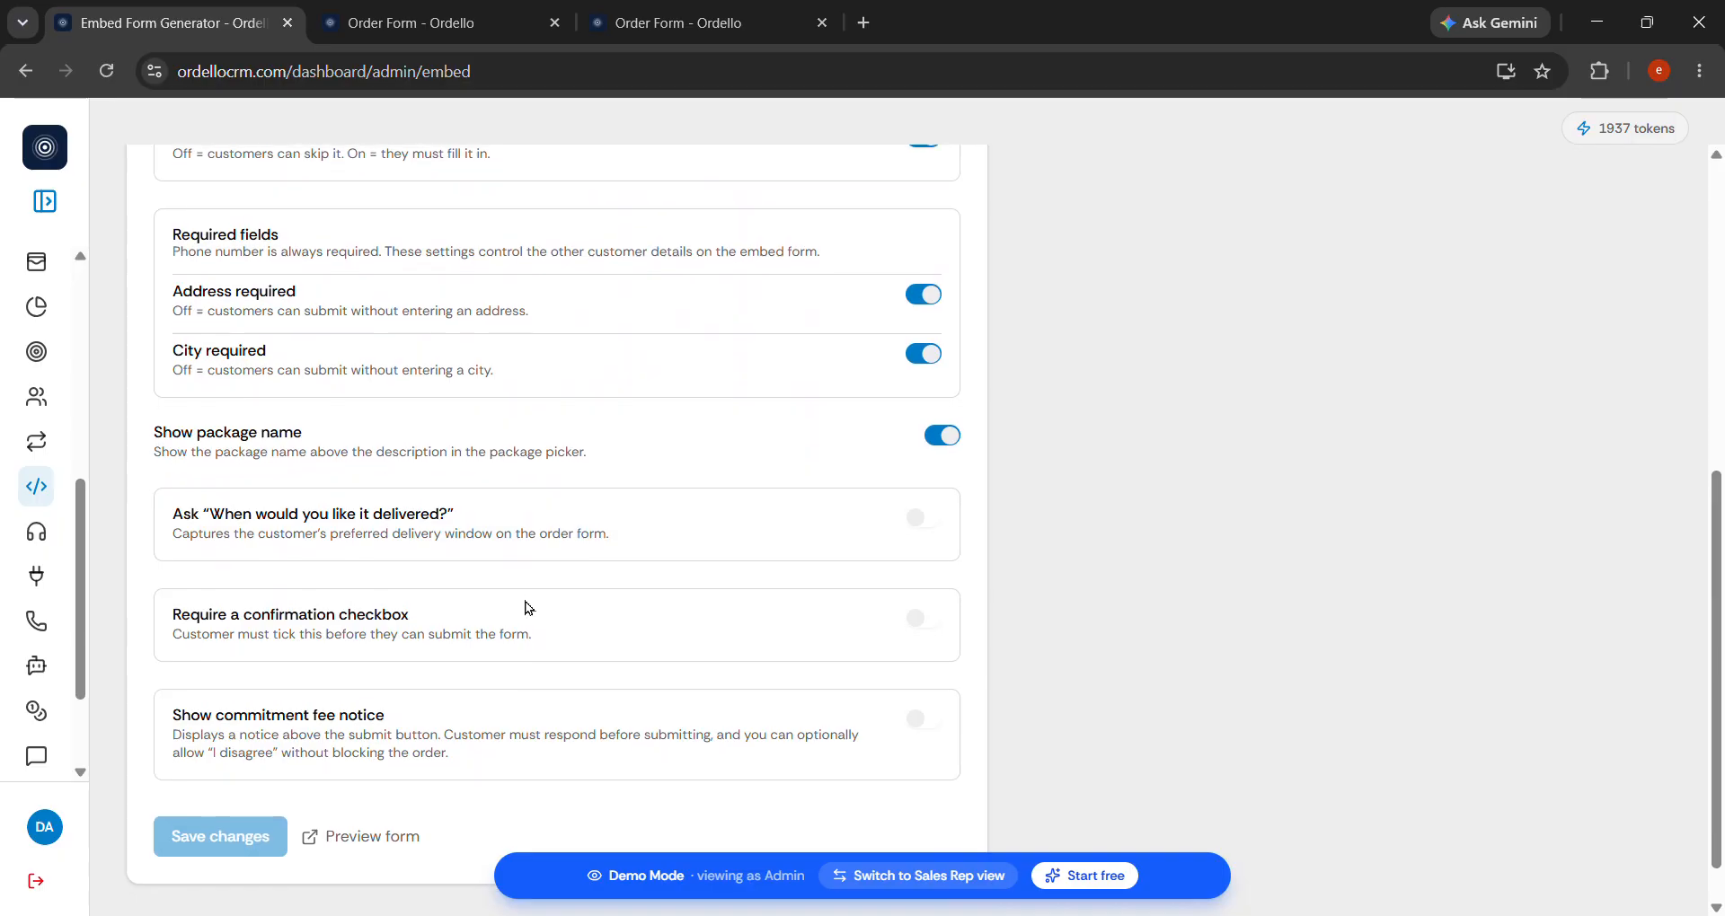
{"action": "scroll", "coordinate": [528, 608], "scroll_direction": "up", "scroll_amount": 2}
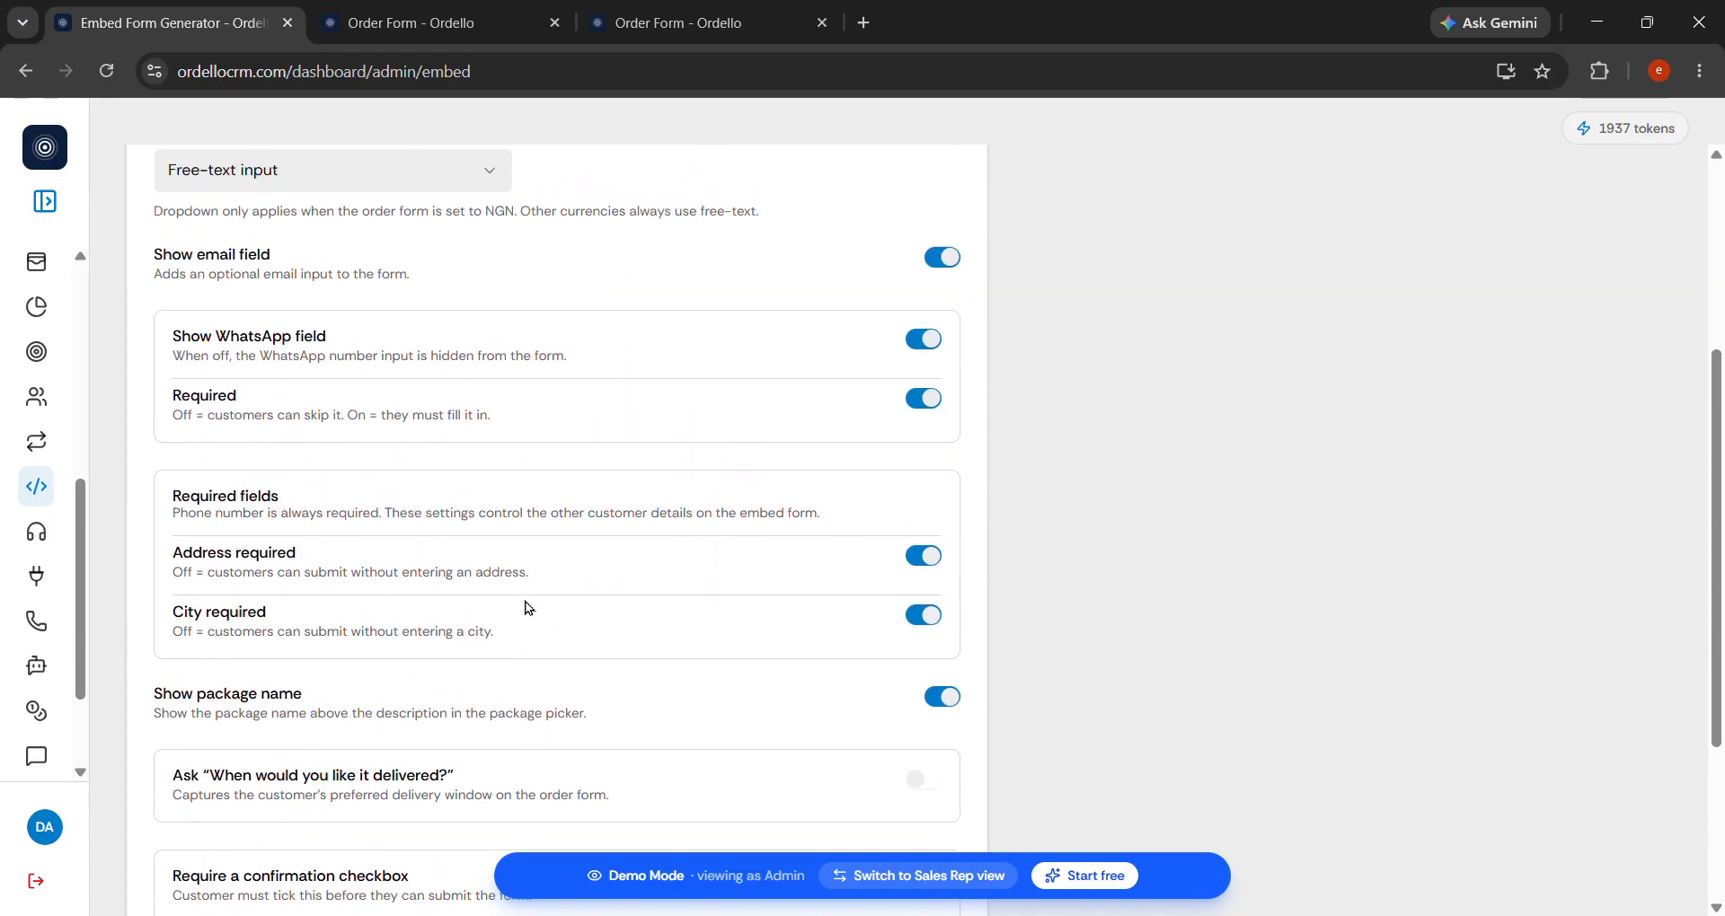
{"action": "scroll", "coordinate": [529, 608], "scroll_direction": "down", "scroll_amount": 2}
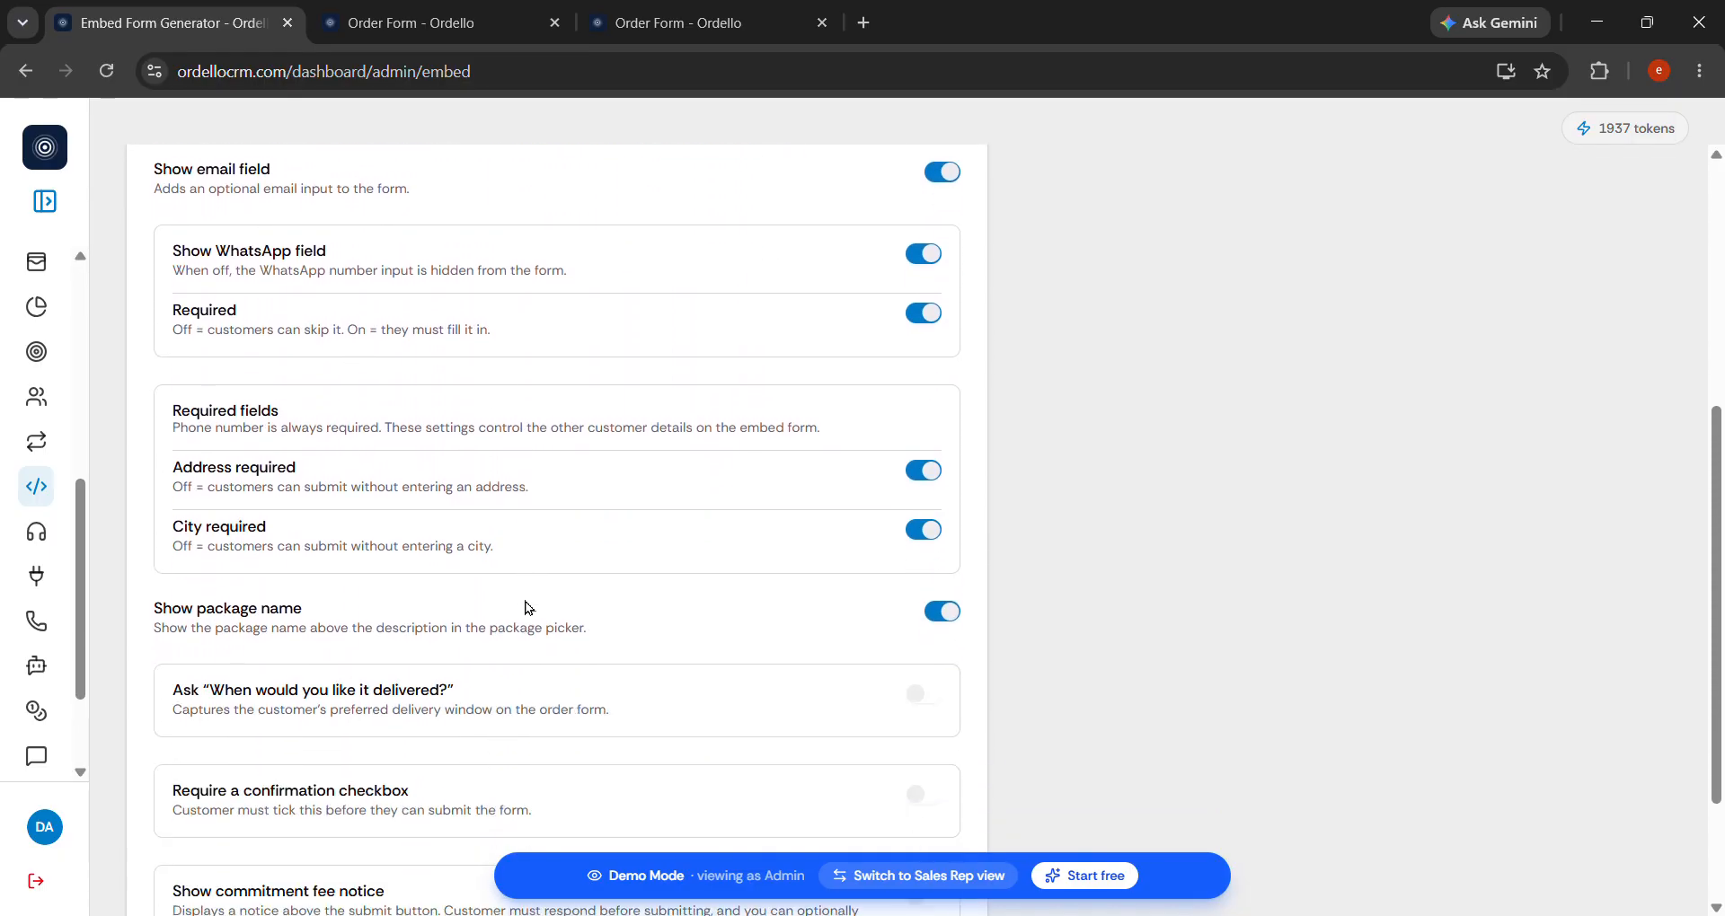
{"action": "scroll", "coordinate": [460, 385], "scroll_direction": "up", "scroll_amount": 4}
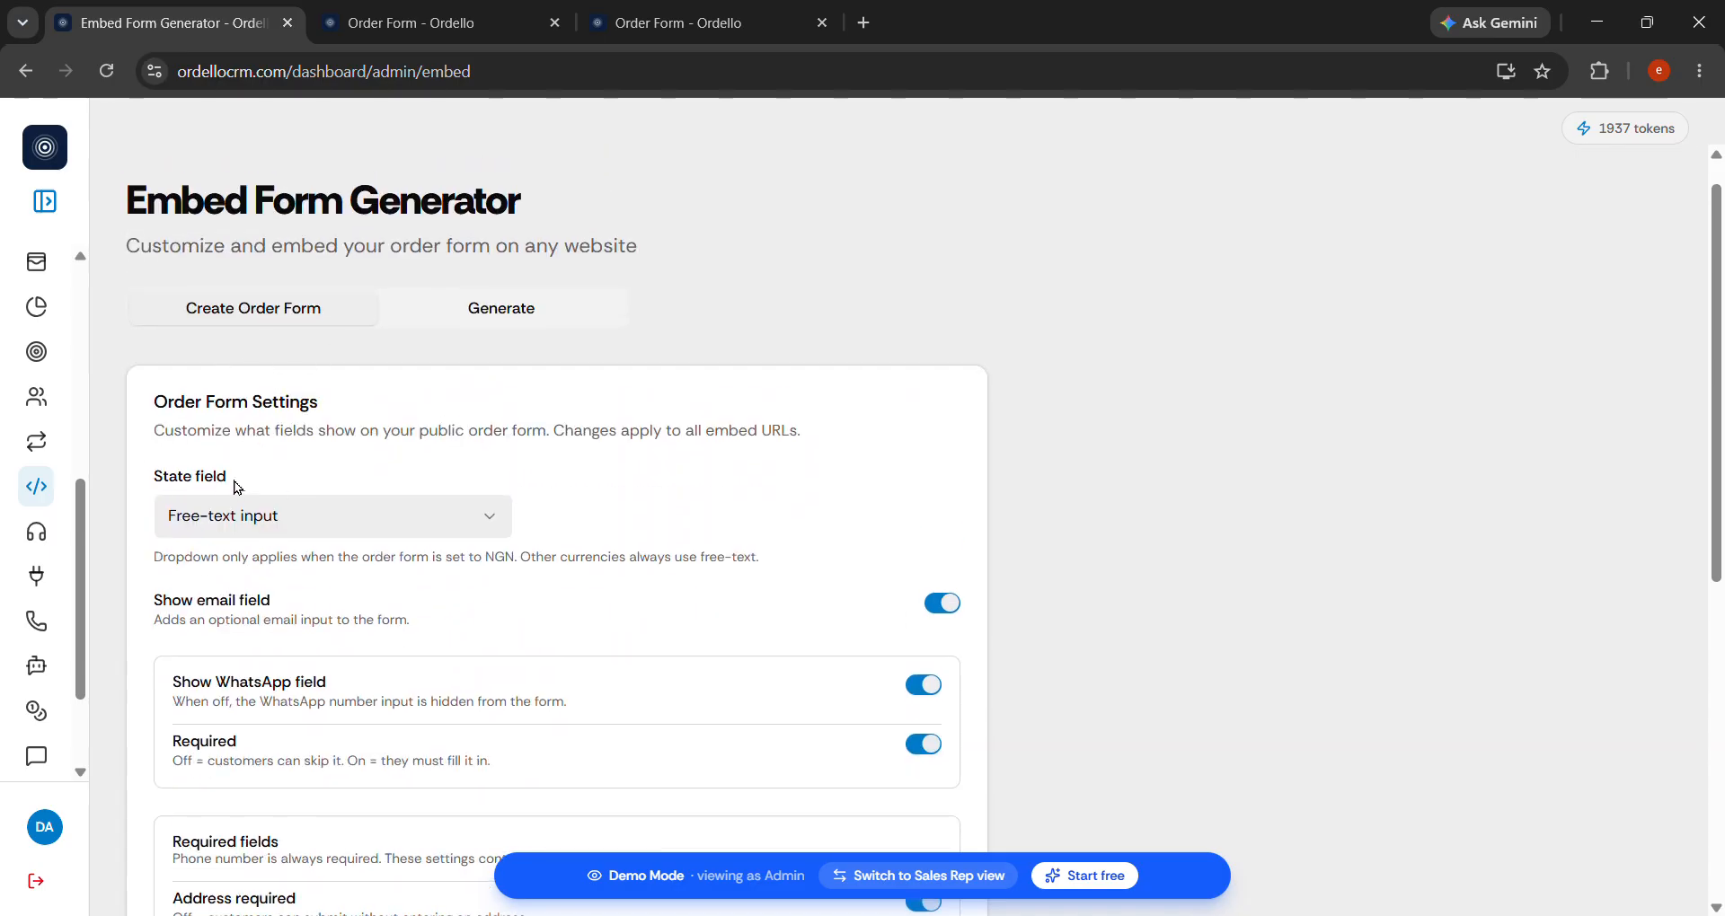
Test the live form's free-text State field by typing 'Ed' and clearing it.
{"action": "left_click", "coordinate": [325, 515]}
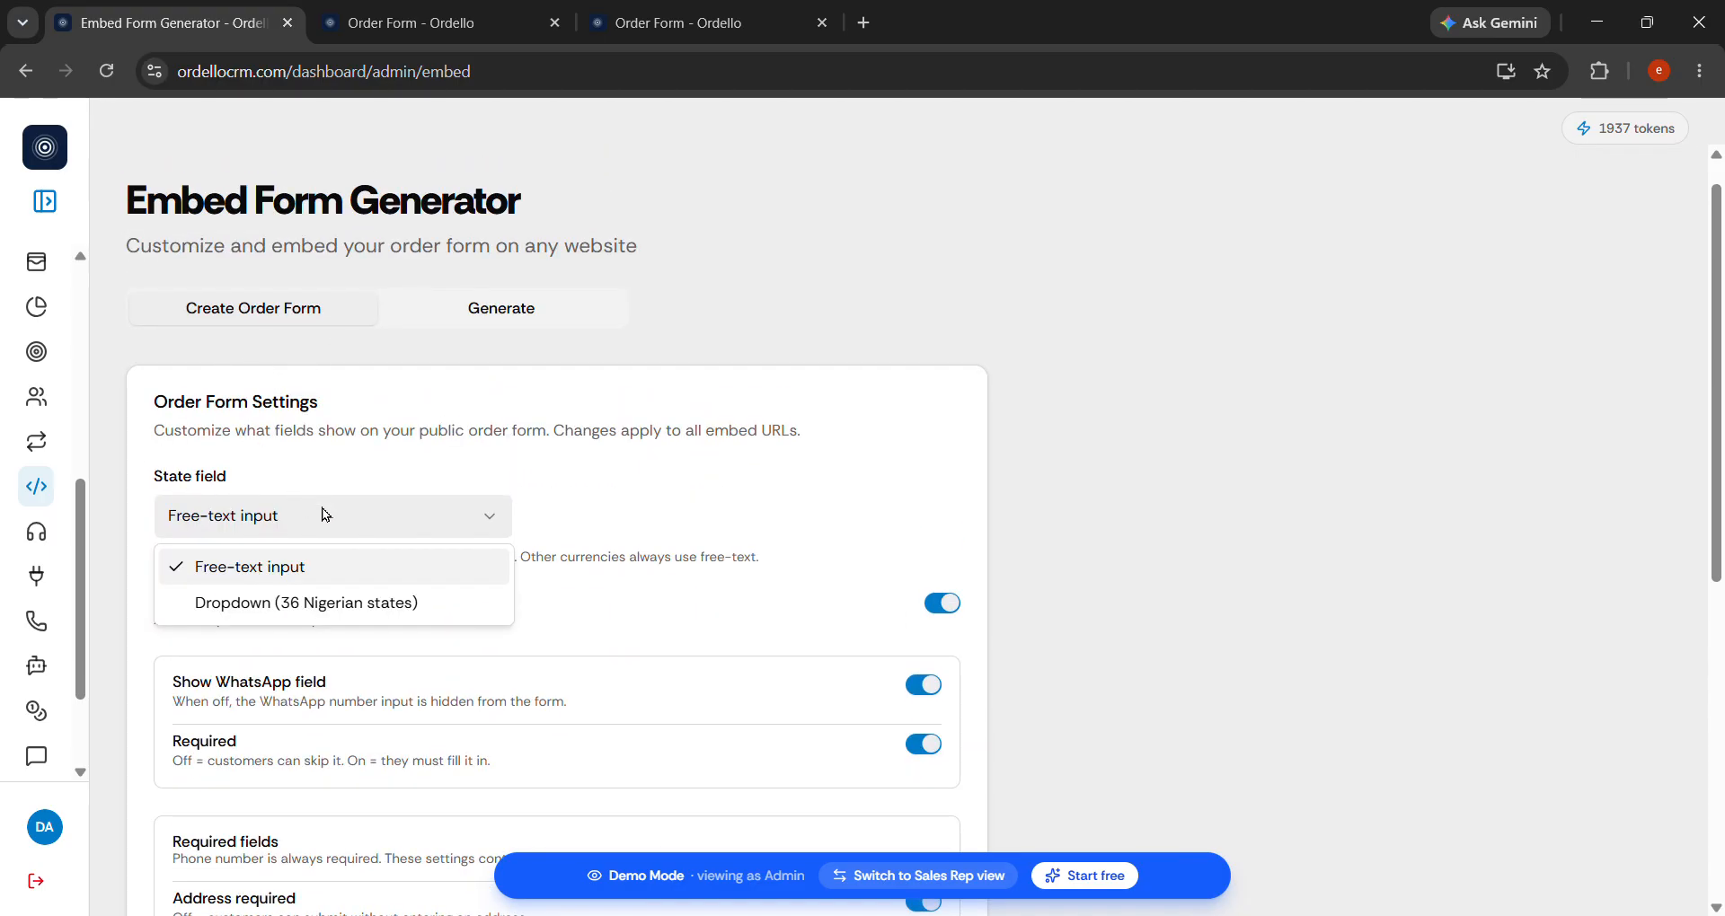
{"action": "left_click", "coordinate": [444, 31]}
{"action": "scroll", "coordinate": [754, 478], "scroll_direction": "up", "scroll_amount": 3}
{"action": "left_click", "coordinate": [738, 599]}
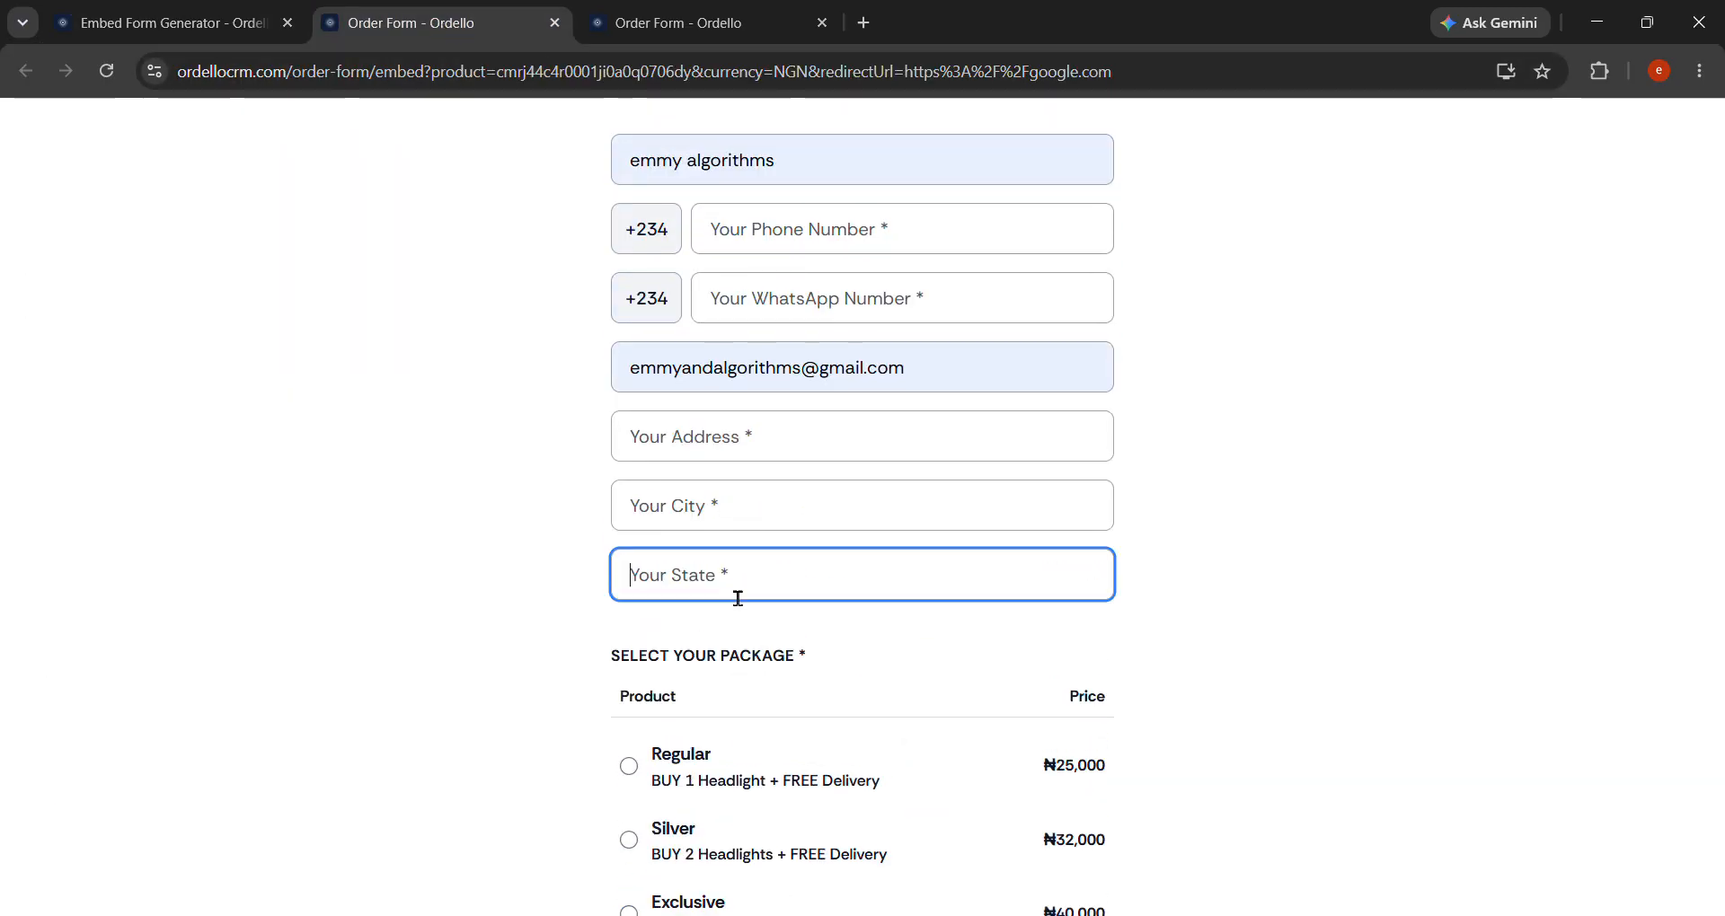
{"action": "type", "text": "Ed"}
{"action": "key", "text": "BackSpace"}
{"action": "key", "text": "BackSpace"}
{"action": "left_click", "coordinate": [162, 23]}
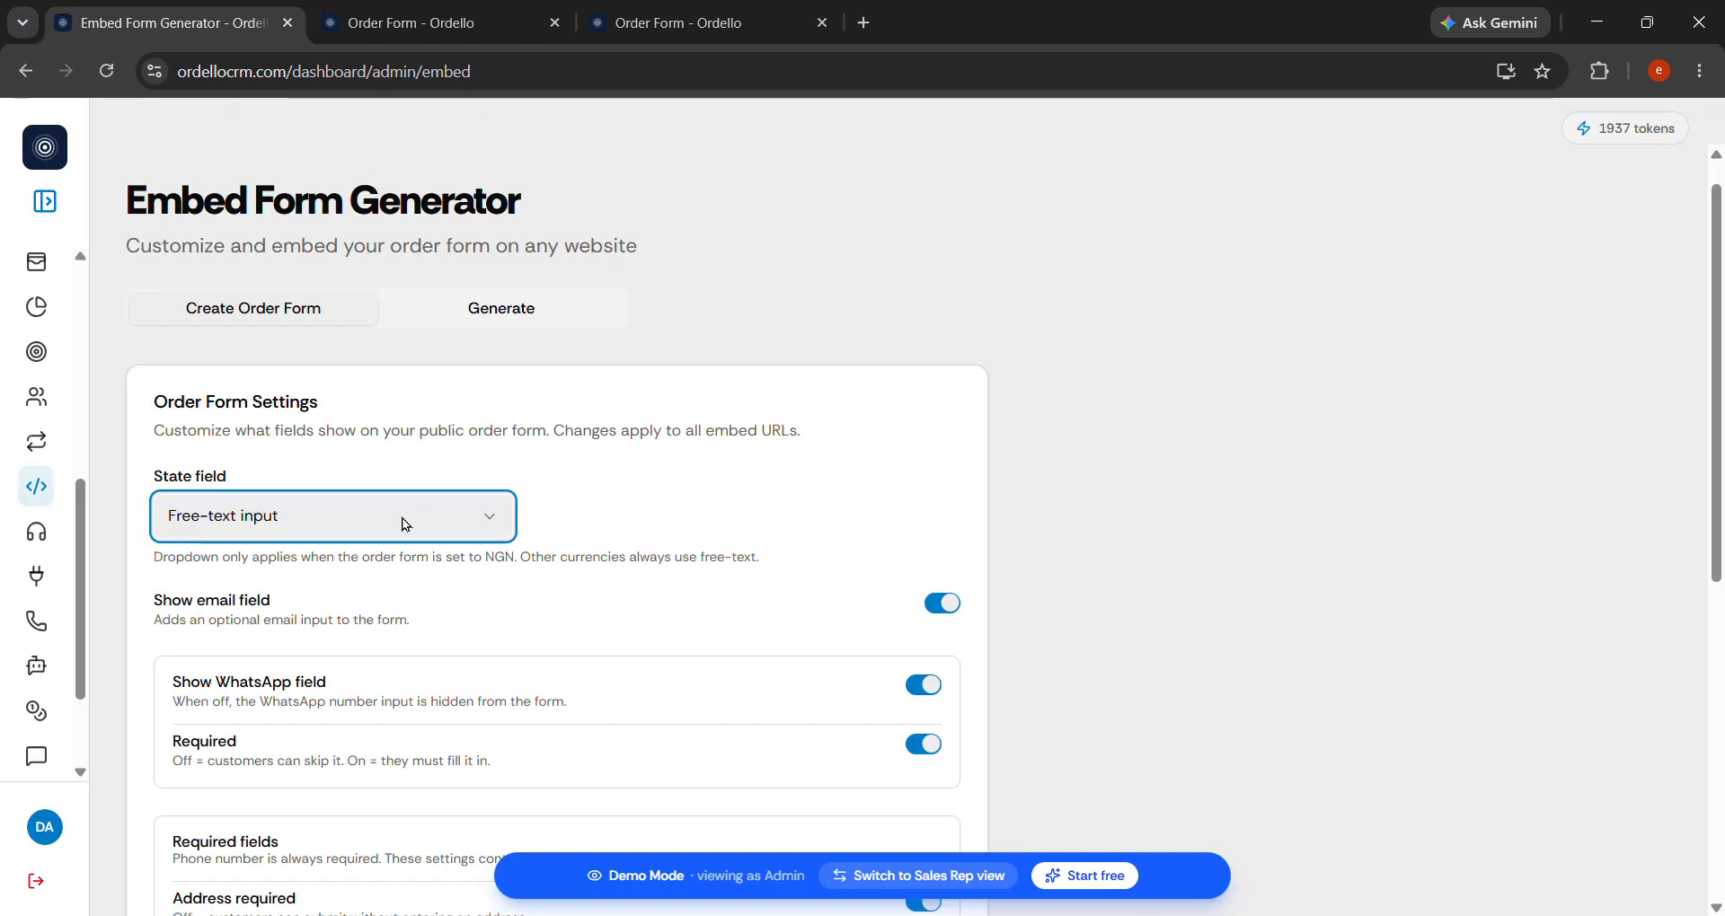
Set State field to 'Dropdown (36 Nigerian states)', save, and verify it on the reloaded form.
{"action": "left_click", "coordinate": [451, 530]}
{"action": "left_click", "coordinate": [411, 606]}
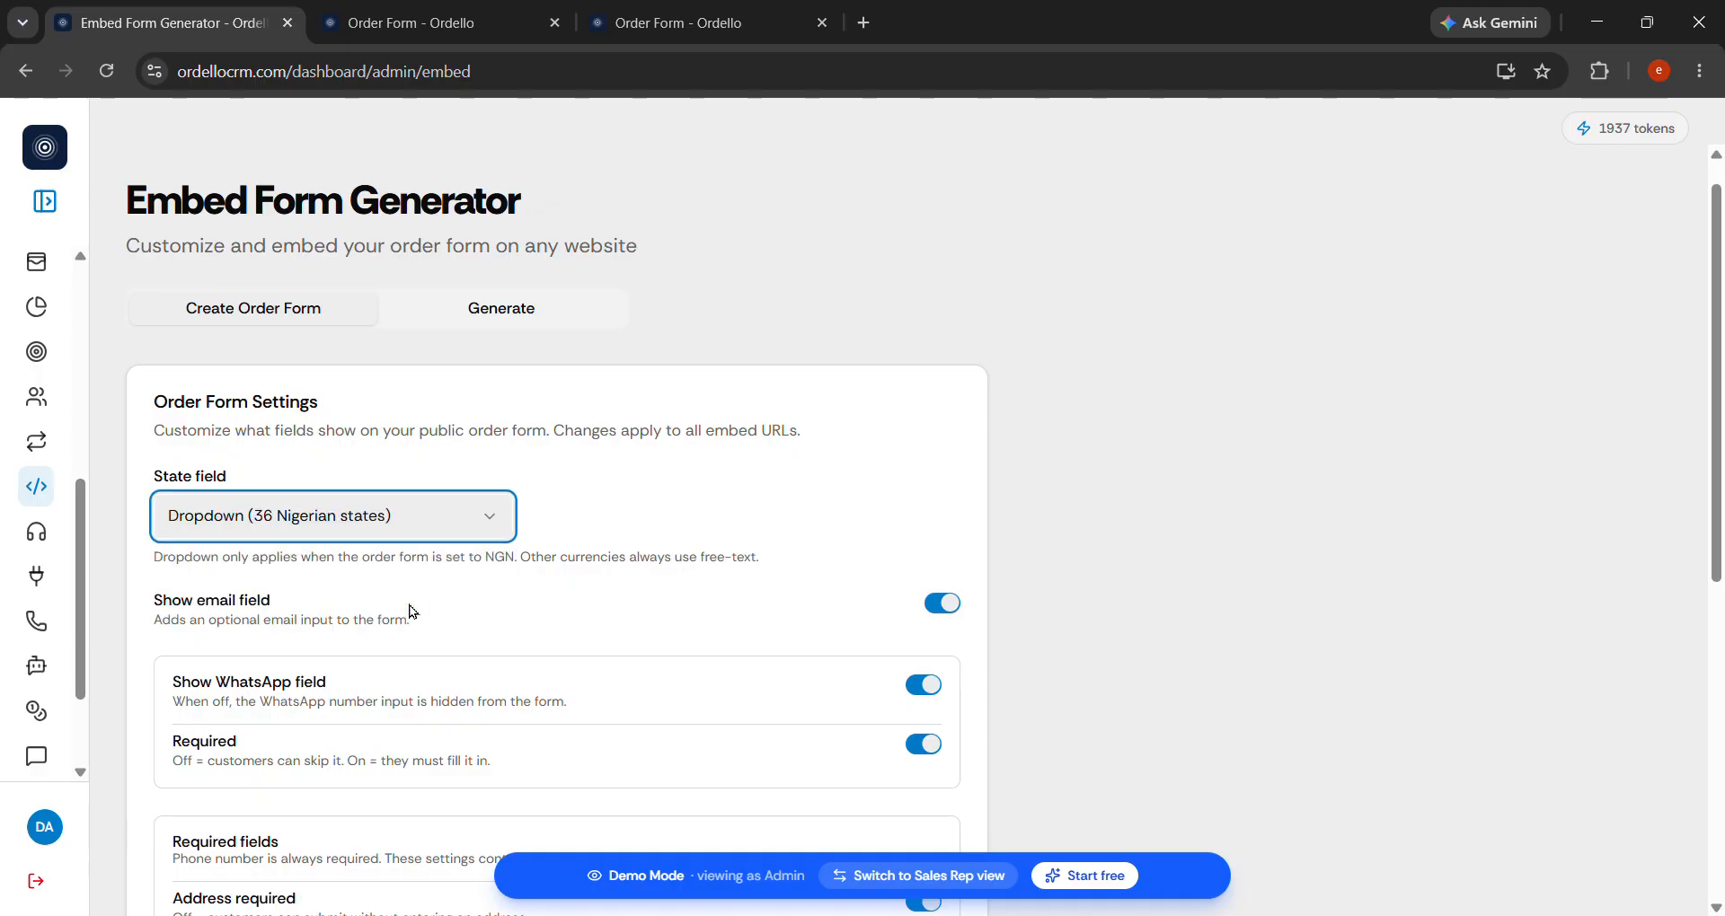
{"action": "scroll", "coordinate": [691, 633], "scroll_direction": "down", "scroll_amount": 7}
{"action": "left_click", "coordinate": [258, 833]}
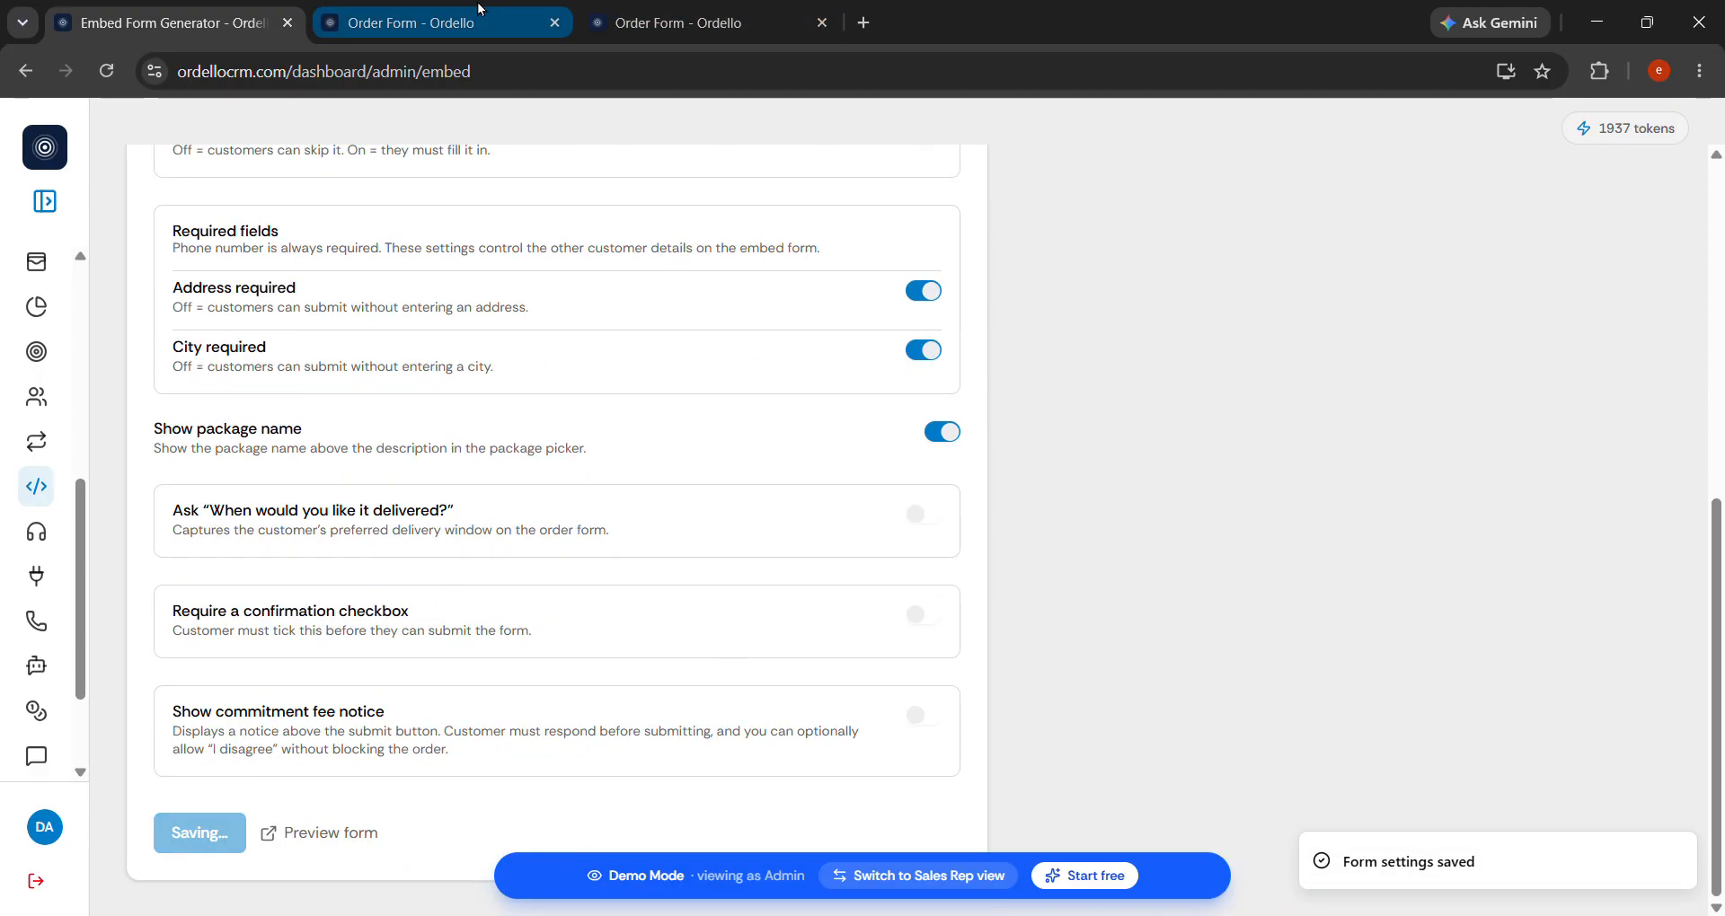
{"action": "left_click", "coordinate": [481, 11]}
{"action": "left_click", "coordinate": [119, 69]}
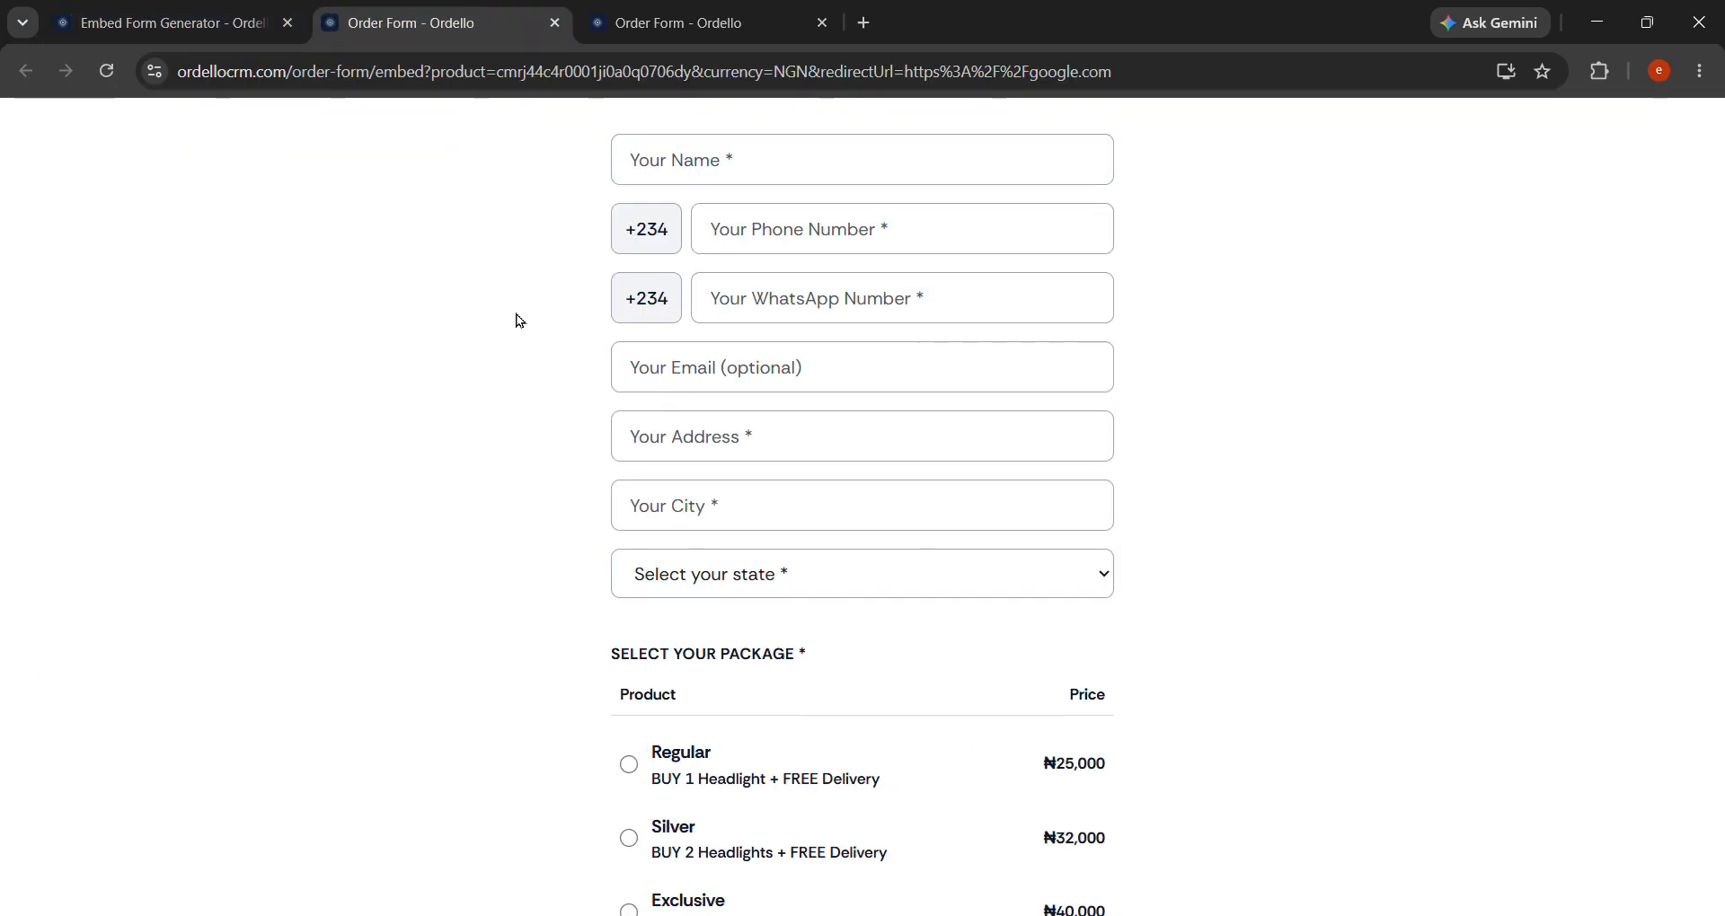
{"action": "left_click", "coordinate": [889, 588]}
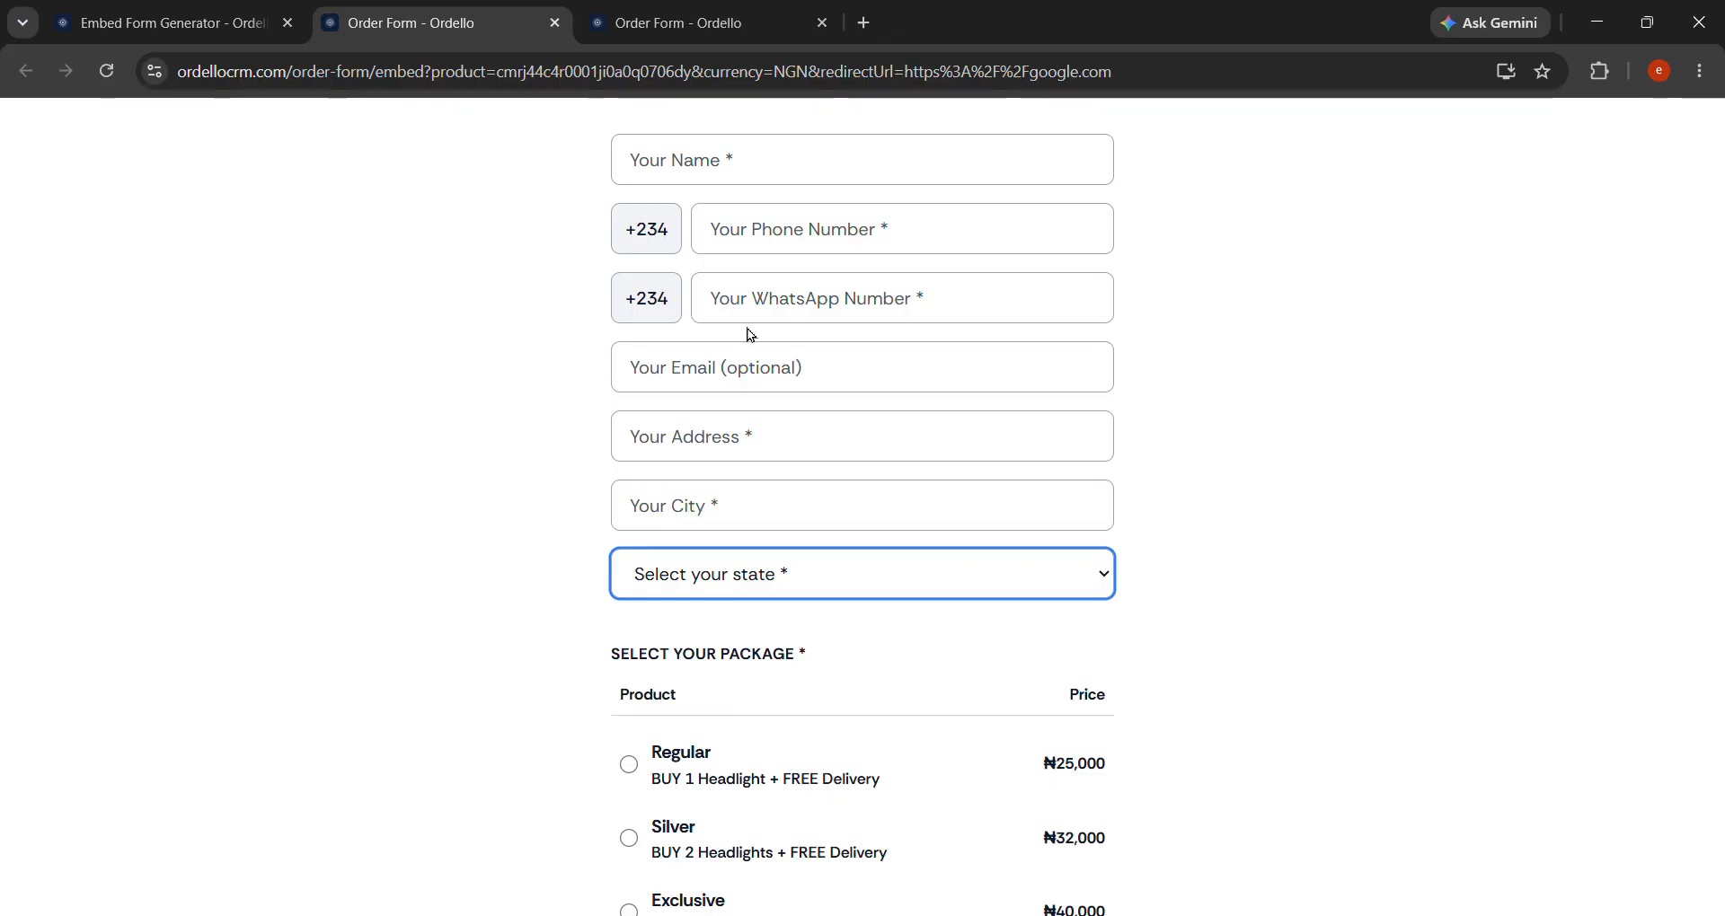
{"action": "left_click", "coordinate": [554, 543]}
{"action": "left_click", "coordinate": [180, 20]}
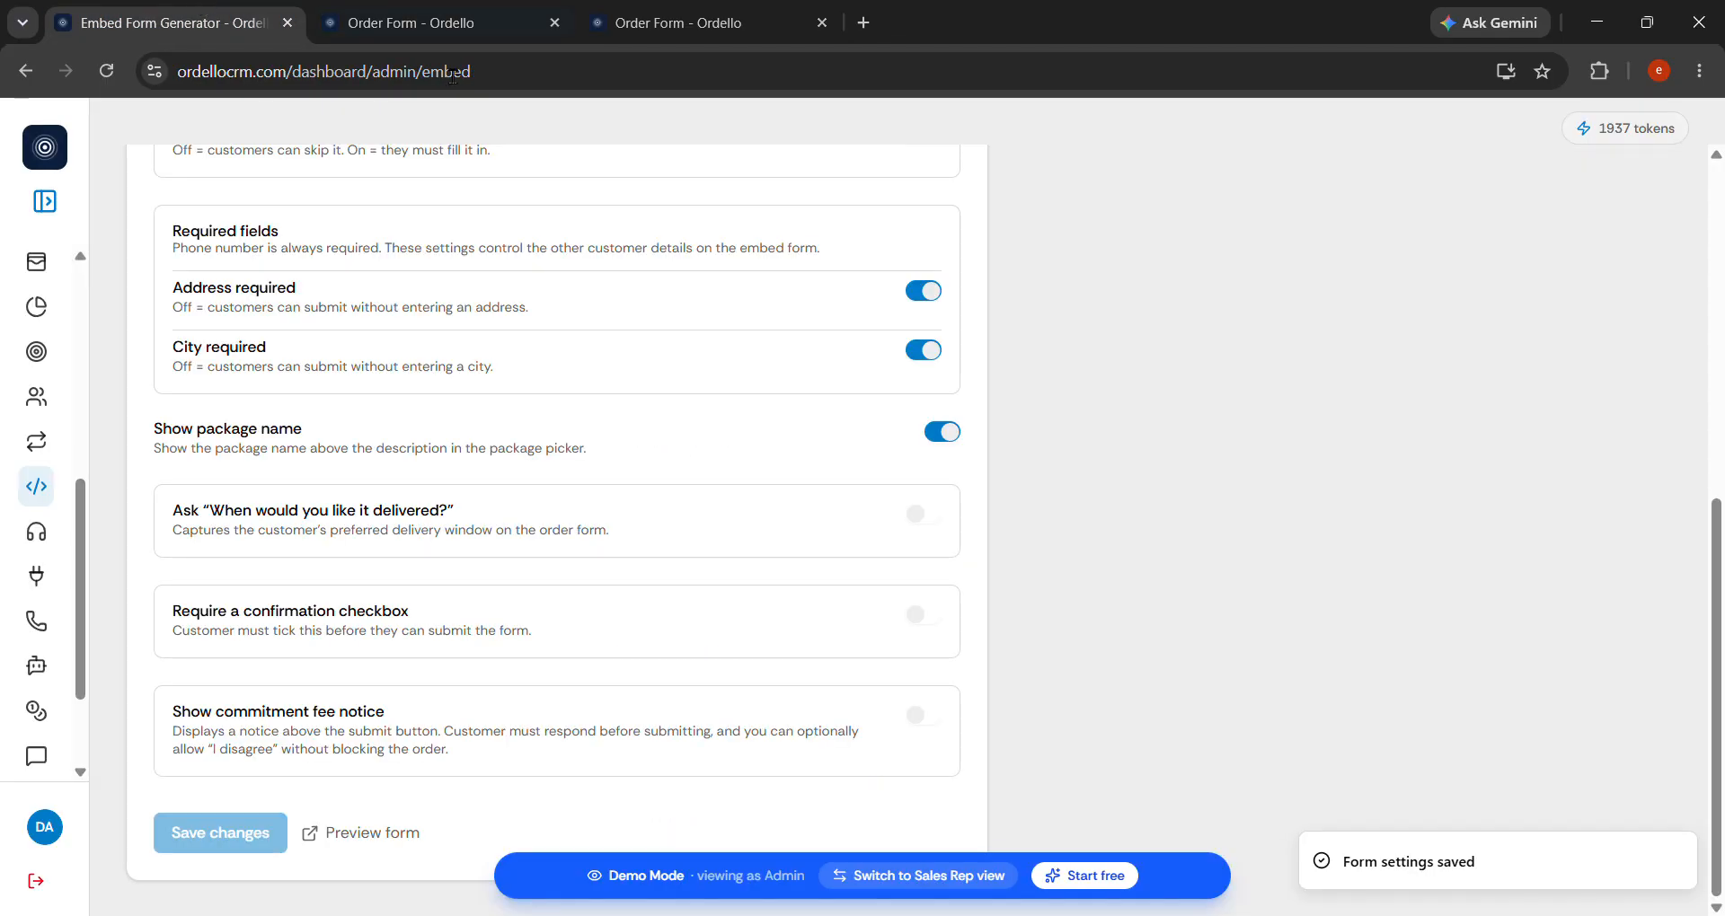
Switch the State field back to free text.
{"action": "scroll", "coordinate": [626, 258], "scroll_direction": "up", "scroll_amount": 8}
{"action": "scroll", "coordinate": [759, 704], "scroll_direction": "down", "scroll_amount": 3}
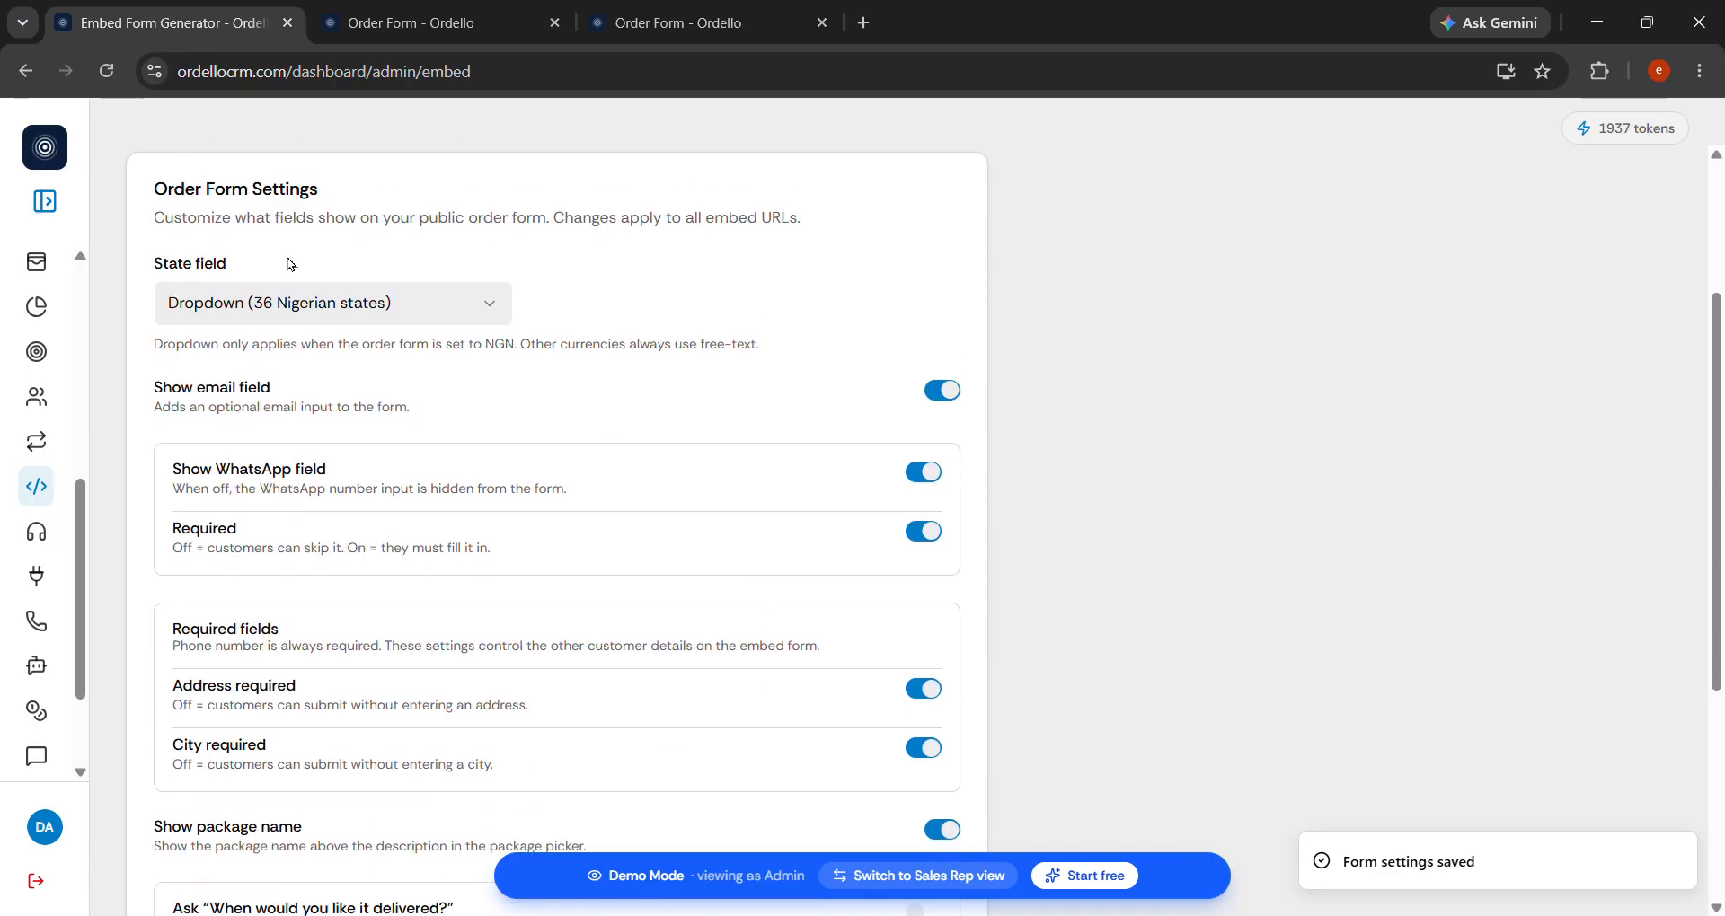
{"action": "left_click", "coordinate": [490, 308]}
{"action": "left_click", "coordinate": [406, 366]}
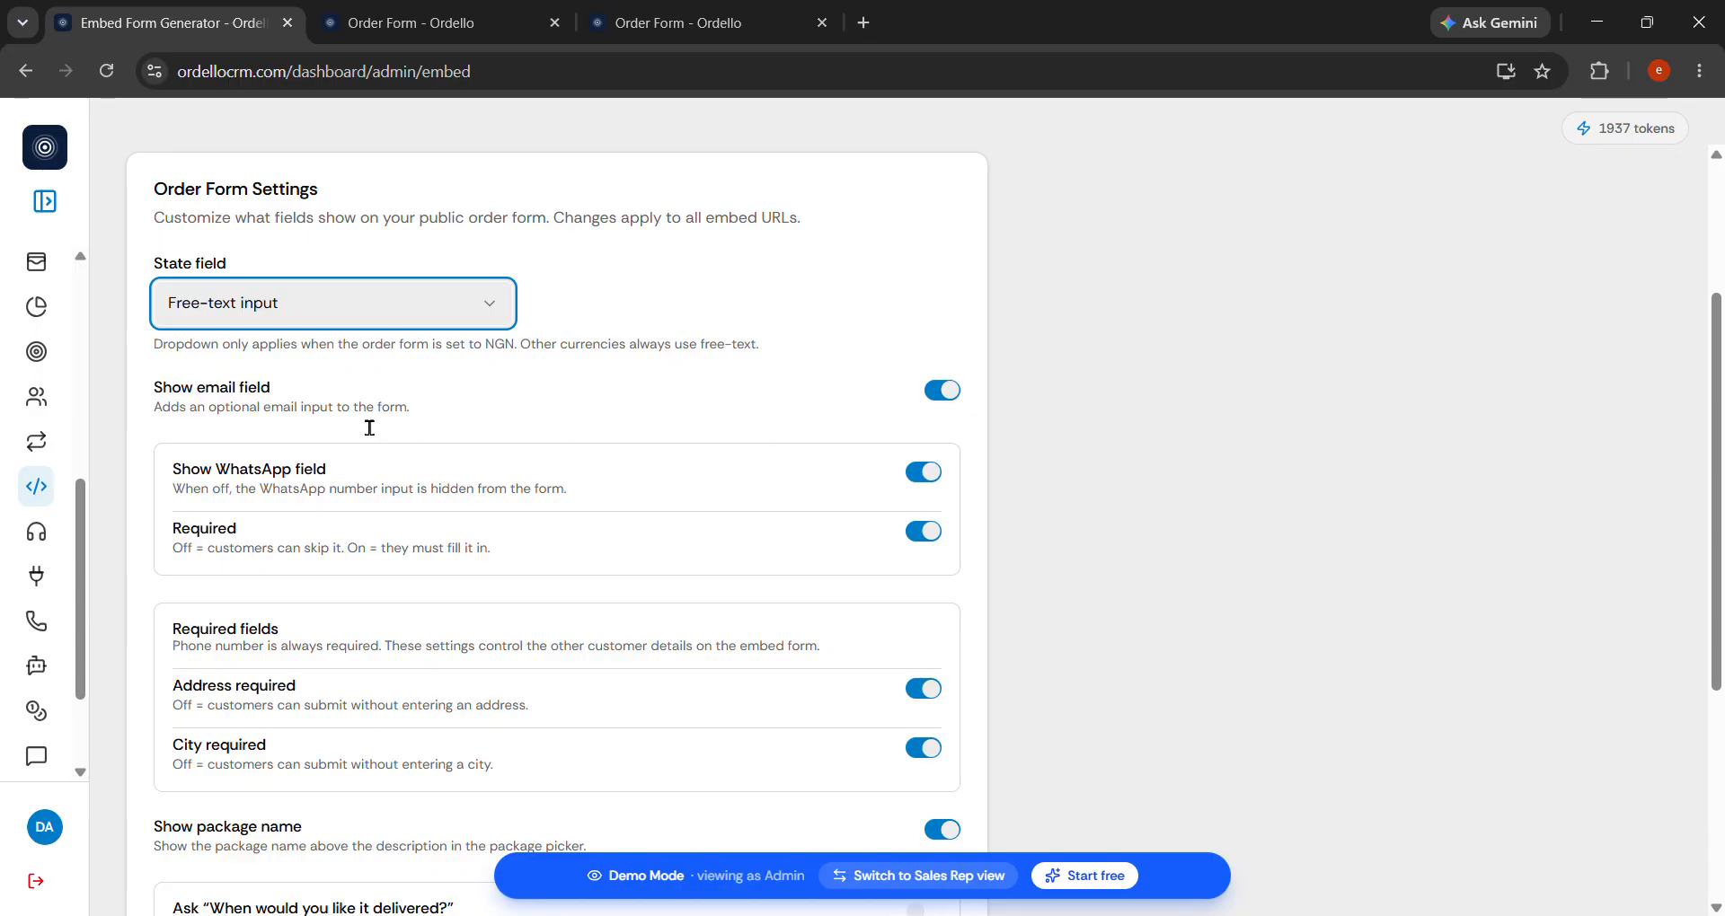
Turn off the e-mail field, save the settings, and confirm it is gone on the reloaded form.
{"action": "left_click", "coordinate": [463, 27]}
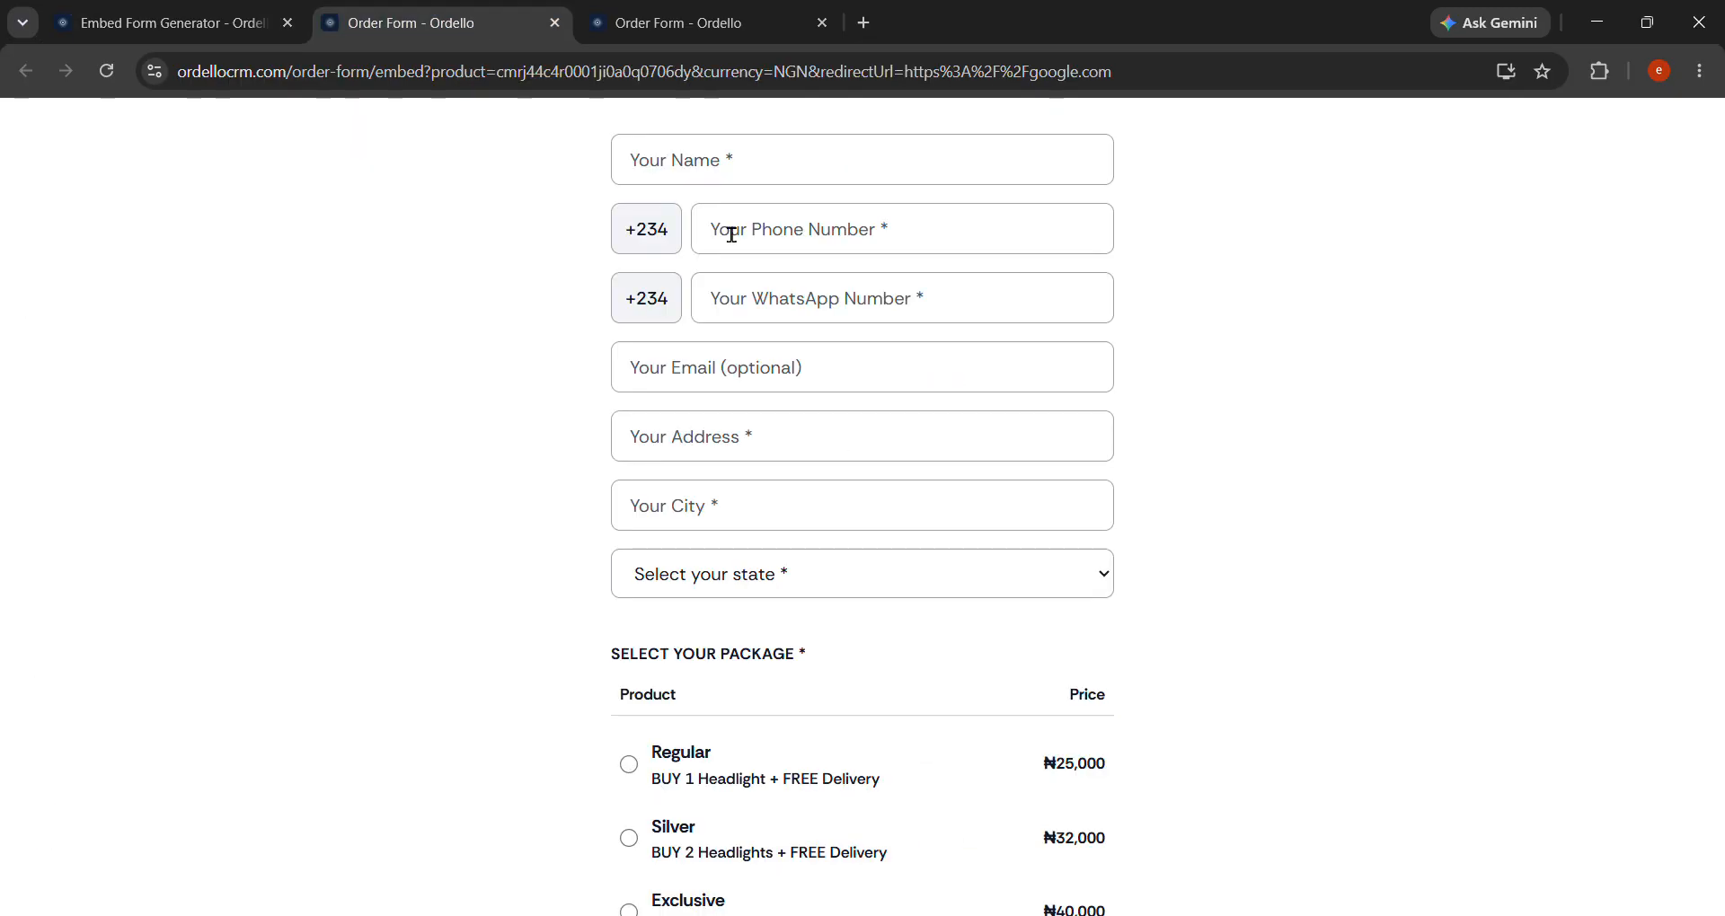
{"action": "left_click", "coordinate": [817, 378]}
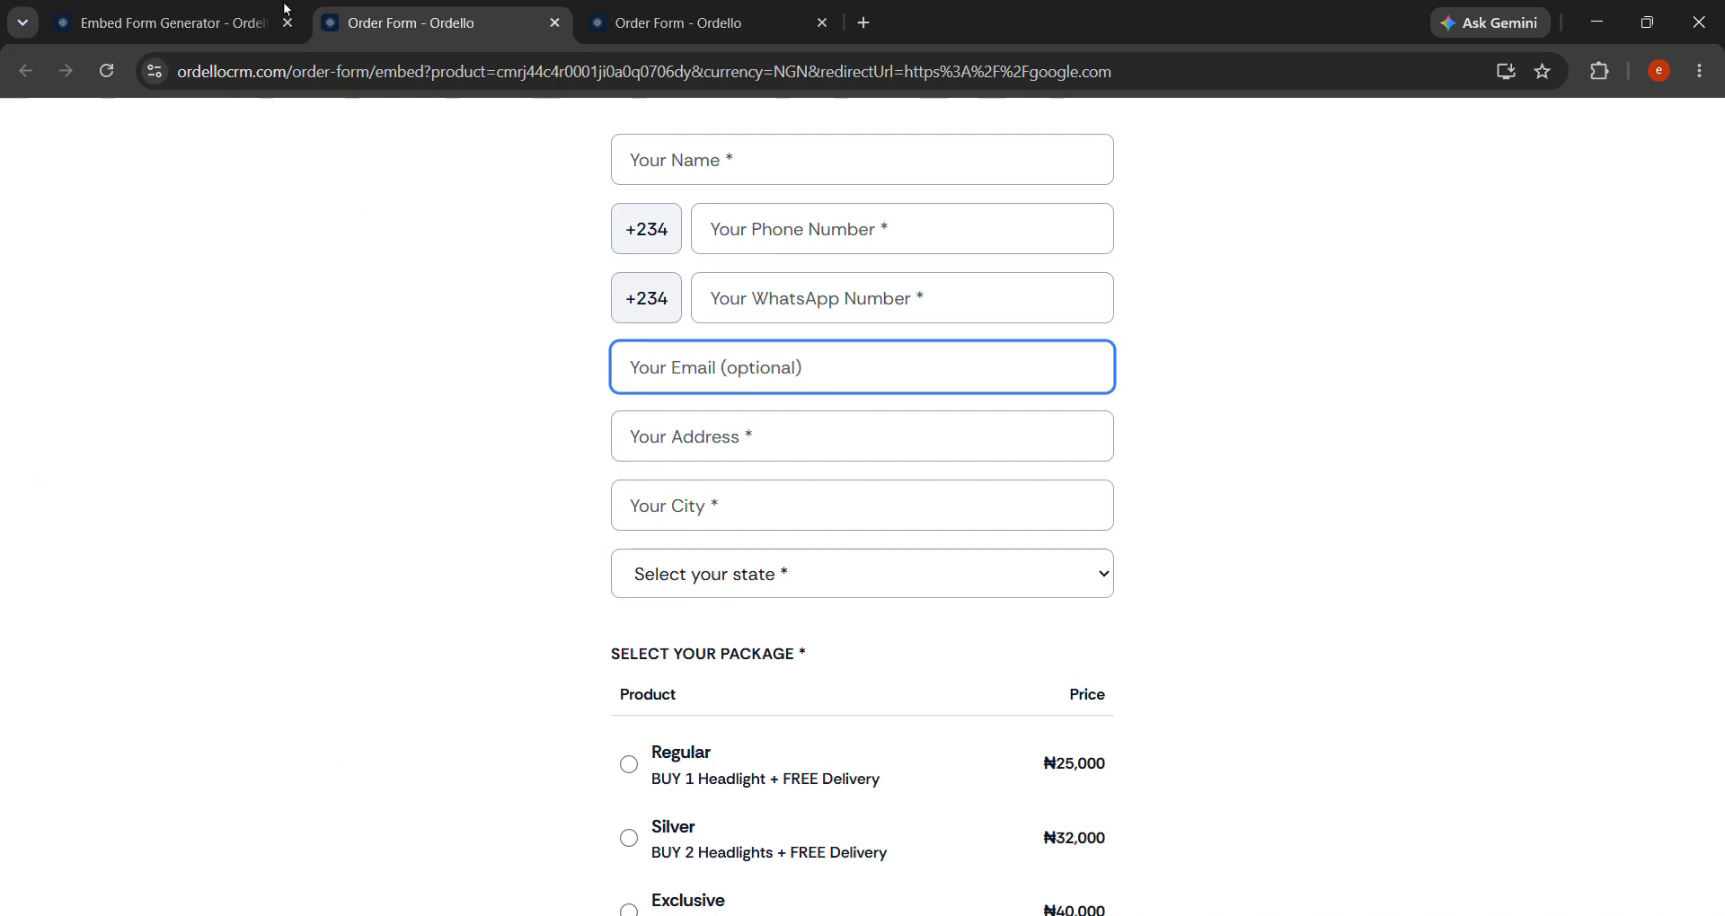
{"action": "left_click", "coordinate": [221, 11]}
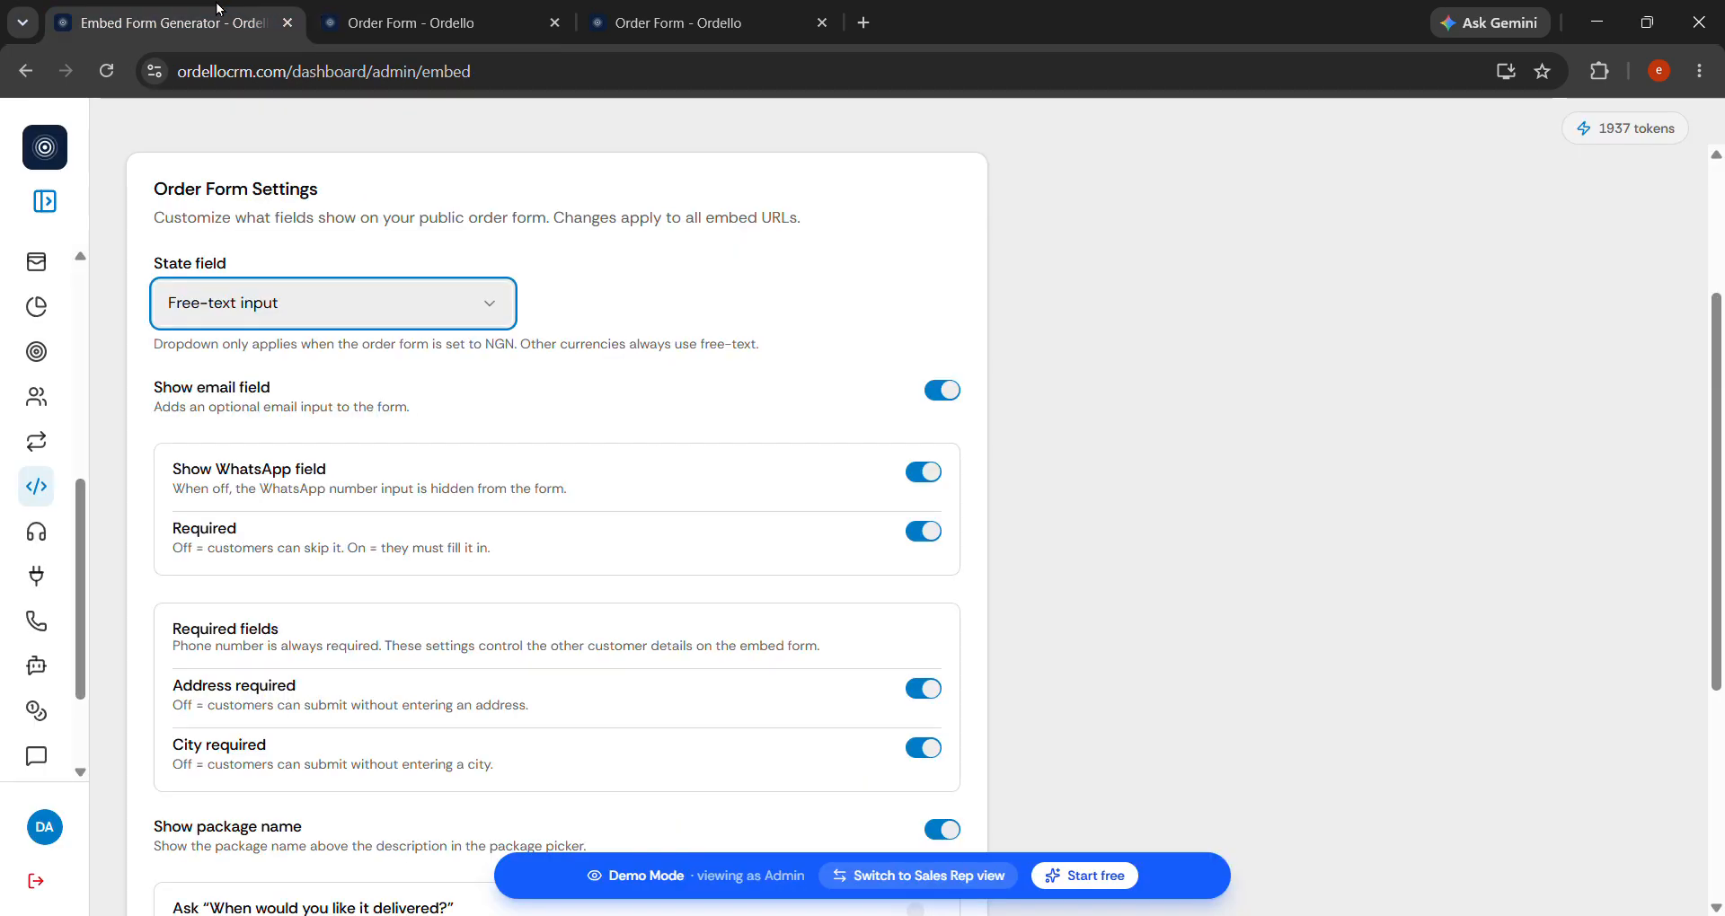
{"action": "left_click", "coordinate": [955, 400]}
{"action": "scroll", "coordinate": [632, 504], "scroll_direction": "down", "scroll_amount": 4}
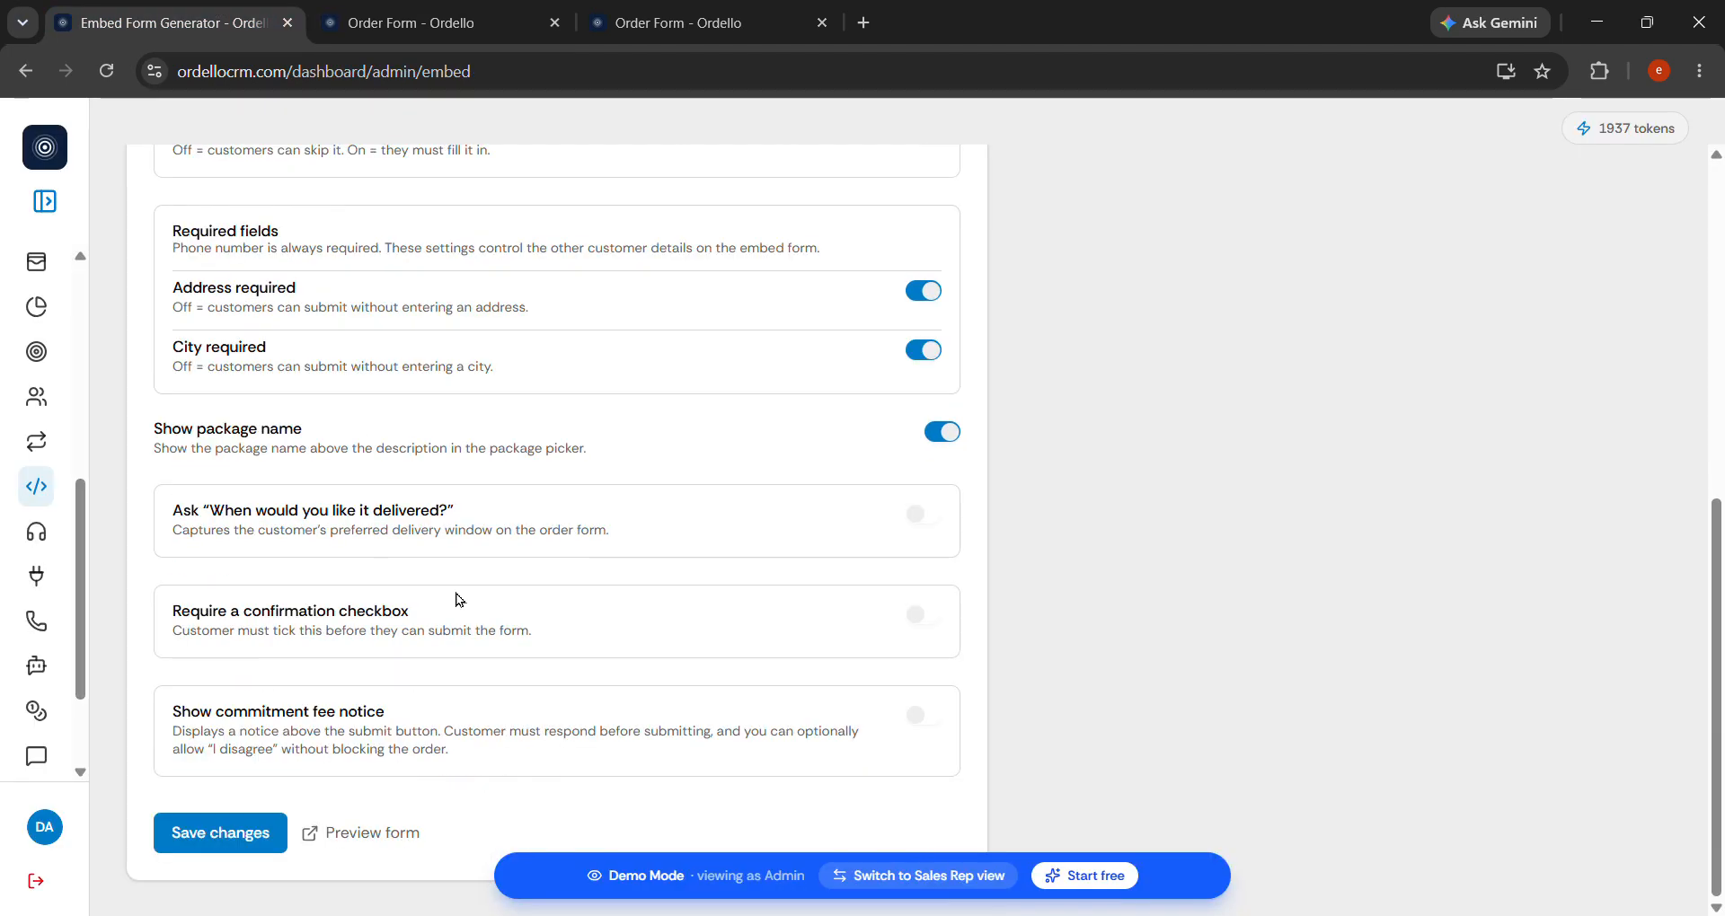
{"action": "left_click", "coordinate": [262, 848]}
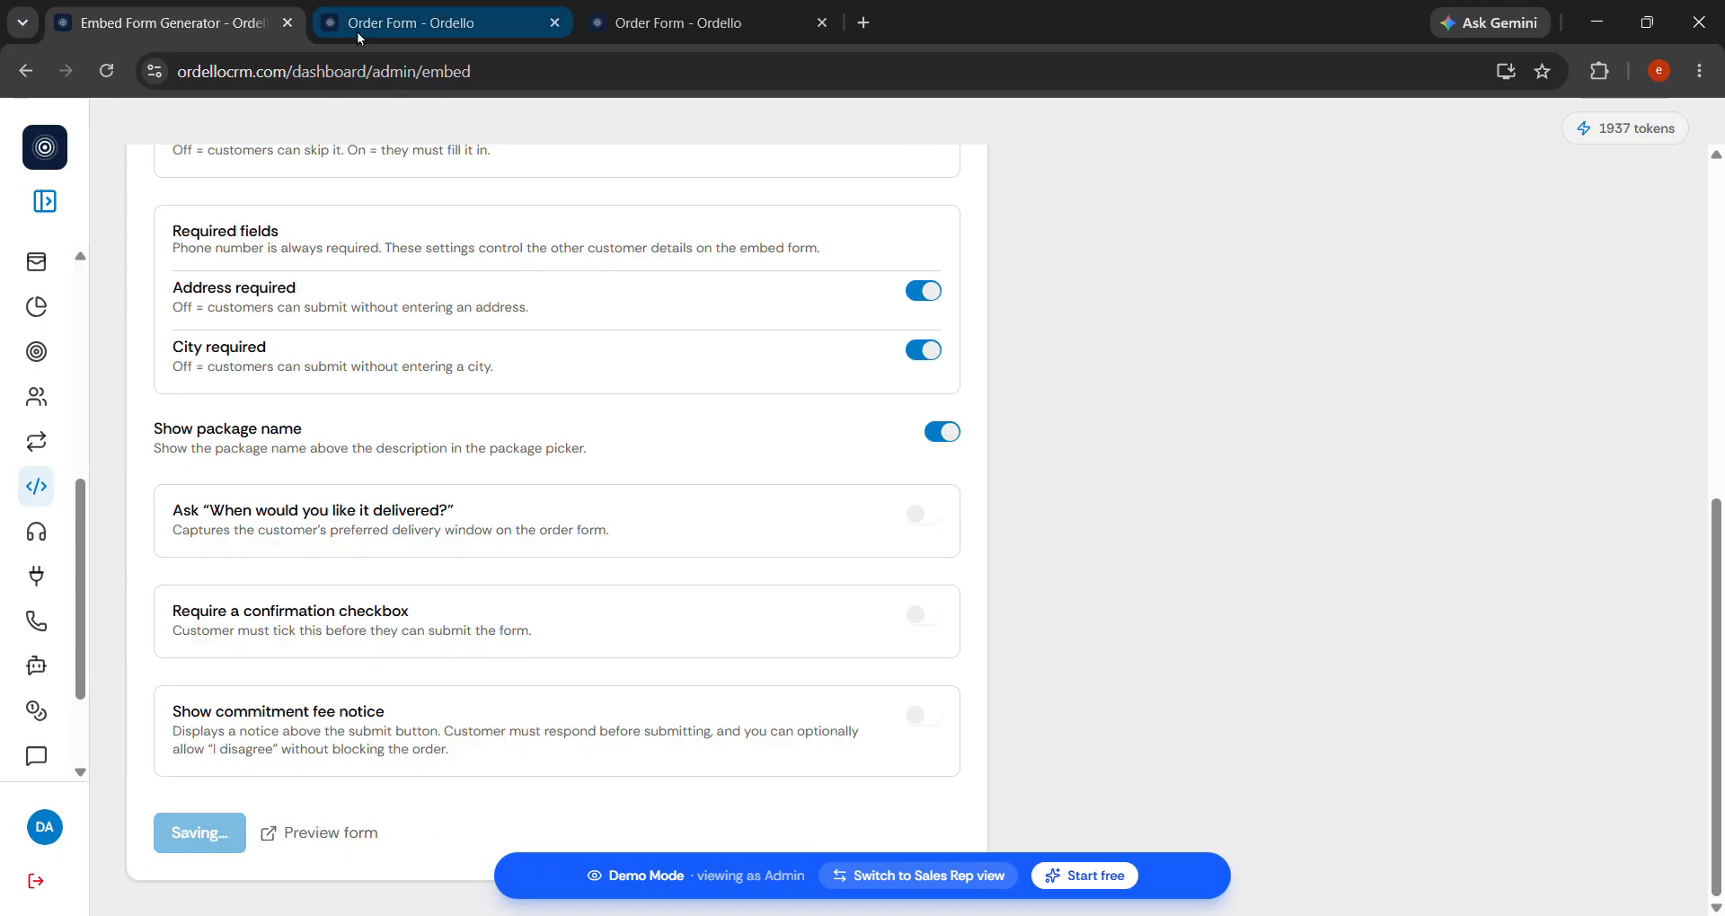
{"action": "left_click", "coordinate": [427, 10]}
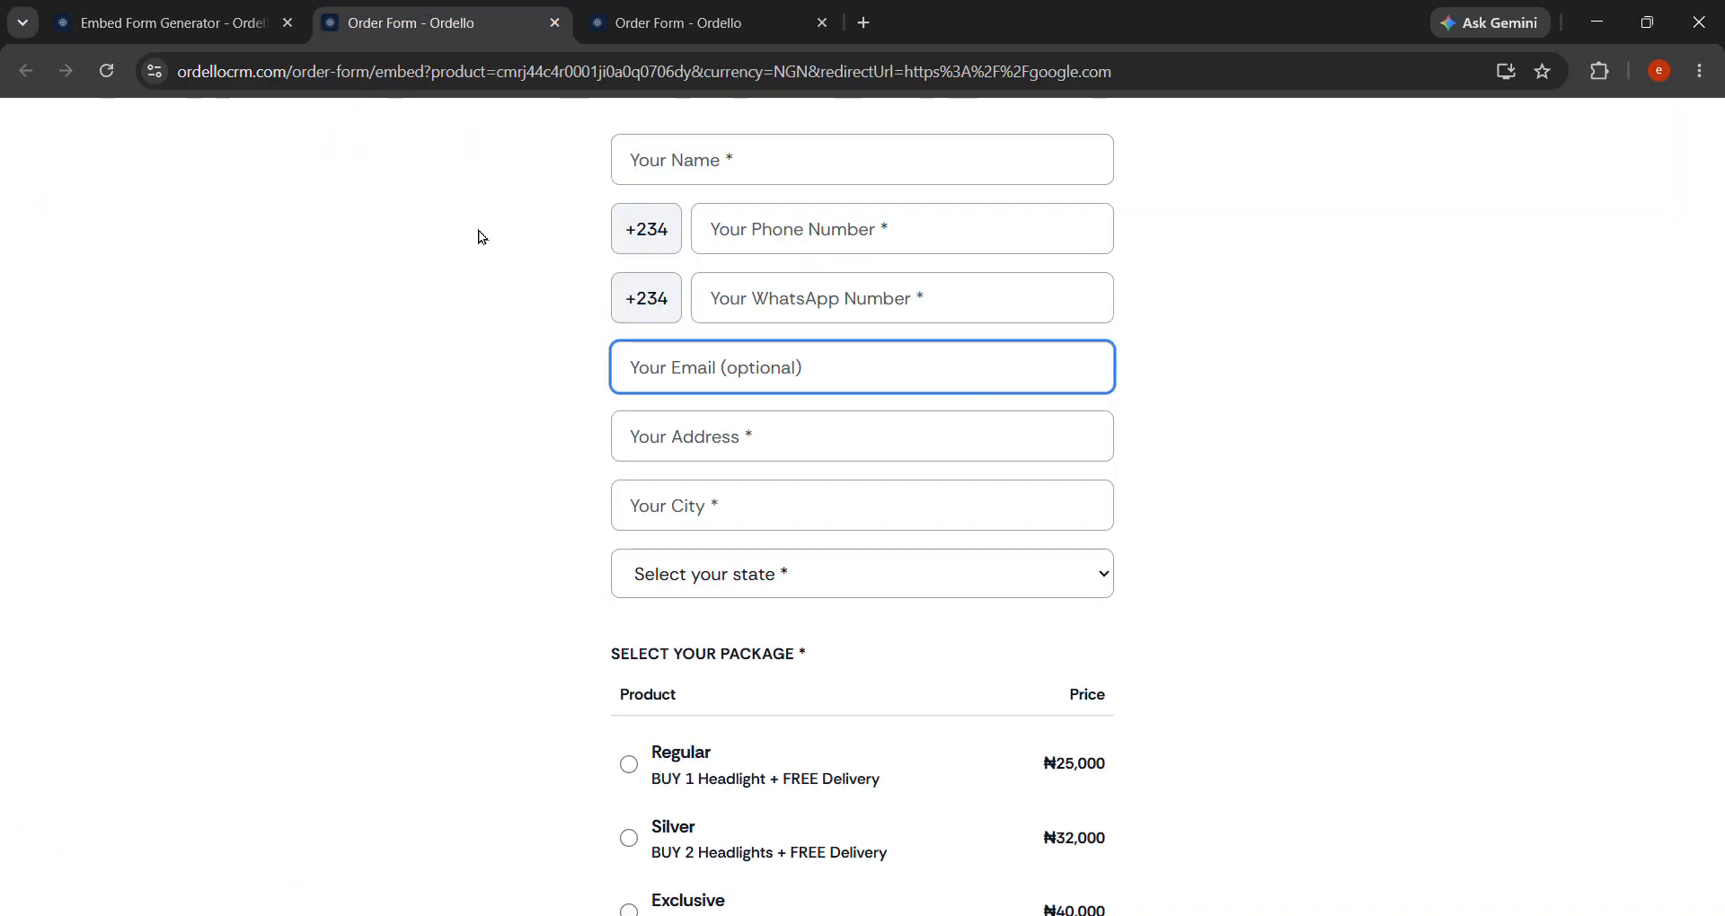
{"action": "left_click", "coordinate": [109, 78]}
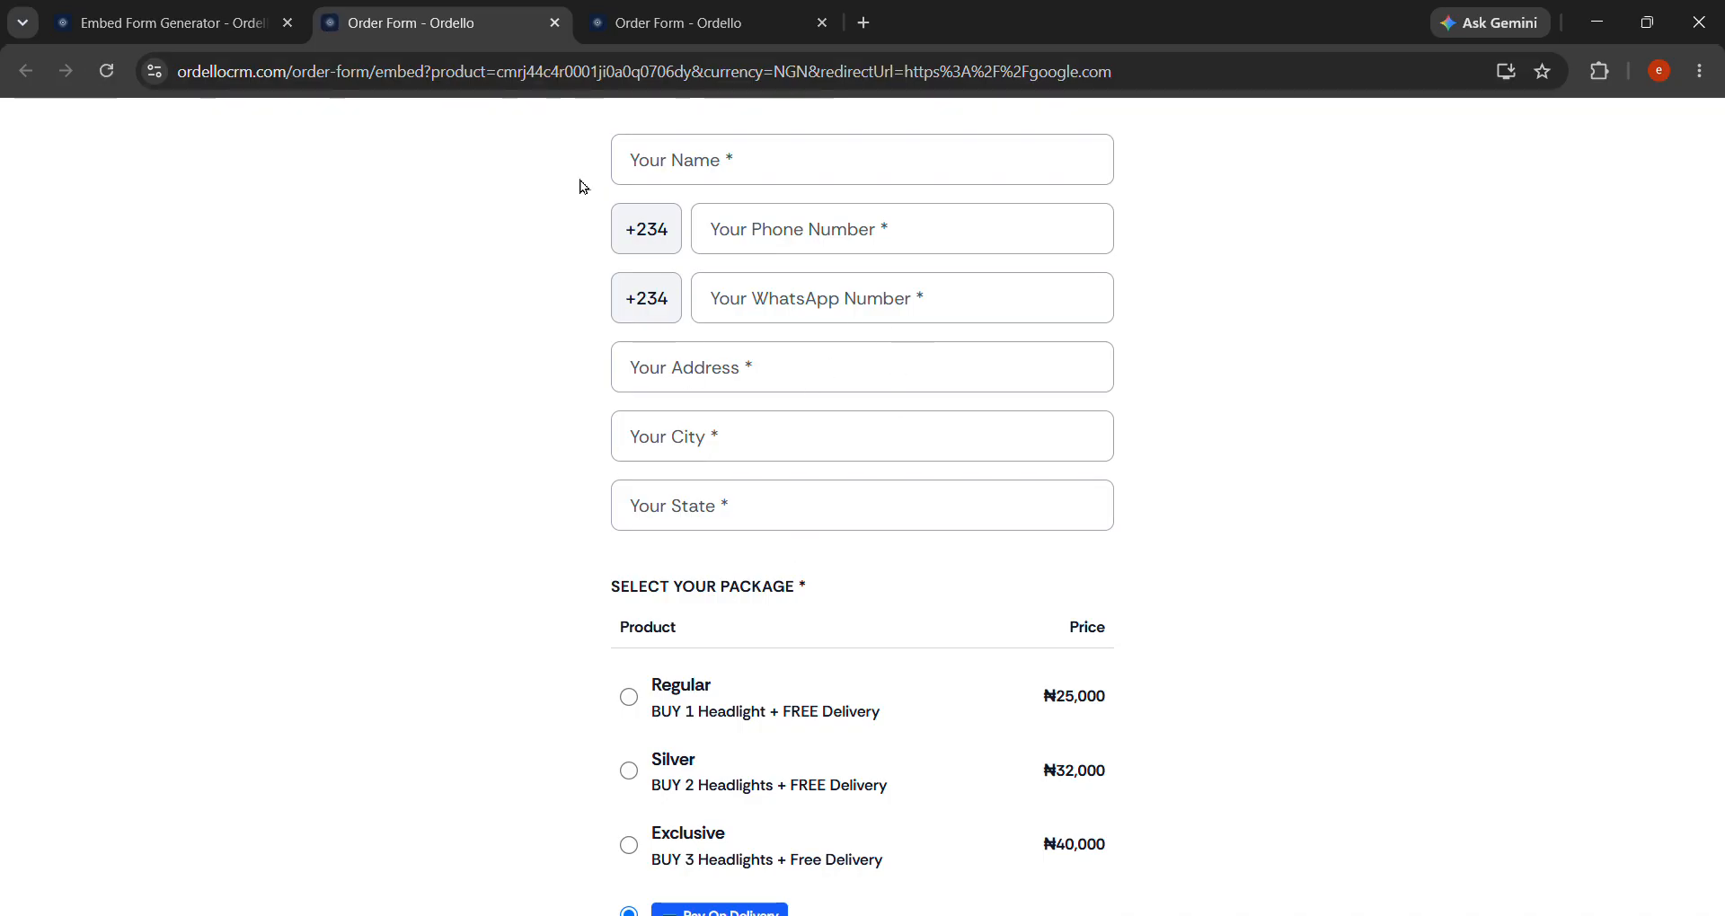
{"action": "left_click", "coordinate": [179, 11]}
{"action": "scroll", "coordinate": [658, 378], "scroll_direction": "up", "scroll_amount": 3}
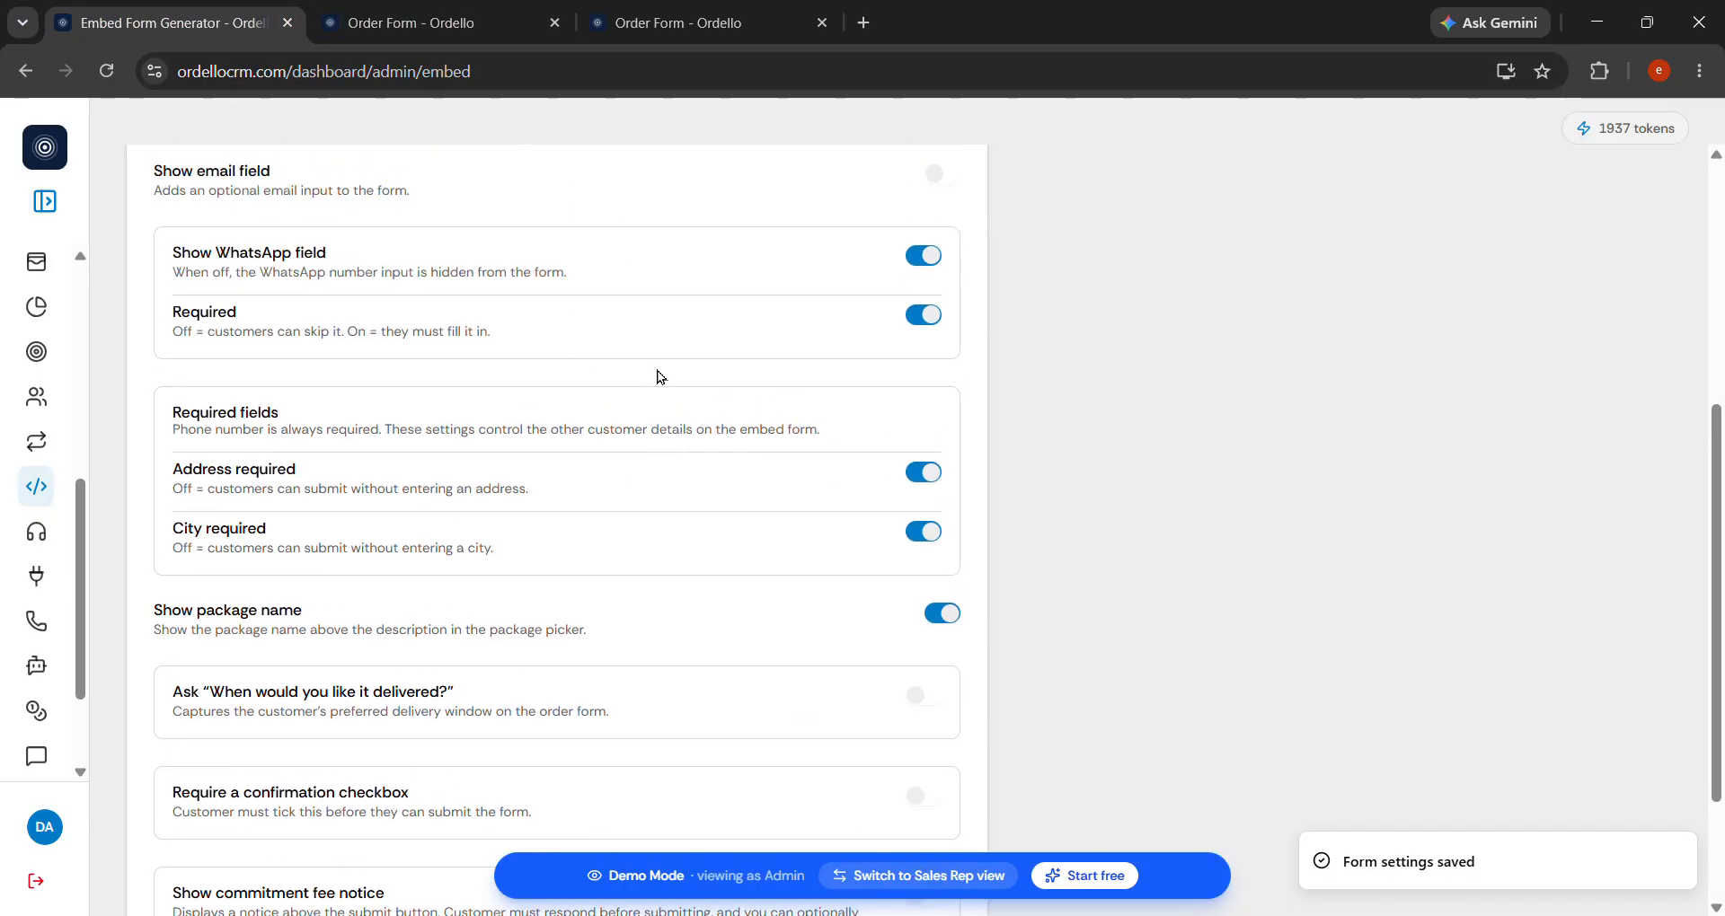
Toggle Address required off and back on so the address stays required.
{"action": "scroll", "coordinate": [658, 377], "scroll_direction": "up", "scroll_amount": 1}
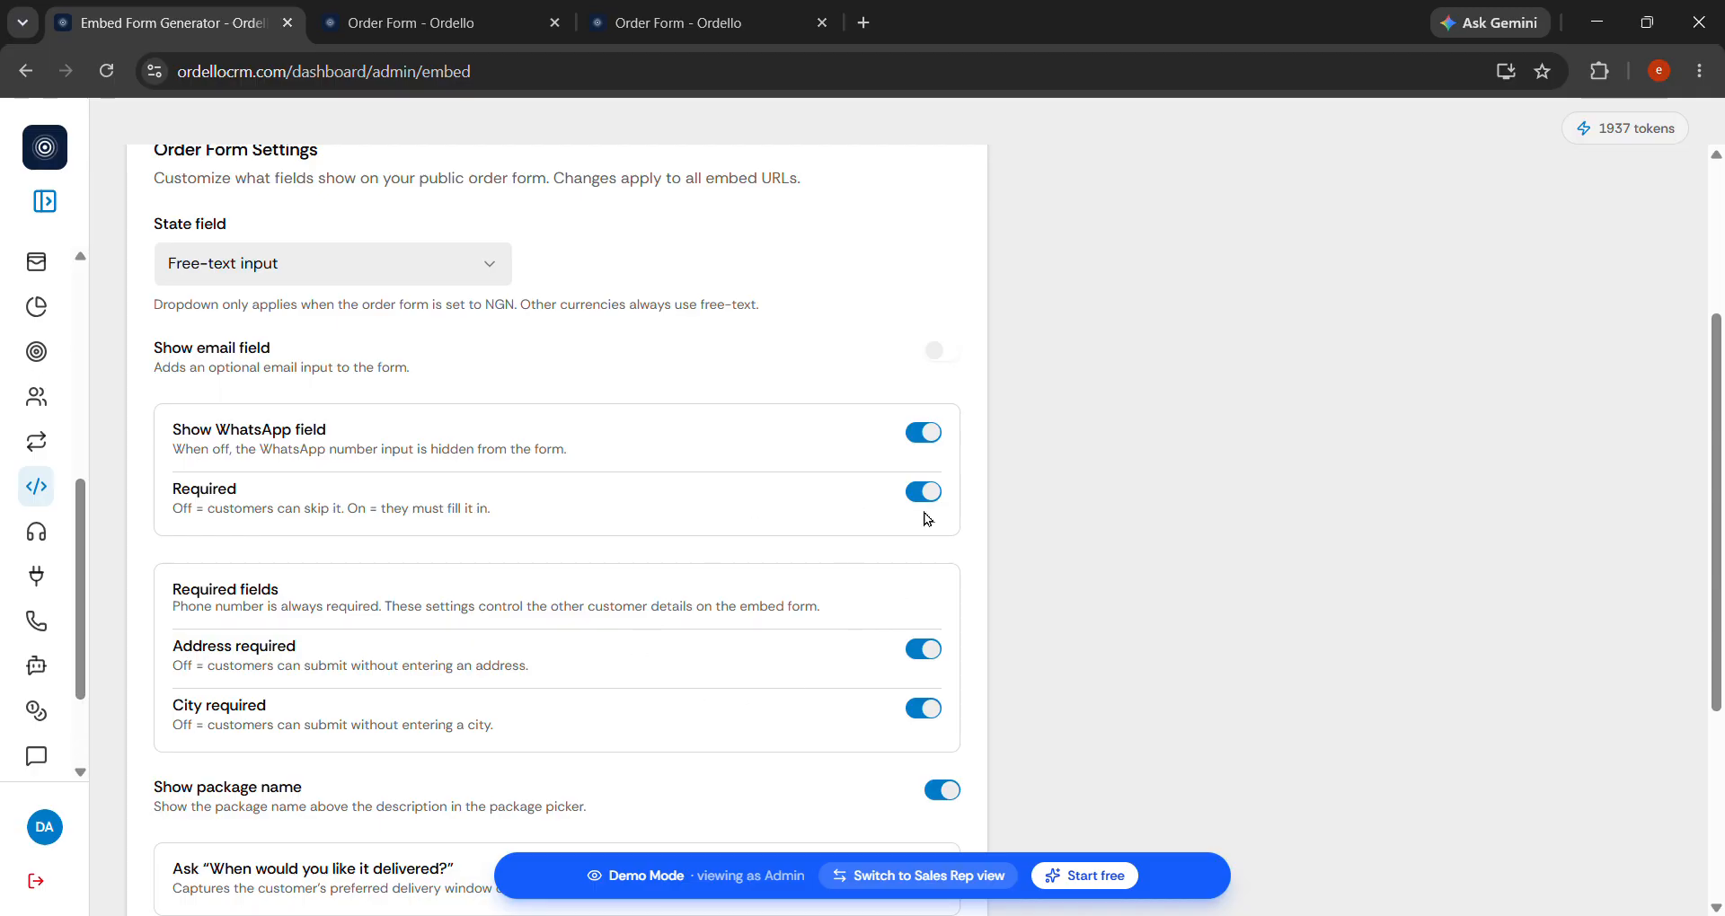
{"action": "scroll", "coordinate": [929, 508], "scroll_direction": "down", "scroll_amount": 3}
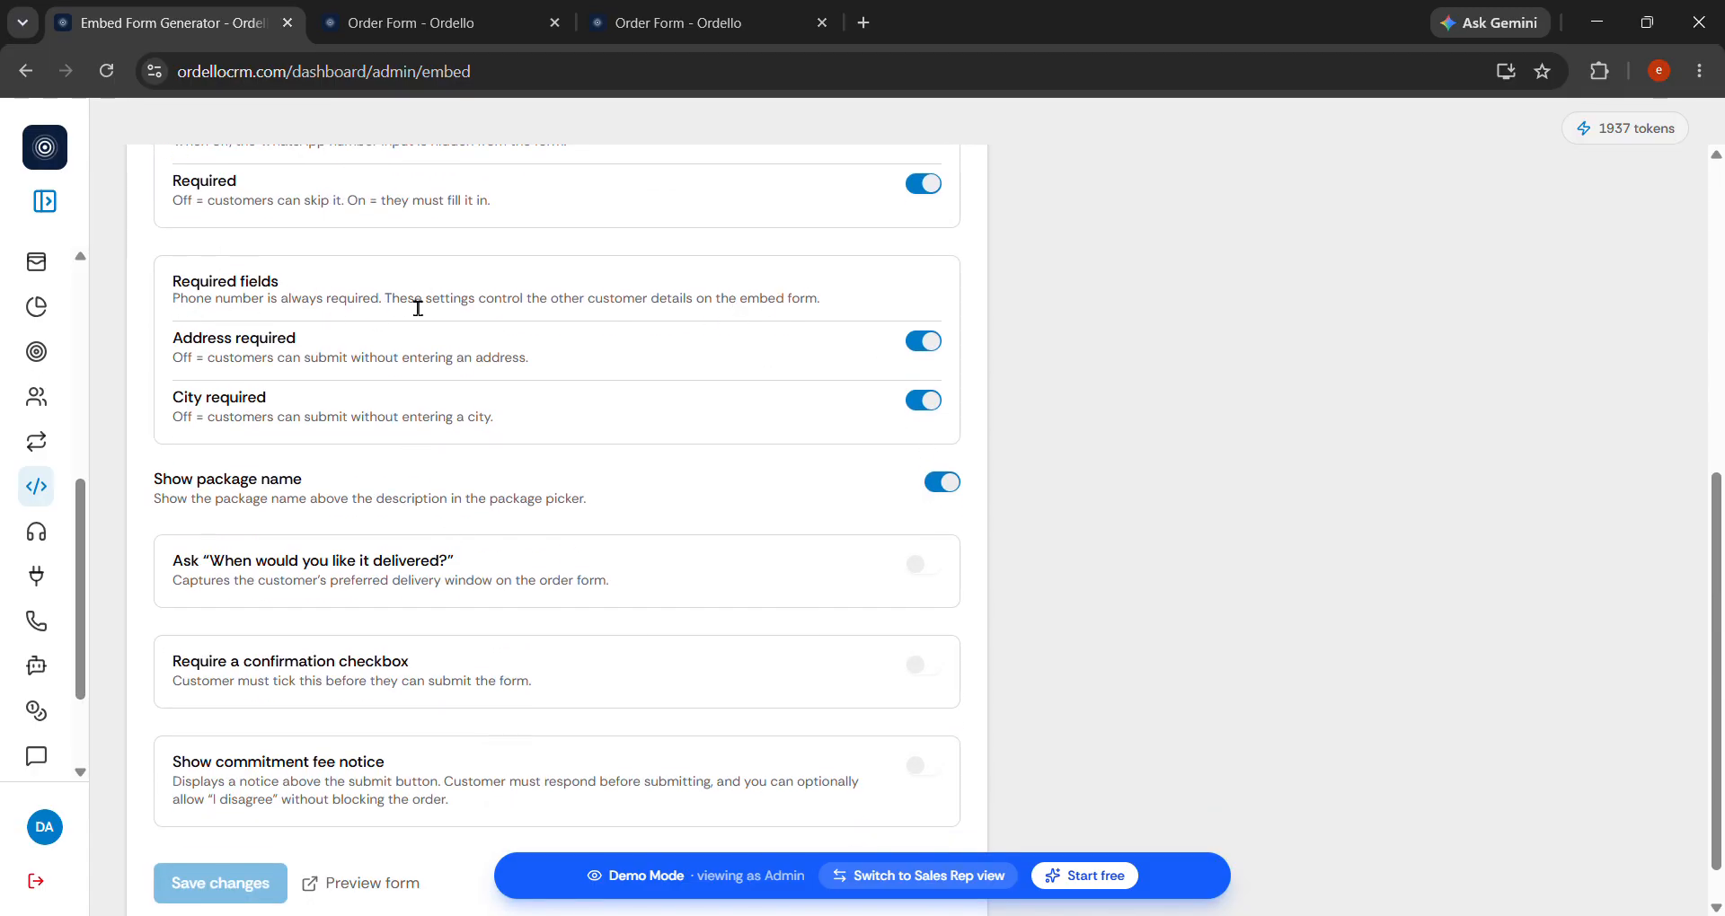
{"action": "triple_click", "coordinate": [418, 307]}
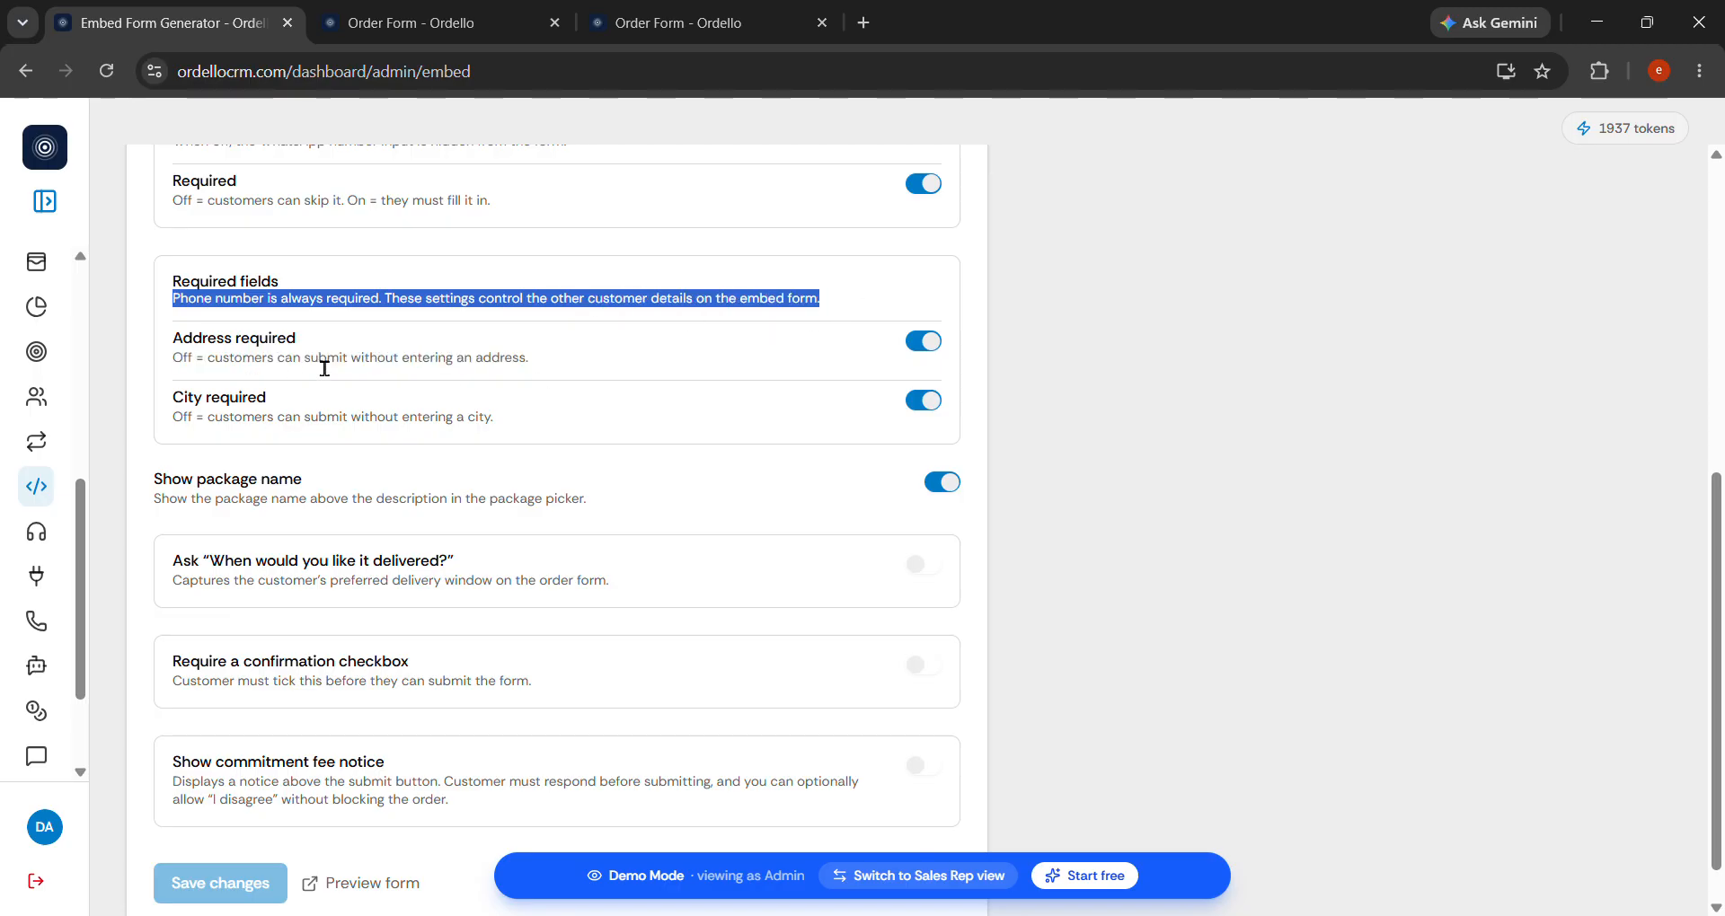
{"action": "left_click", "coordinate": [923, 341]}
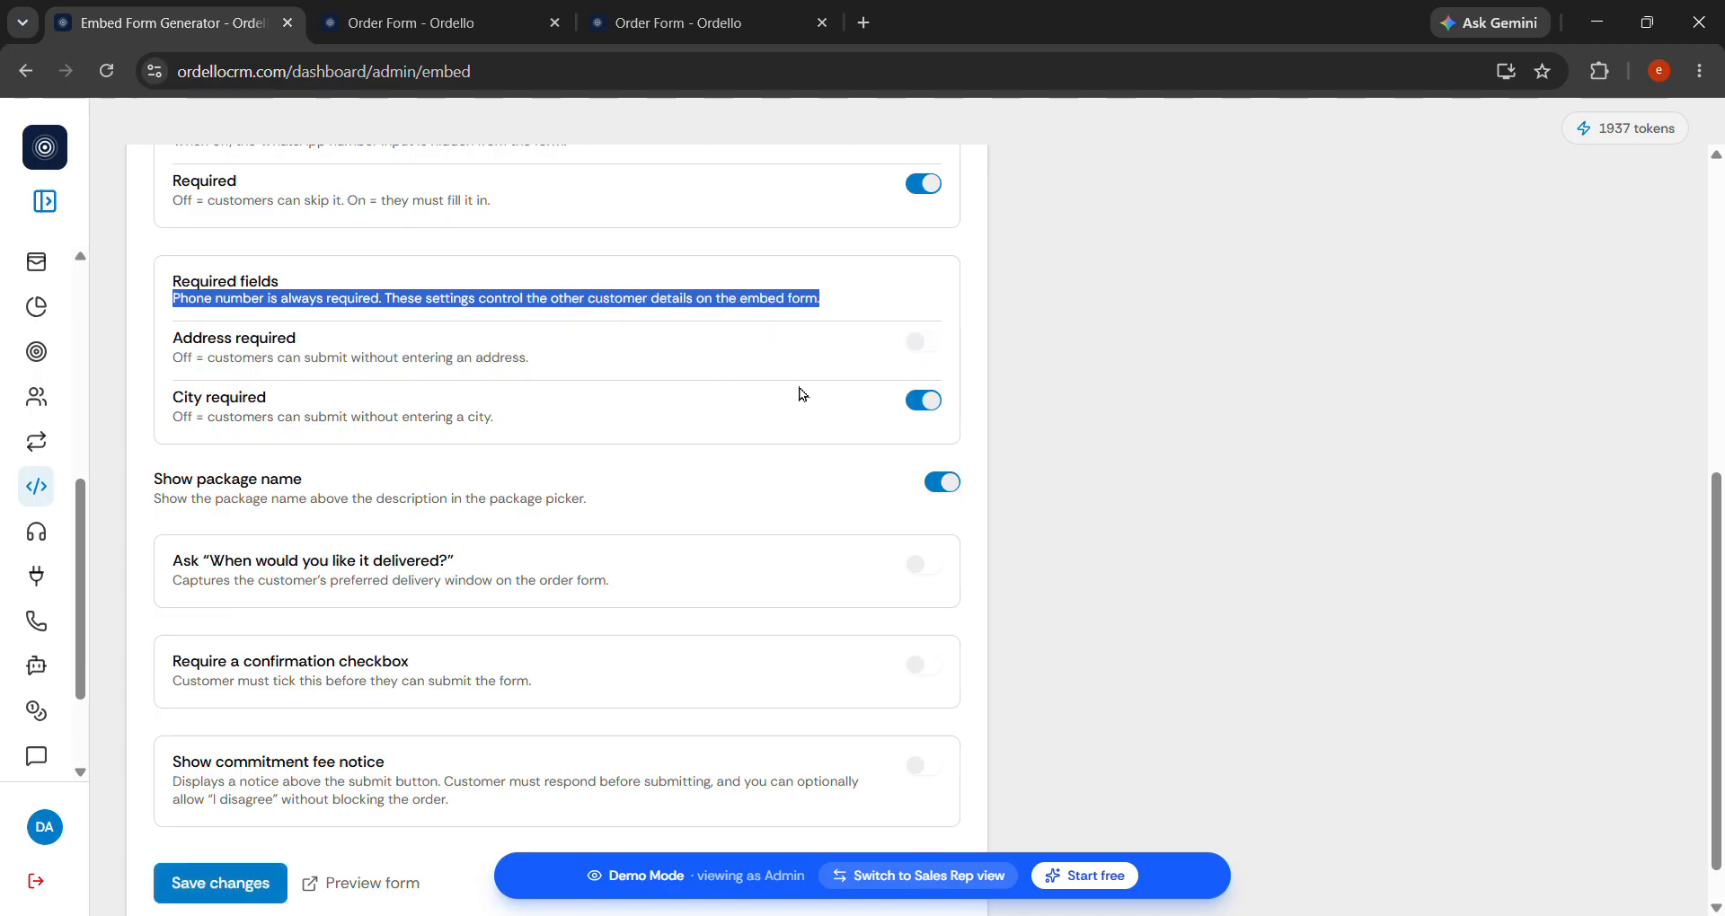
{"action": "left_click", "coordinate": [927, 351]}
{"action": "left_click", "coordinate": [679, 507]}
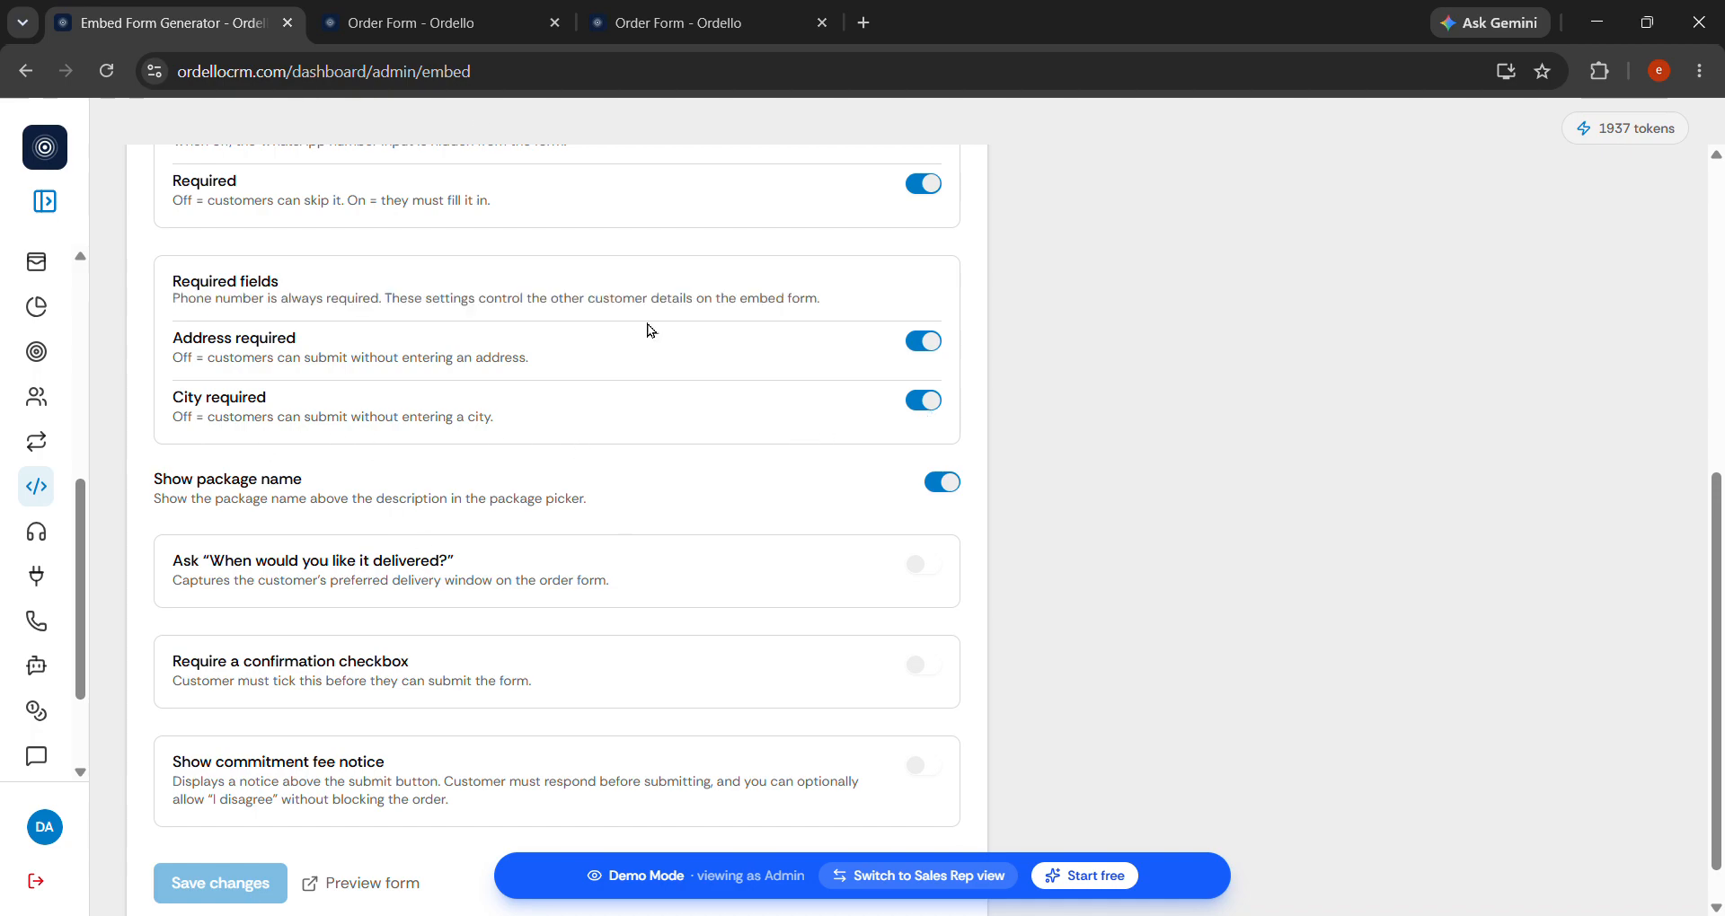
Check the required City field on the live order form preview.
{"action": "left_click", "coordinate": [484, 12]}
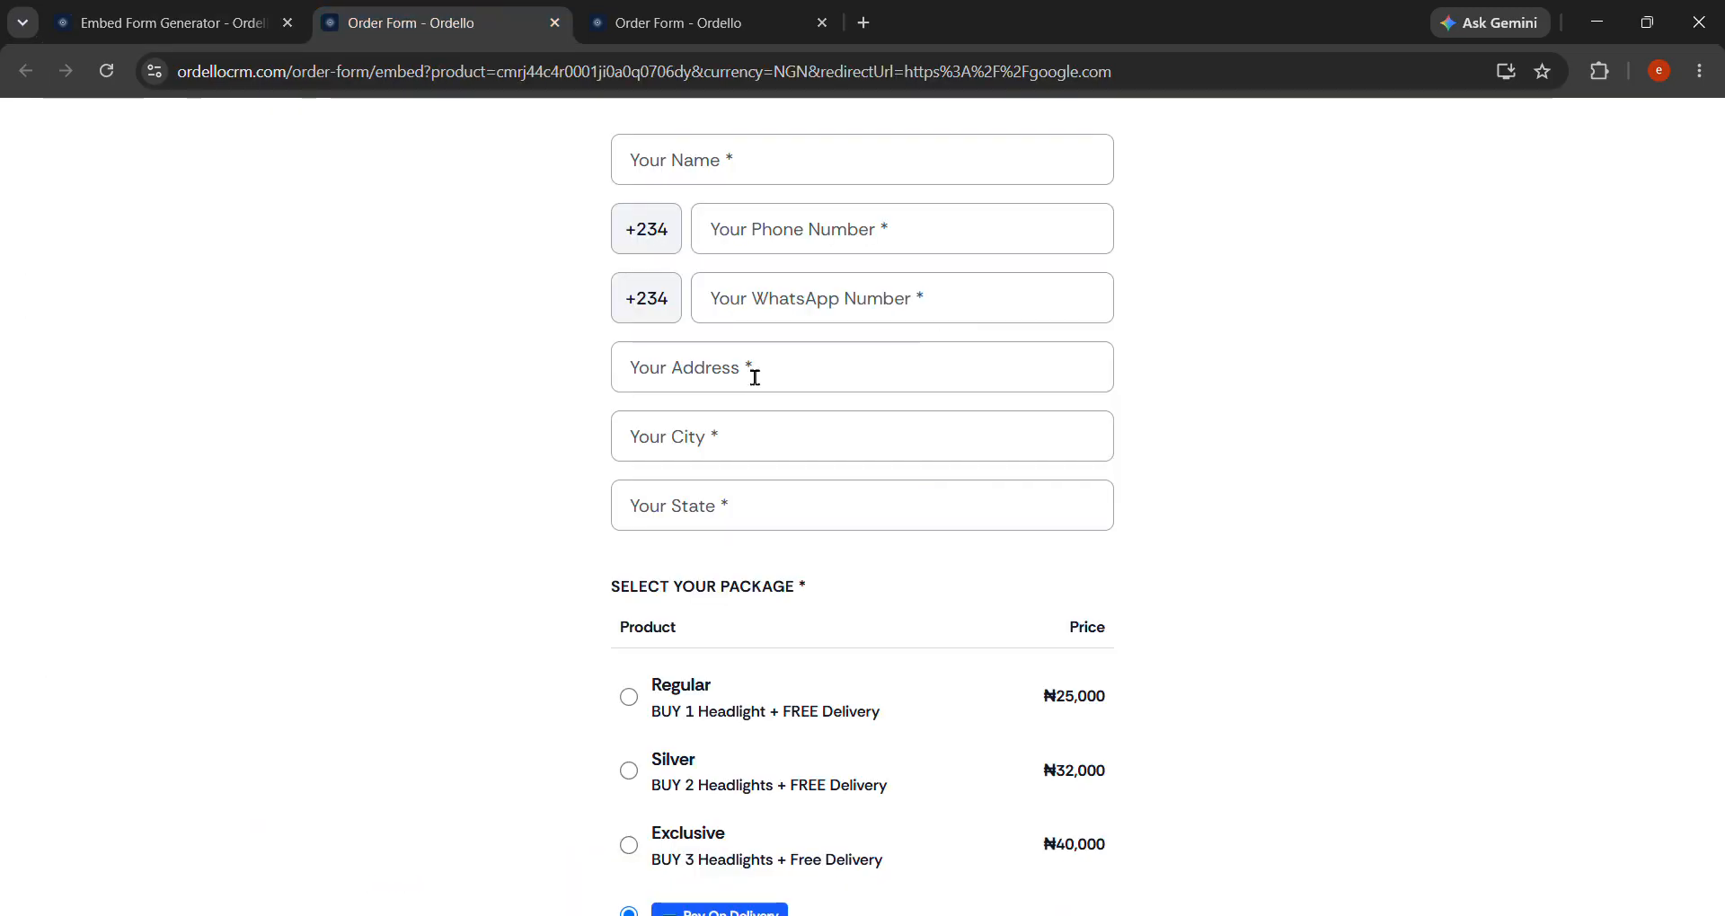
{"action": "left_click", "coordinate": [739, 459]}
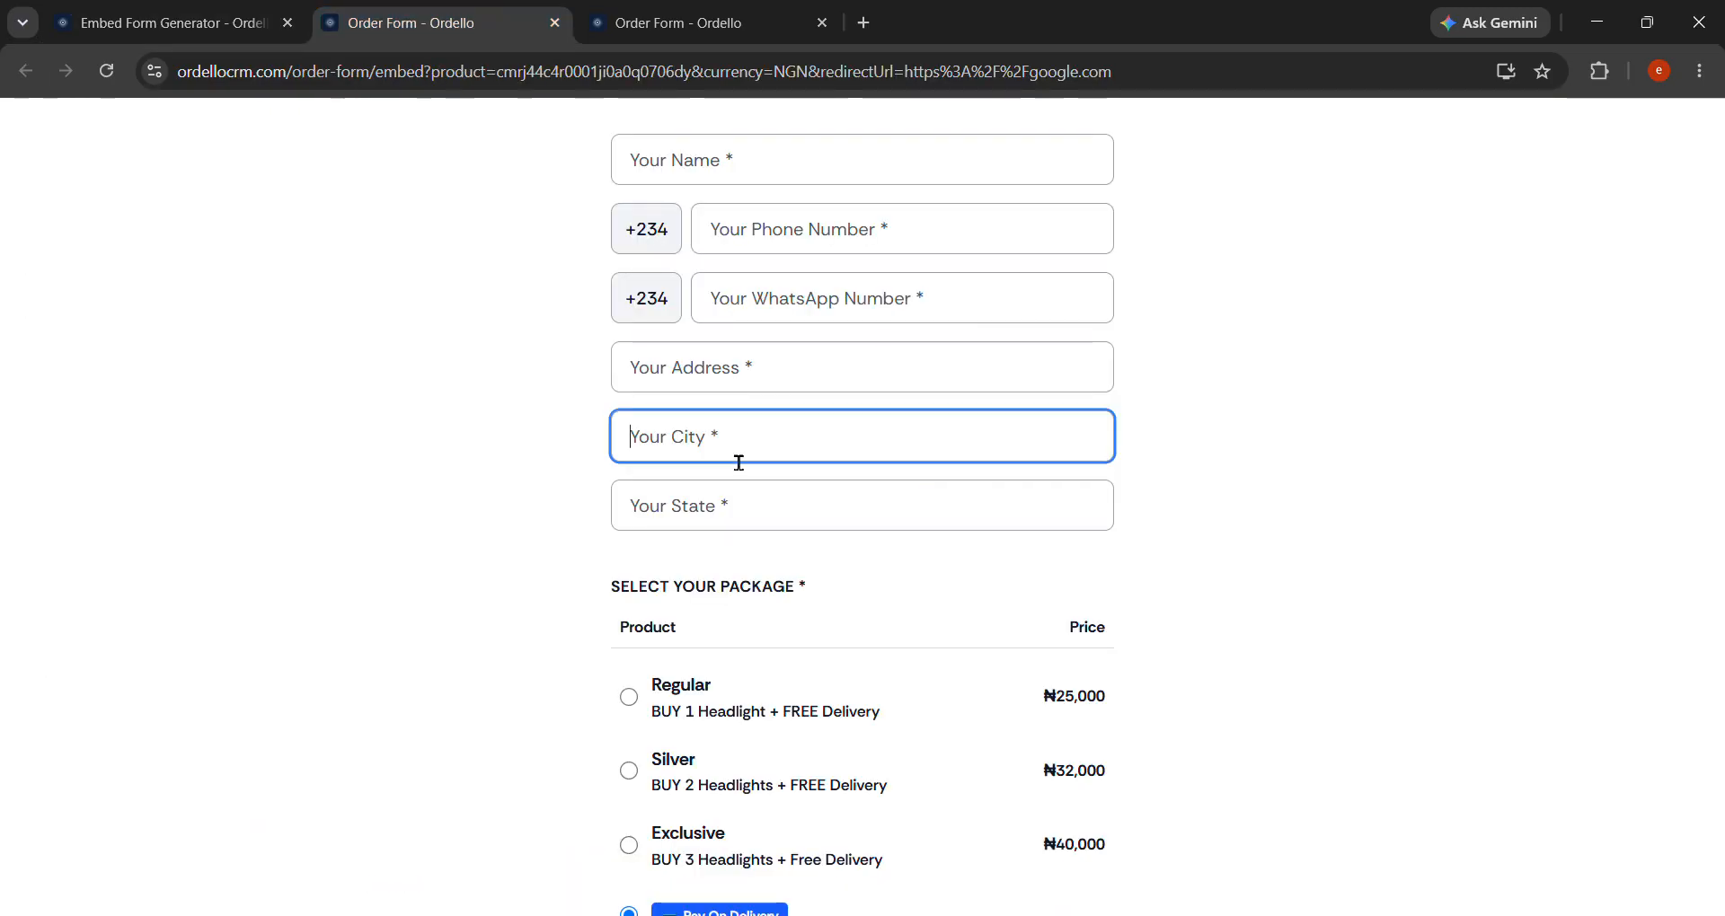
{"action": "left_click", "coordinate": [159, 13]}
{"action": "scroll", "coordinate": [617, 530], "scroll_direction": "down", "scroll_amount": 1}
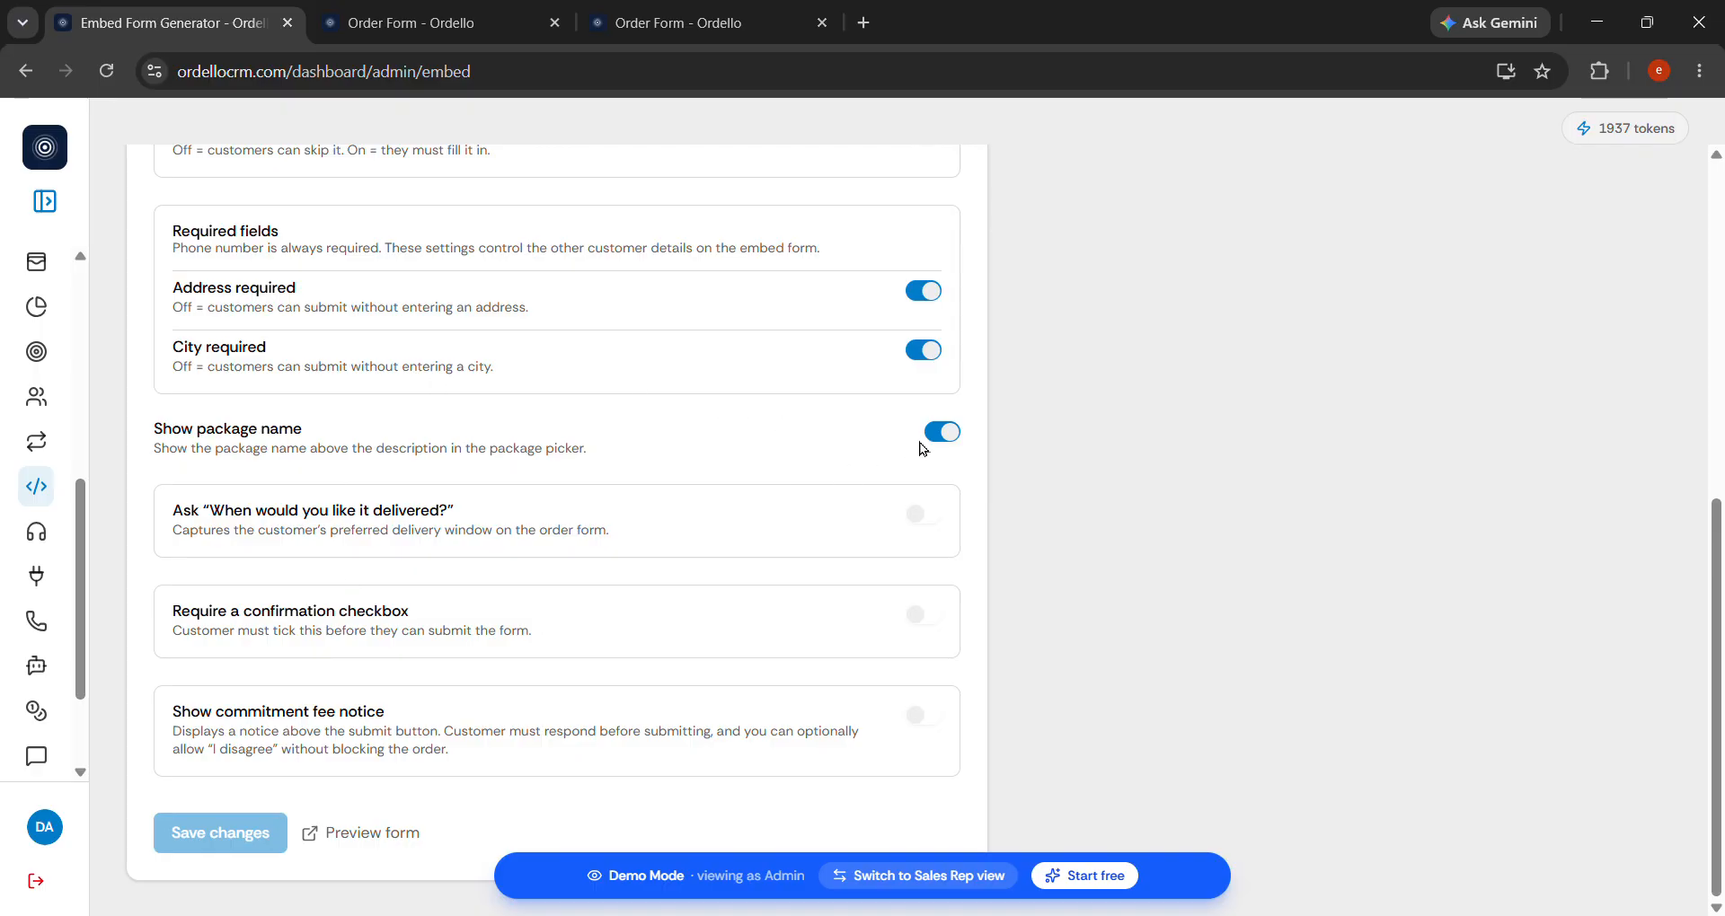
{"action": "left_click", "coordinate": [441, 24]}
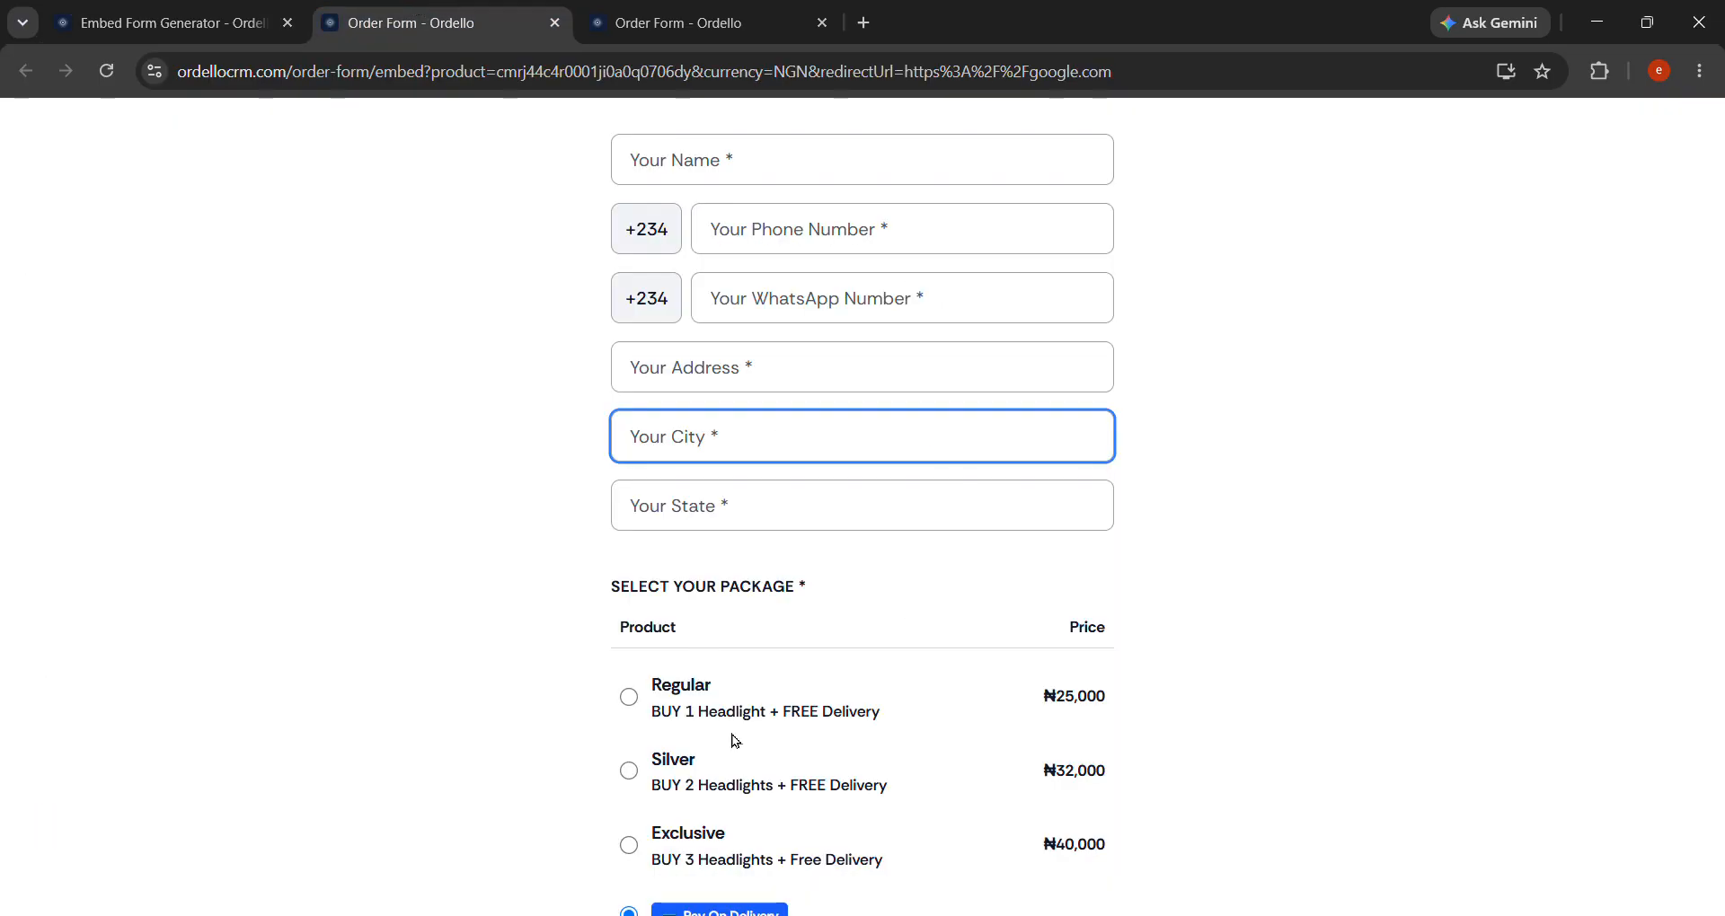
Highlight the Silver and Exclusive package names on the live order form.
{"action": "scroll", "coordinate": [735, 741], "scroll_direction": "down", "scroll_amount": 2}
{"action": "left_click_drag", "start_coordinate": [723, 544], "coordinate": [660, 546]}
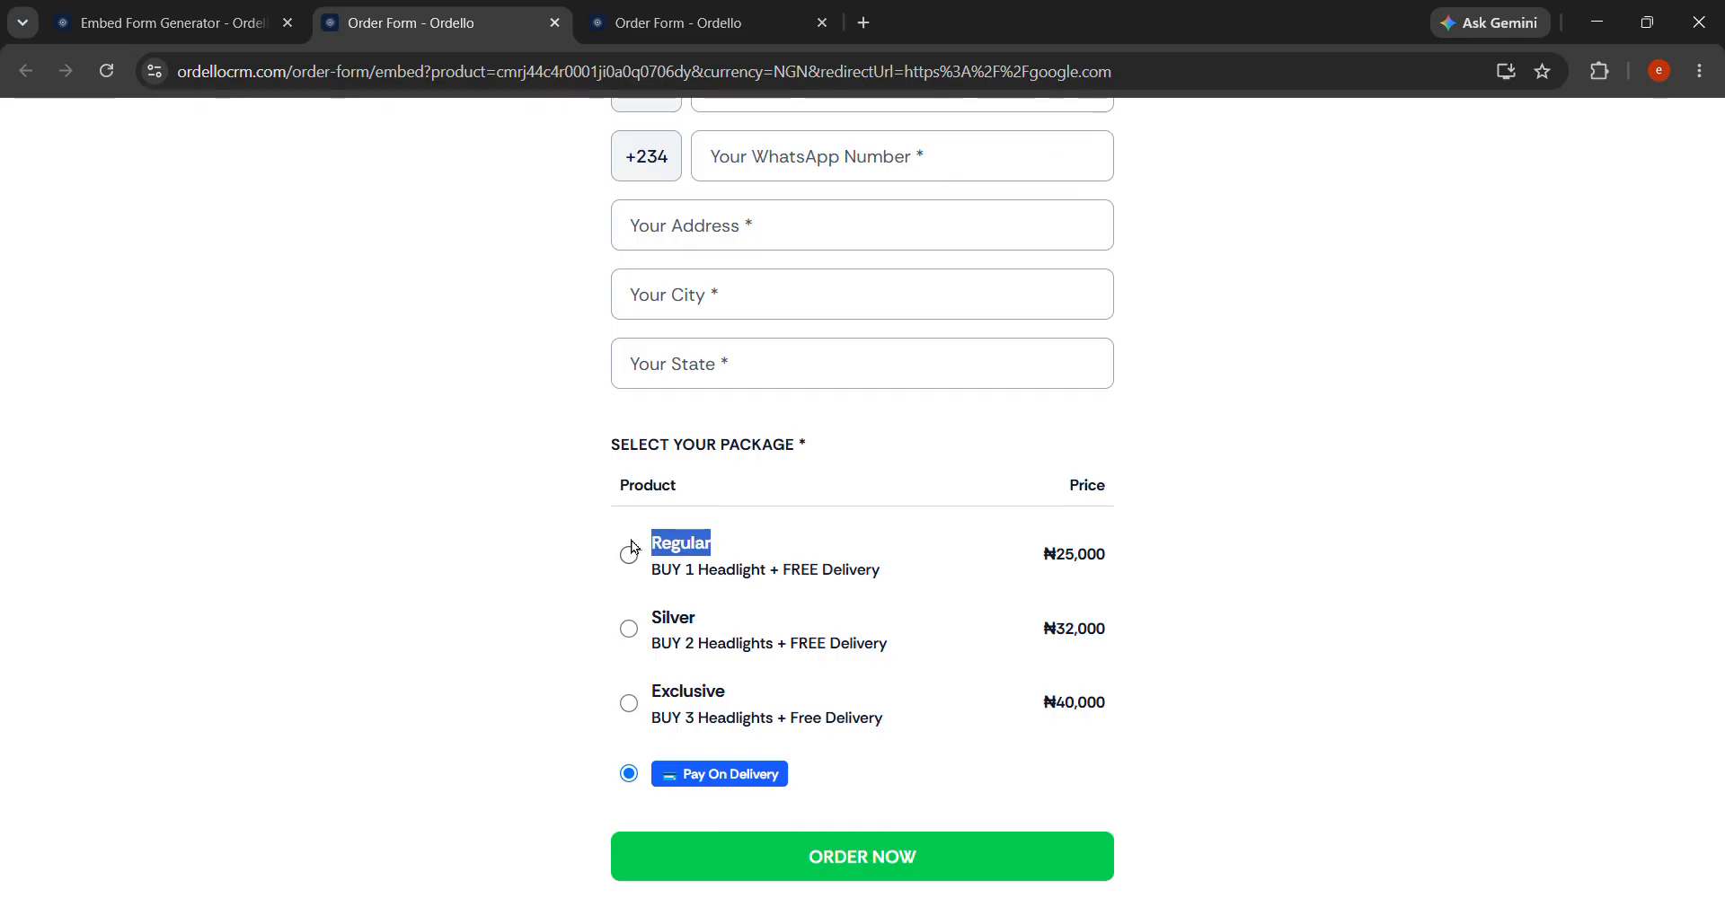
{"action": "left_click_drag", "start_coordinate": [708, 616], "coordinate": [626, 617]}
{"action": "left_click_drag", "start_coordinate": [727, 692], "coordinate": [629, 702]}
{"action": "left_click", "coordinate": [155, 9]}
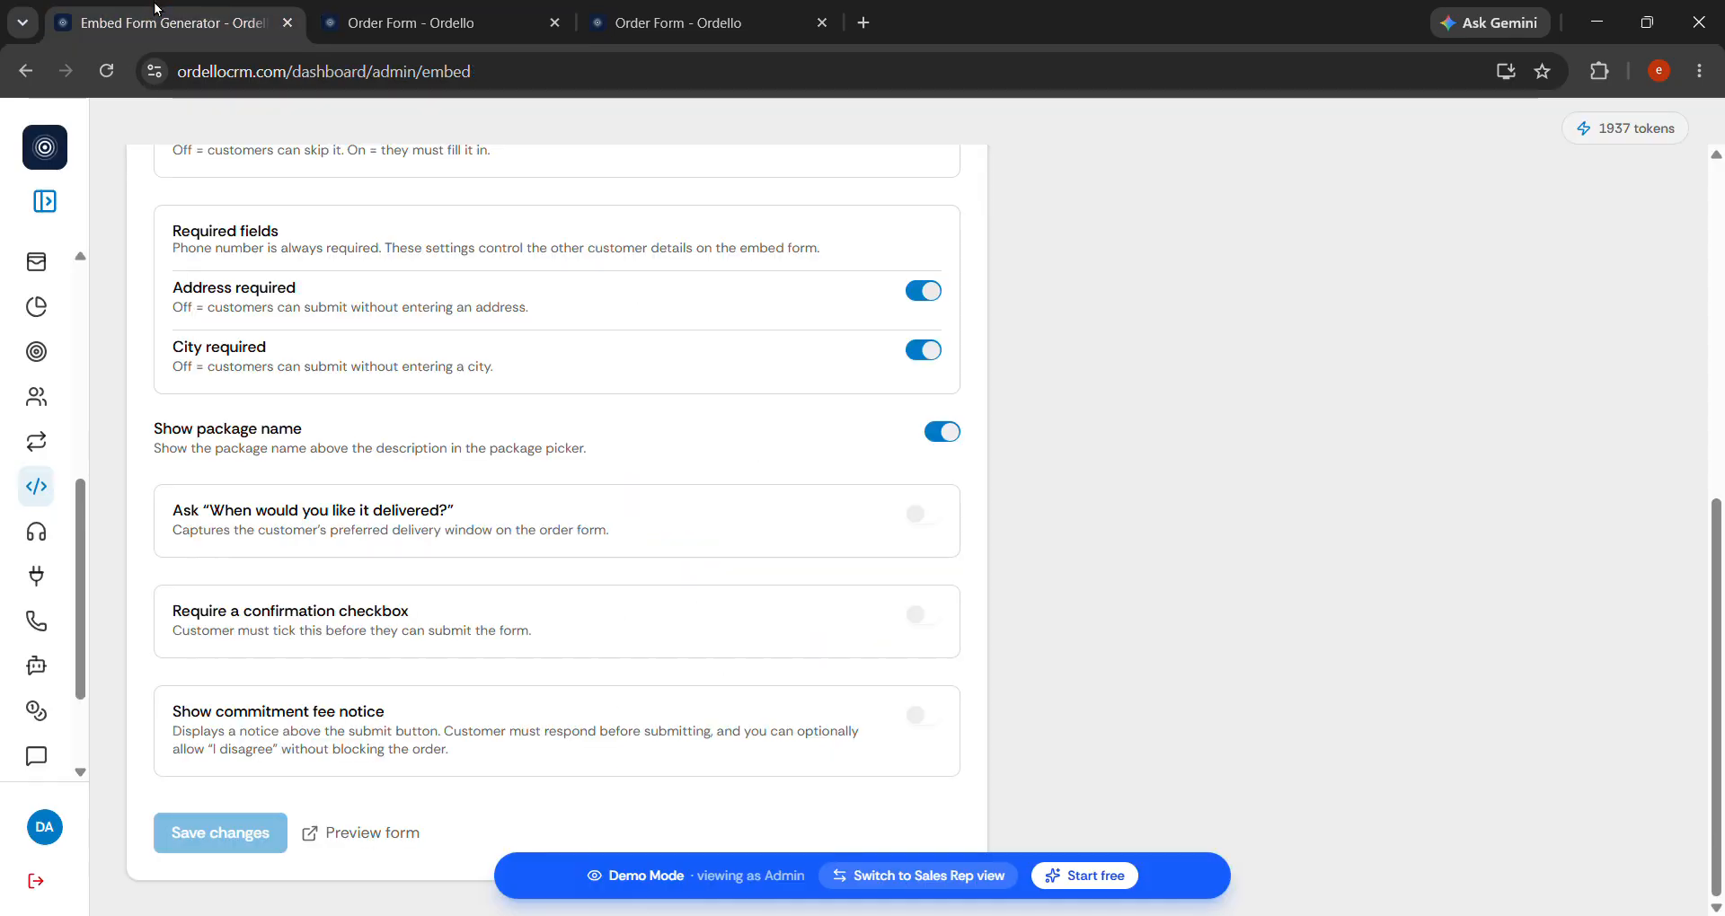
Turn off Show package name, save, and confirm packages show descriptions only after reload.
{"action": "left_click", "coordinate": [952, 442]}
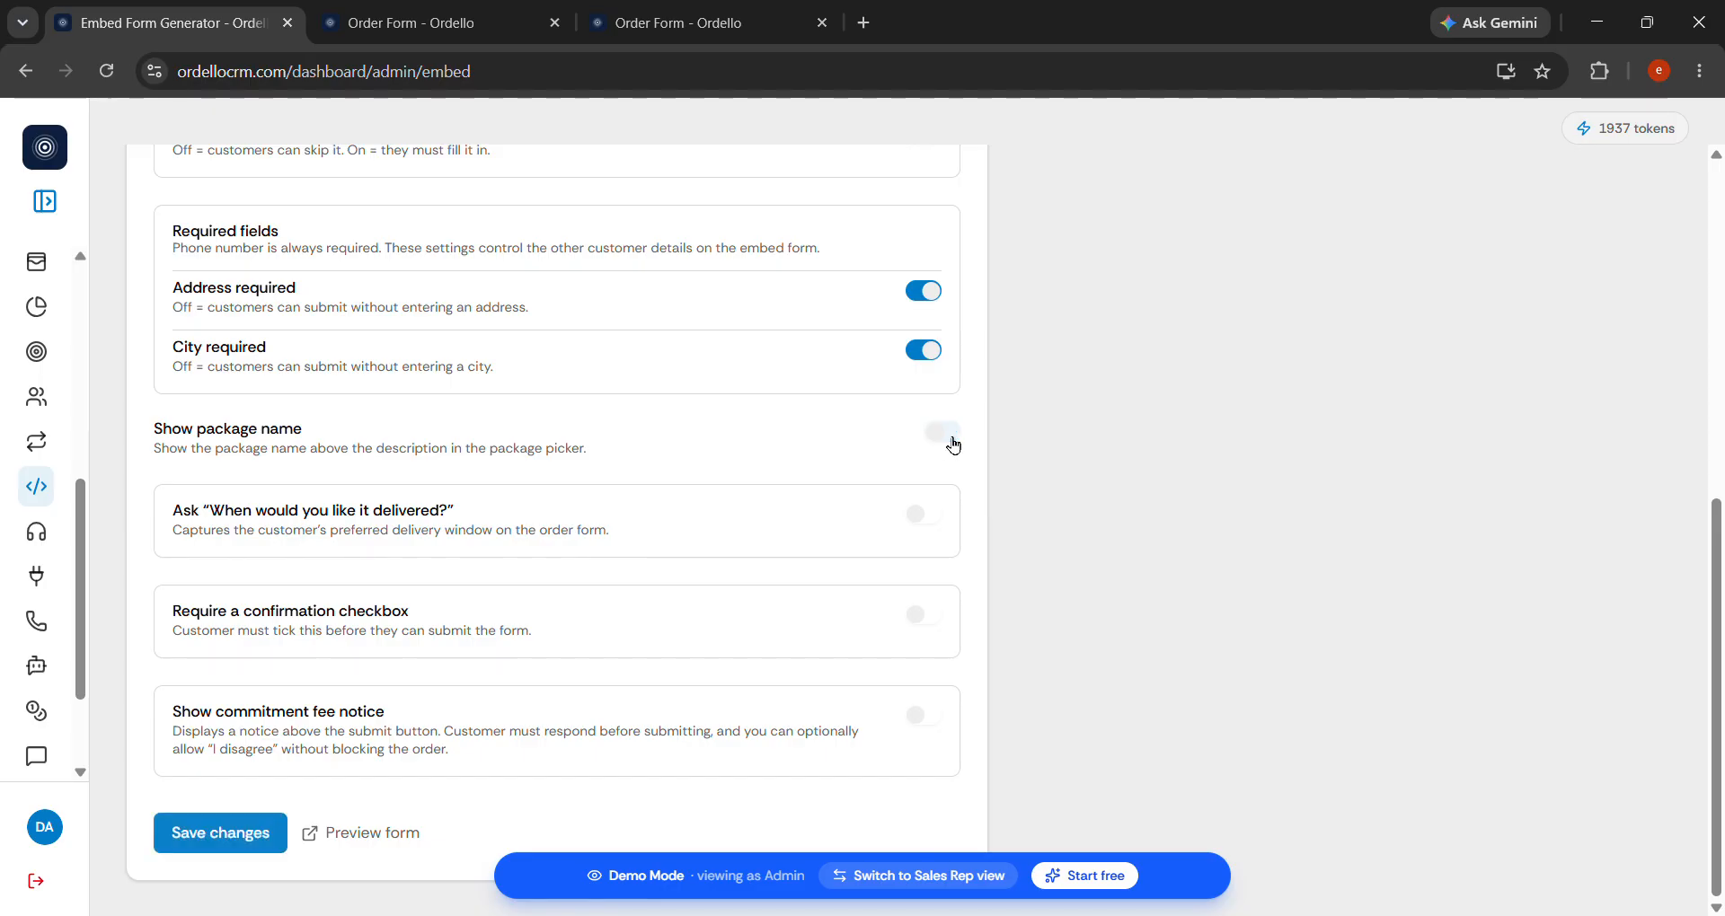
{"action": "left_click", "coordinate": [231, 835]}
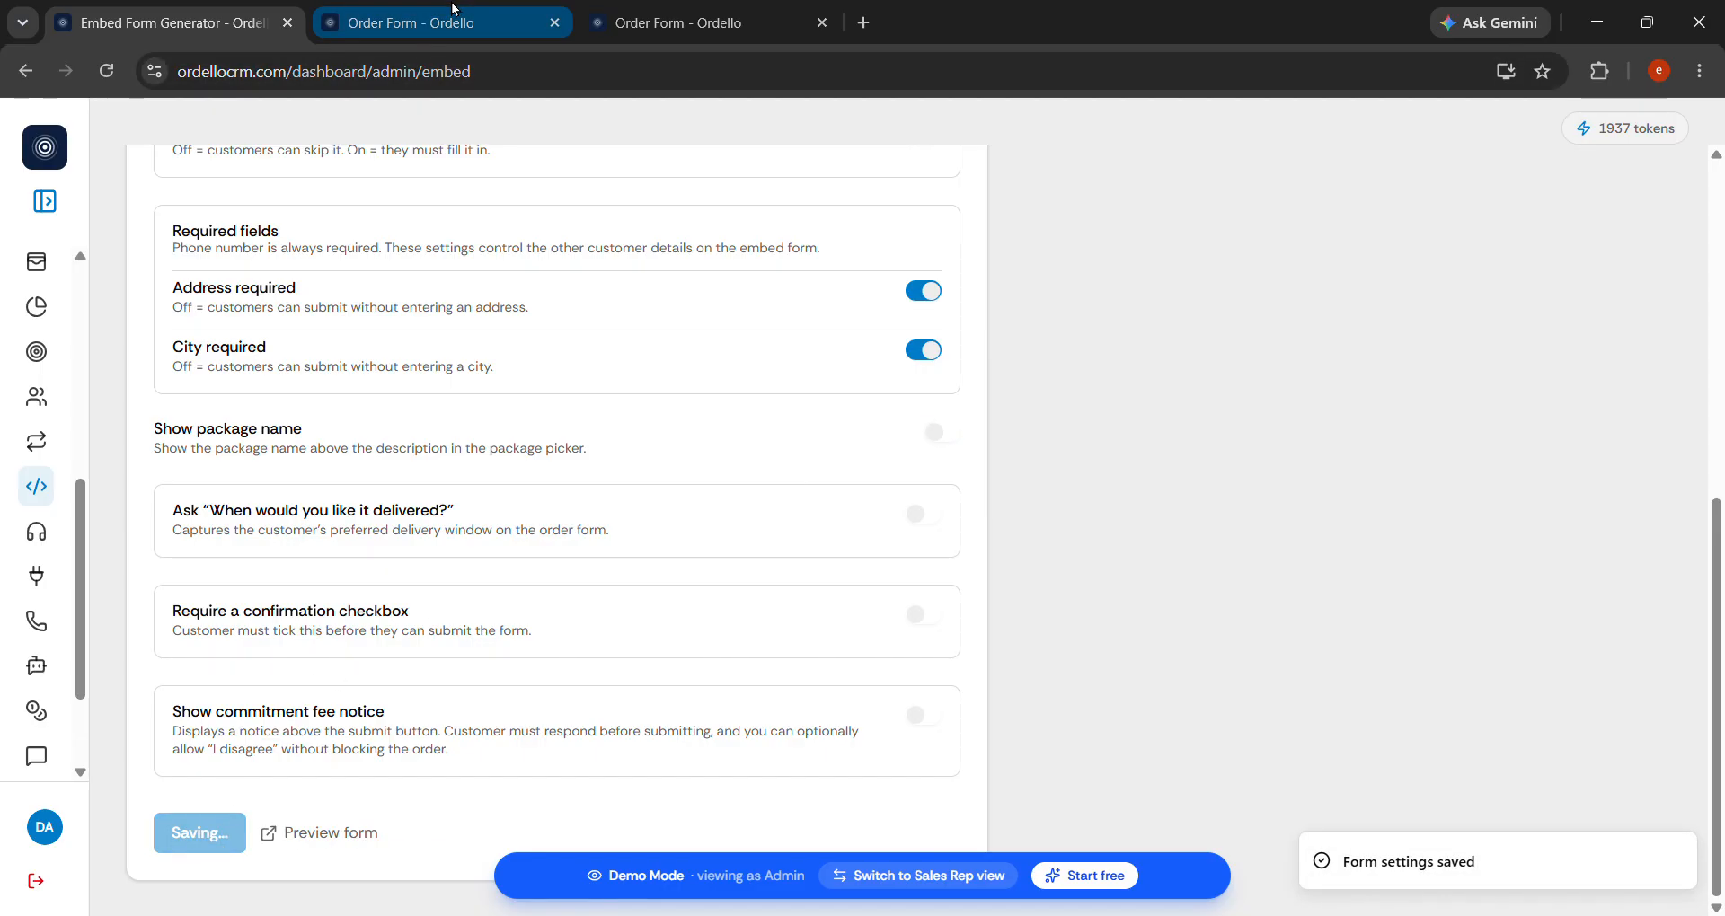
{"action": "left_click", "coordinate": [453, 11]}
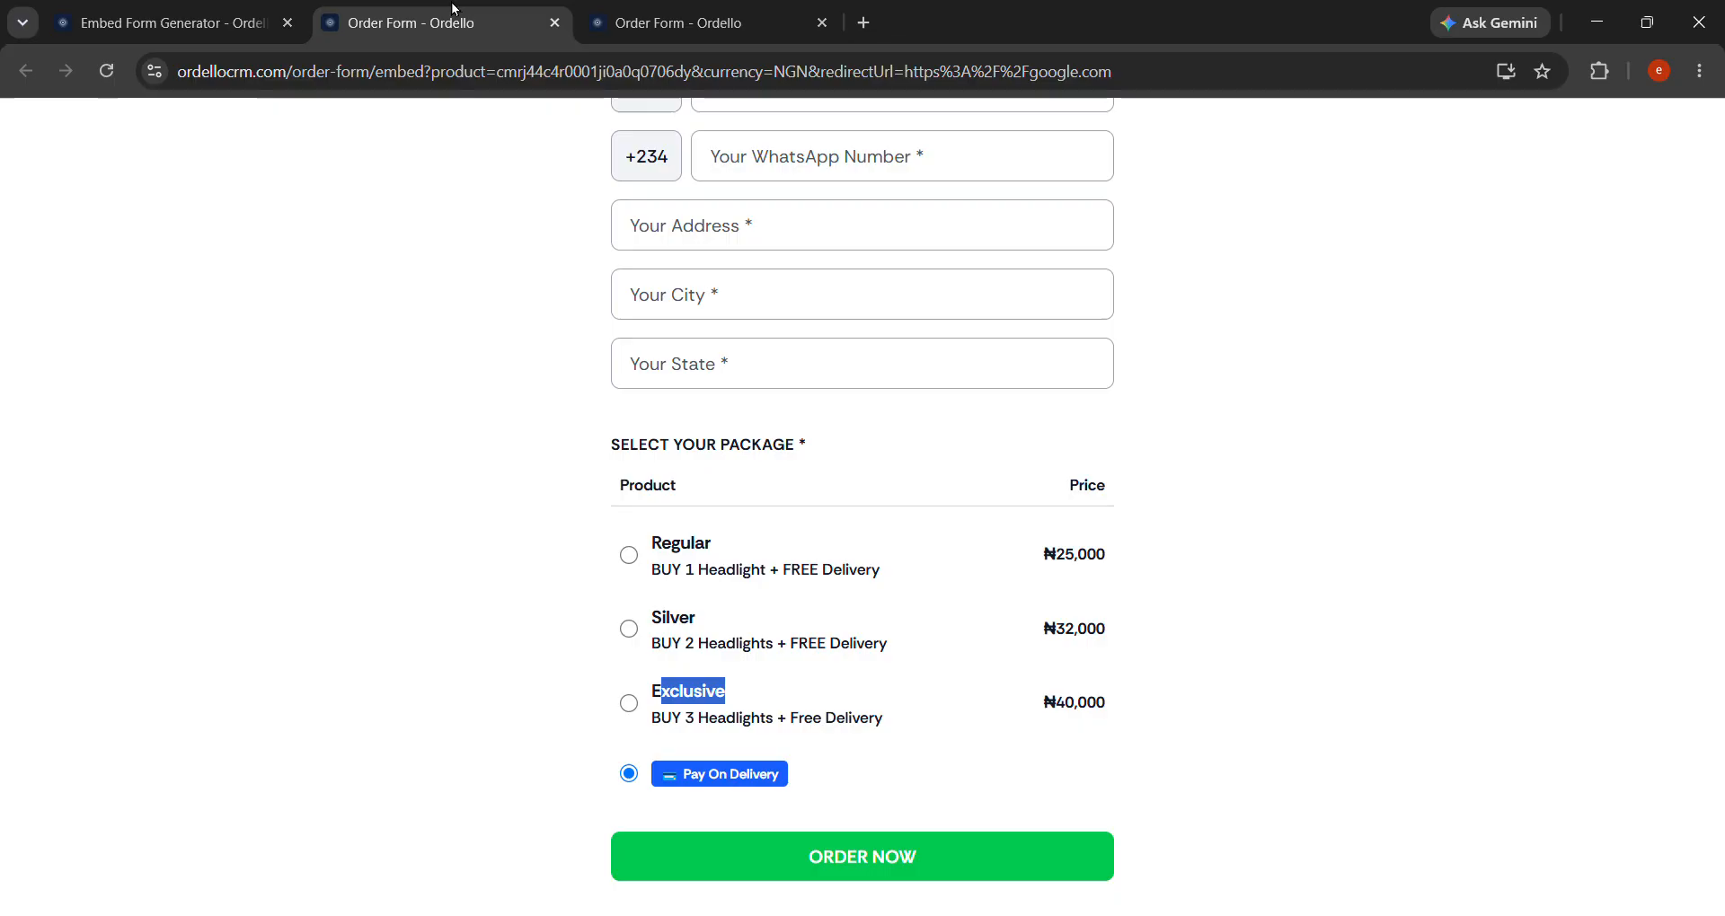
{"action": "left_click", "coordinate": [120, 83]}
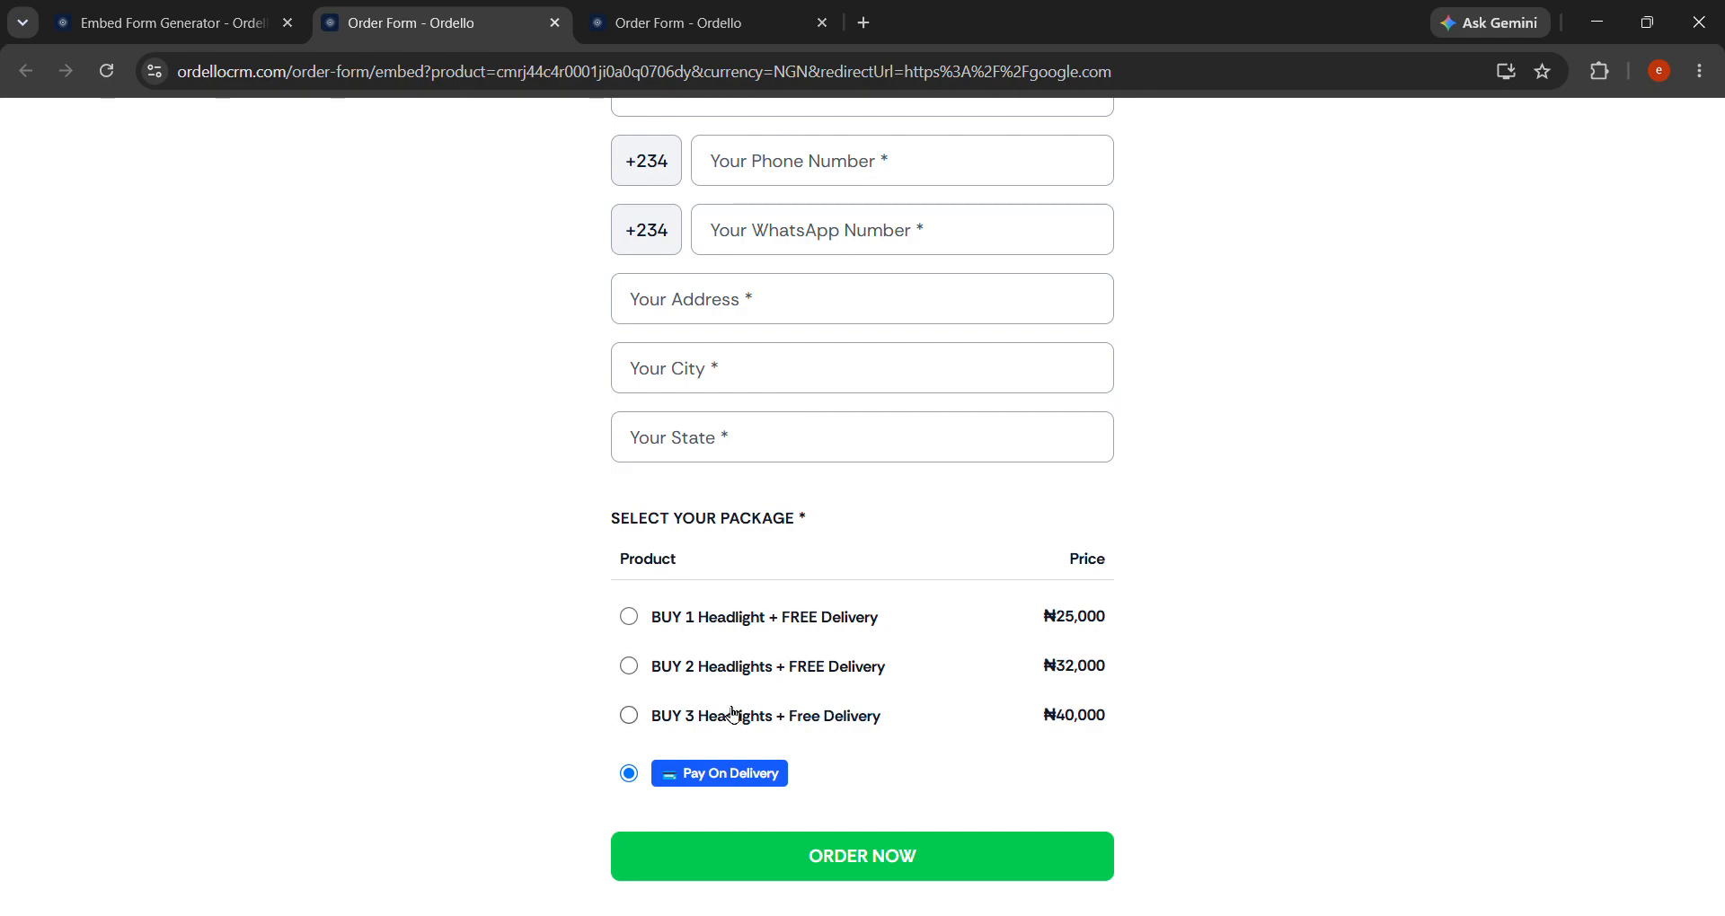
{"action": "left_click", "coordinate": [190, 11]}
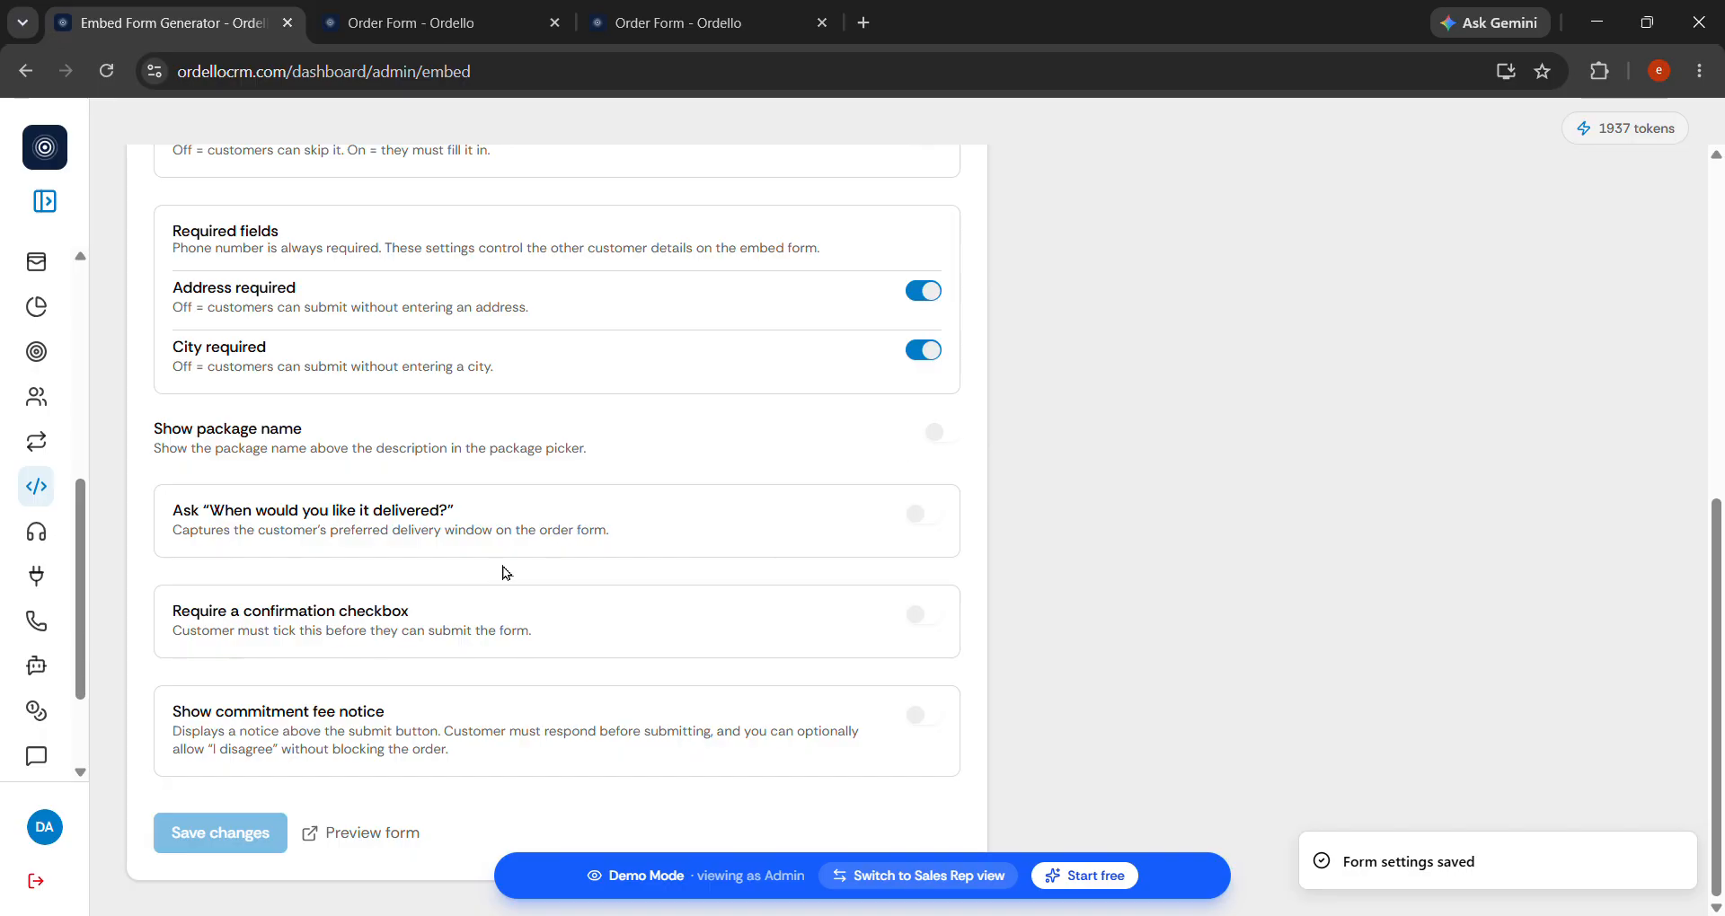
Enable the delivery-time question in Quick style with Today, Tomorrow and Next tomorrow, and save.
{"action": "scroll", "coordinate": [762, 618], "scroll_direction": "up", "scroll_amount": 4}
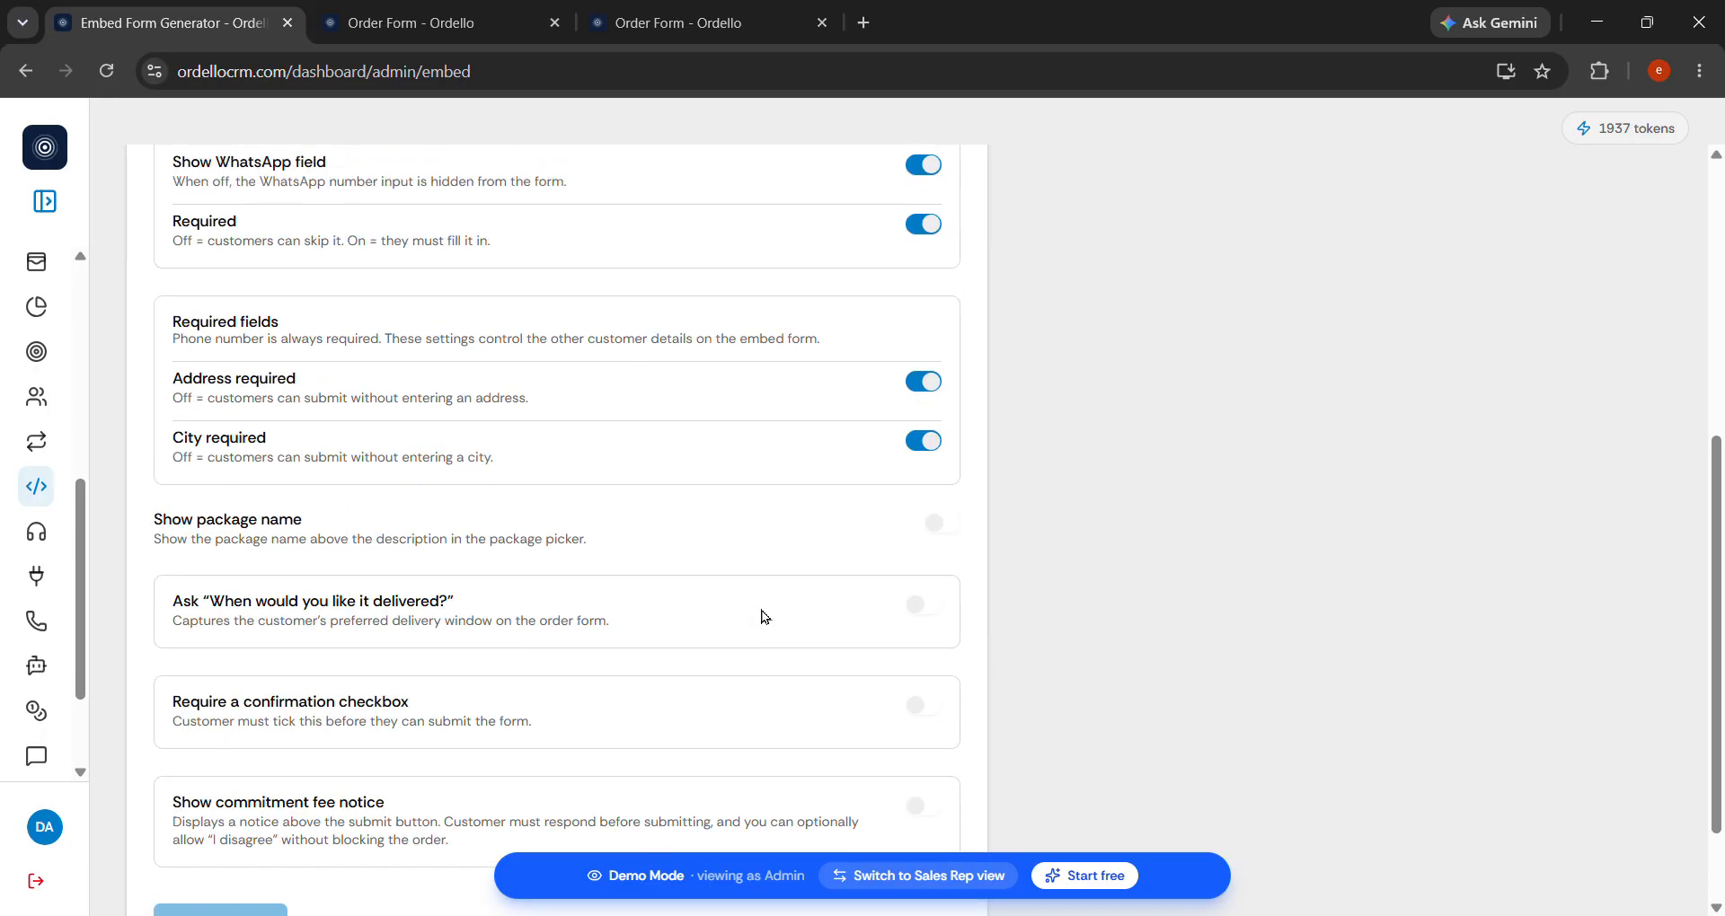
{"action": "scroll", "coordinate": [762, 617], "scroll_direction": "down", "scroll_amount": 4}
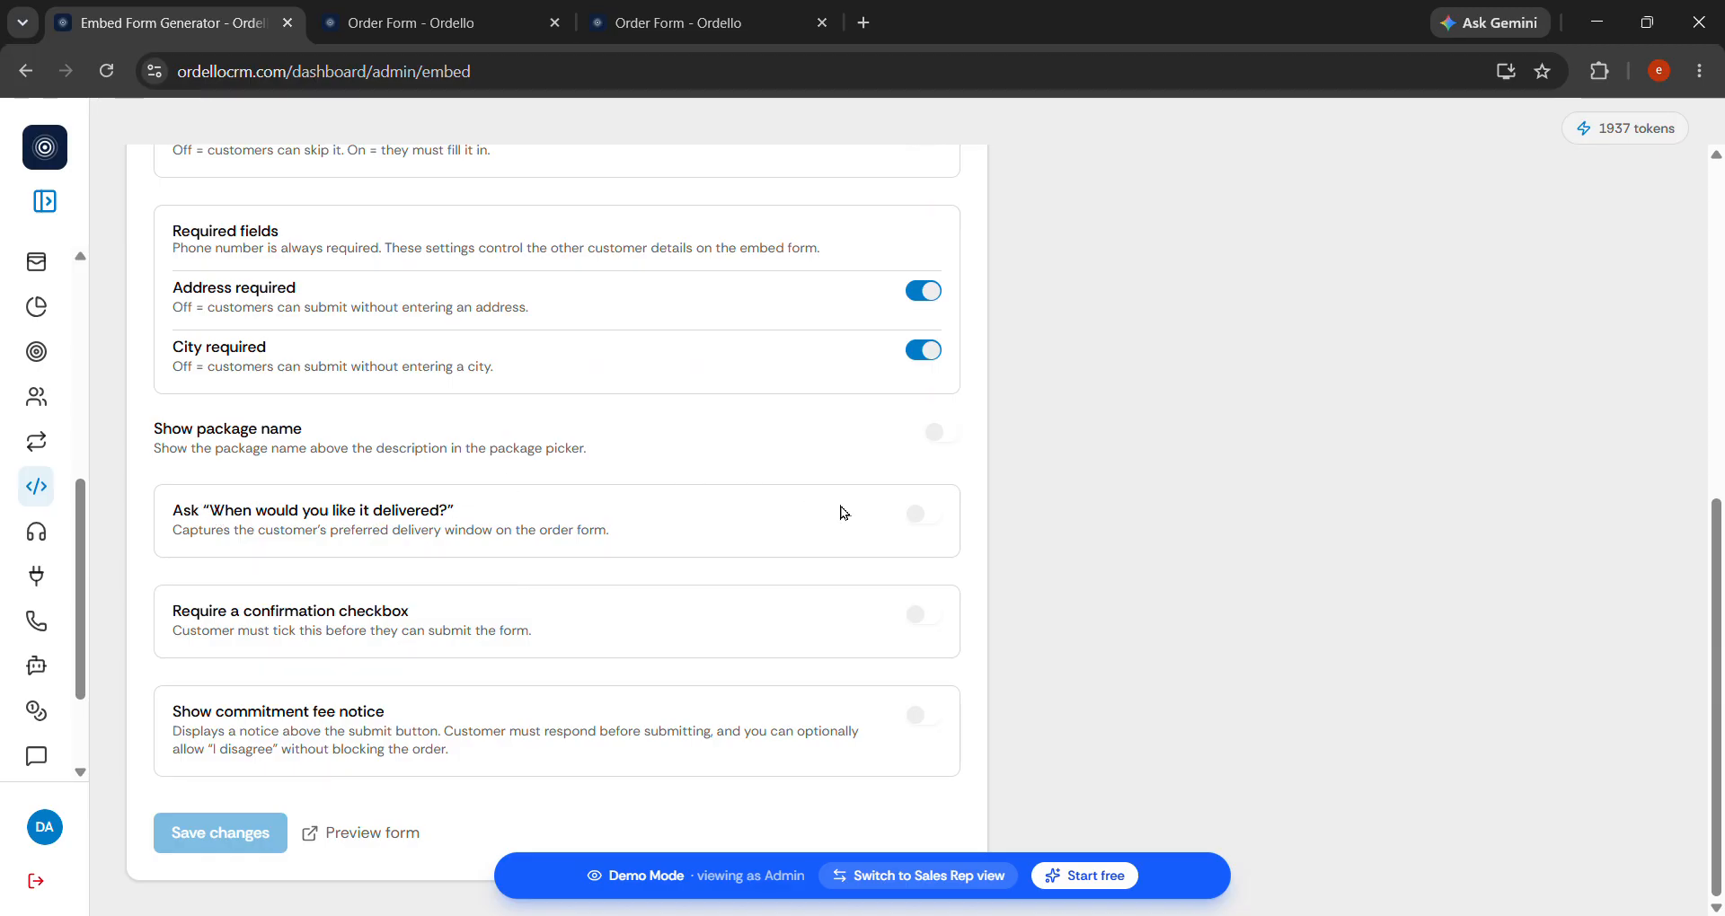
{"action": "left_click", "coordinate": [936, 520]}
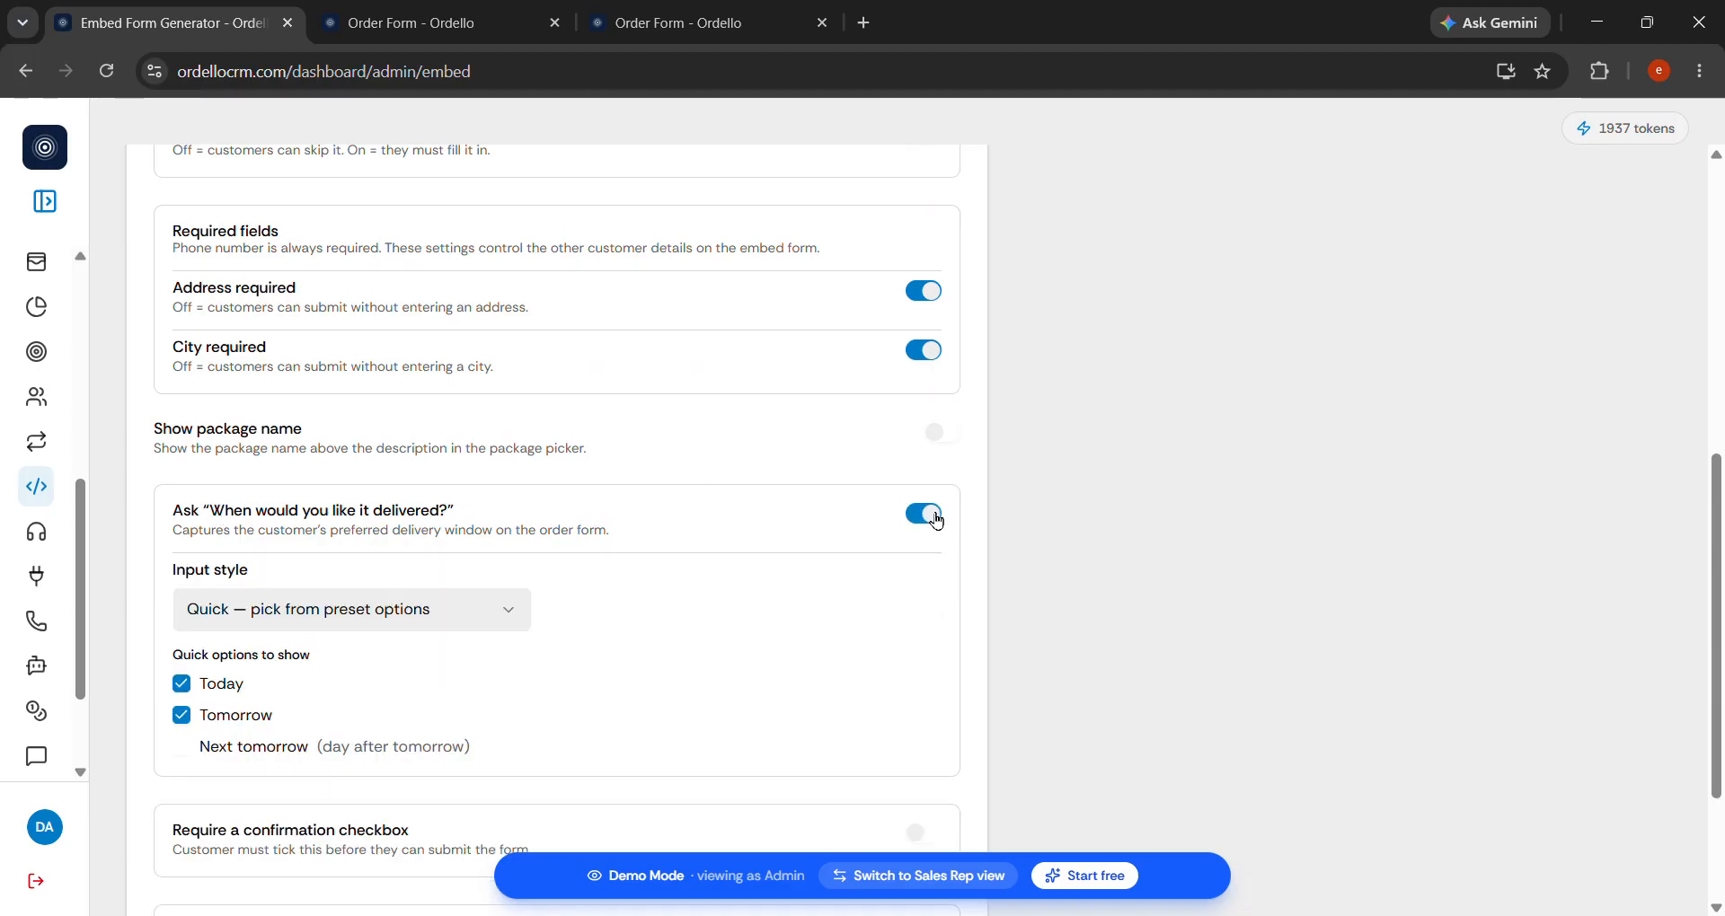
{"action": "scroll", "coordinate": [467, 693], "scroll_direction": "down", "scroll_amount": 2}
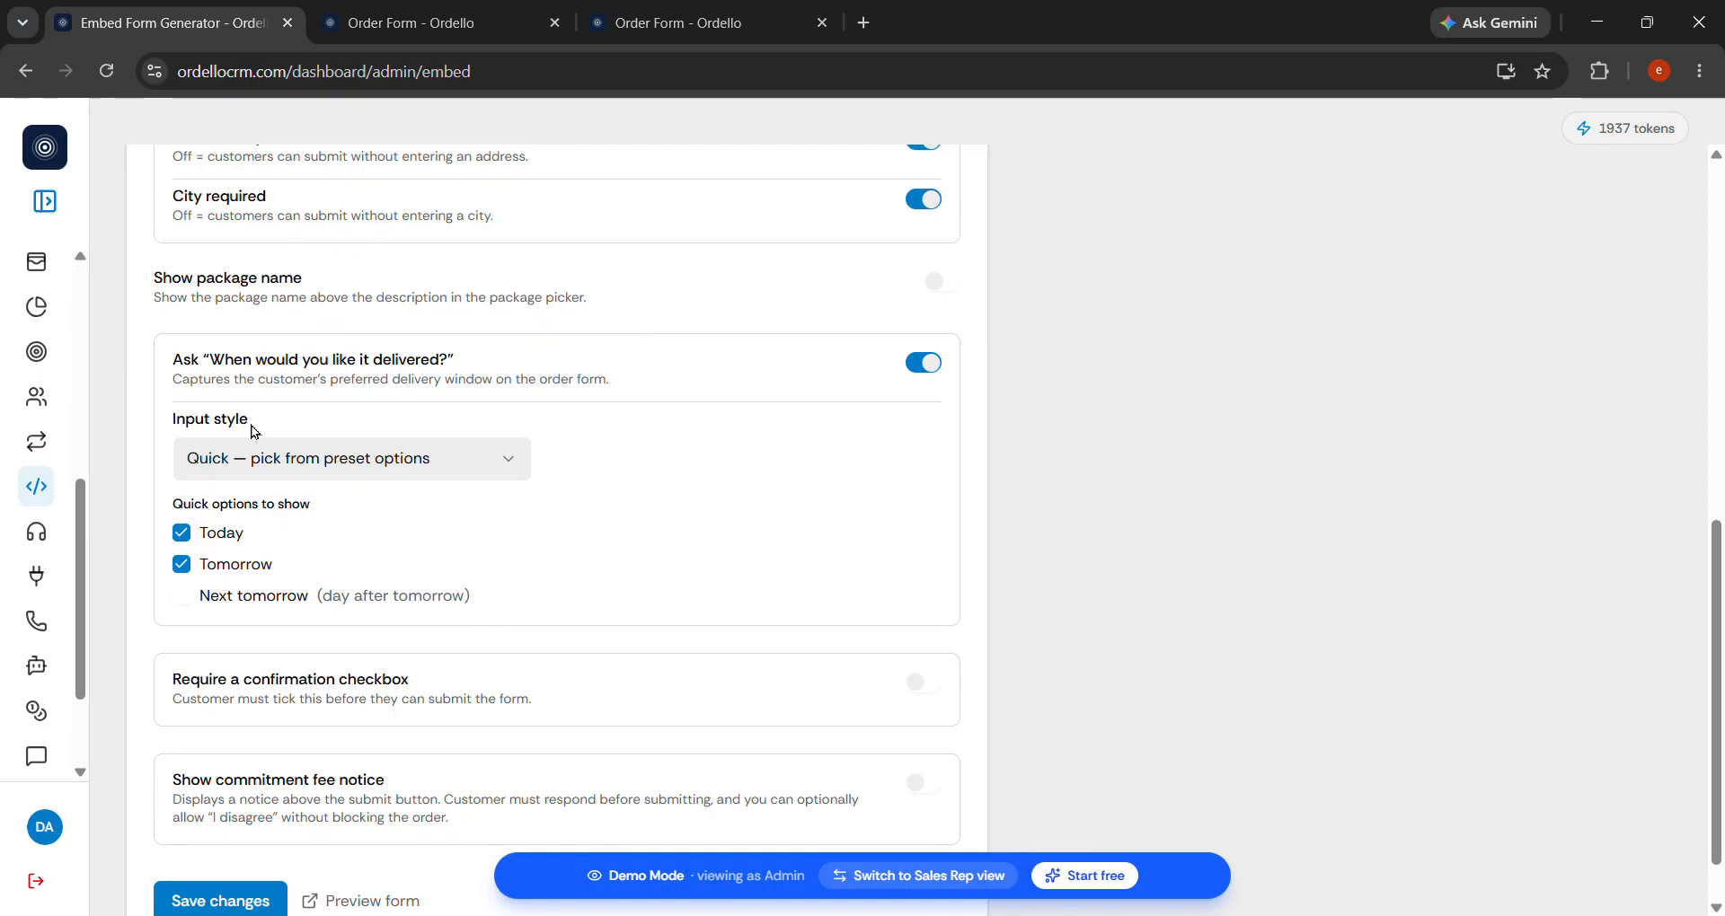
{"action": "left_click", "coordinate": [312, 462]}
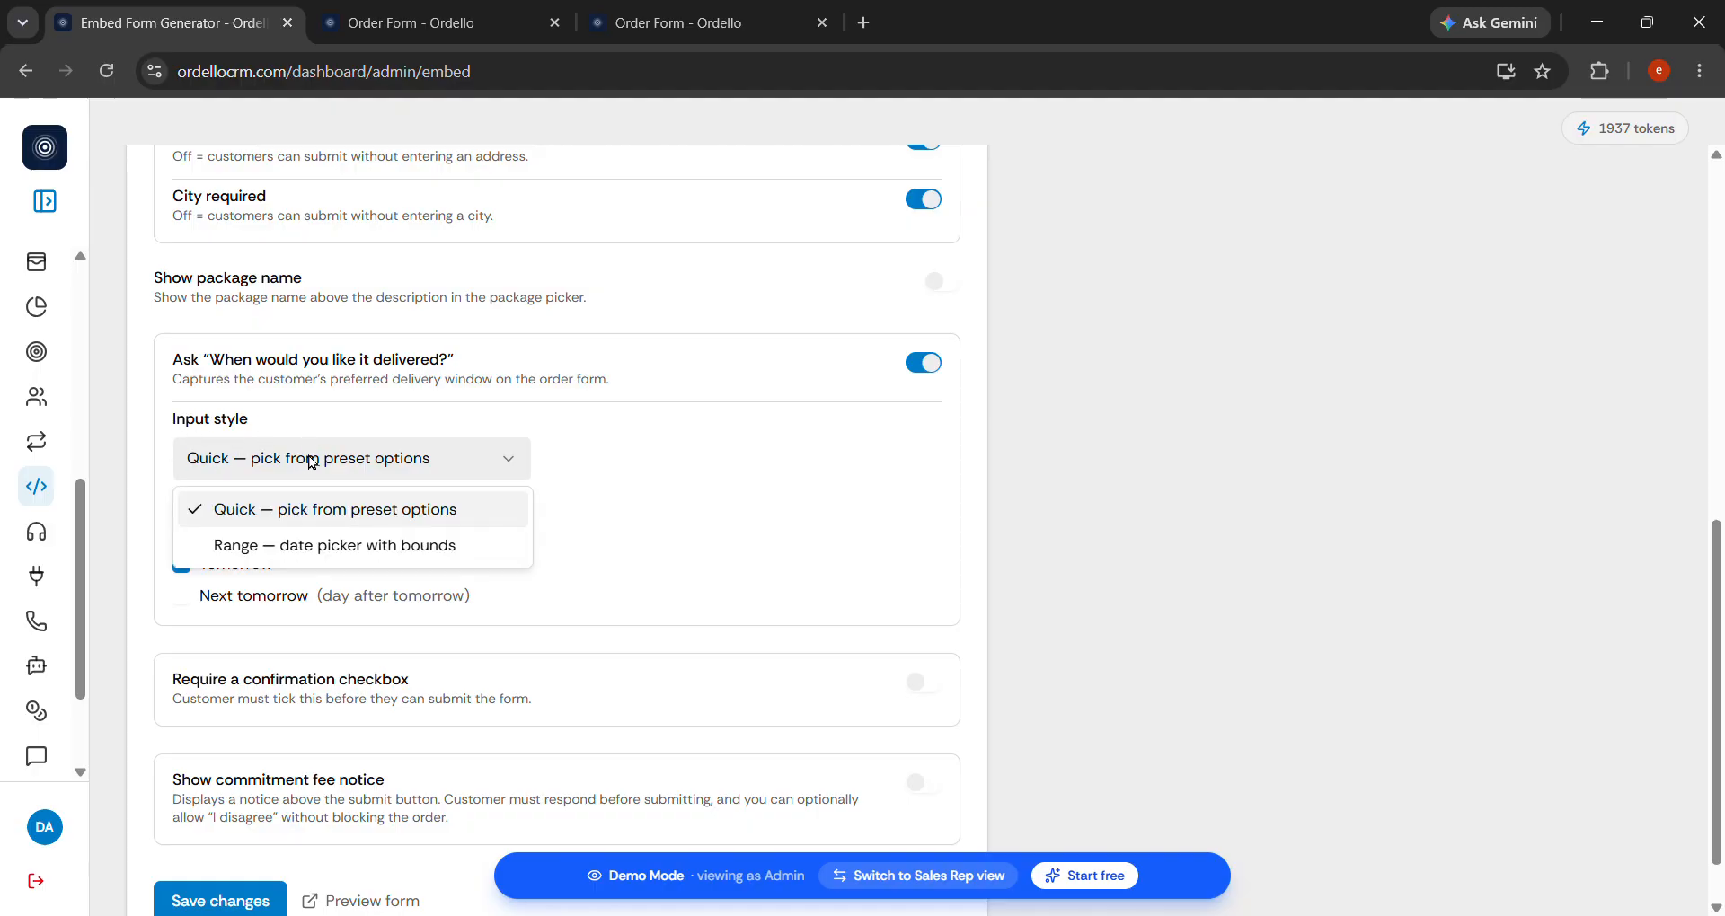
{"action": "left_click", "coordinate": [311, 463]}
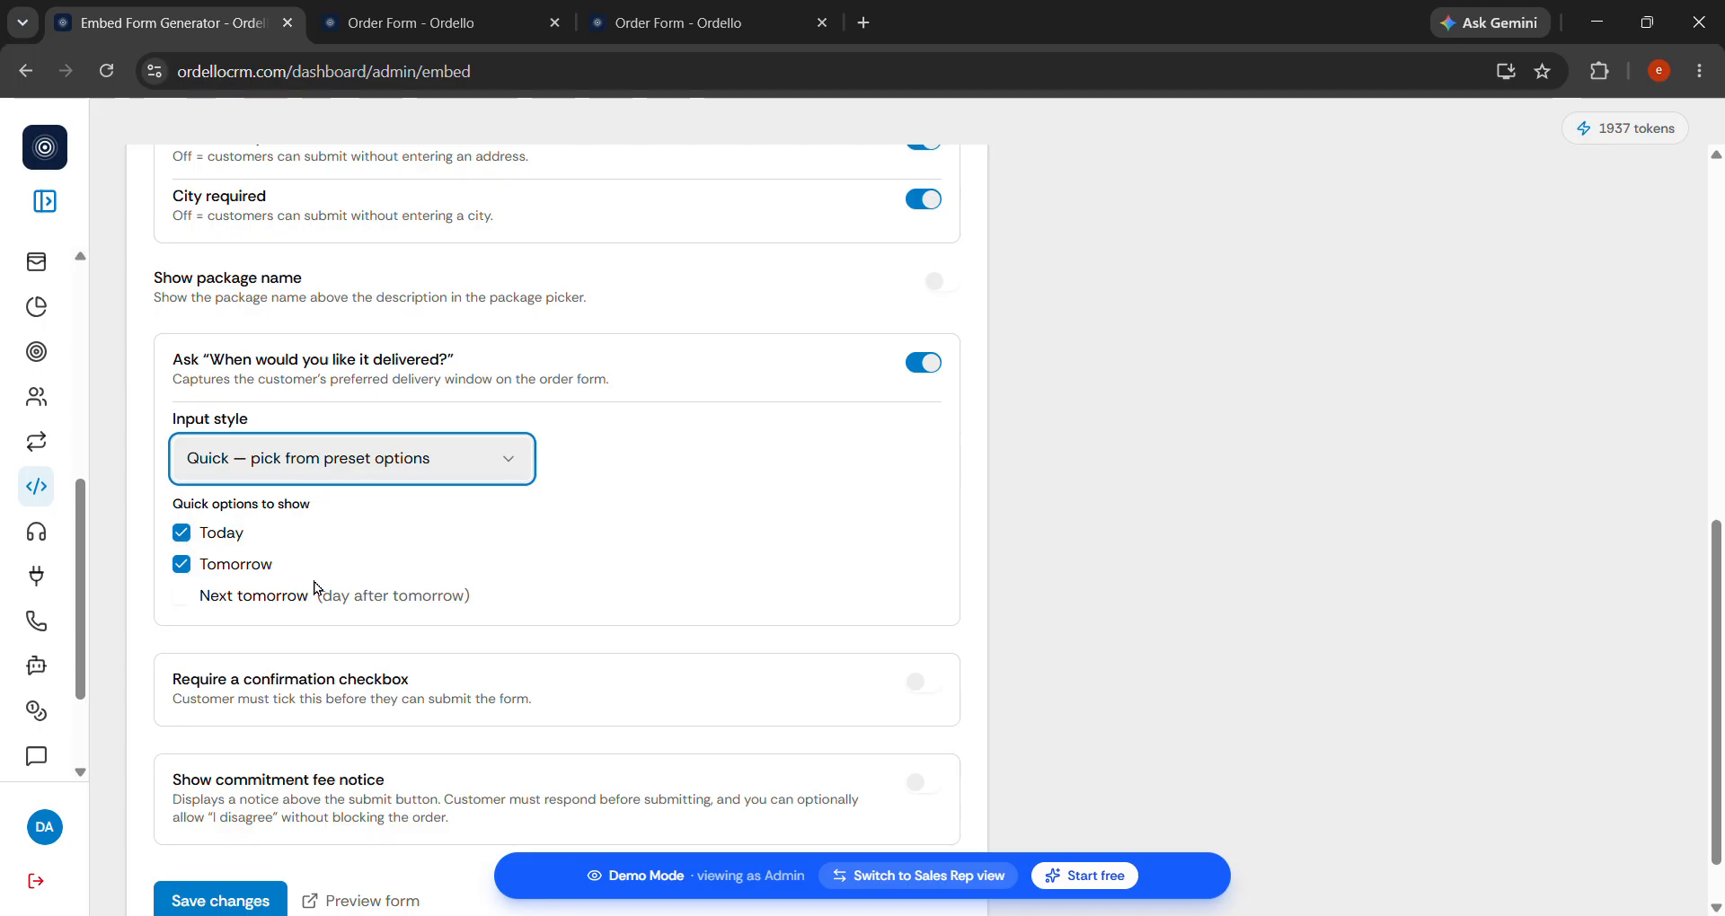
{"action": "left_click", "coordinate": [183, 598]}
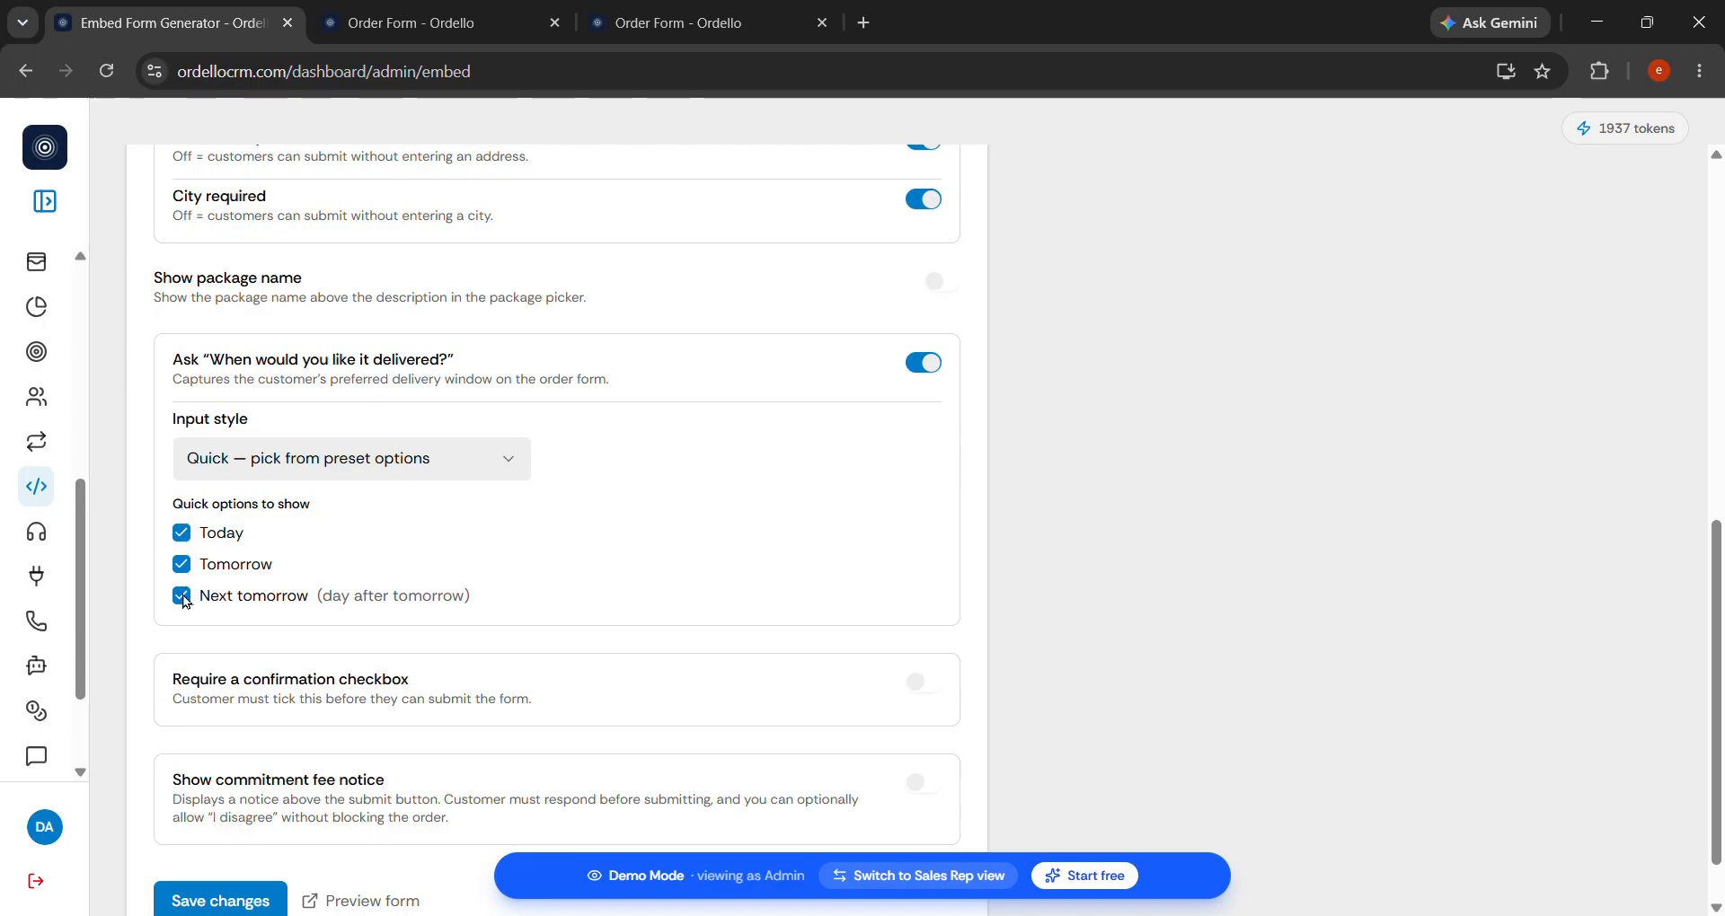
{"action": "left_click", "coordinate": [254, 903]}
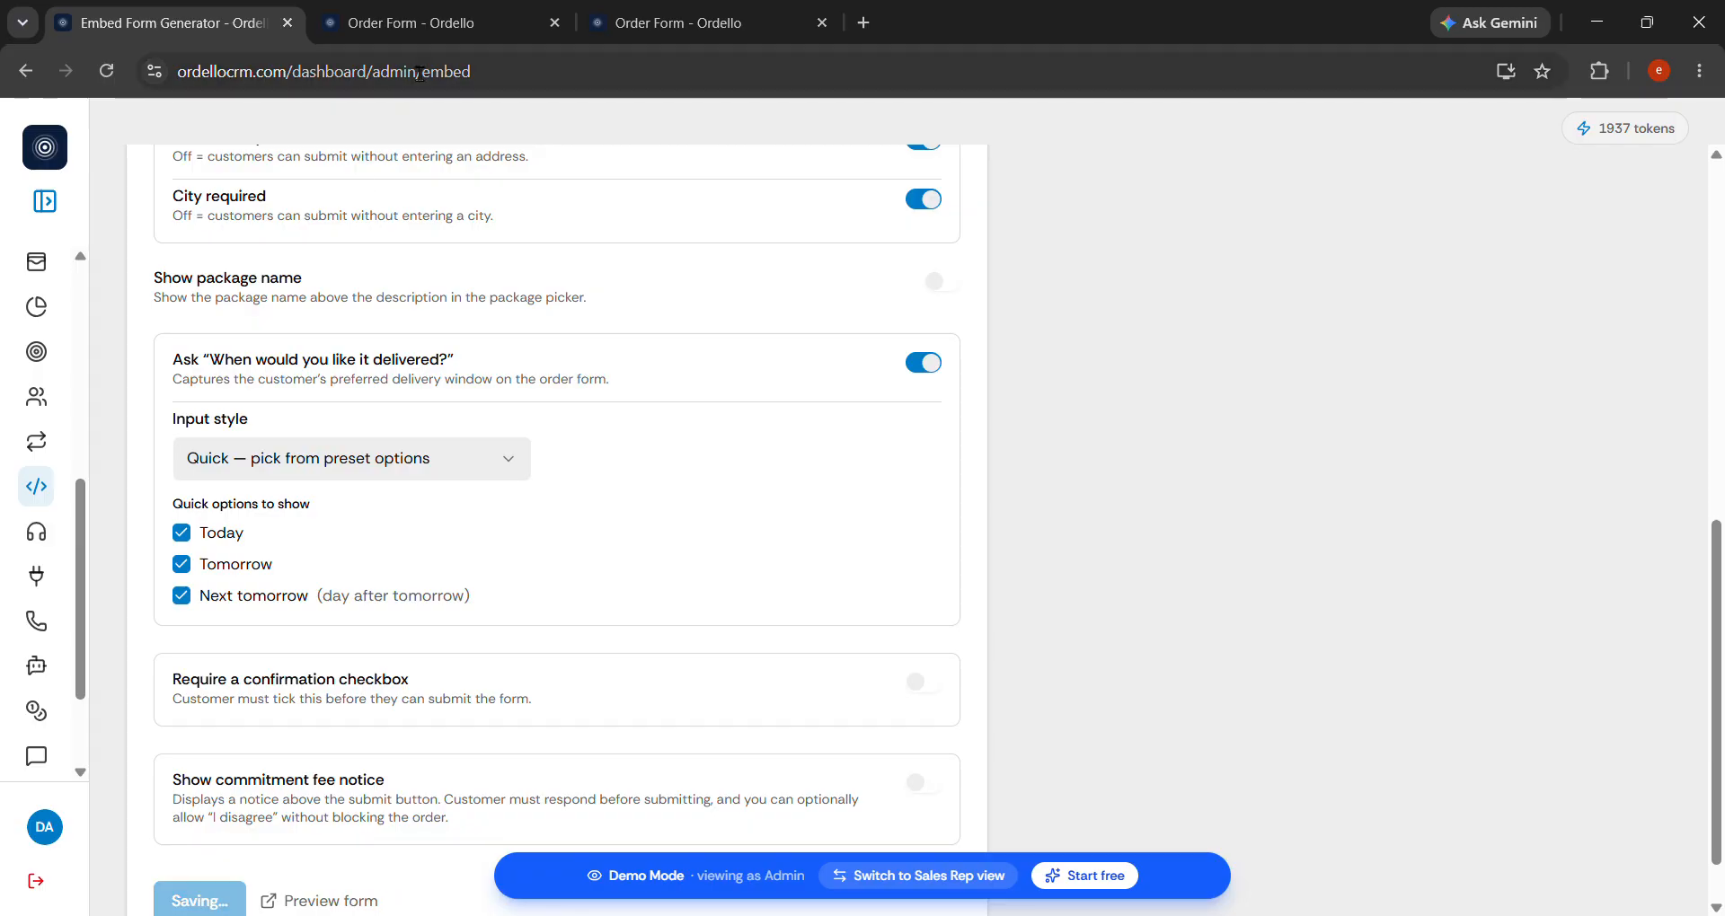
{"action": "left_click", "coordinate": [417, 22]}
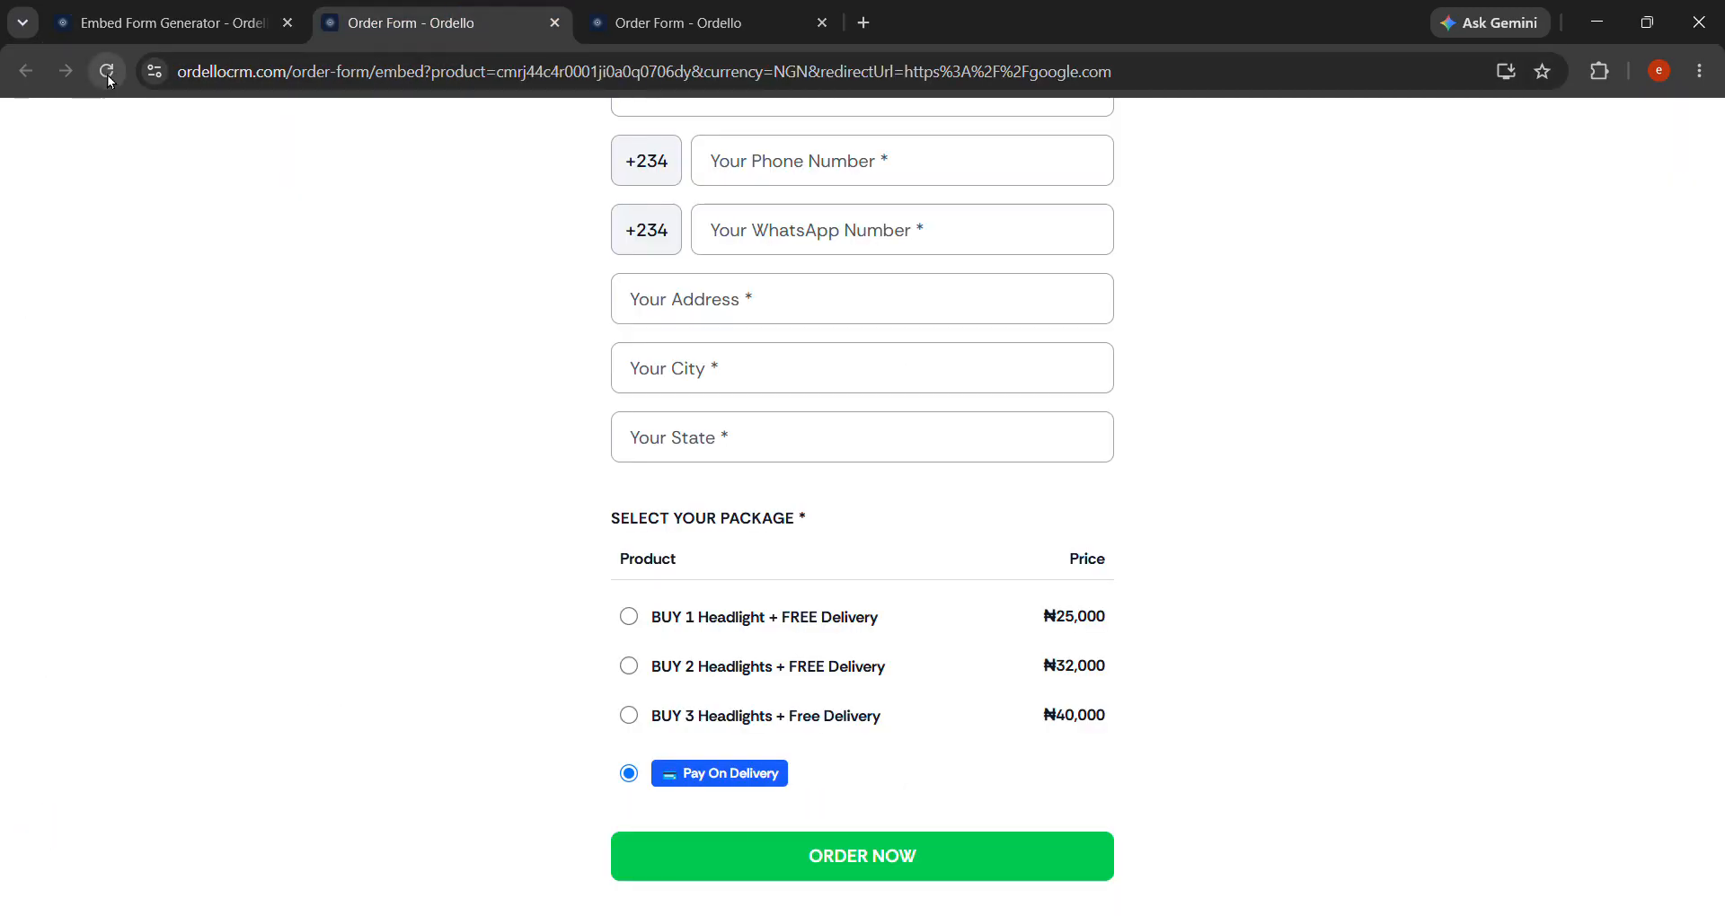
Reload the order form, try the new 'When would you like it delivered?' selector, and return to the settings.
{"action": "left_click", "coordinate": [107, 71]}
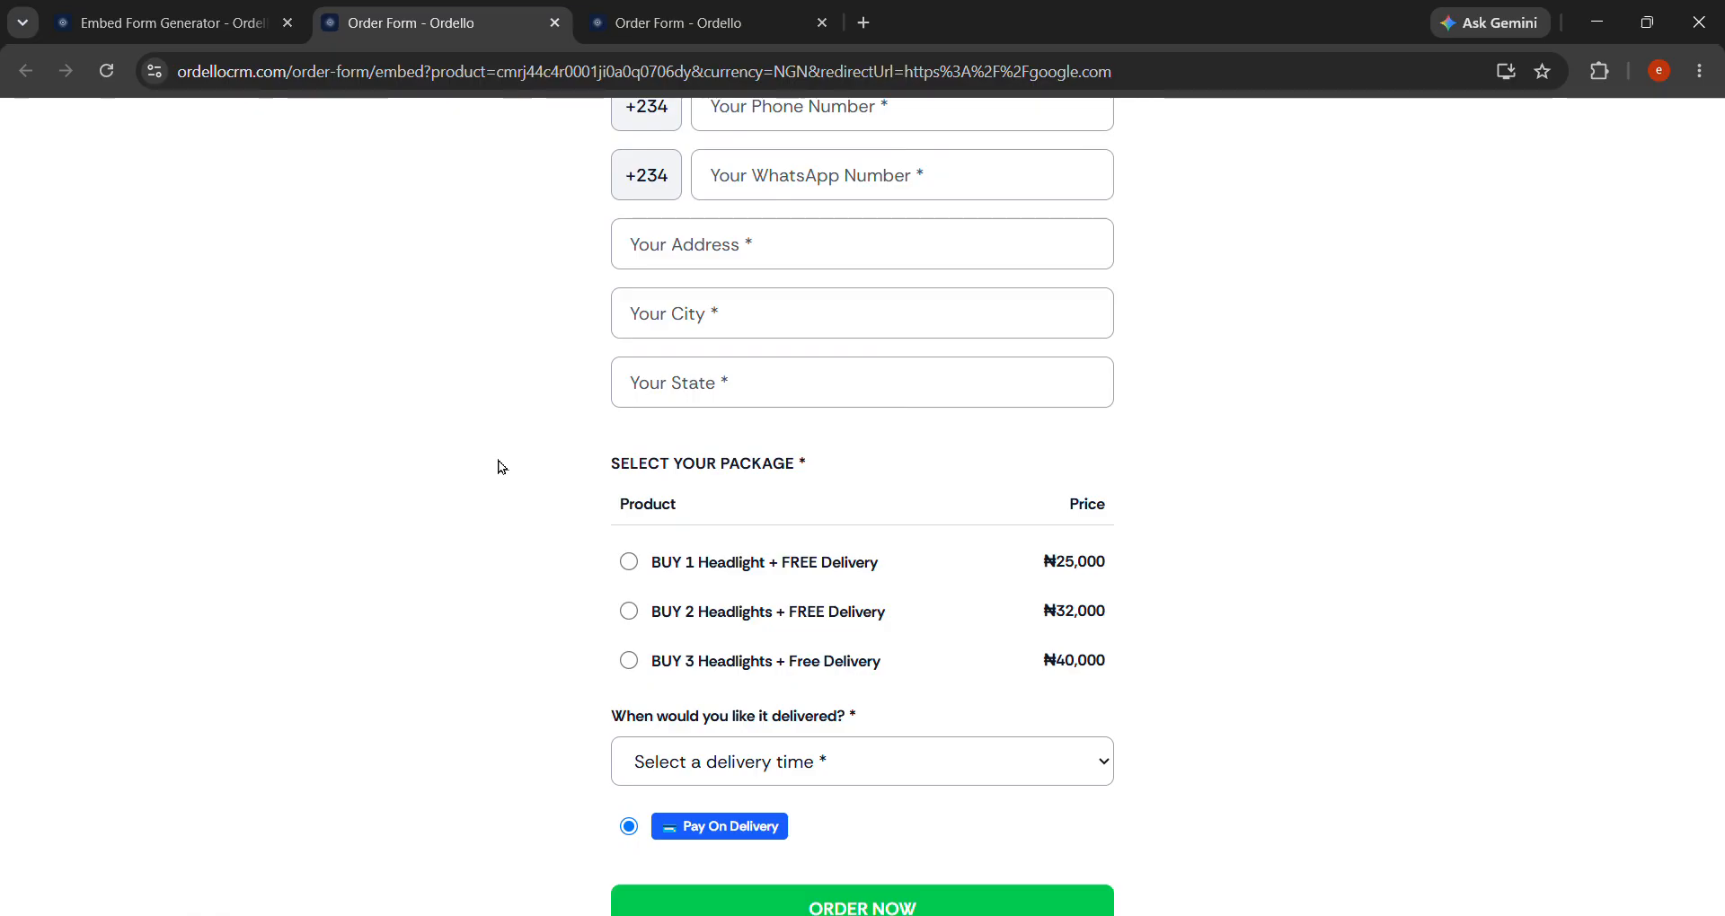
{"action": "left_click_drag", "start_coordinate": [616, 665], "coordinate": [902, 670]}
{"action": "left_click", "coordinate": [899, 664]}
{"action": "left_click", "coordinate": [897, 692]}
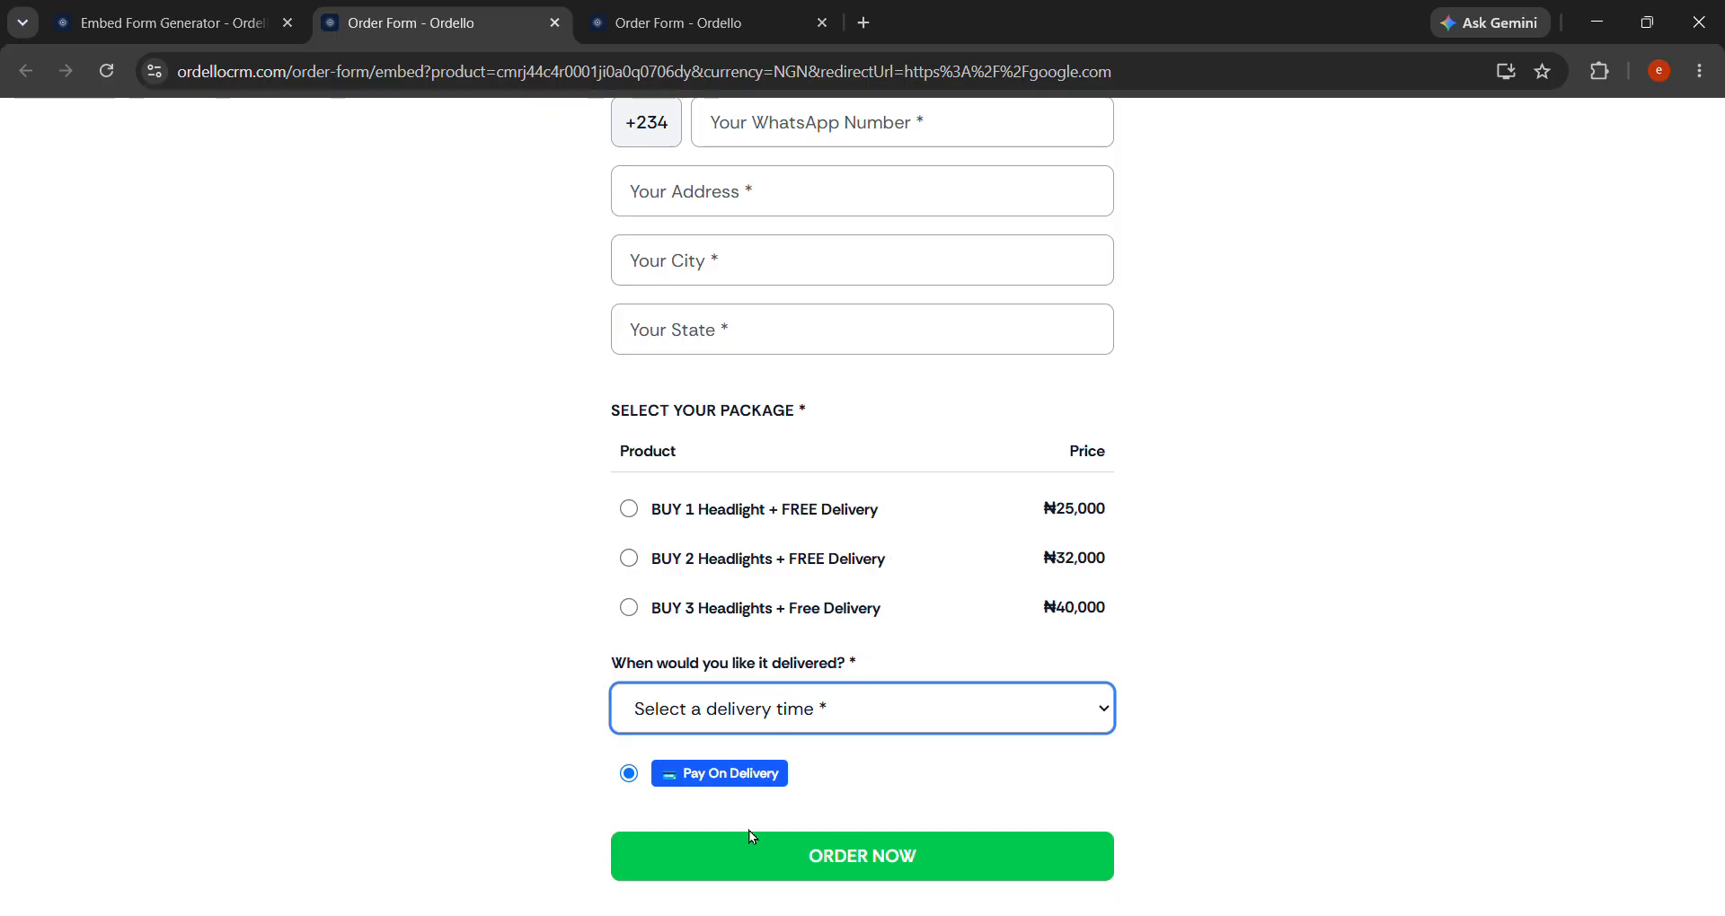
{"action": "left_click", "coordinate": [171, 23]}
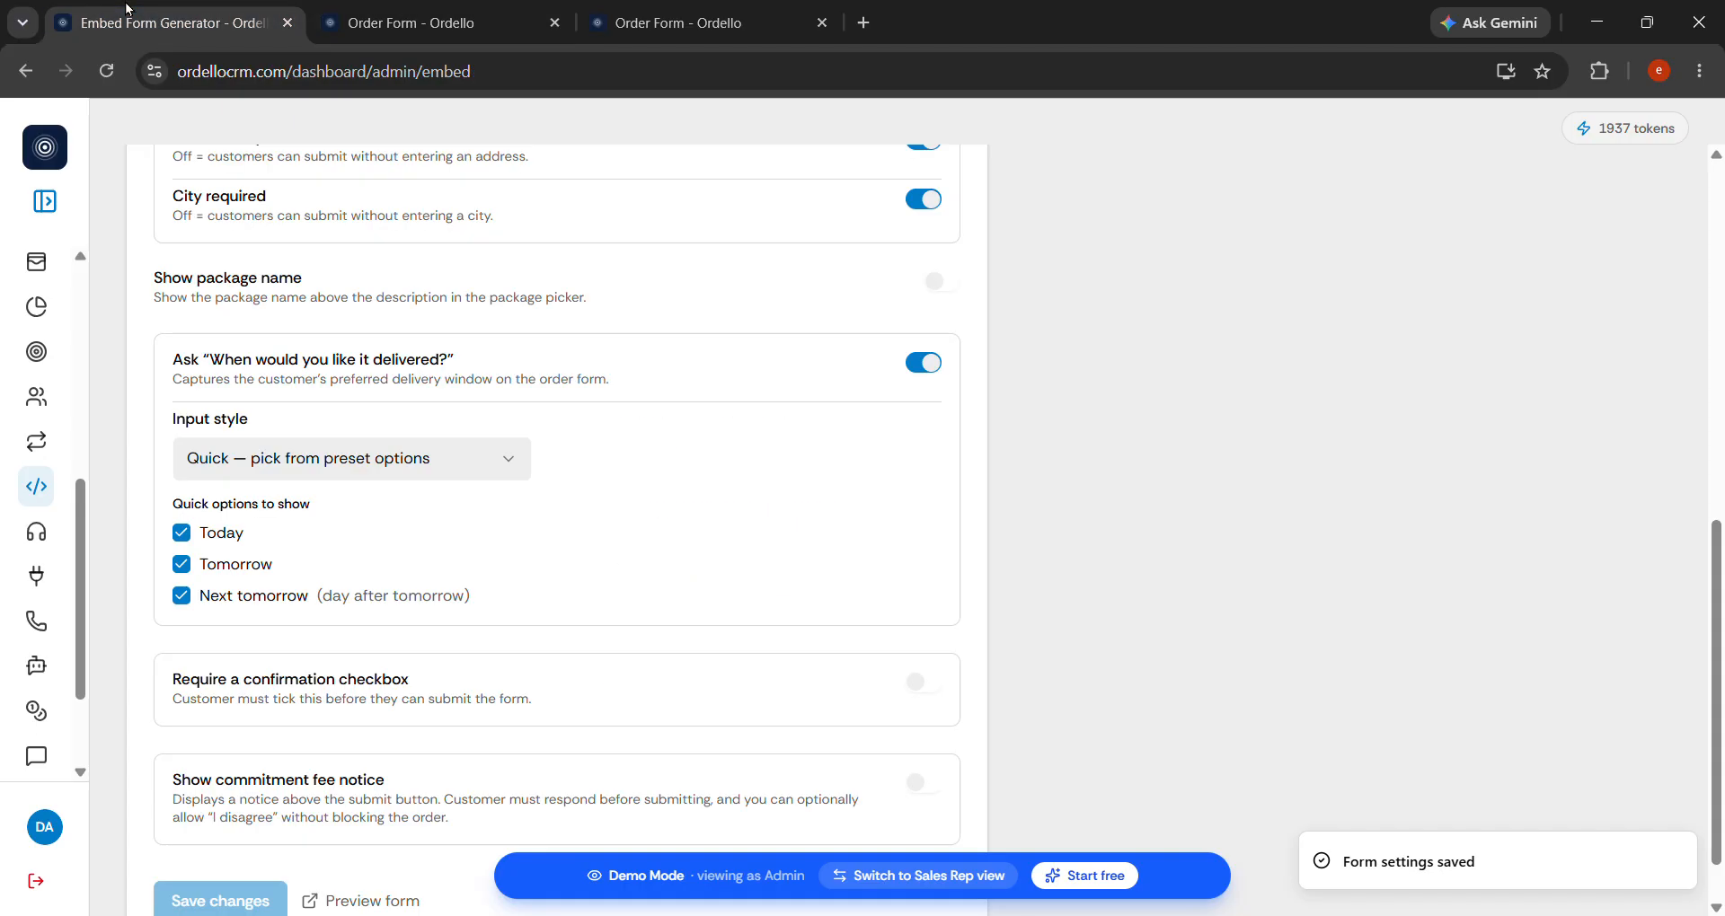
Drop Next tomorrow, switch the delivery question to a Range style from 0 to 7 days, and save.
{"action": "left_click", "coordinate": [185, 601]}
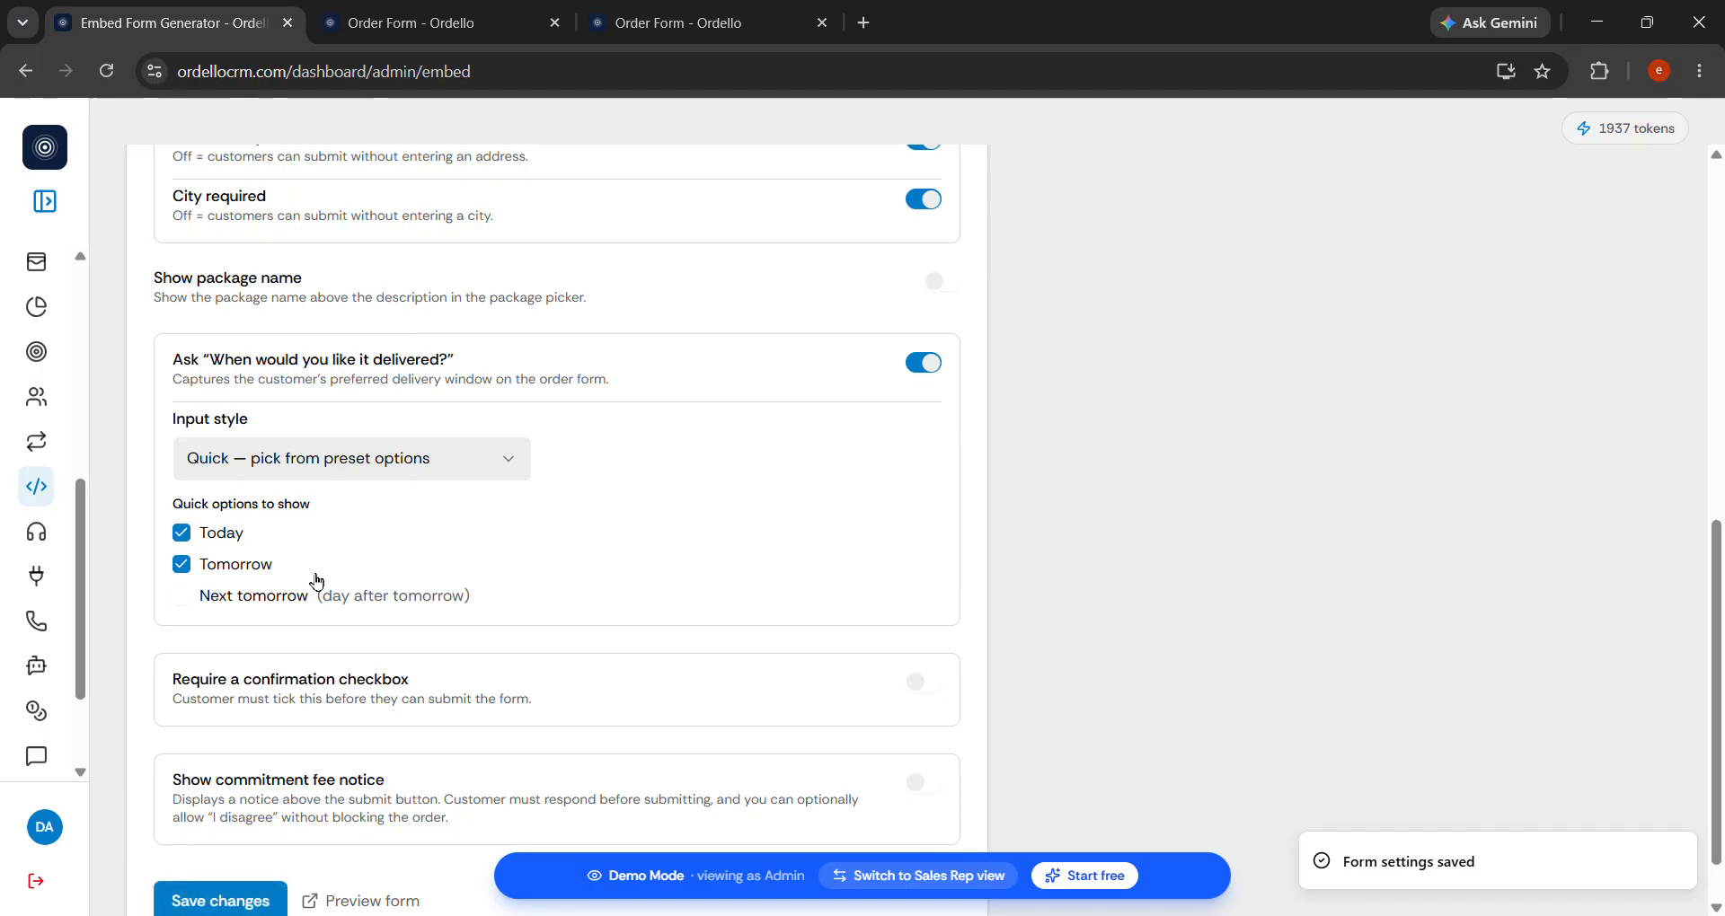
{"action": "left_click", "coordinate": [422, 460]}
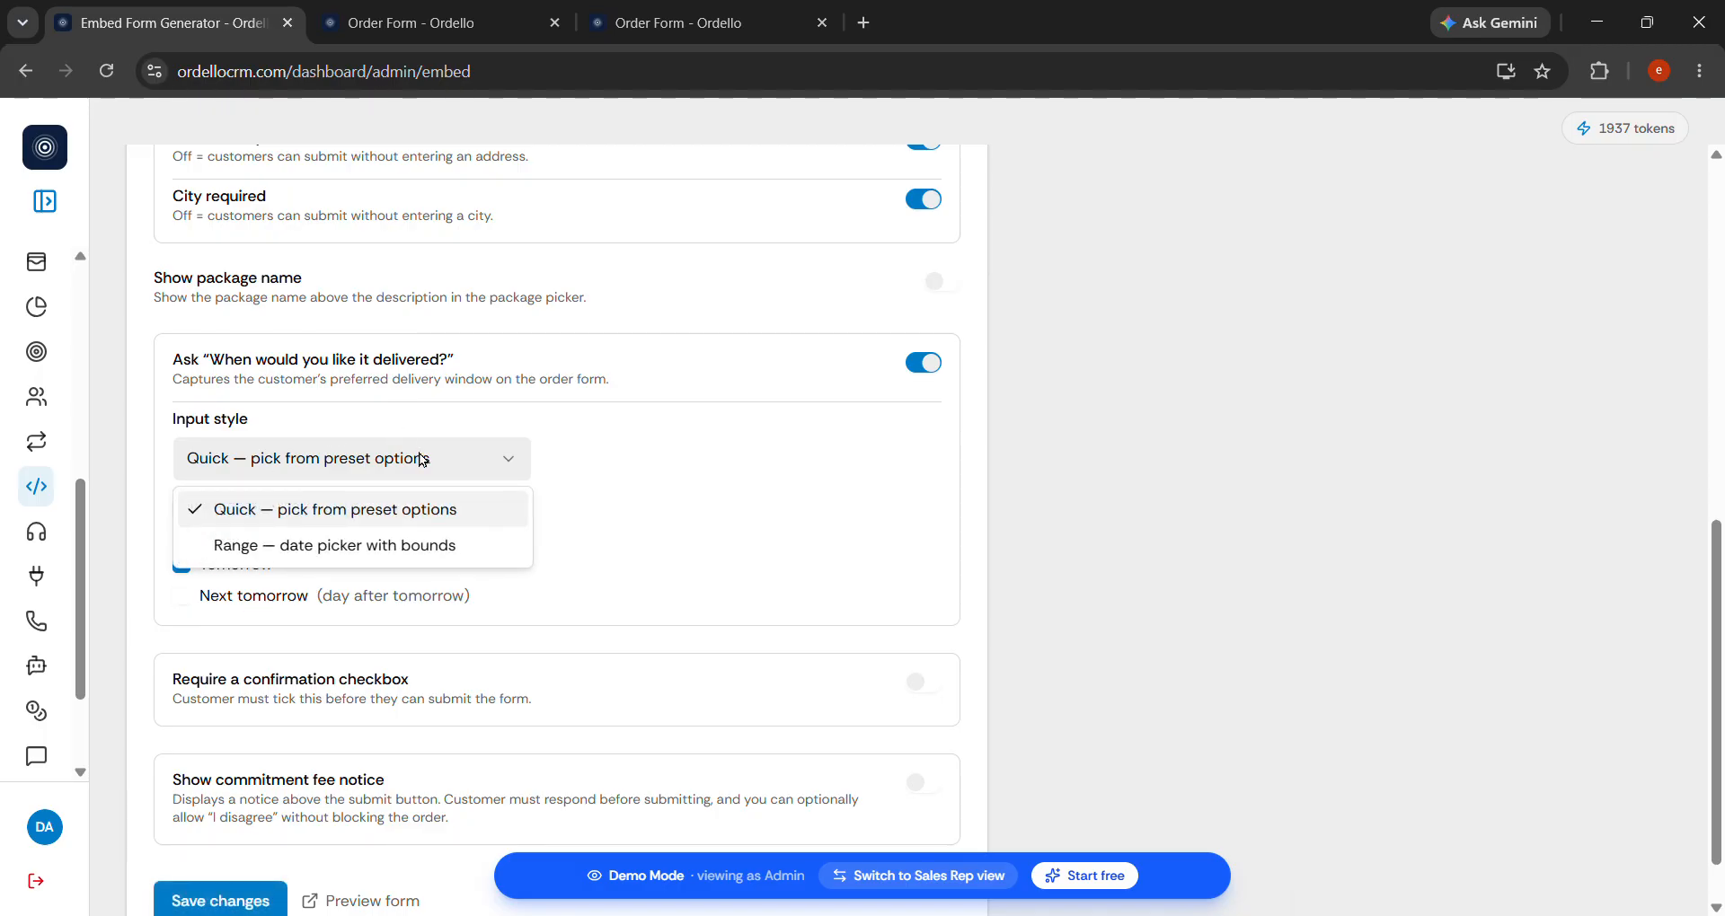
{"action": "left_click", "coordinate": [393, 547]}
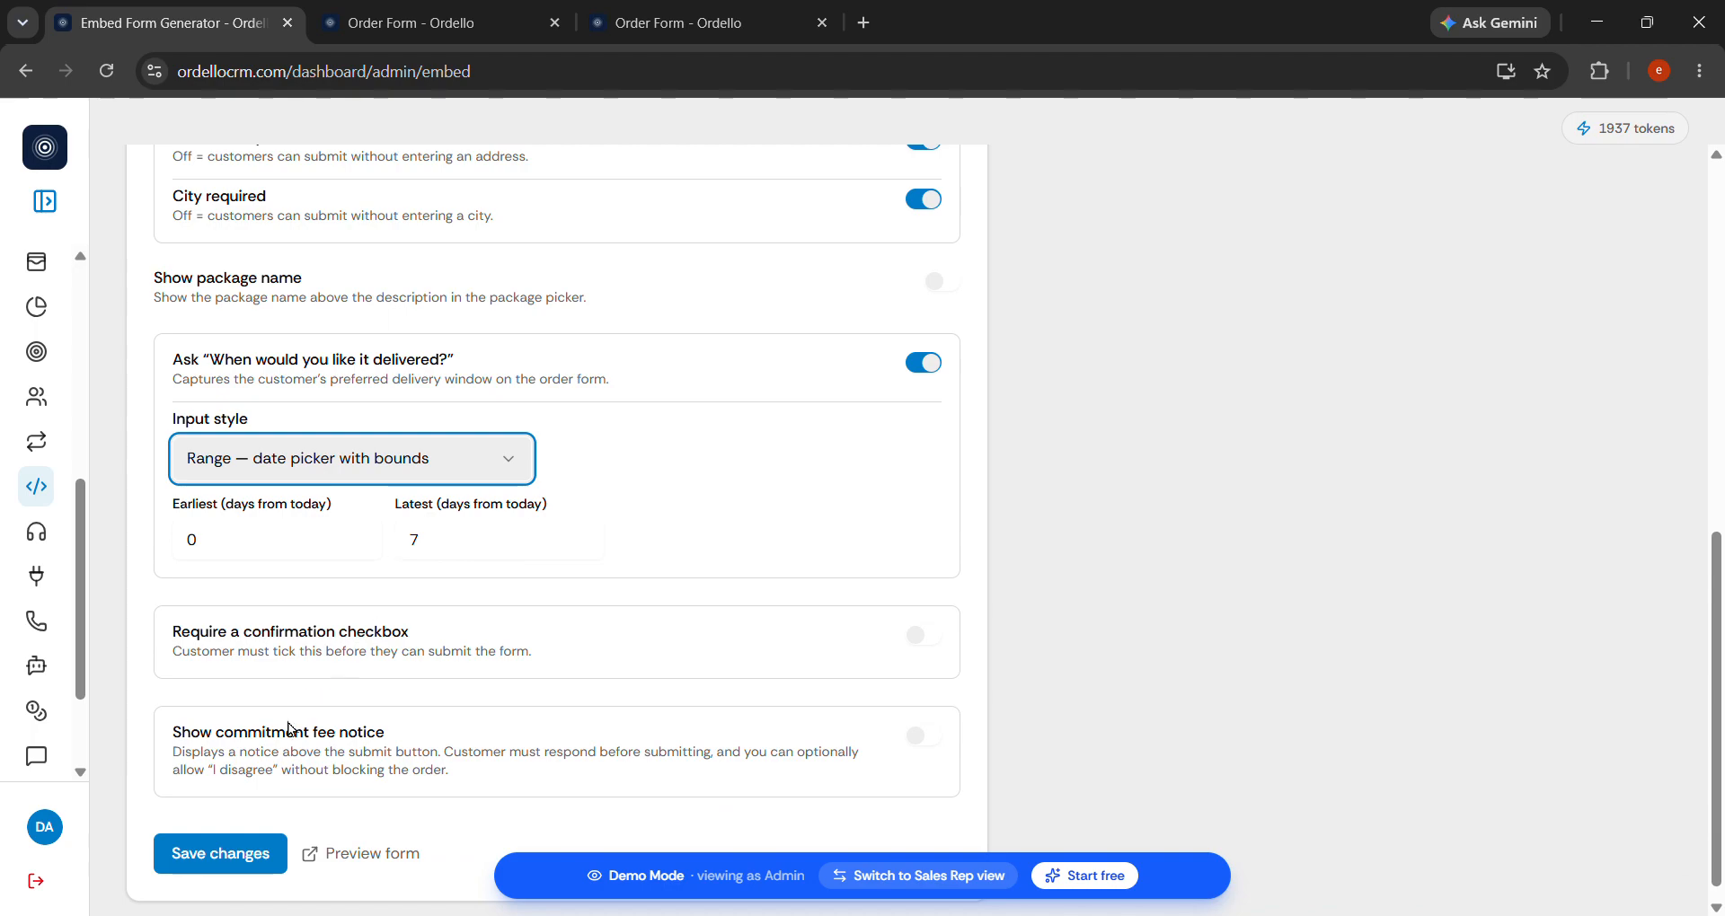
{"action": "left_click", "coordinate": [231, 549]}
{"action": "left_click", "coordinate": [452, 547]}
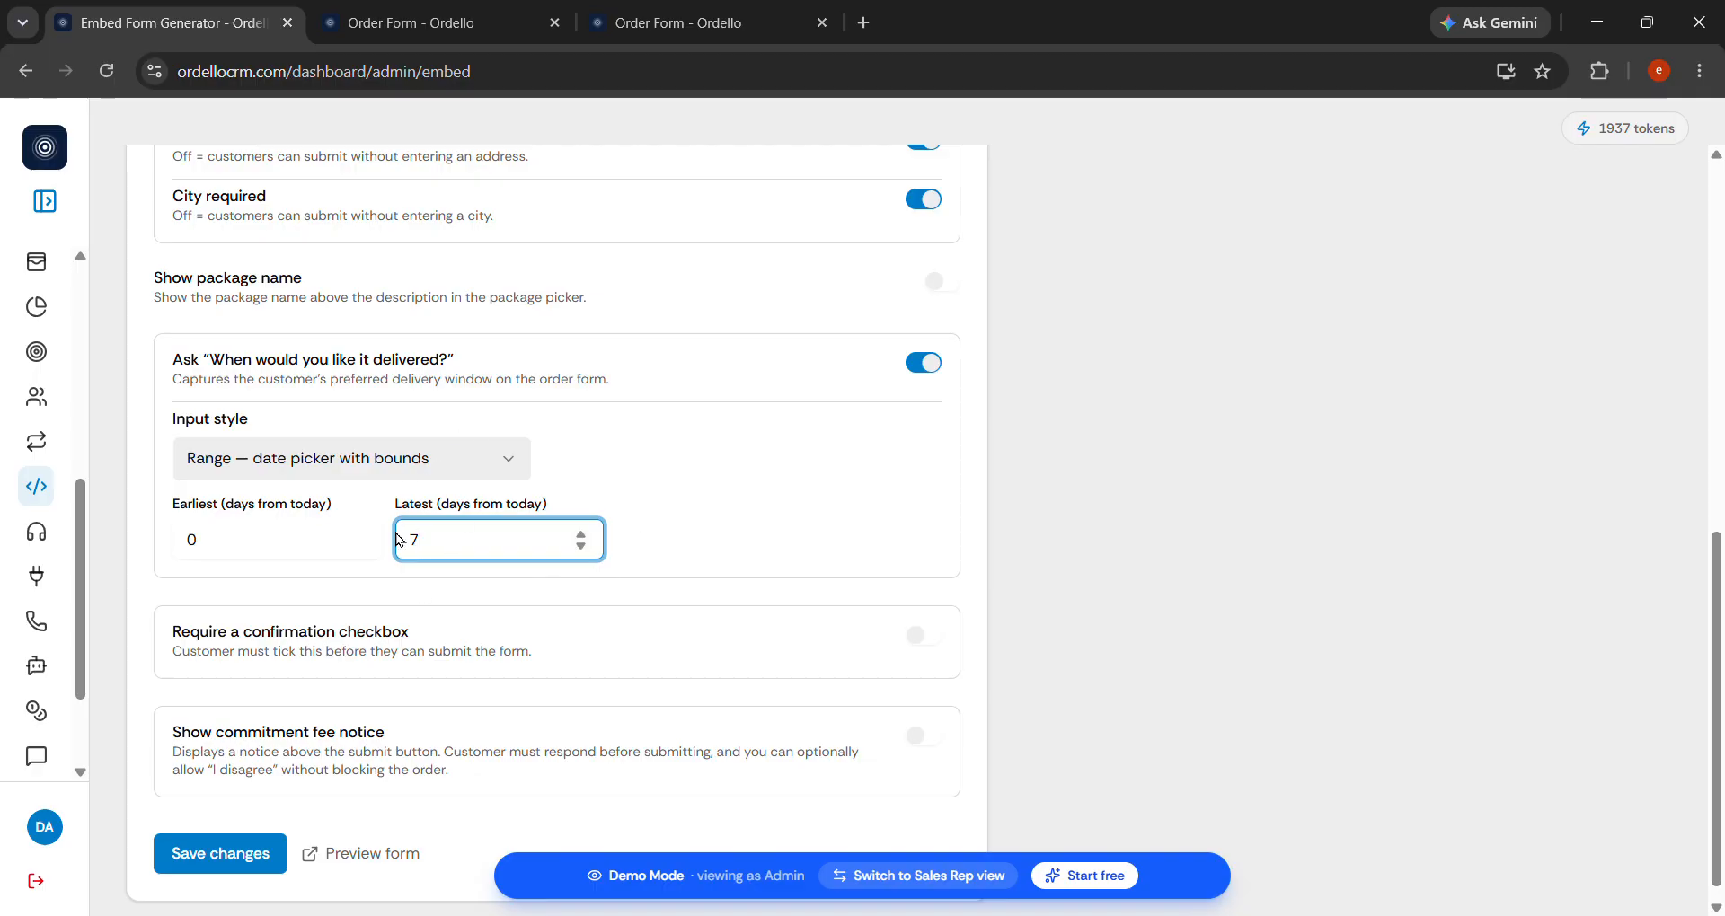
{"action": "left_click", "coordinate": [214, 851]}
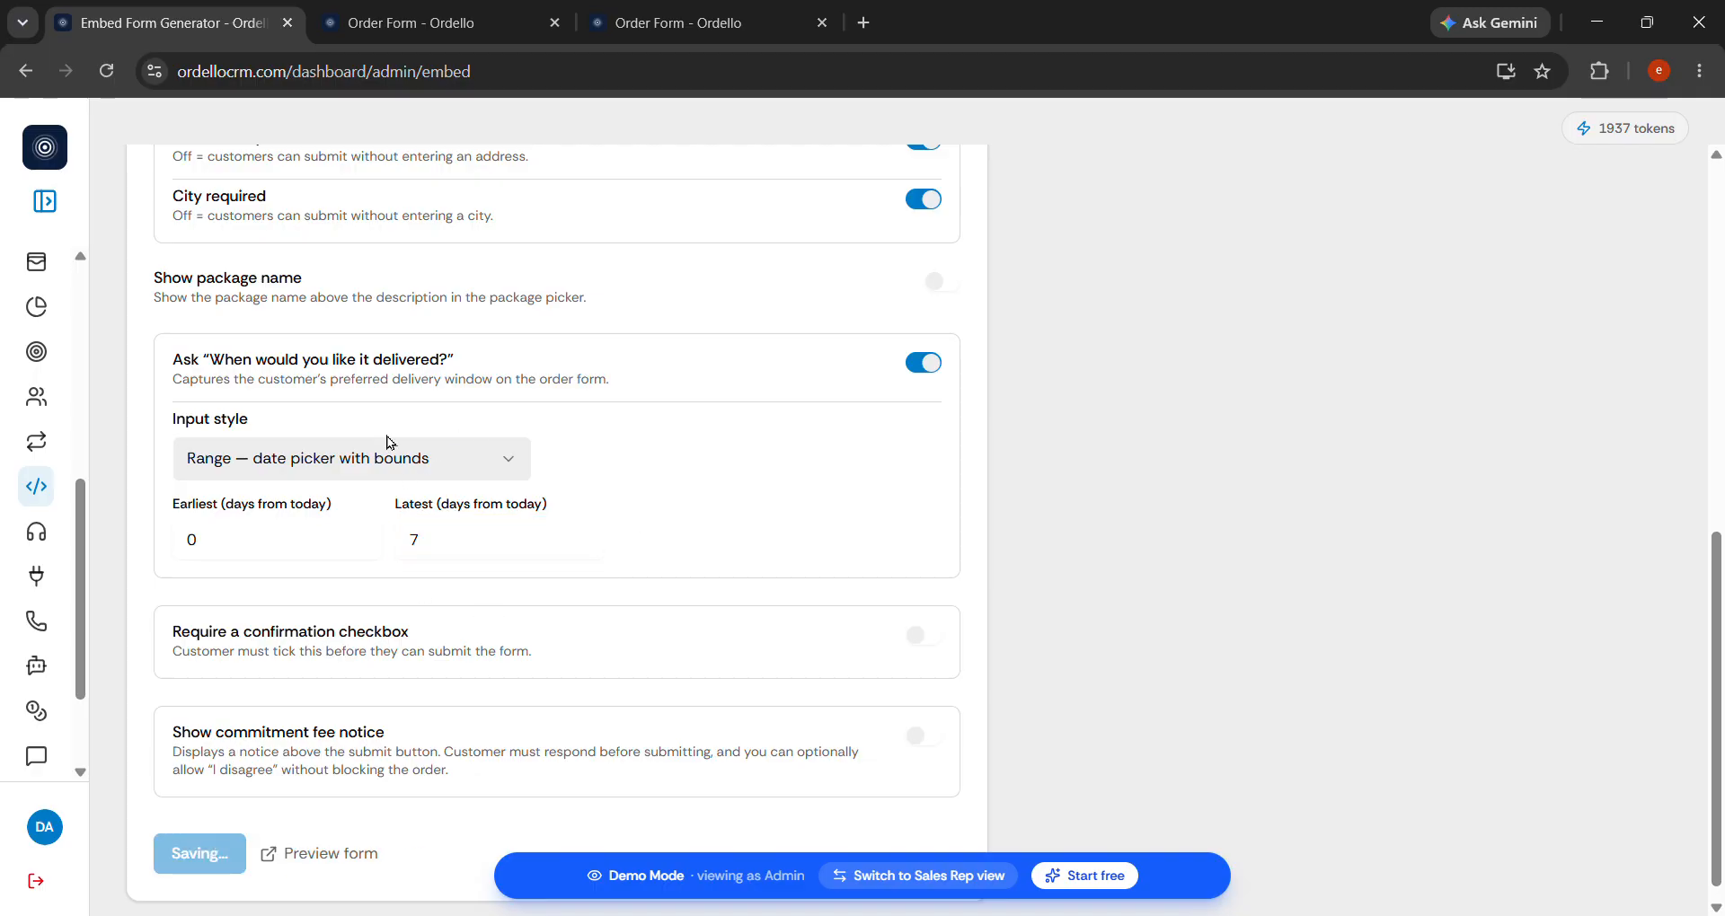
{"action": "left_click", "coordinate": [486, 10]}
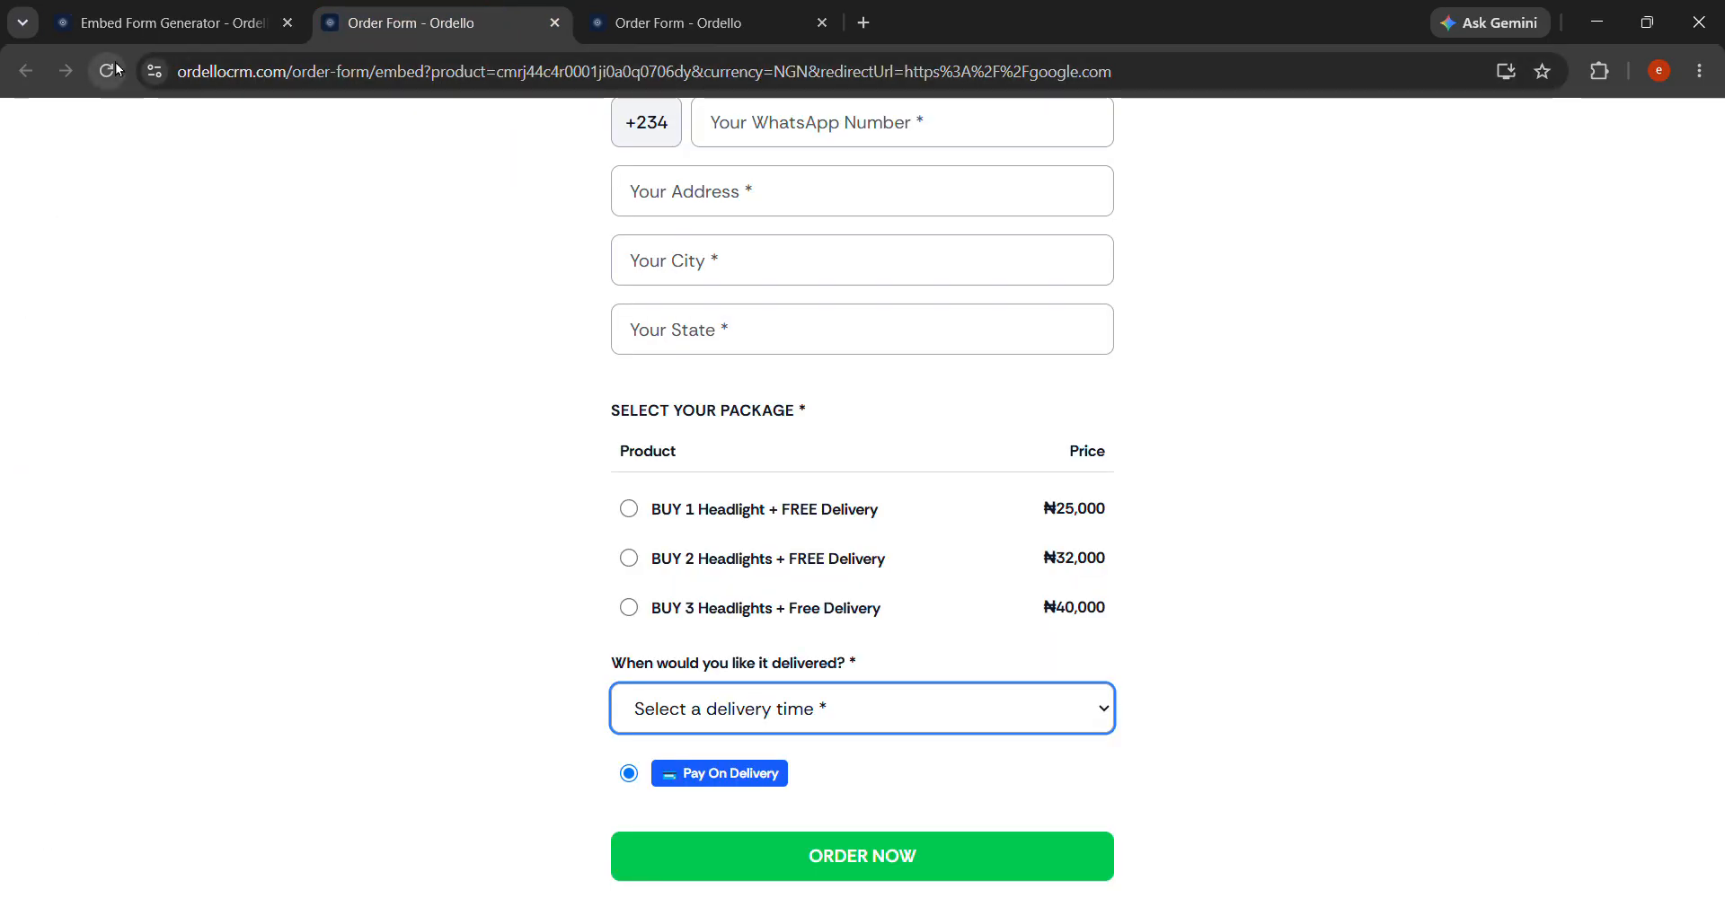
Reload the order form to check the dd/mm/yyyy delivery date field, then return to the Embed Form Generator.
{"action": "left_click", "coordinate": [117, 69]}
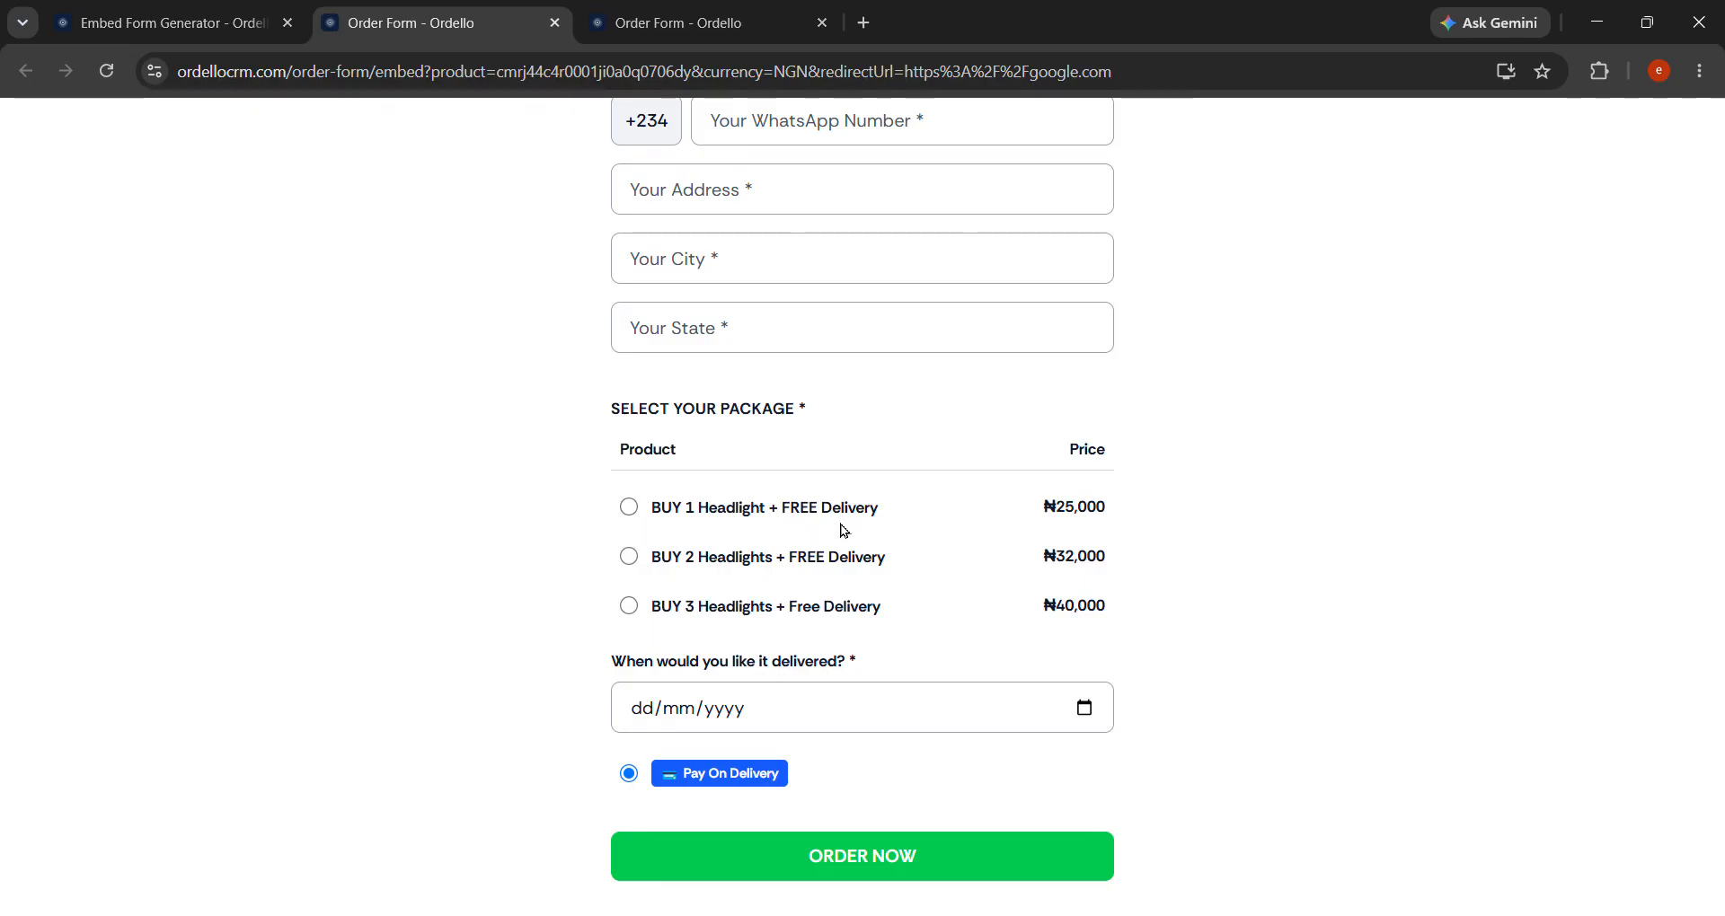
{"action": "scroll", "coordinate": [494, 598], "scroll_direction": "up", "scroll_amount": 2}
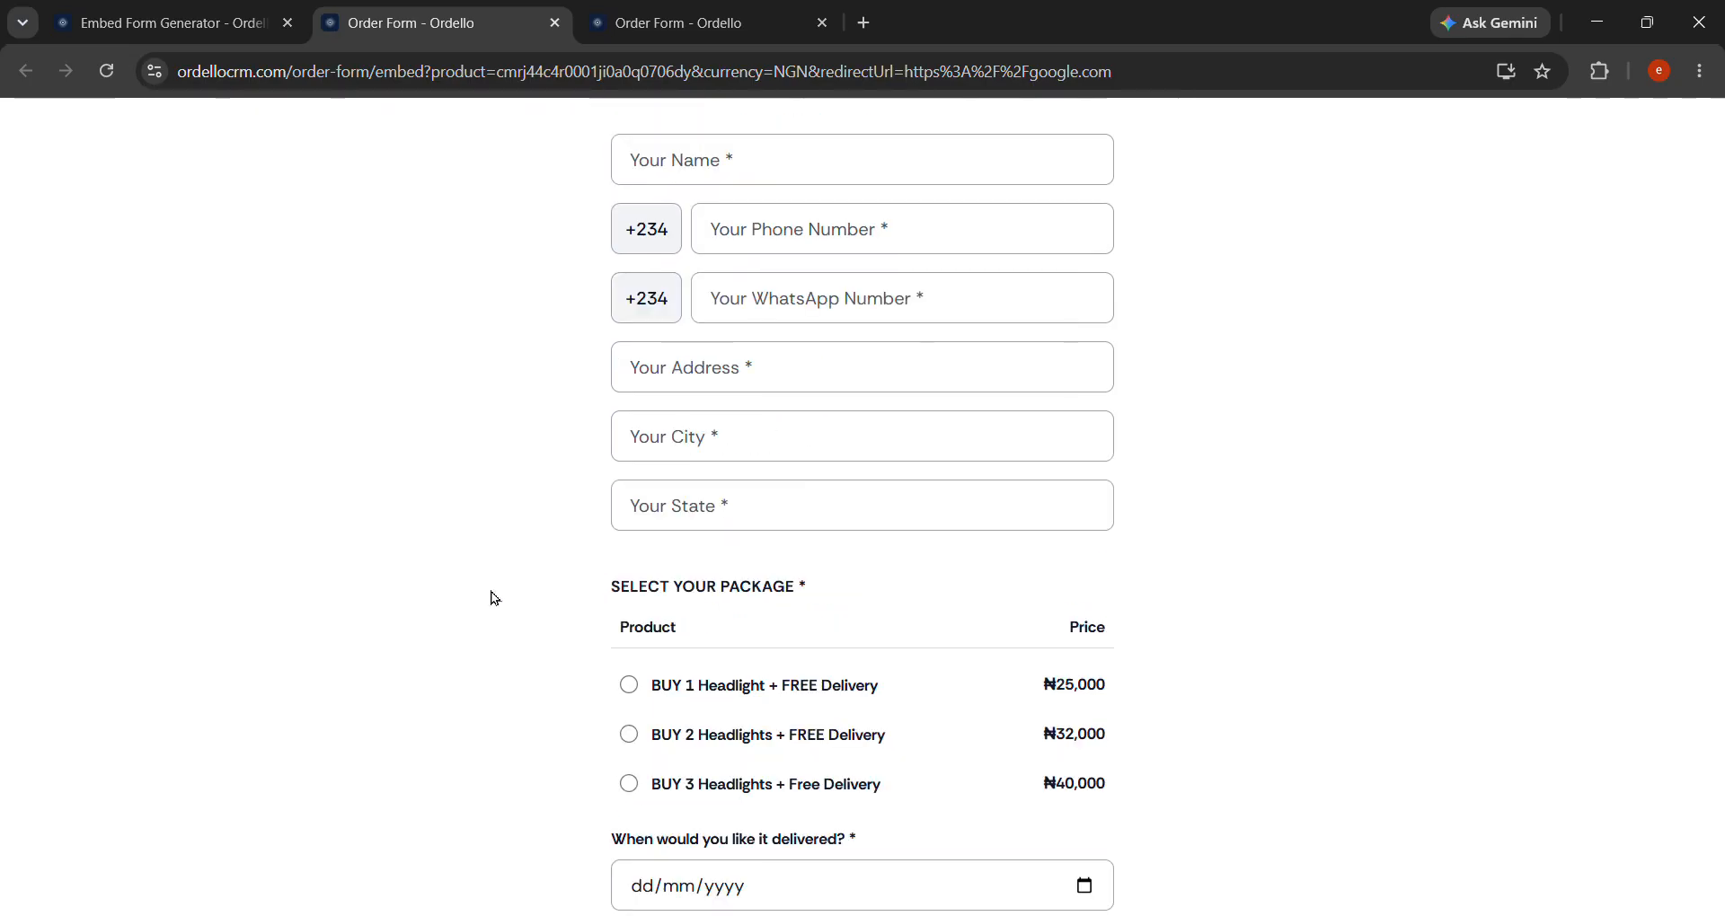
{"action": "left_click", "coordinate": [141, 15]}
{"action": "scroll", "coordinate": [530, 642], "scroll_direction": "down", "scroll_amount": 1}
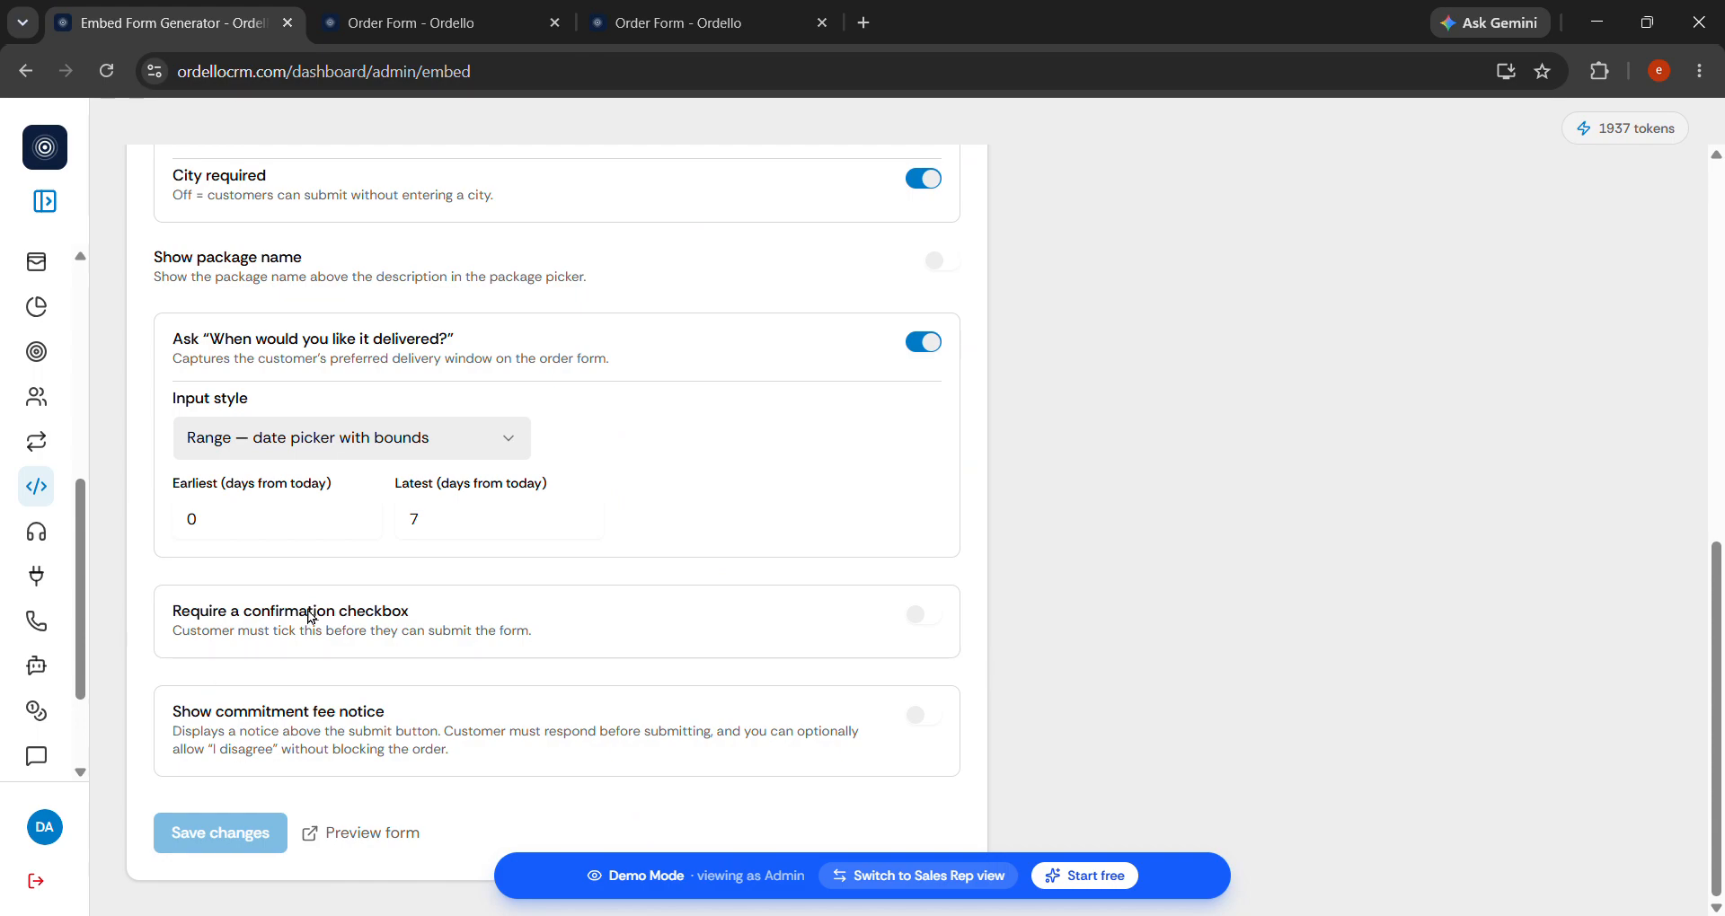
Turn on the required confirmation checkbox, review its financial-readiness wording, and save the settings.
{"action": "left_click", "coordinate": [924, 618]}
{"action": "scroll", "coordinate": [643, 716], "scroll_direction": "down", "scroll_amount": 2}
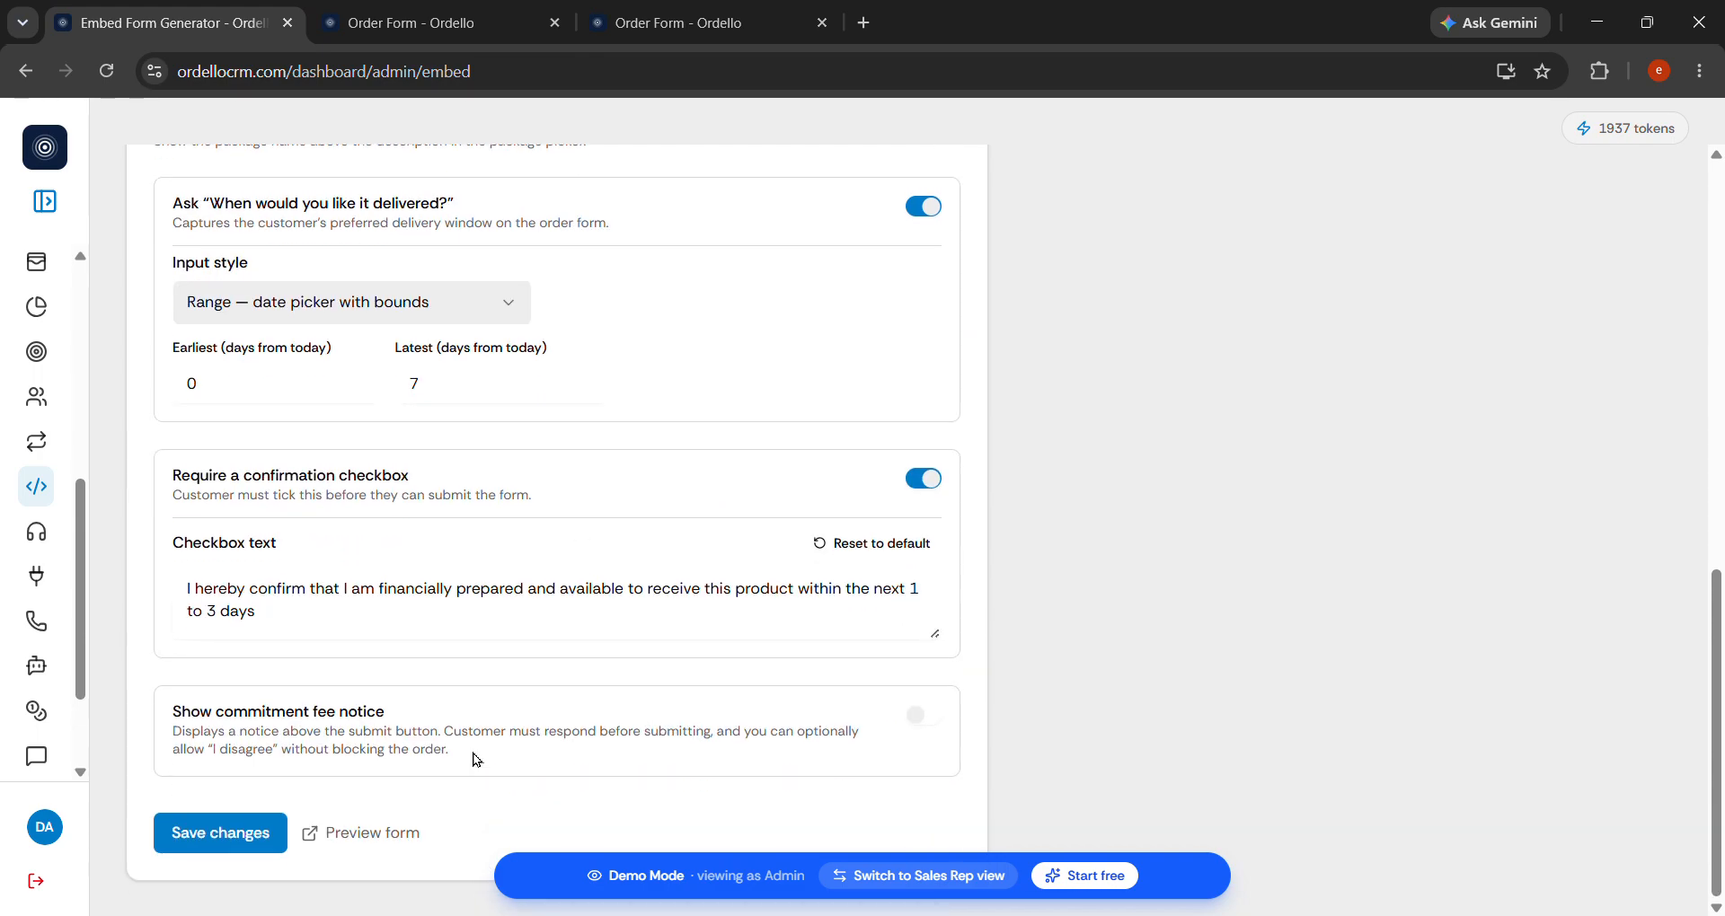
{"action": "left_click", "coordinate": [510, 613]}
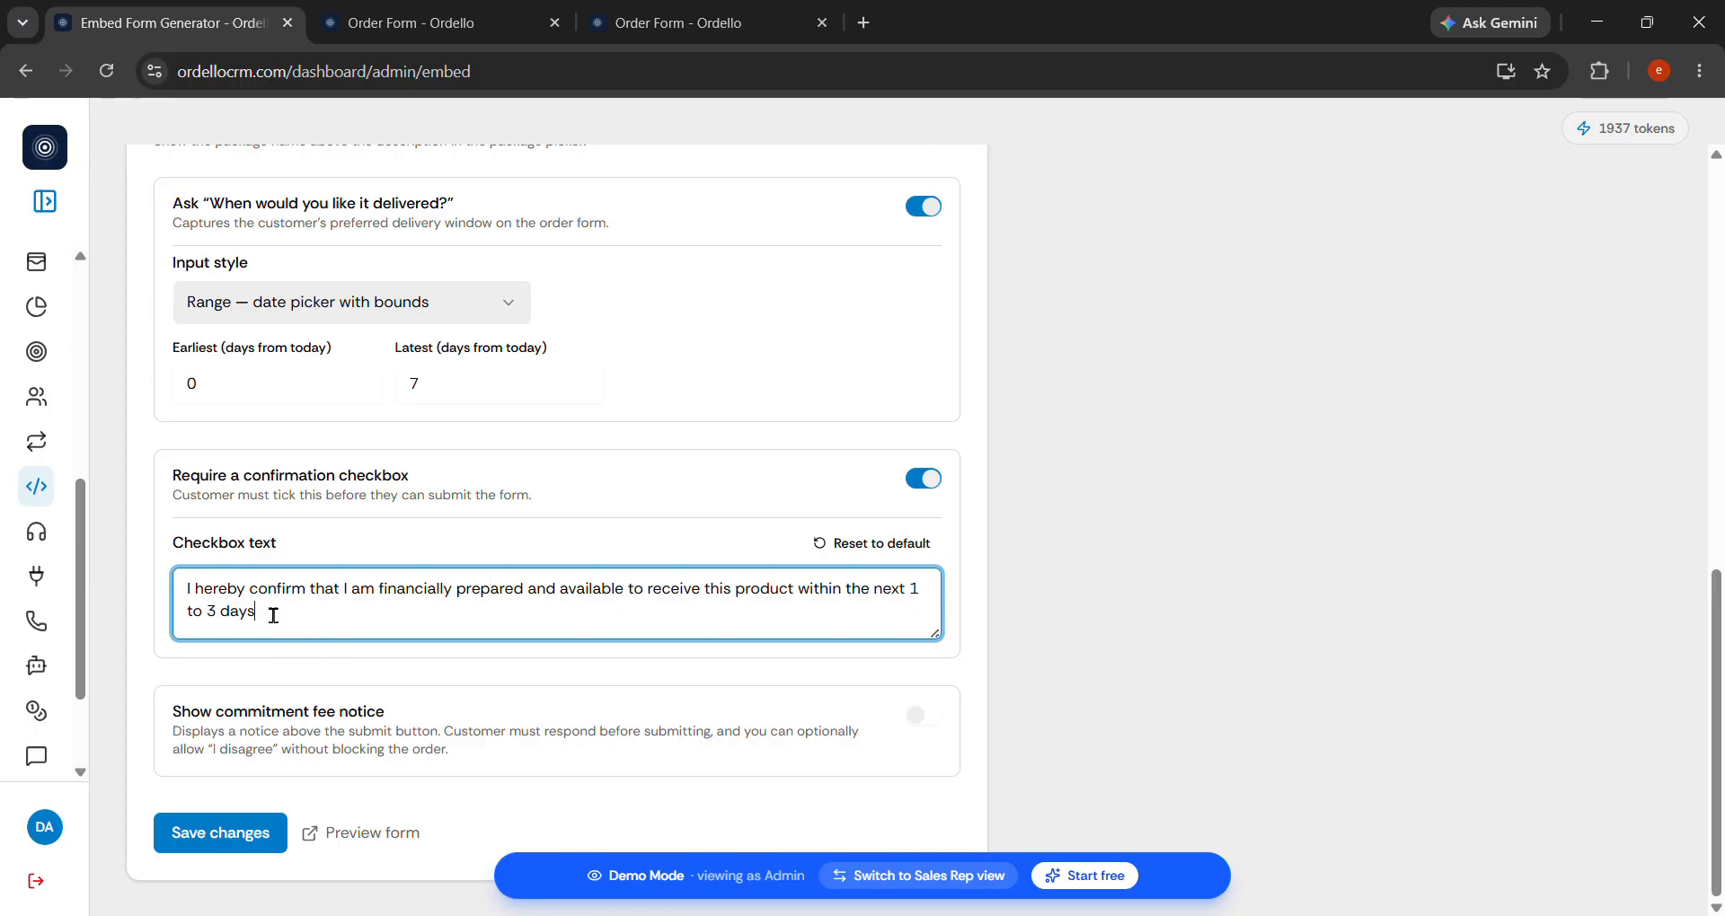
{"action": "left_click_drag", "start_coordinate": [316, 616], "coordinate": [195, 589]}
{"action": "left_click", "coordinate": [340, 611]}
{"action": "left_click", "coordinate": [242, 836]}
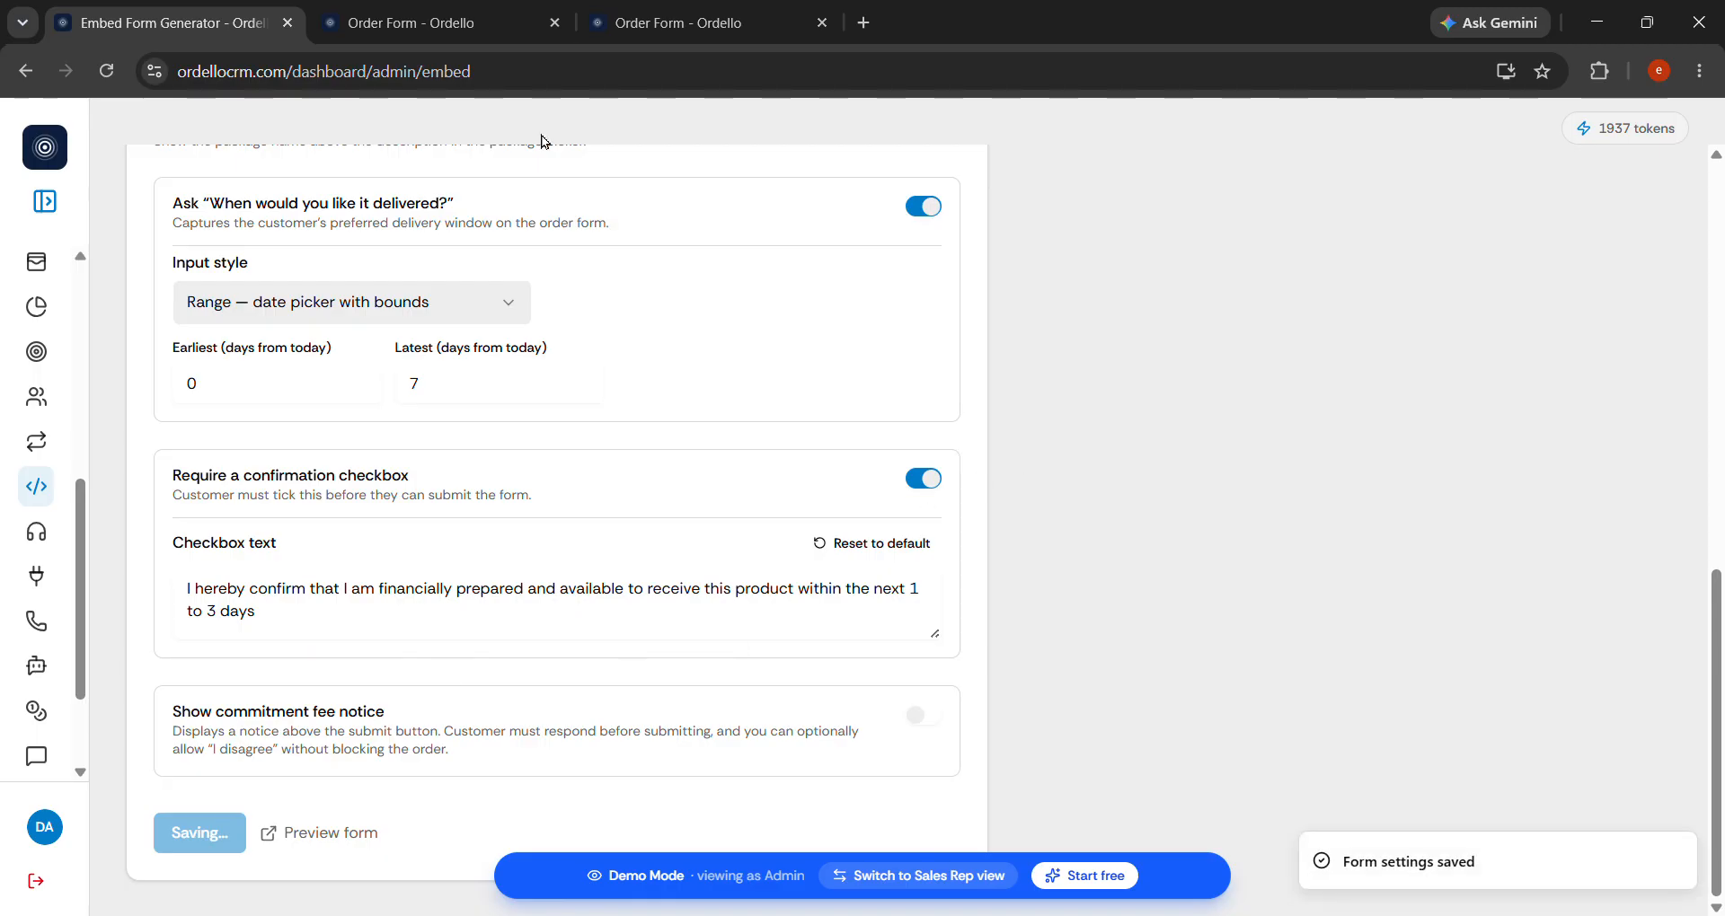
Reload the order form to show the new confirmation checkbox.
{"action": "left_click", "coordinate": [451, 11]}
{"action": "left_click", "coordinate": [106, 71]}
{"action": "scroll", "coordinate": [726, 349], "scroll_direction": "down", "scroll_amount": 3}
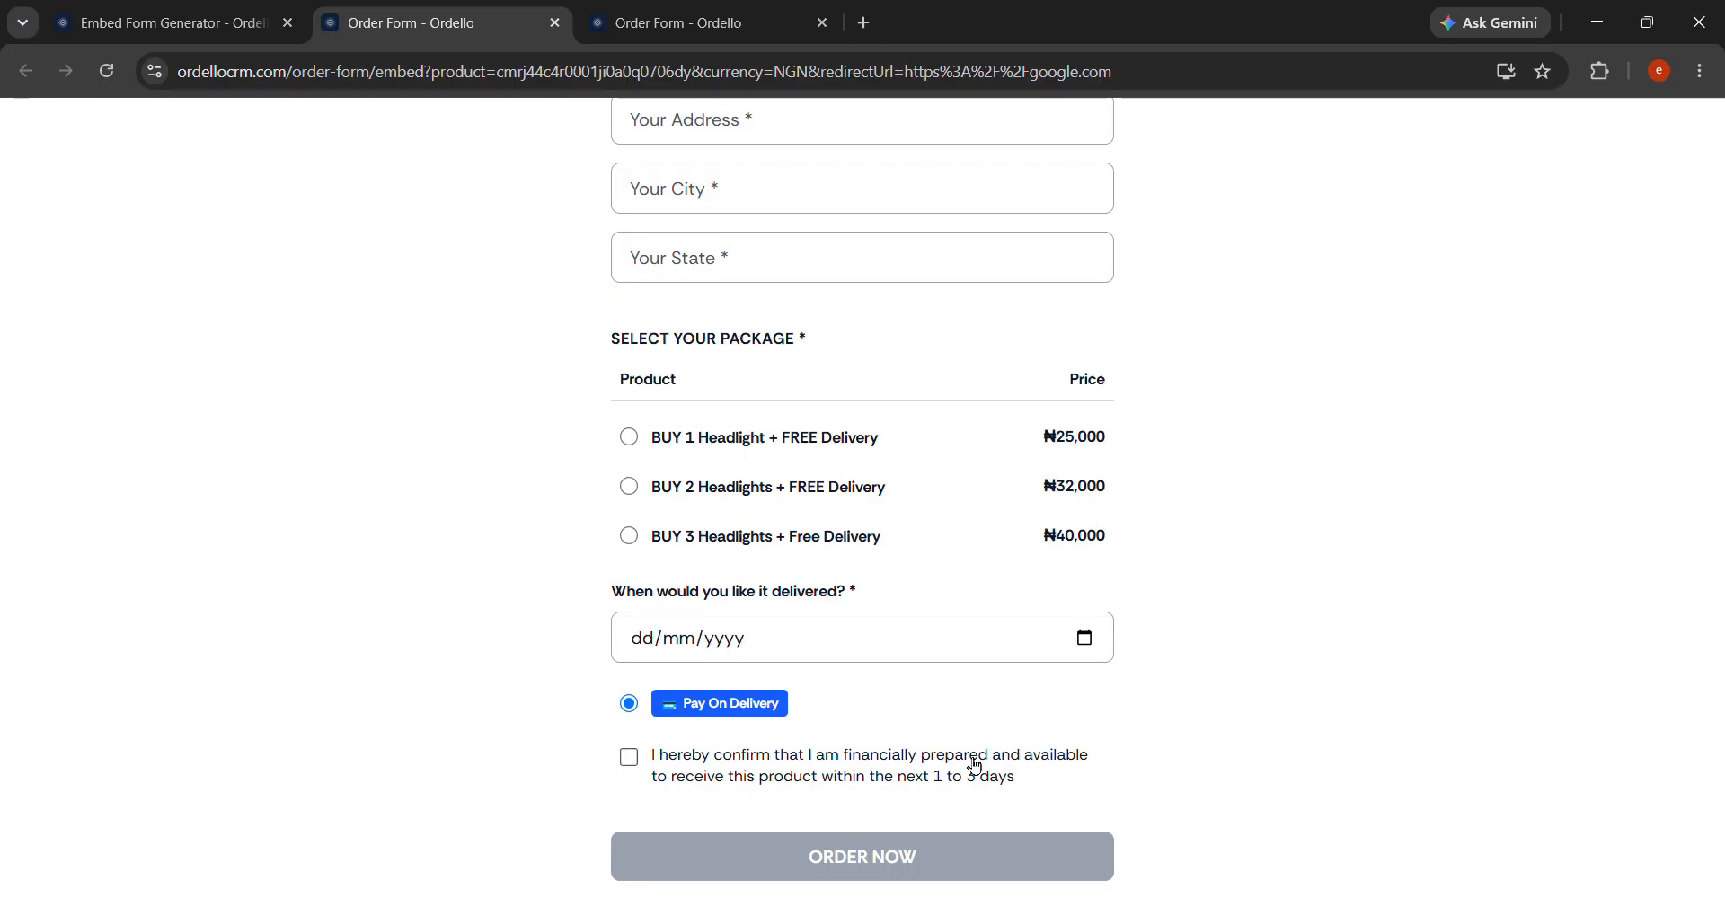
Tick the confirmation checkbox on the order form to see ORDER NOW enabled, then go back to the settings.
{"action": "left_click", "coordinate": [629, 765]}
{"action": "scroll", "coordinate": [918, 658], "scroll_direction": "up", "scroll_amount": 2}
{"action": "scroll", "coordinate": [918, 658], "scroll_direction": "down", "scroll_amount": 2}
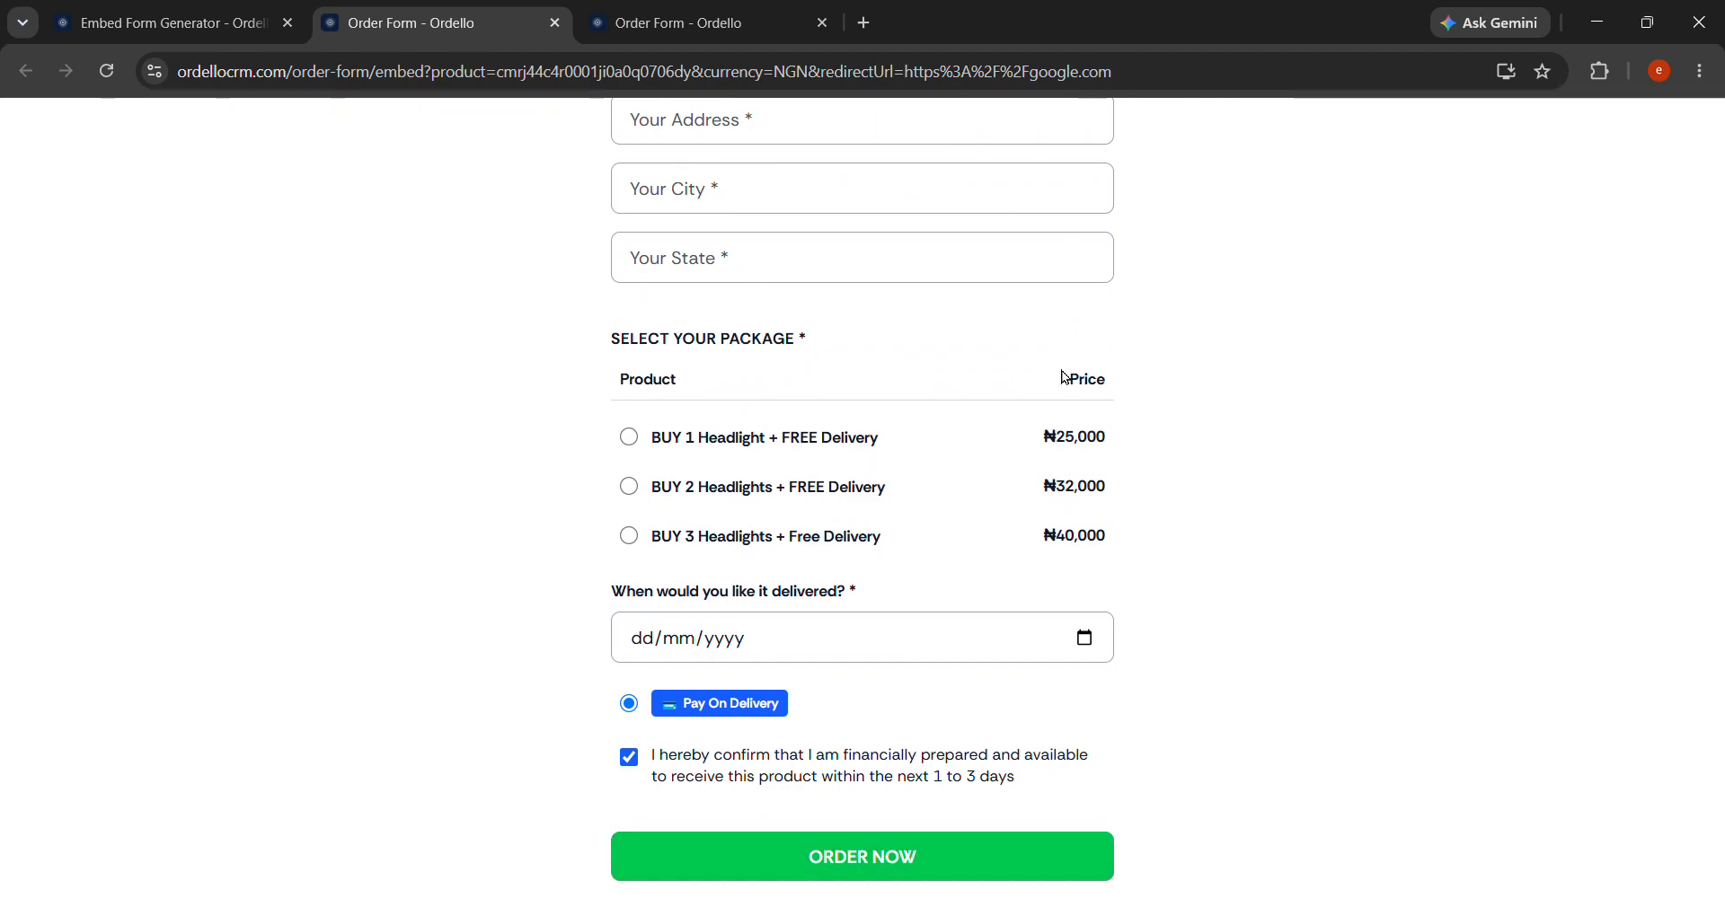
{"action": "scroll", "coordinate": [1065, 377], "scroll_direction": "up", "scroll_amount": 3}
{"action": "left_click", "coordinate": [260, 11]}
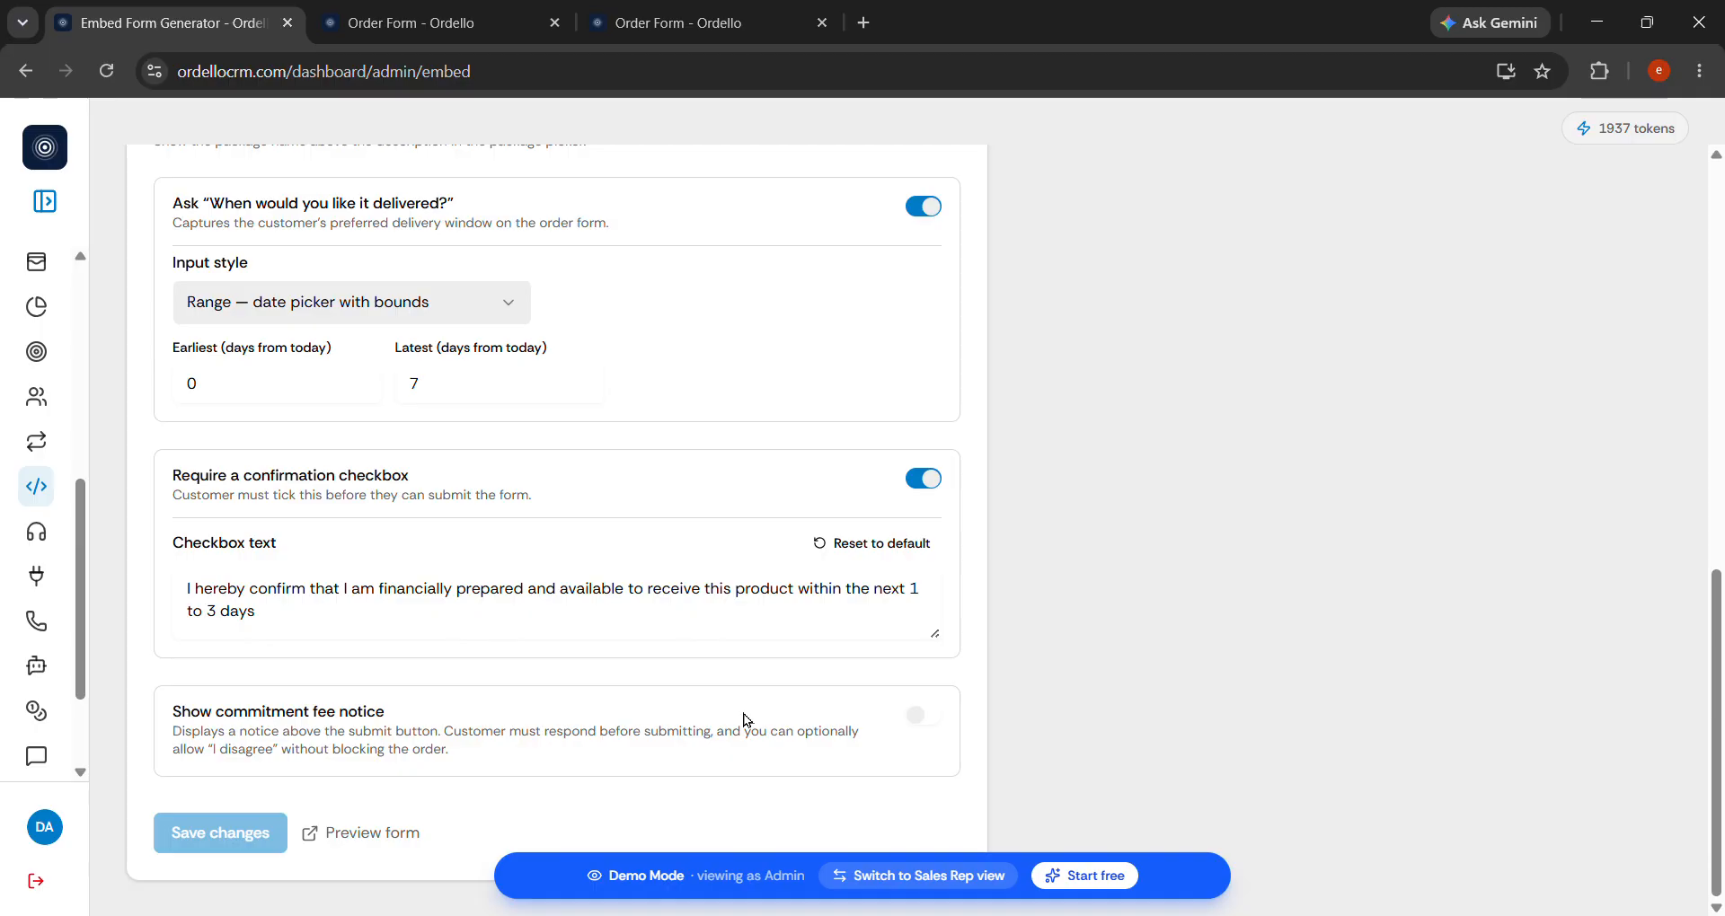
Turn on the commitment fee notice and read its description.
{"action": "left_click", "coordinate": [924, 716]}
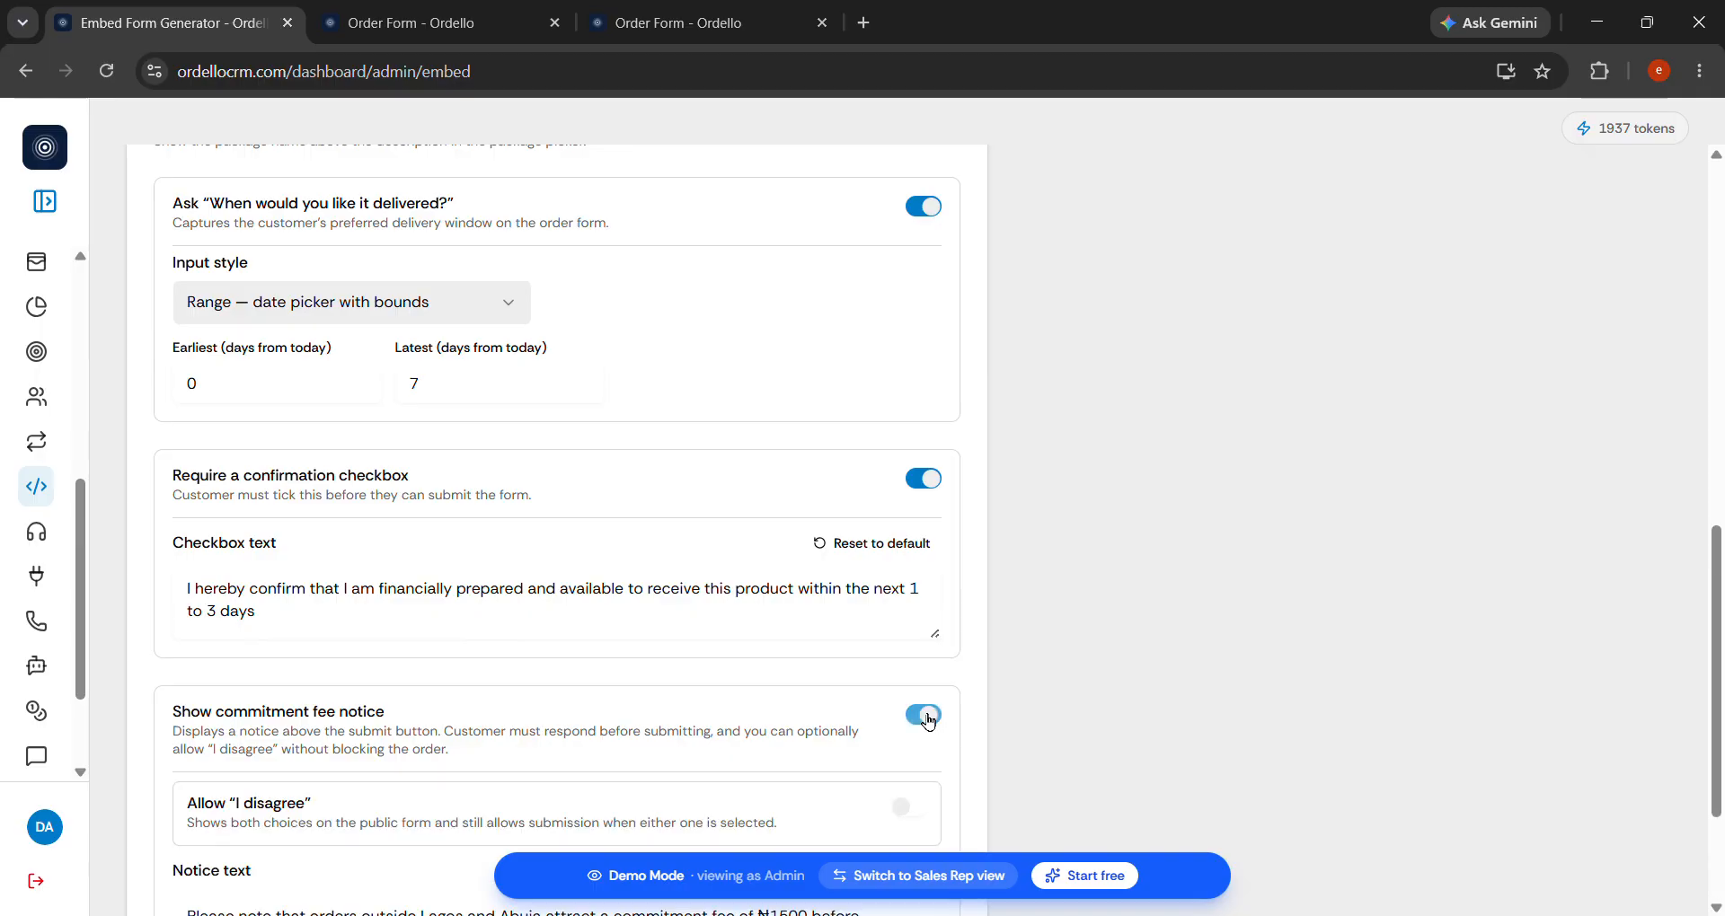
{"action": "scroll", "coordinate": [679, 738], "scroll_direction": "down", "scroll_amount": 3}
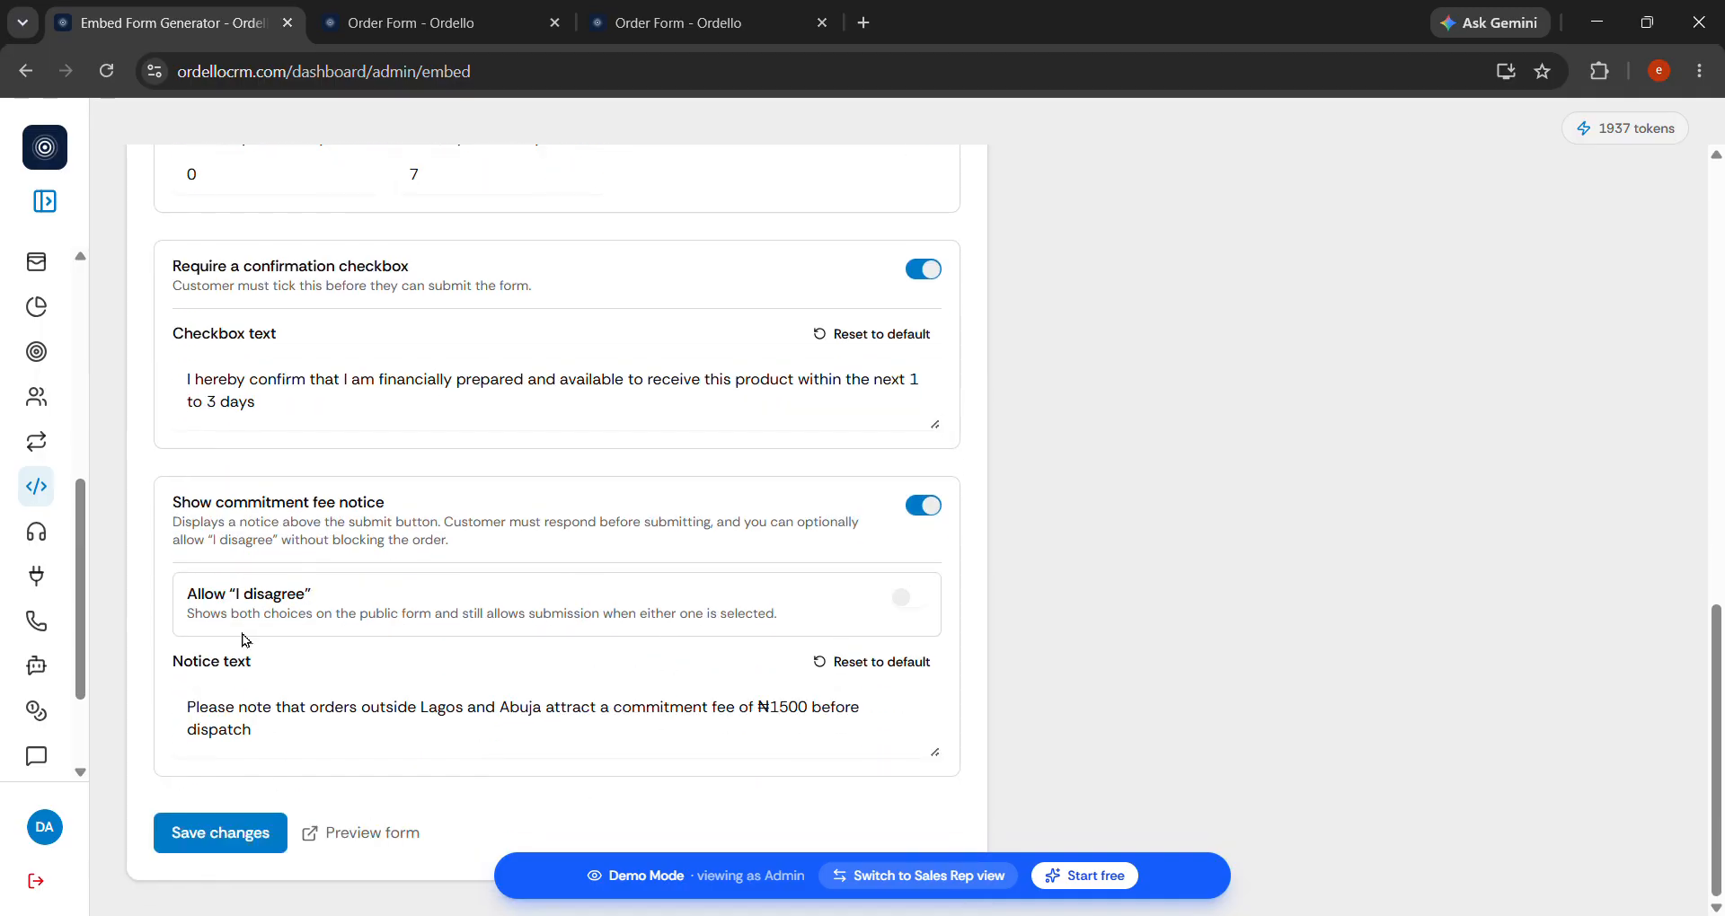
{"action": "left_click_drag", "start_coordinate": [176, 522], "coordinate": [578, 537]}
{"action": "left_click", "coordinate": [705, 540]}
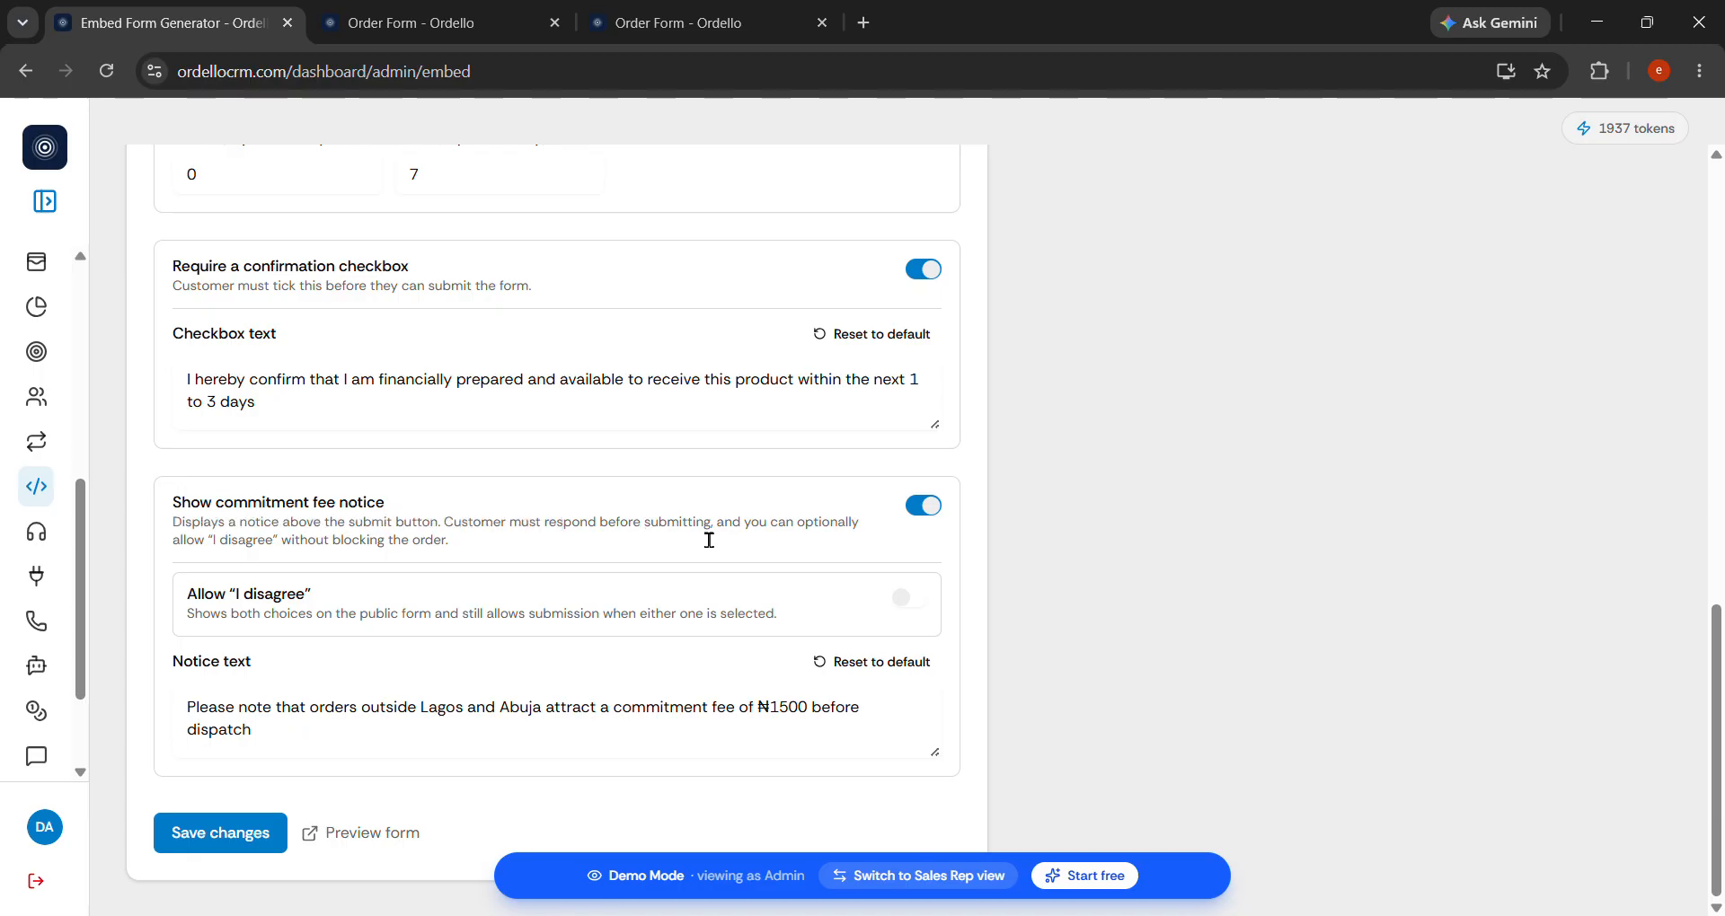
{"action": "left_click_drag", "start_coordinate": [663, 542], "coordinate": [593, 536]}
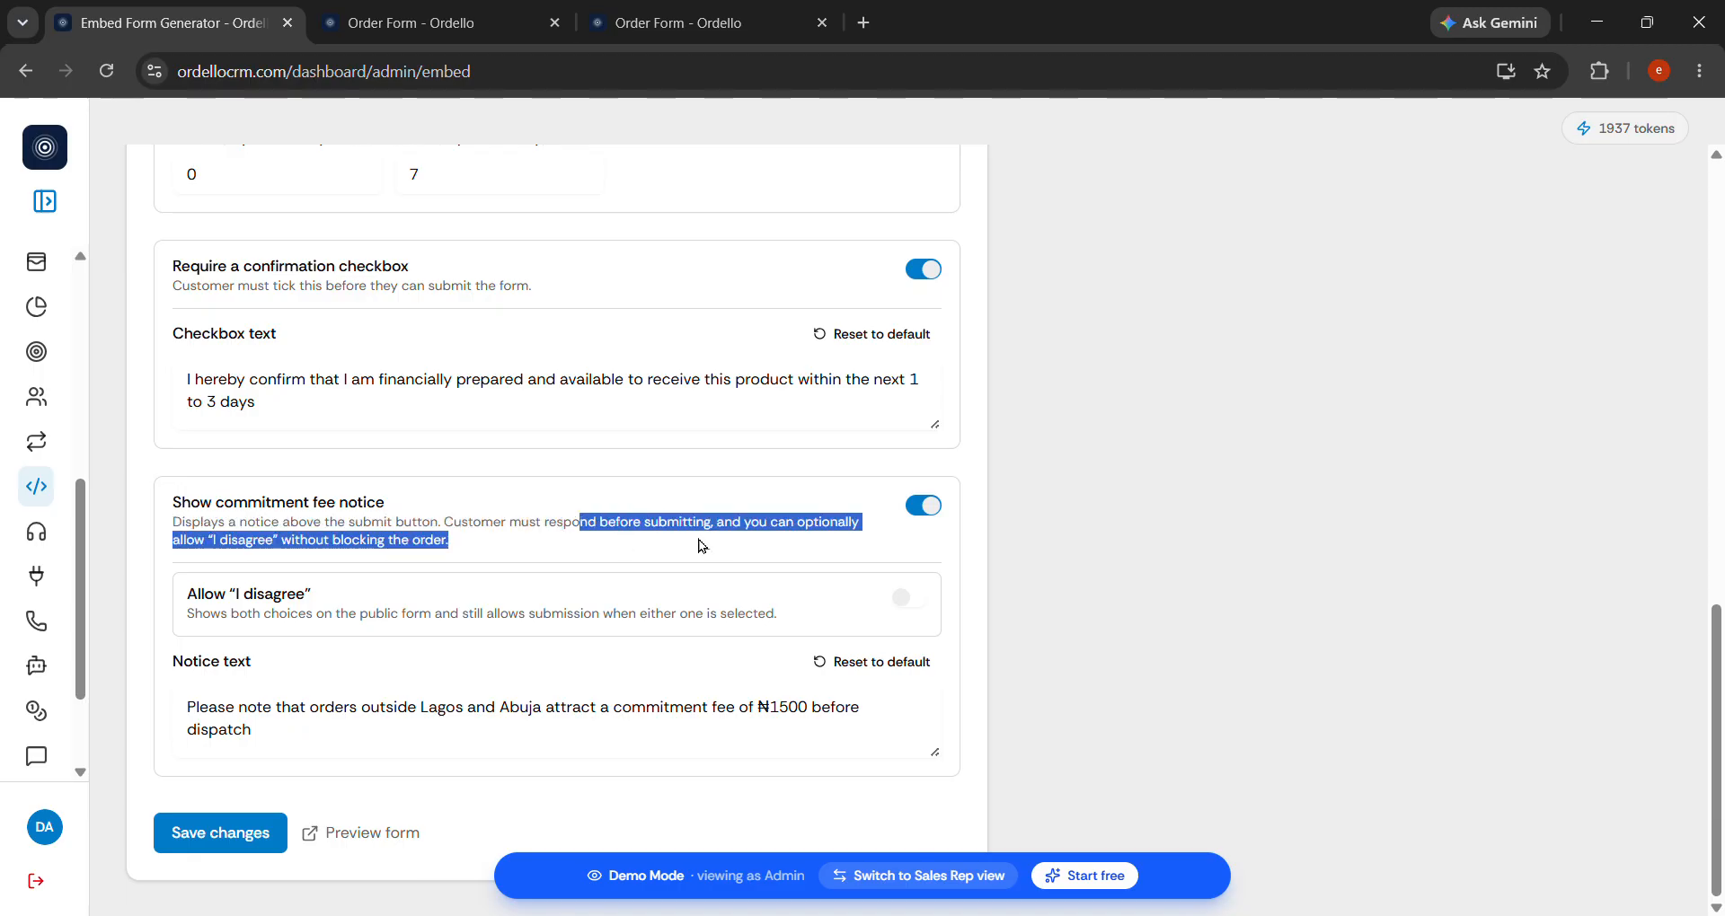
{"action": "left_click", "coordinate": [390, 530]}
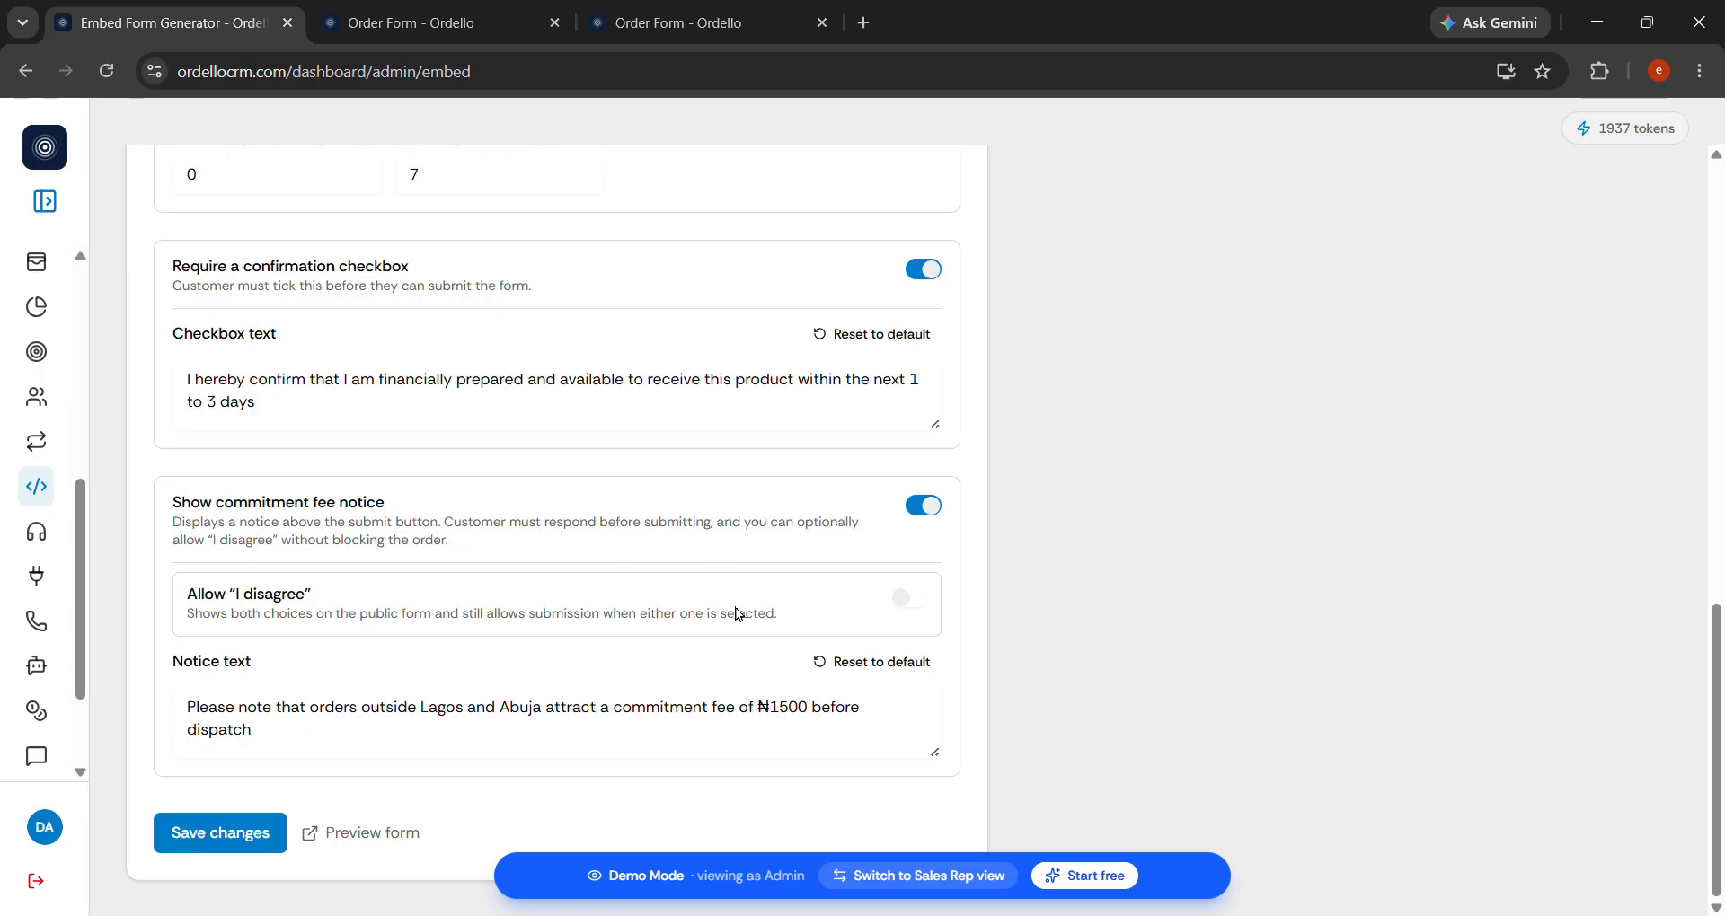
Review the ₦1500 commitment fee notice text, allow 'I disagree' answers, and save the settings.
{"action": "left_click", "coordinate": [278, 729]}
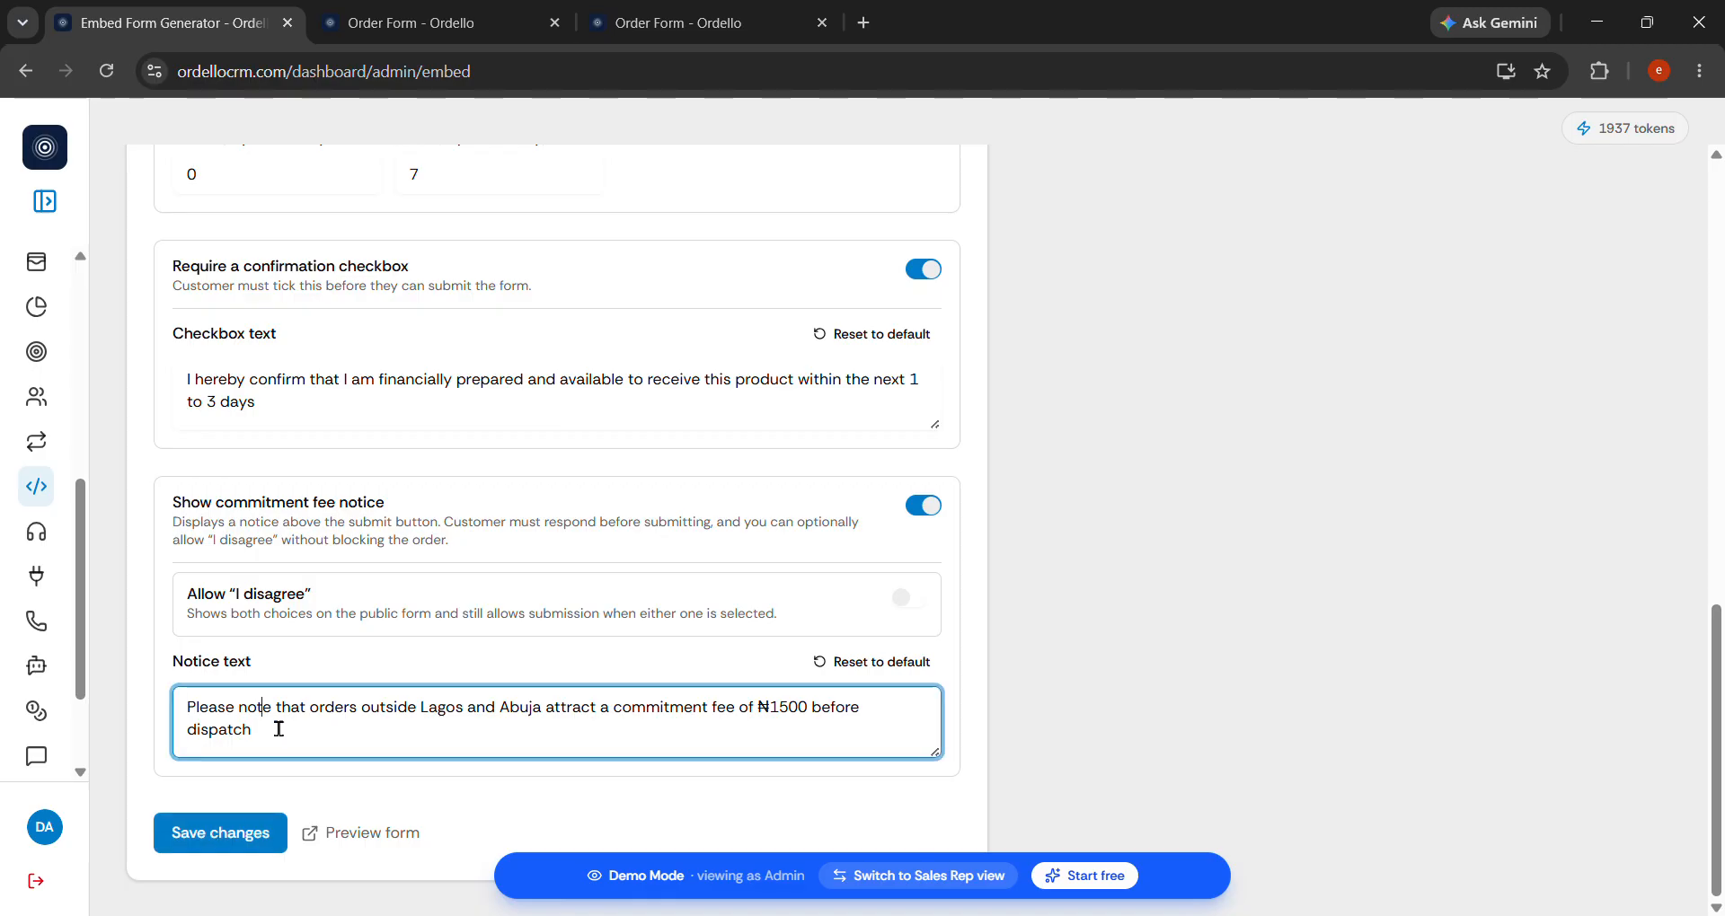
{"action": "left_click_drag", "start_coordinate": [308, 743], "coordinate": [241, 751]}
{"action": "left_click", "coordinate": [421, 725]}
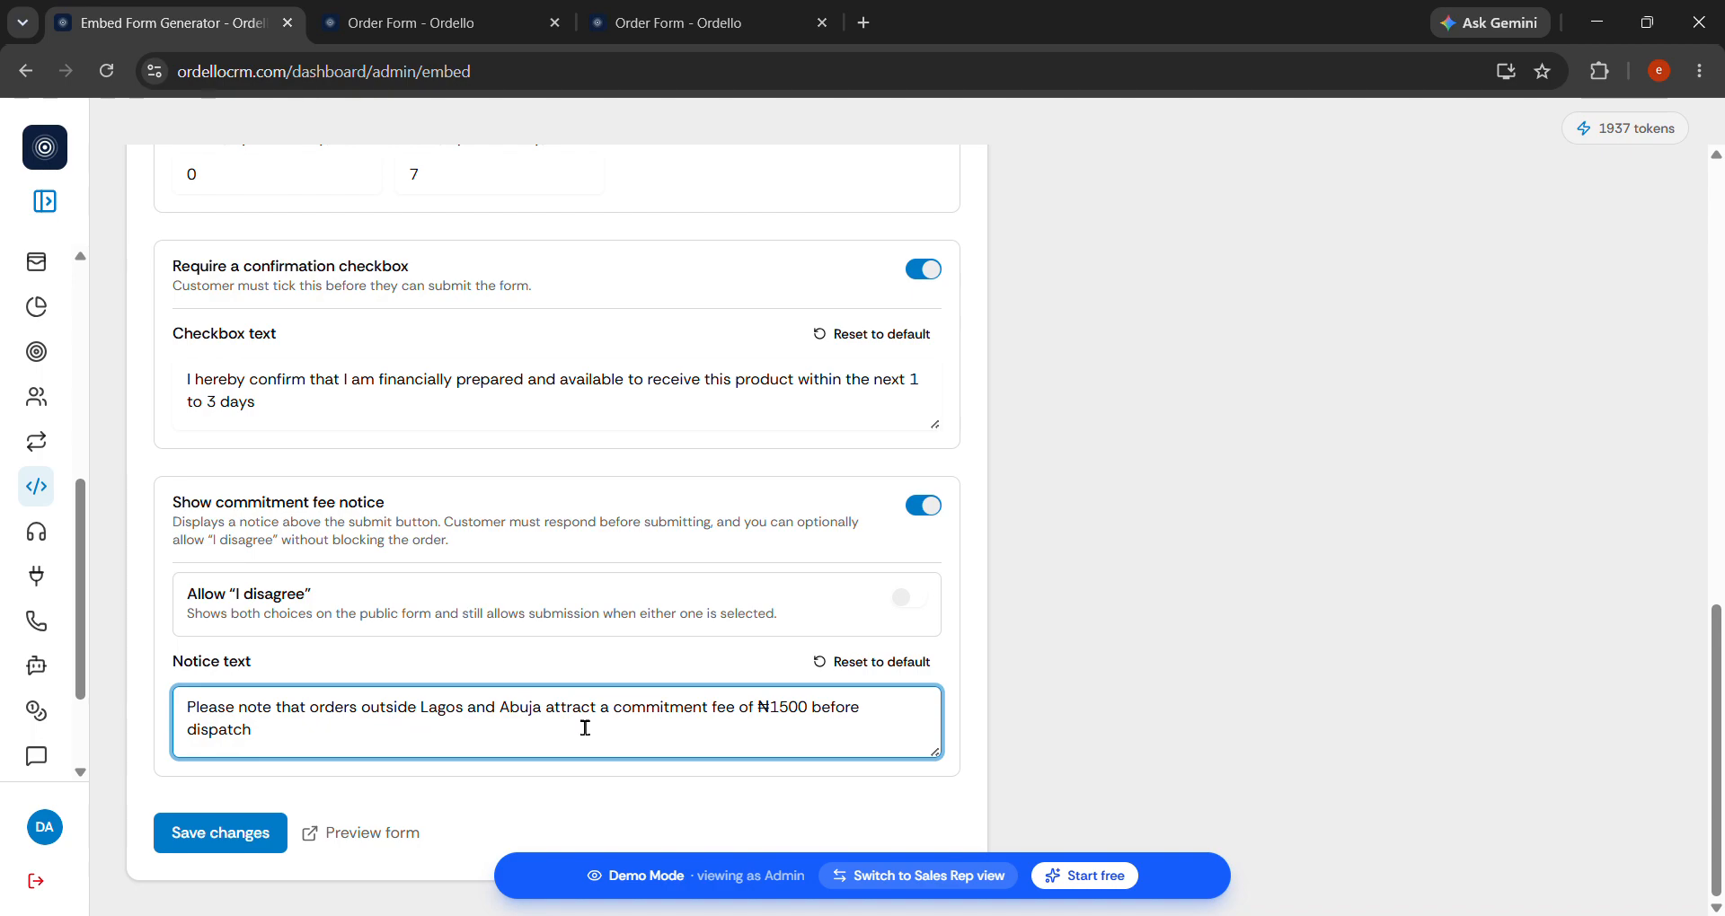
{"action": "left_click_drag", "start_coordinate": [692, 730], "coordinate": [738, 729]}
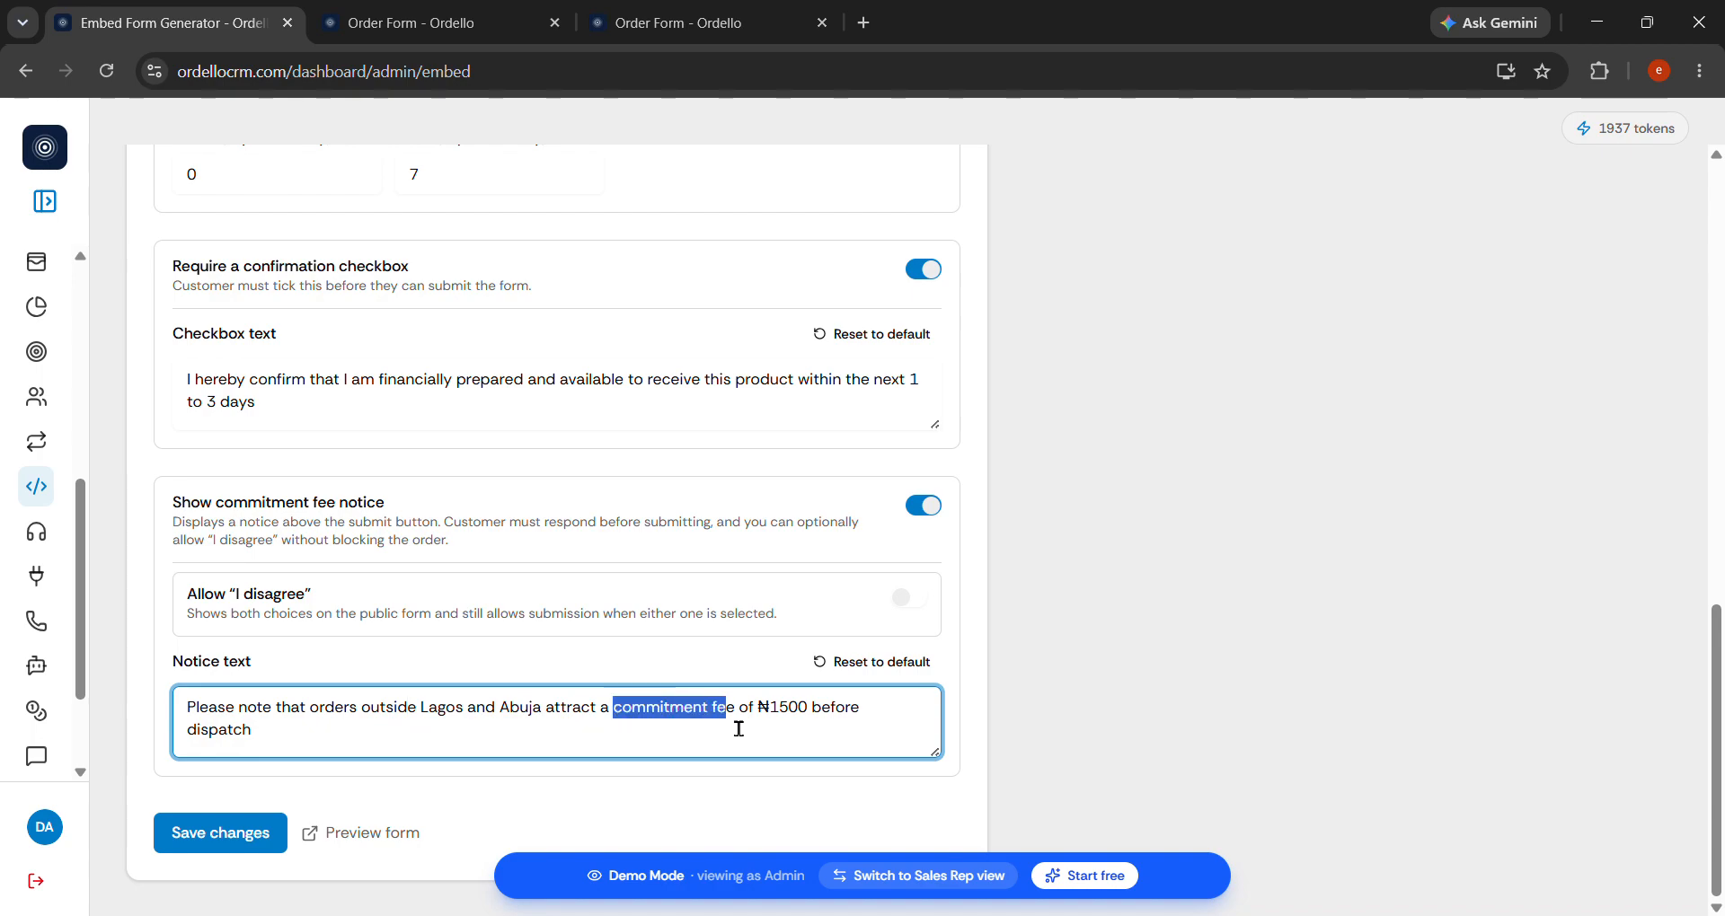
{"action": "left_click", "coordinate": [794, 738]}
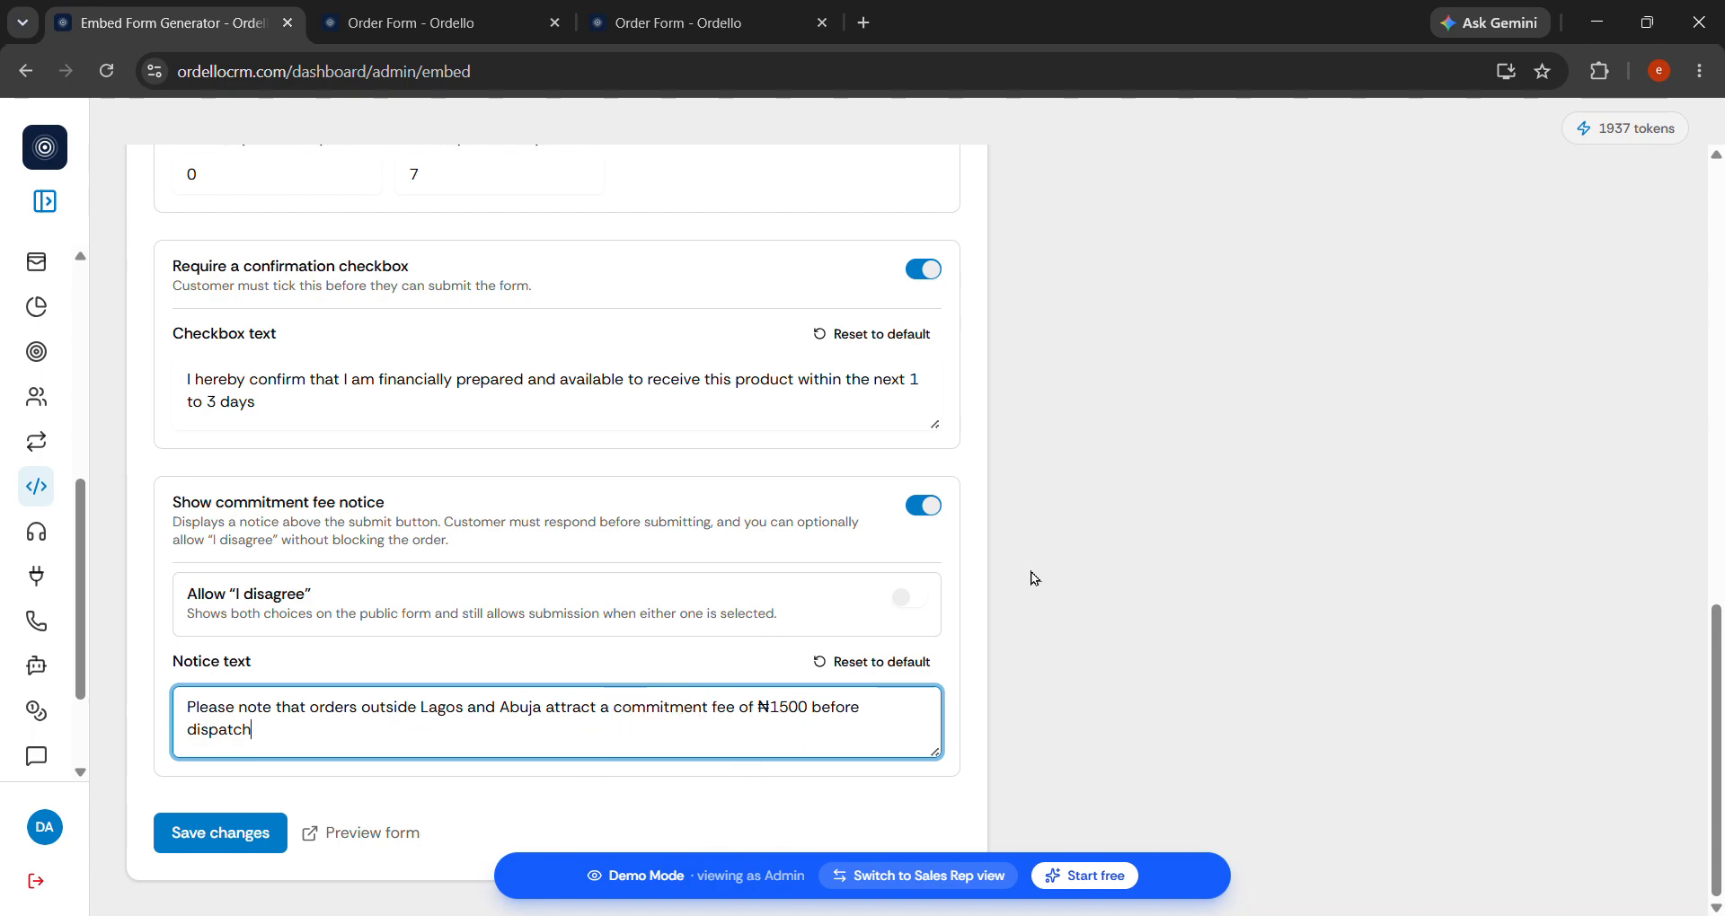
{"action": "left_click_drag", "start_coordinate": [253, 729], "coordinate": [195, 707]}
{"action": "left_click", "coordinate": [658, 739]}
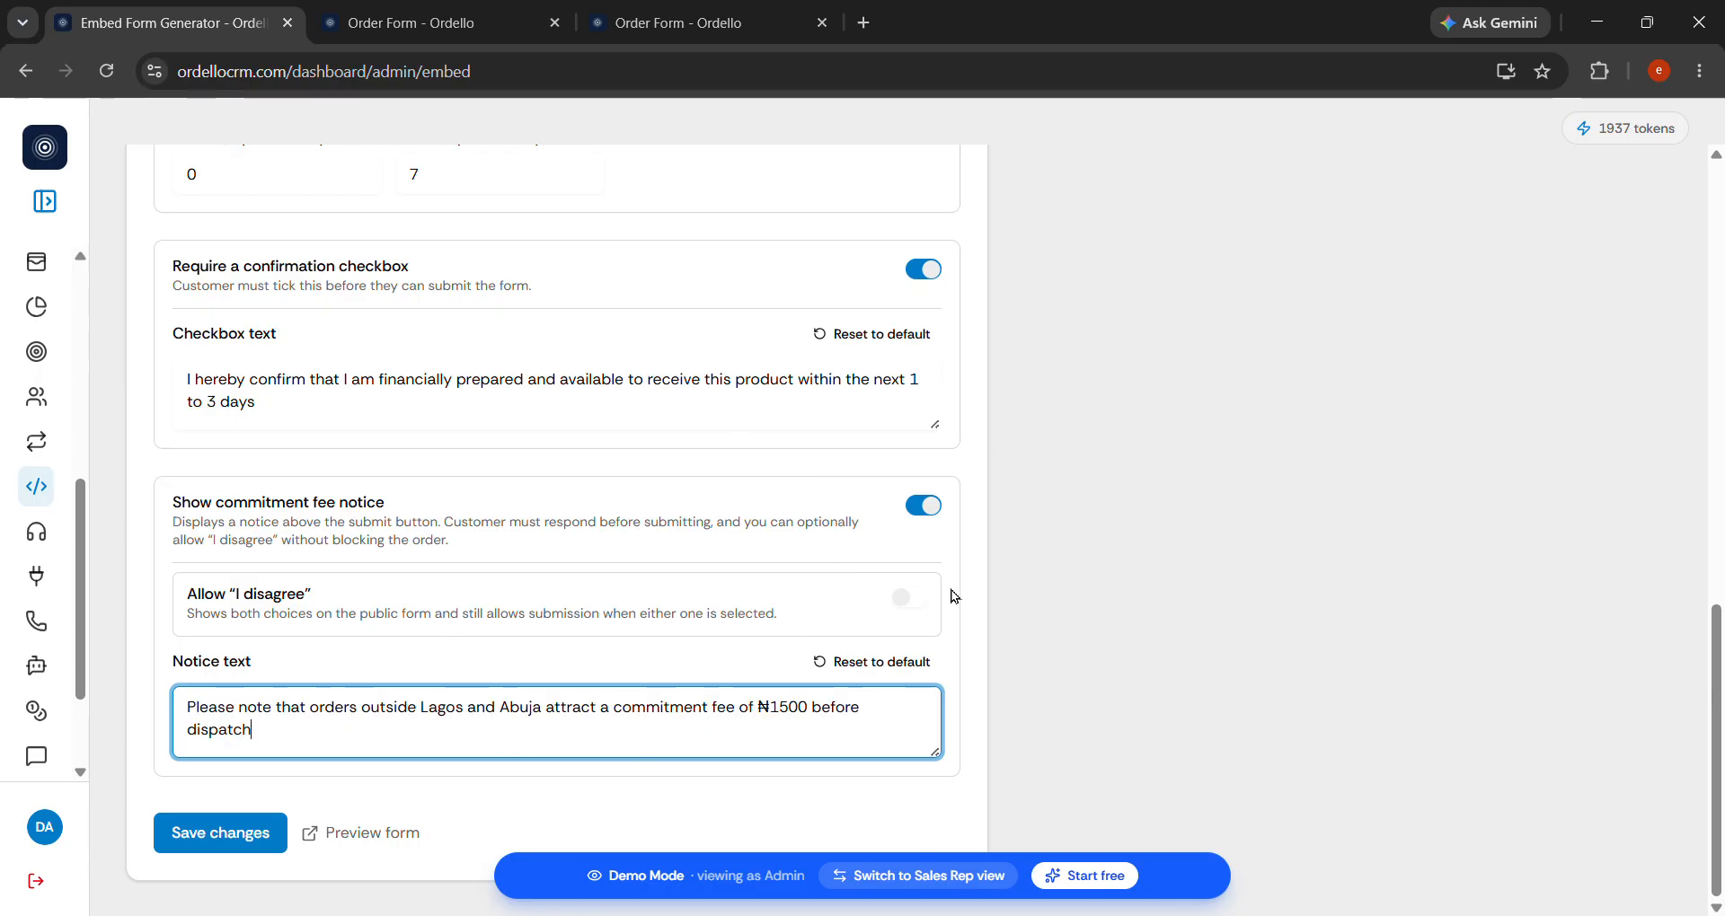
{"action": "left_click", "coordinate": [912, 612]}
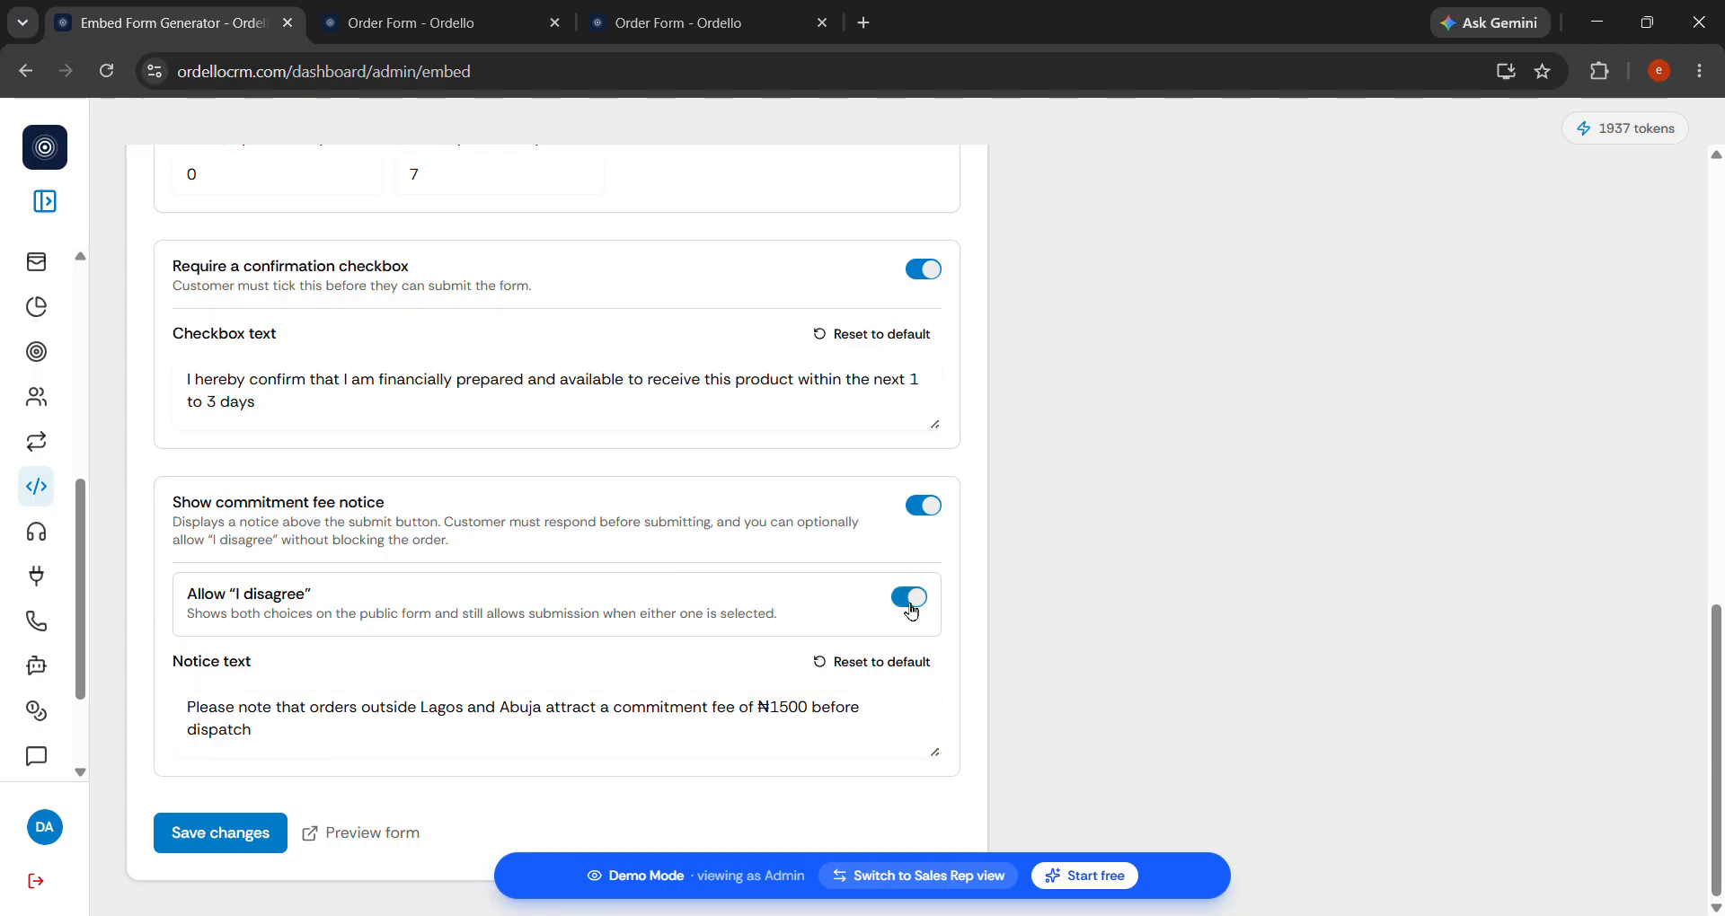
{"action": "left_click", "coordinate": [255, 833]}
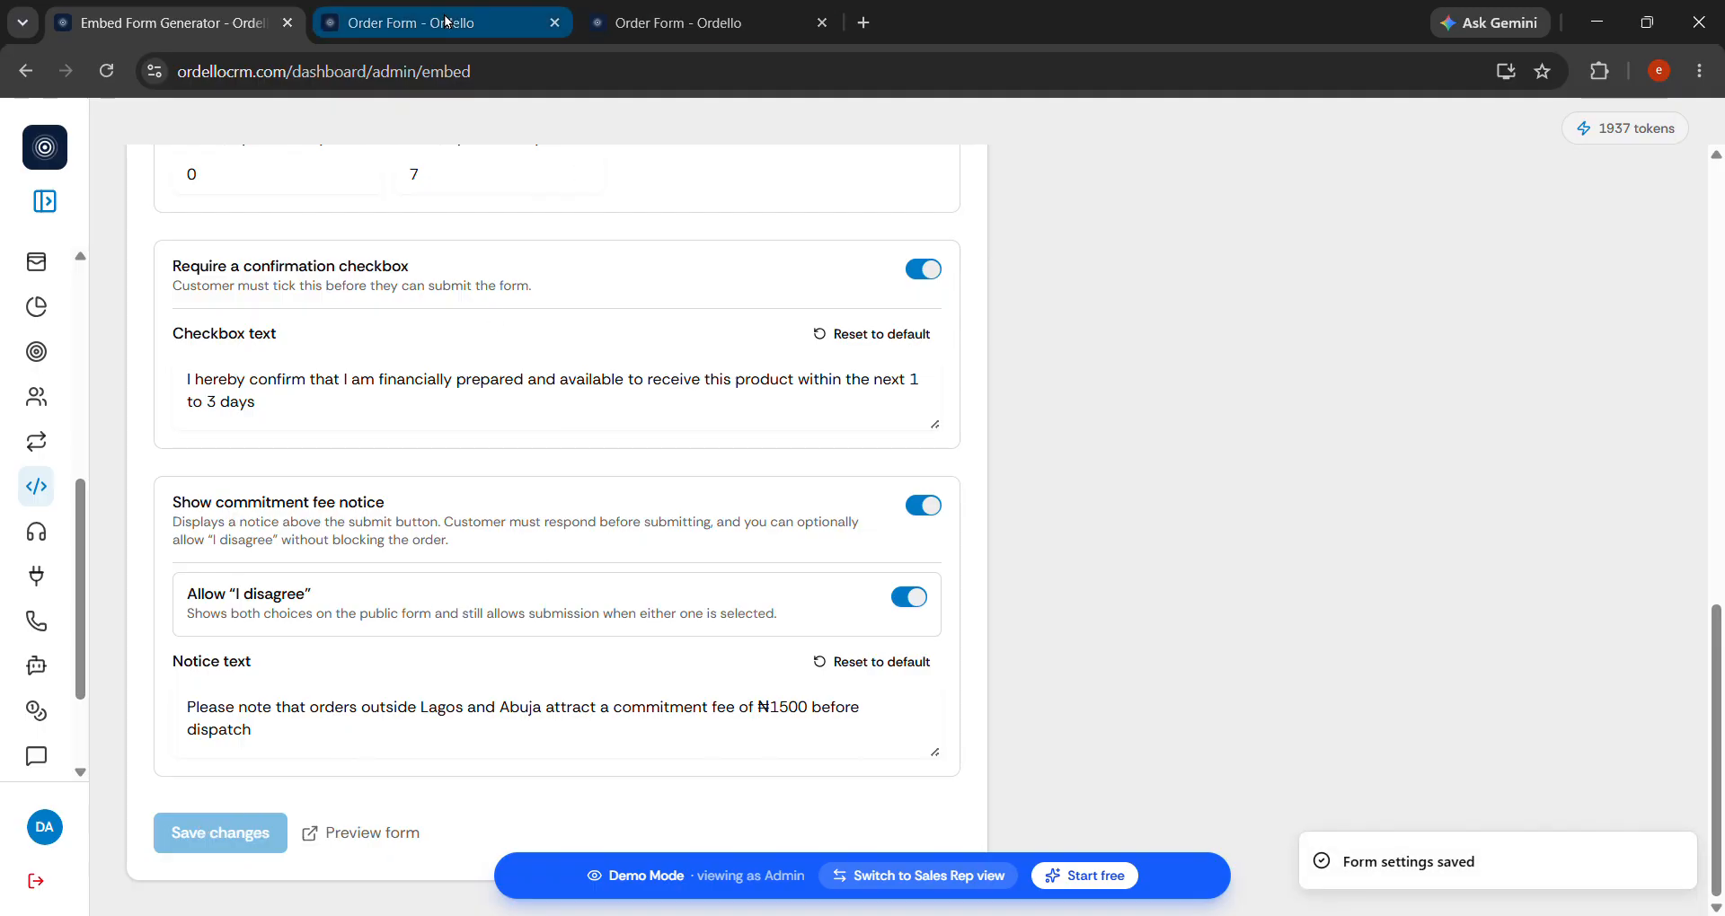
Reload the order form and review the new ₦1500 commitment fee notice.
{"action": "left_click", "coordinate": [482, 16]}
{"action": "scroll", "coordinate": [809, 552], "scroll_direction": "down", "scroll_amount": 4}
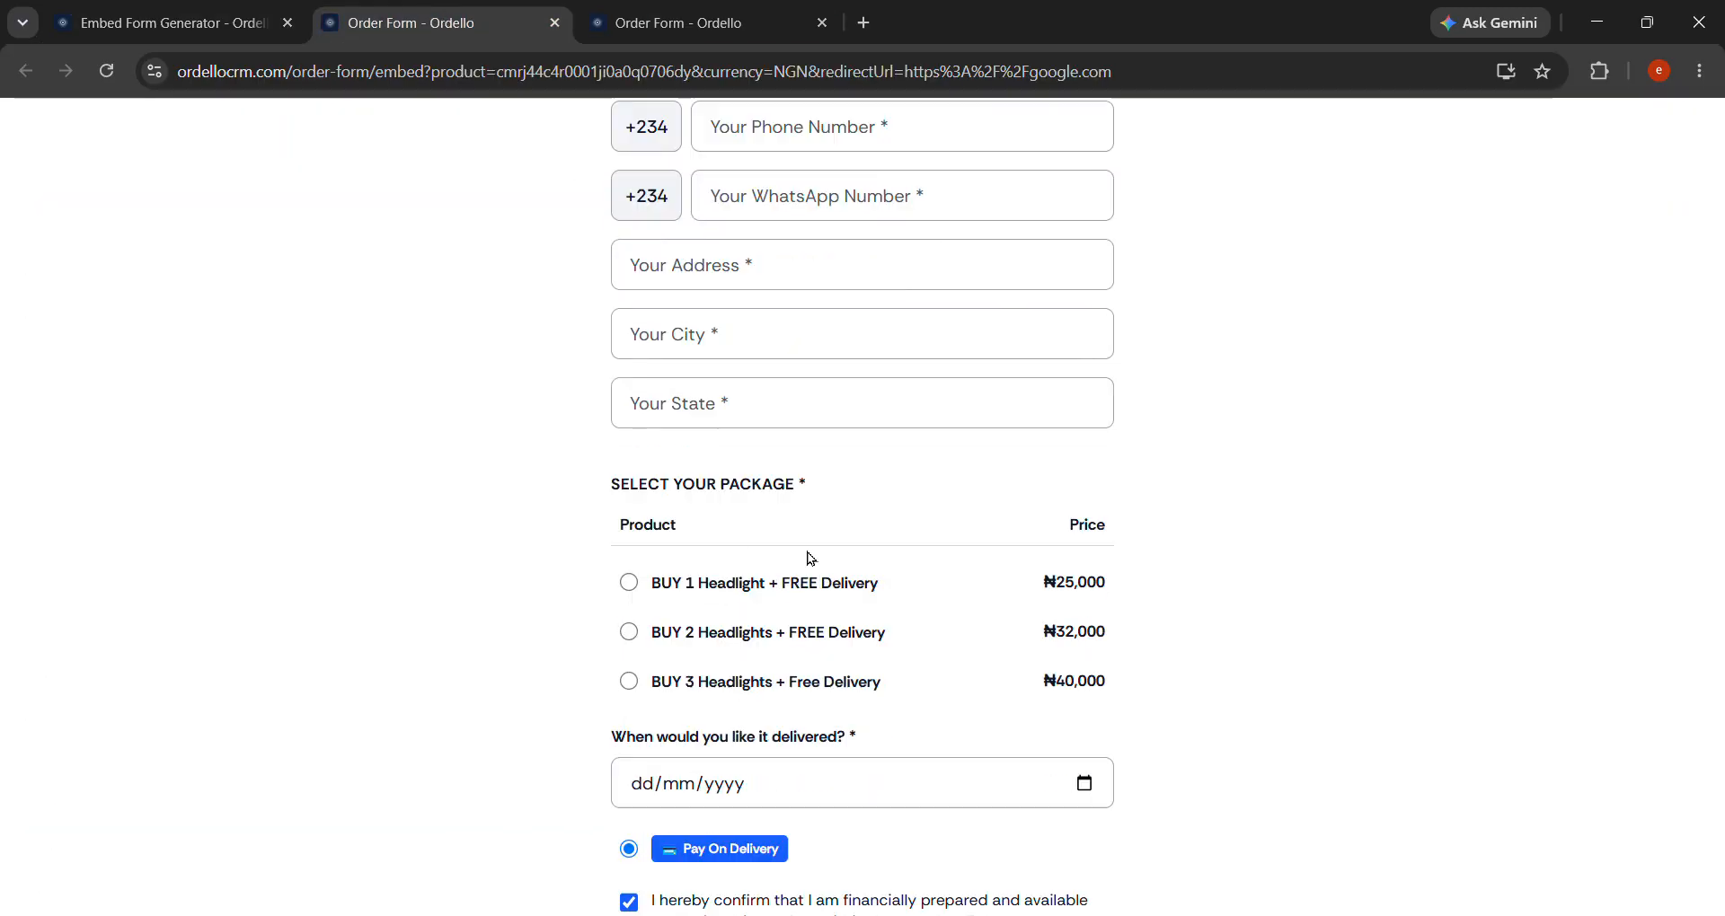
{"action": "left_click", "coordinate": [105, 71]}
{"action": "scroll", "coordinate": [701, 762], "scroll_direction": "down", "scroll_amount": 5}
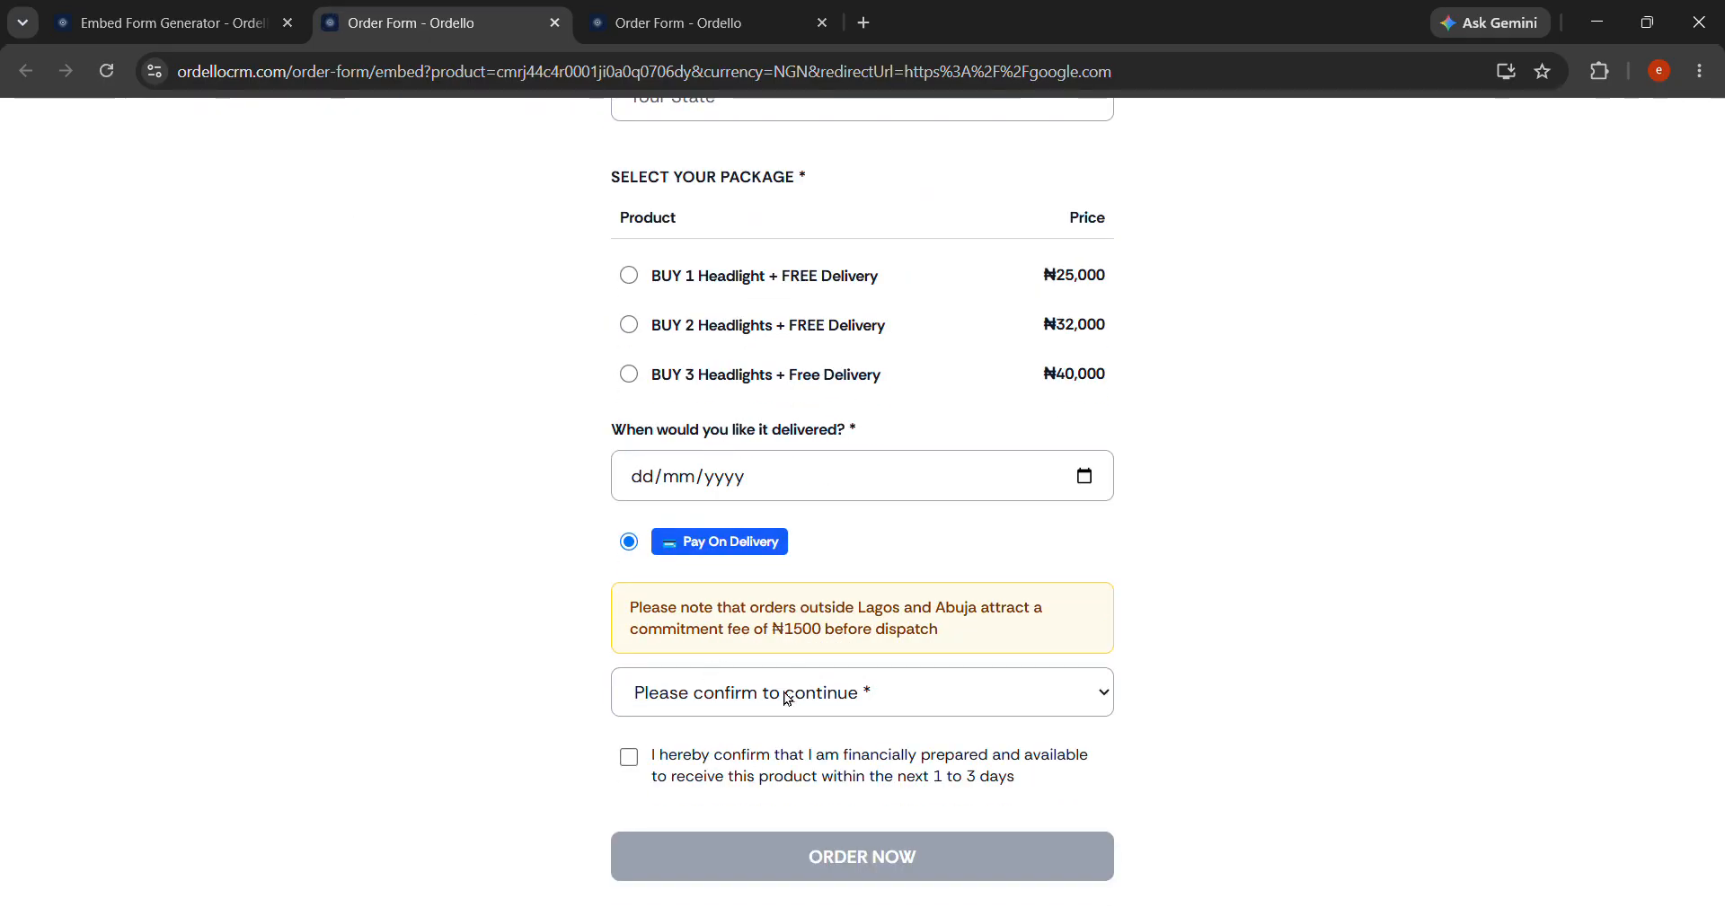
{"action": "left_click_drag", "start_coordinate": [628, 618], "coordinate": [1029, 640]}
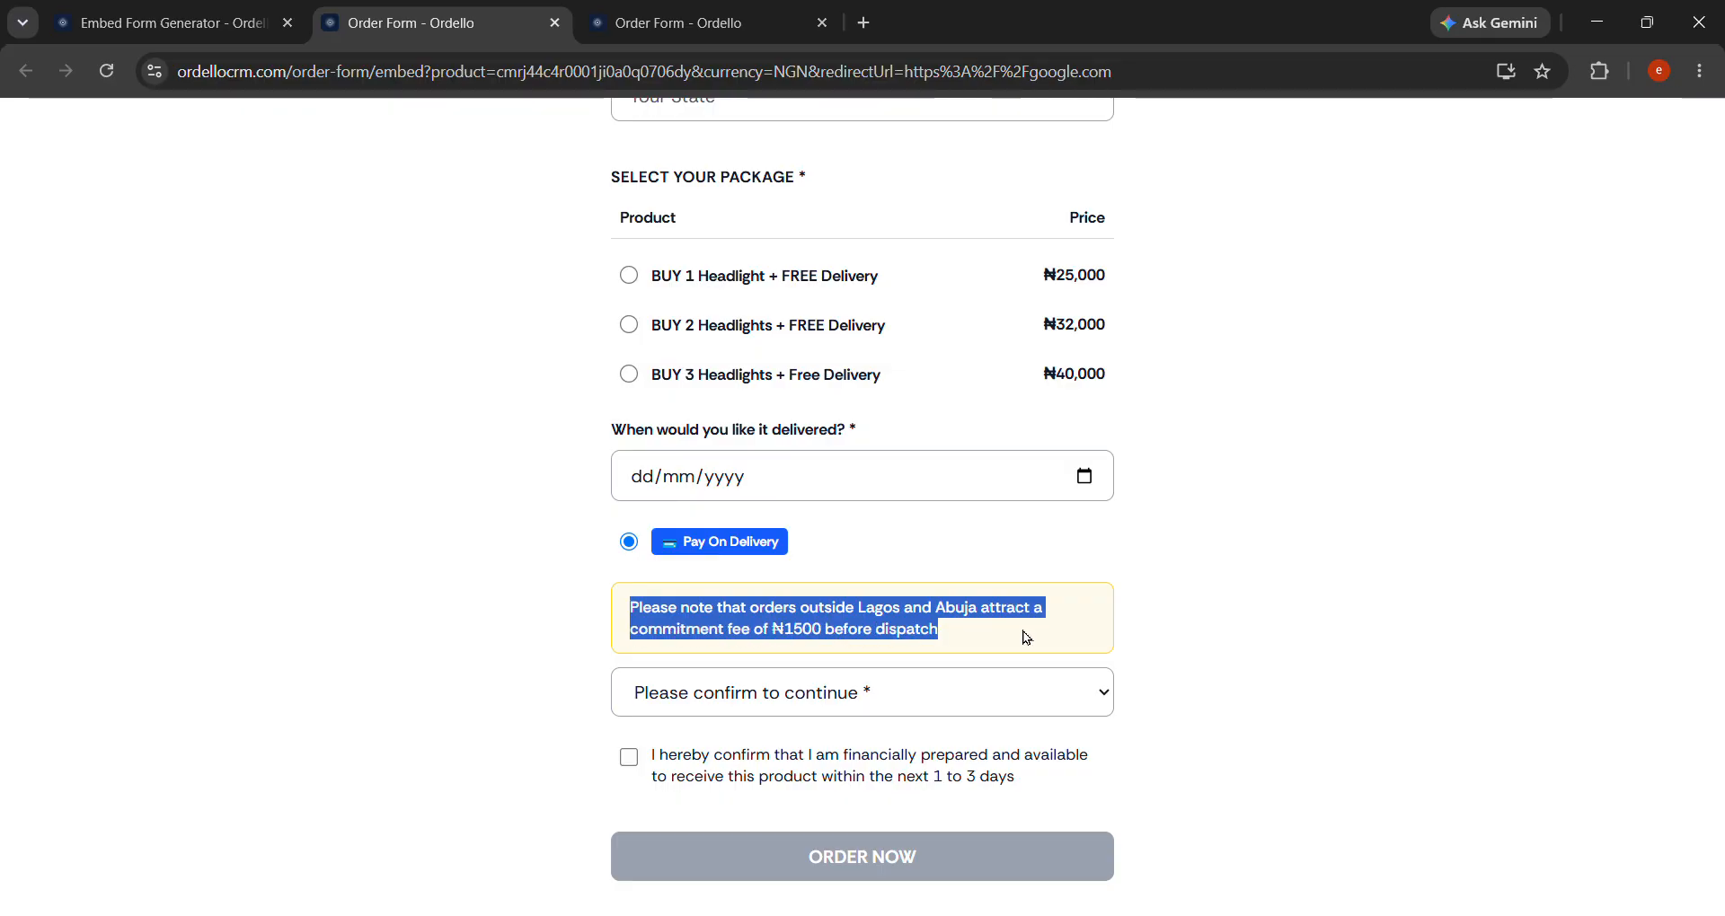
{"action": "left_click", "coordinate": [1024, 642]}
Answer the commitment prompt with I disagree and tick the financial readiness confirmation.
{"action": "left_click", "coordinate": [833, 712]}
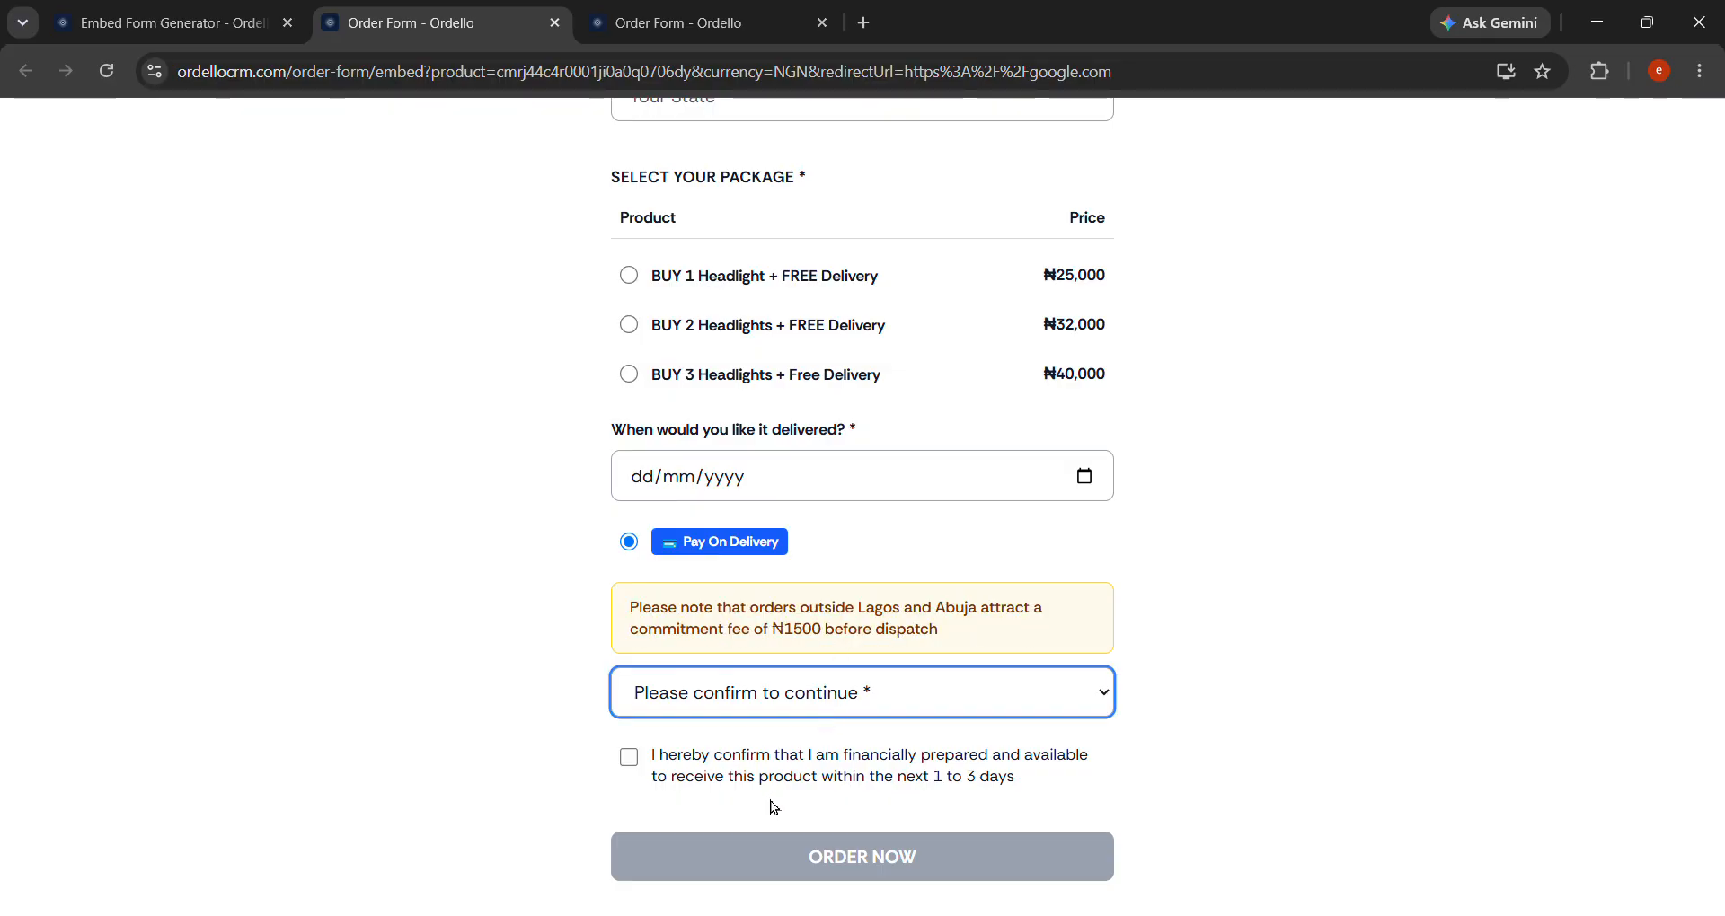
{"action": "left_click", "coordinate": [780, 772]}
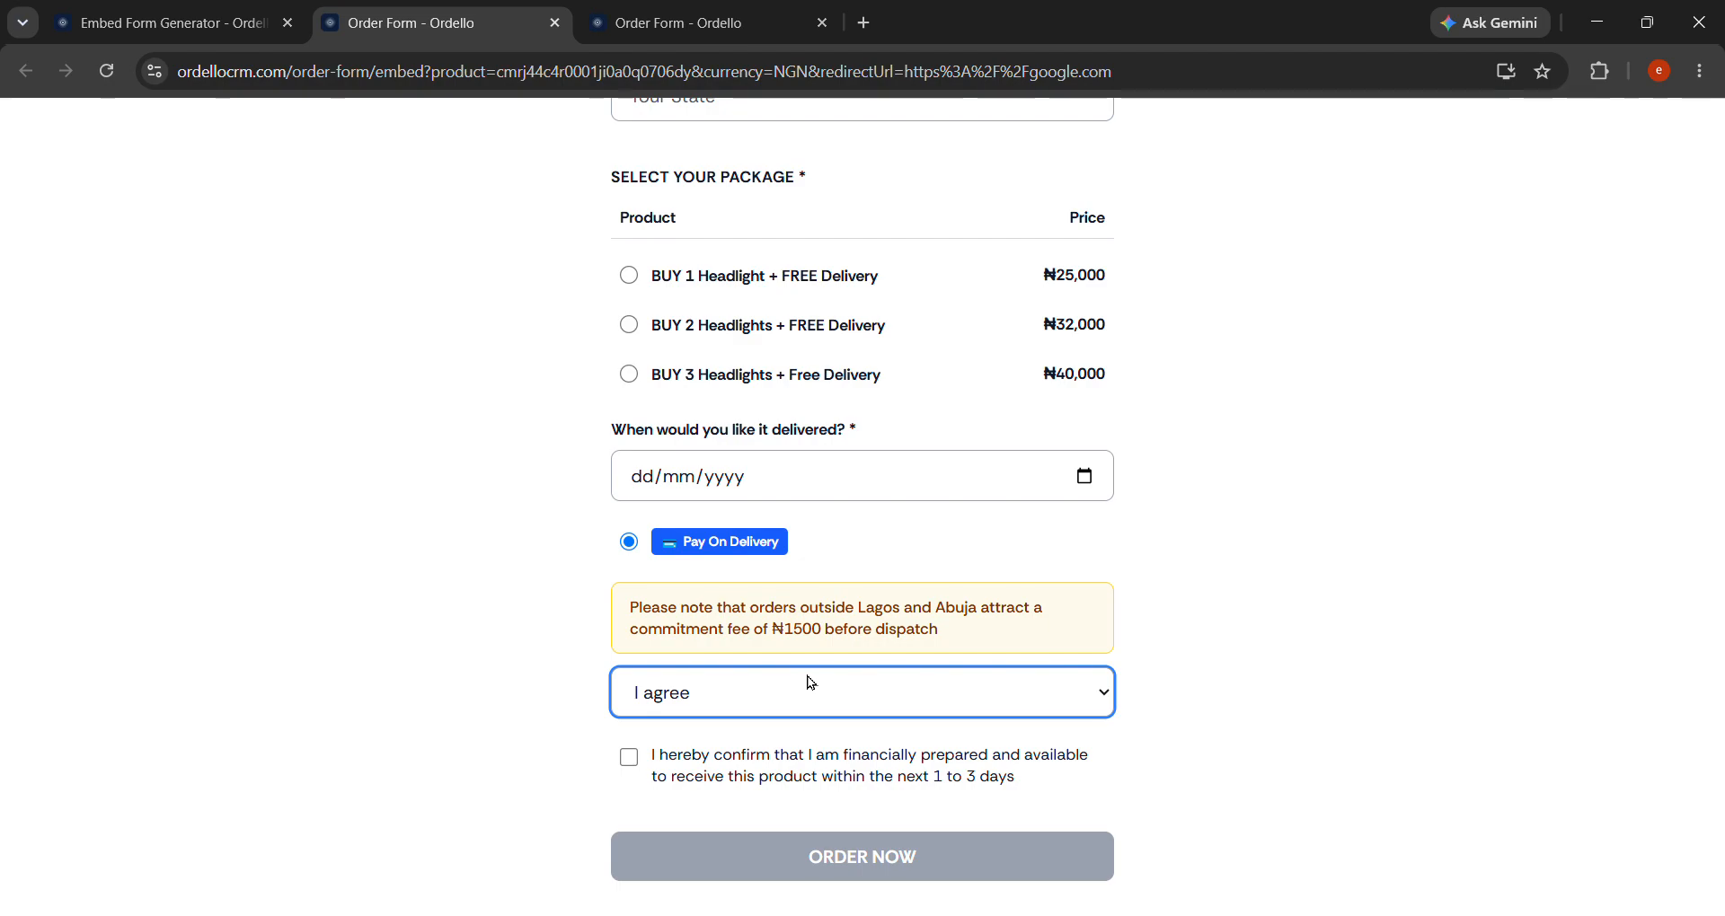
{"action": "key", "text": "Down"}
{"action": "left_click", "coordinate": [628, 760]}
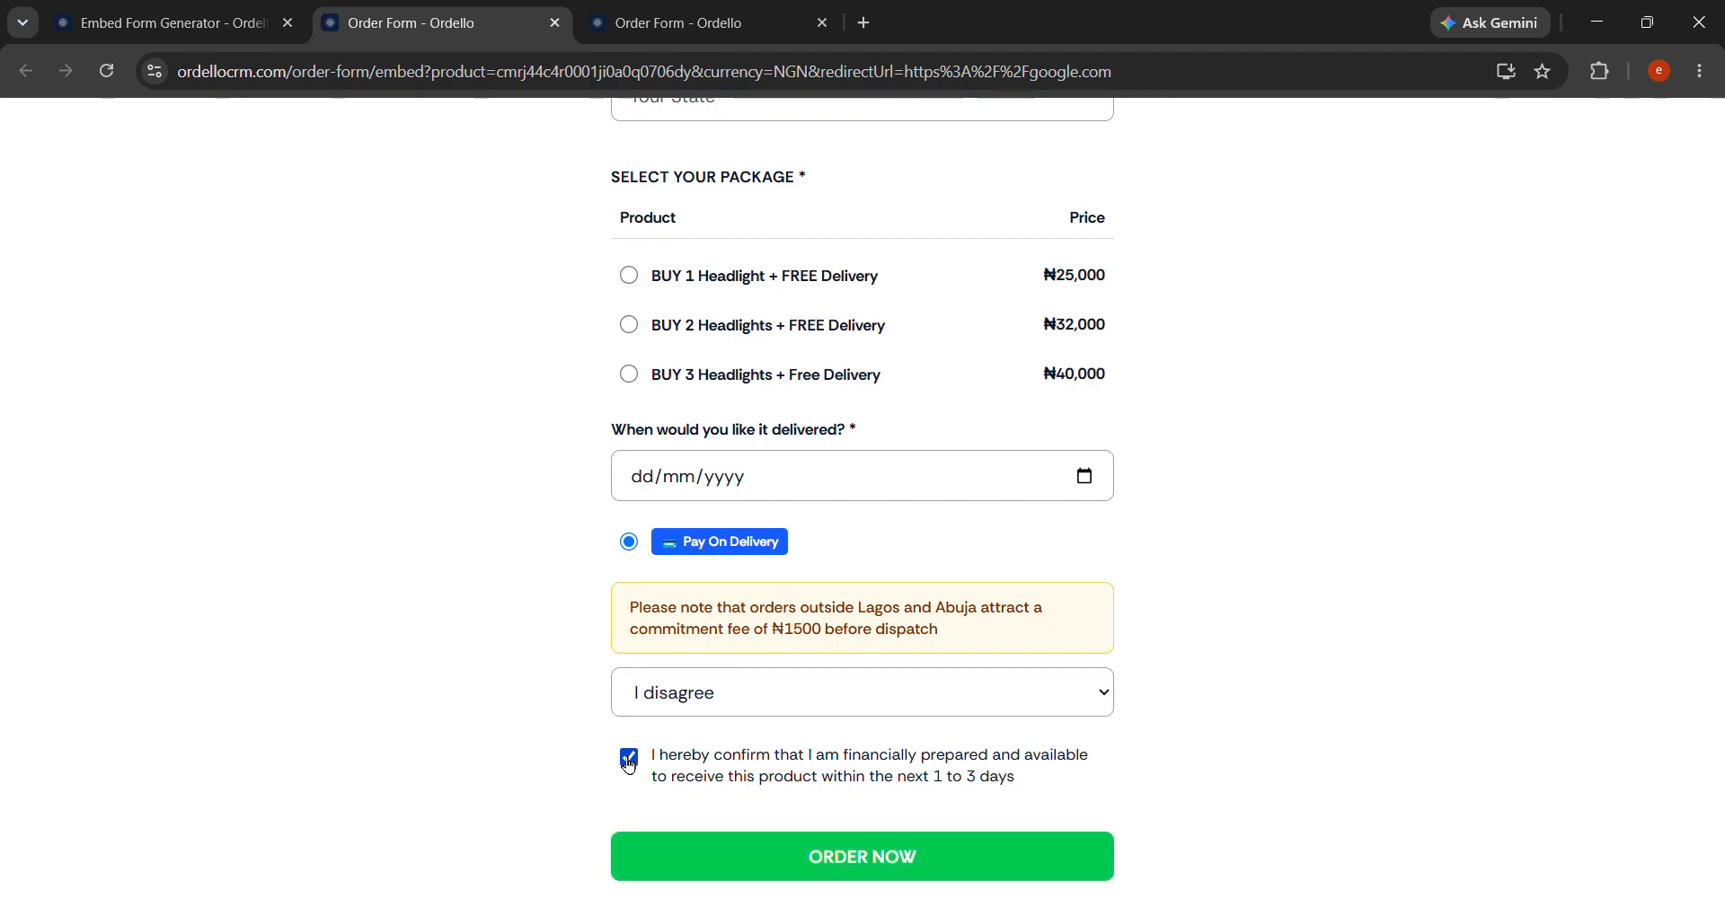
{"action": "scroll", "coordinate": [712, 723], "scroll_direction": "up", "scroll_amount": 5}
{"action": "scroll", "coordinate": [712, 723], "scroll_direction": "down", "scroll_amount": 5}
{"action": "scroll", "coordinate": [712, 723], "scroll_direction": "up", "scroll_amount": 5}
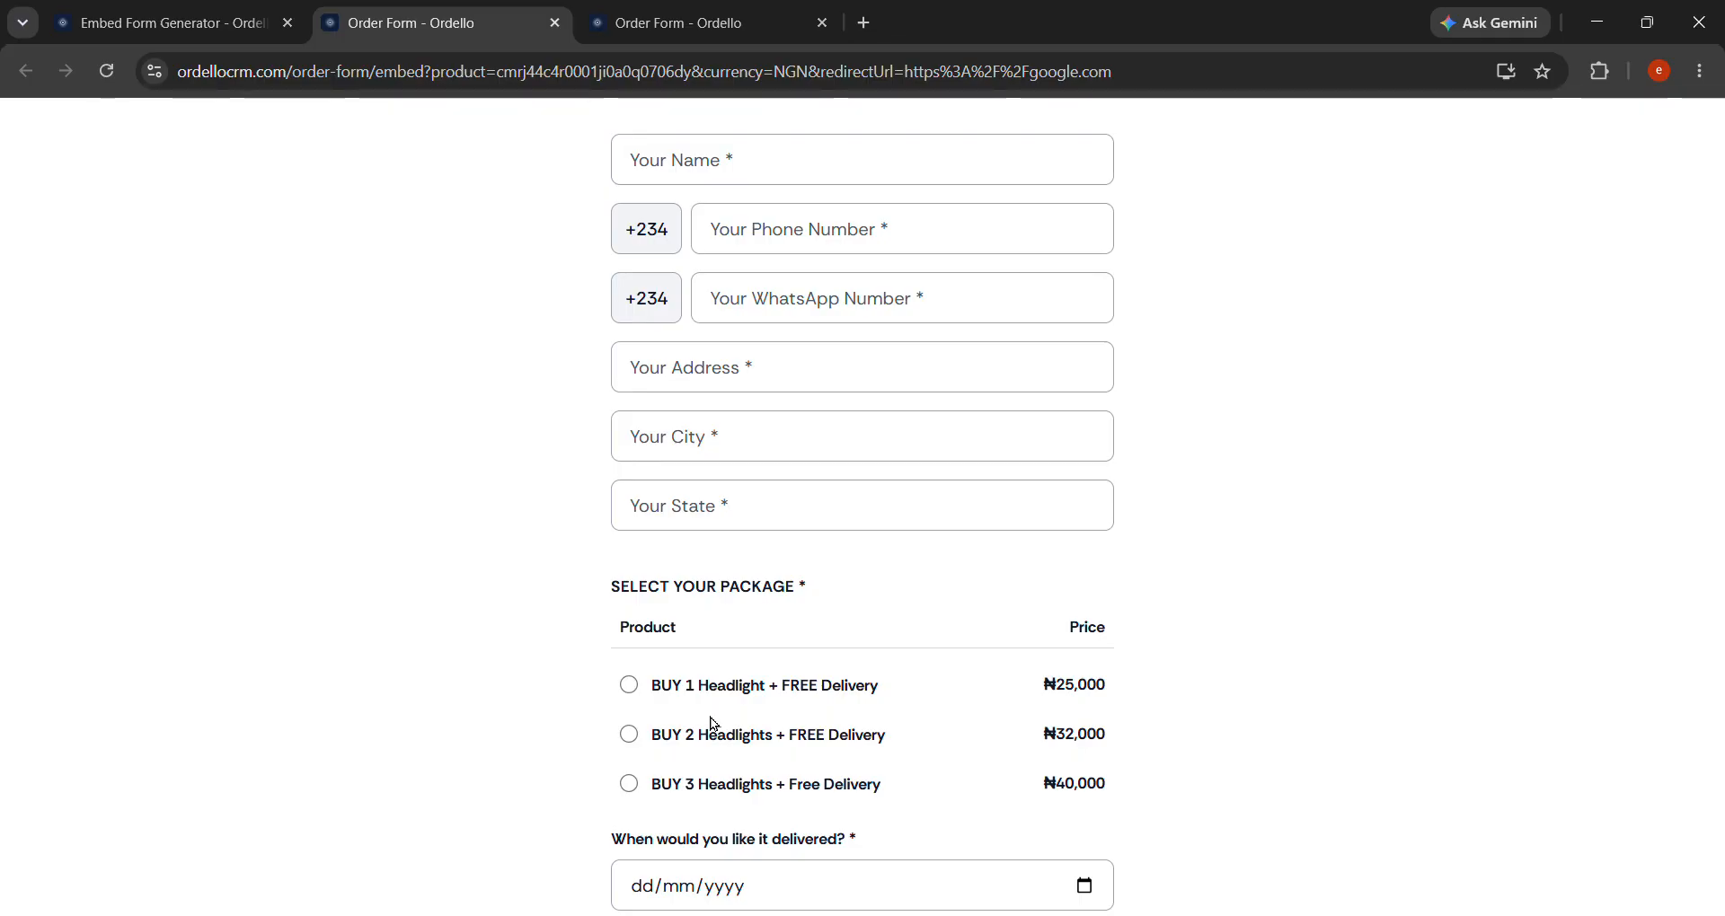
Return to the dashboard, expand the sidebar, and open the Agents directory showing four agents.
{"action": "left_click", "coordinate": [166, 22]}
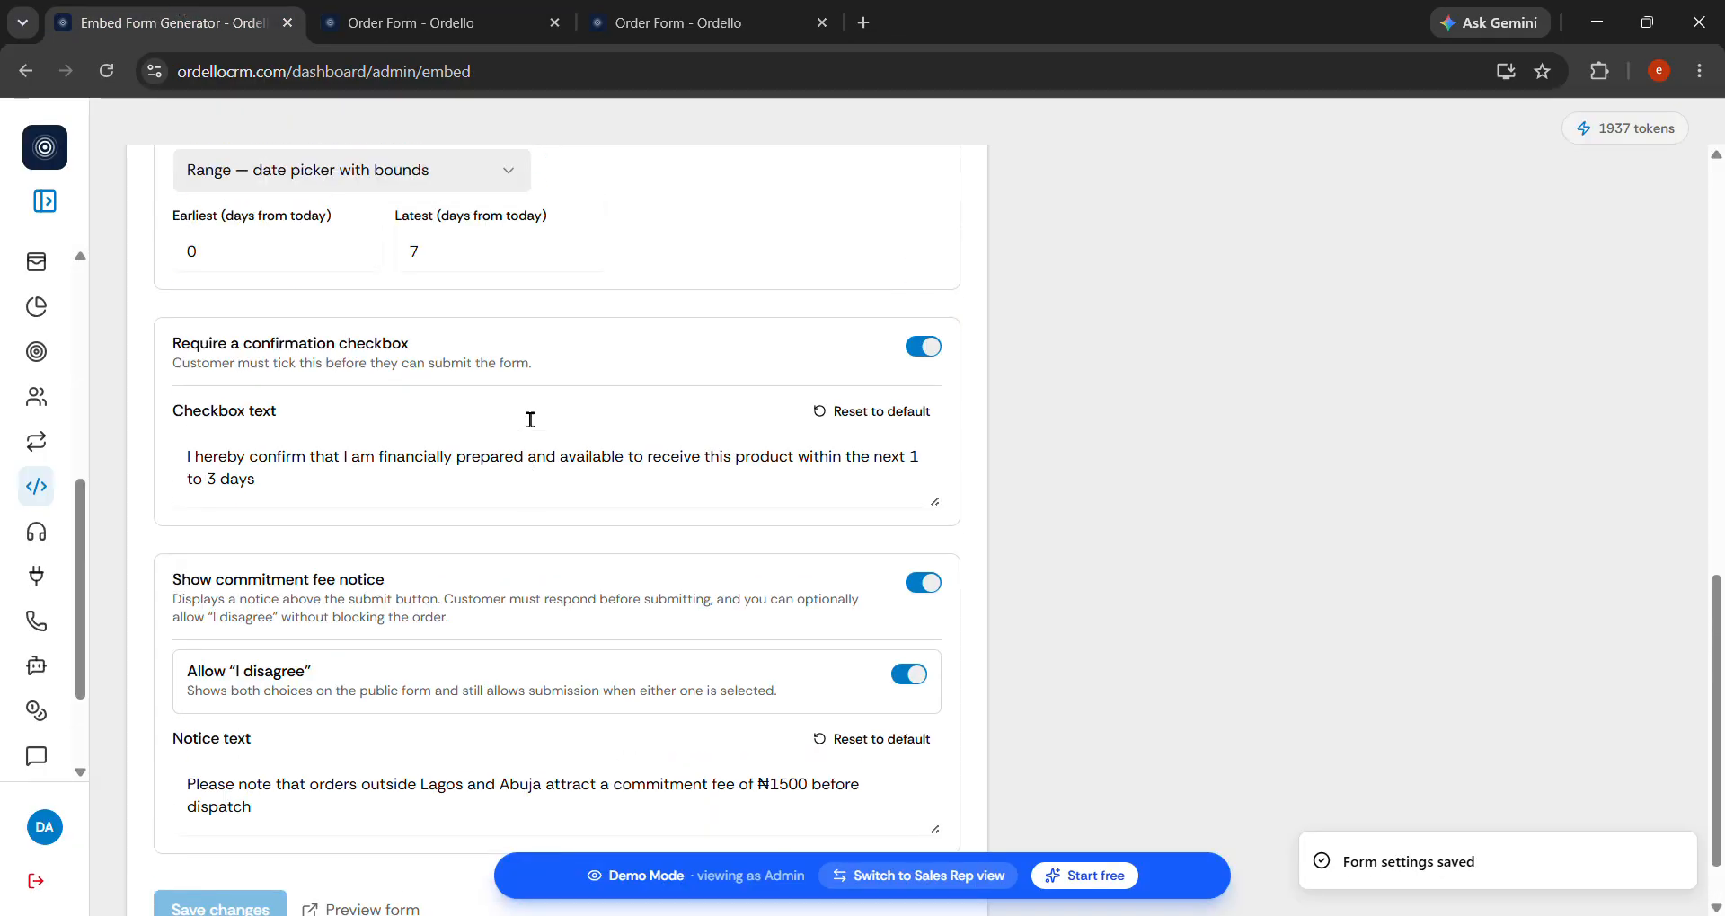
{"action": "scroll", "coordinate": [530, 420], "scroll_direction": "up", "scroll_amount": 10}
{"action": "scroll", "coordinate": [625, 568], "scroll_direction": "up", "scroll_amount": 3}
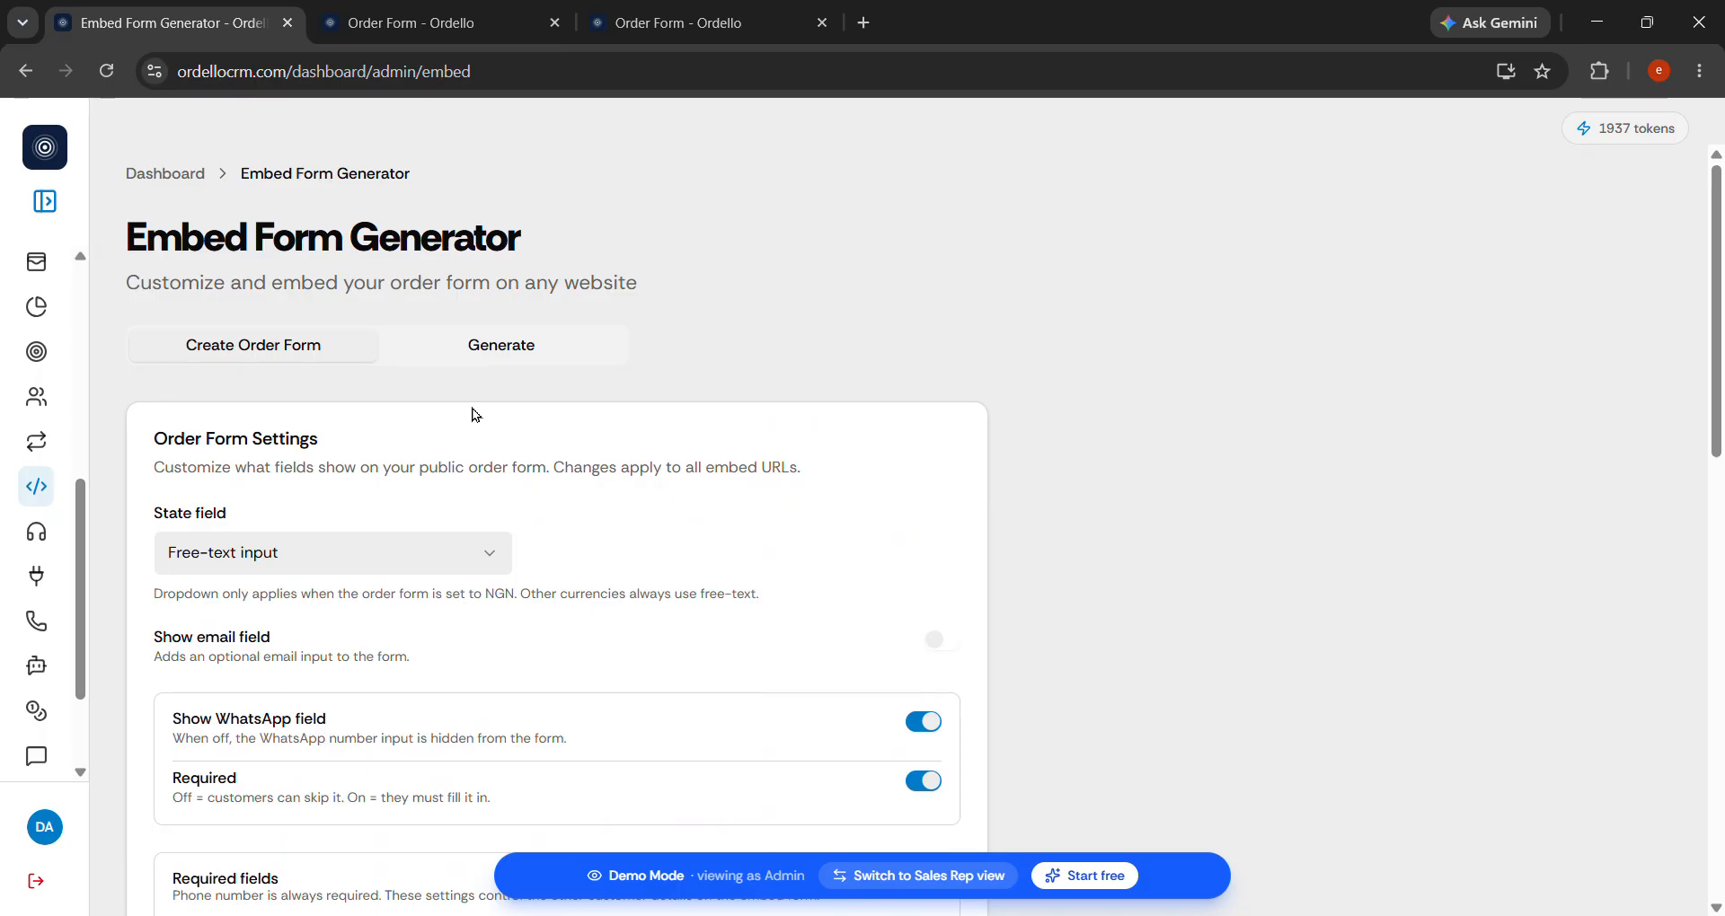
{"action": "left_click", "coordinate": [45, 201]}
{"action": "scroll", "coordinate": [191, 435], "scroll_direction": "up", "scroll_amount": 5}
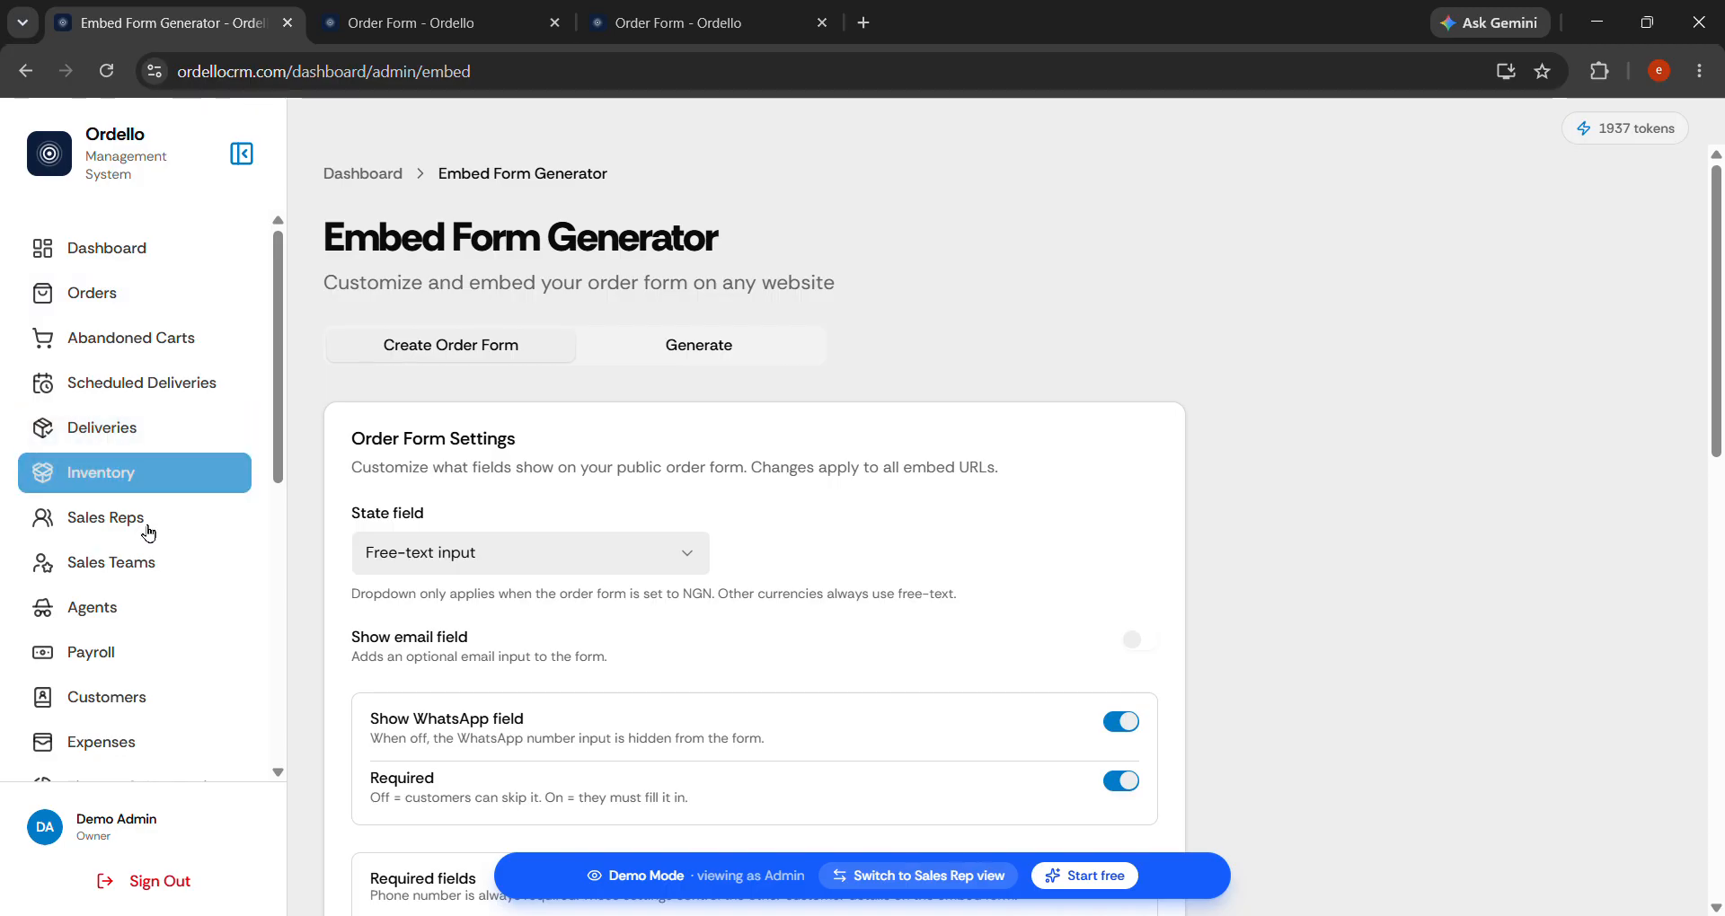
{"action": "left_click", "coordinate": [126, 617]}
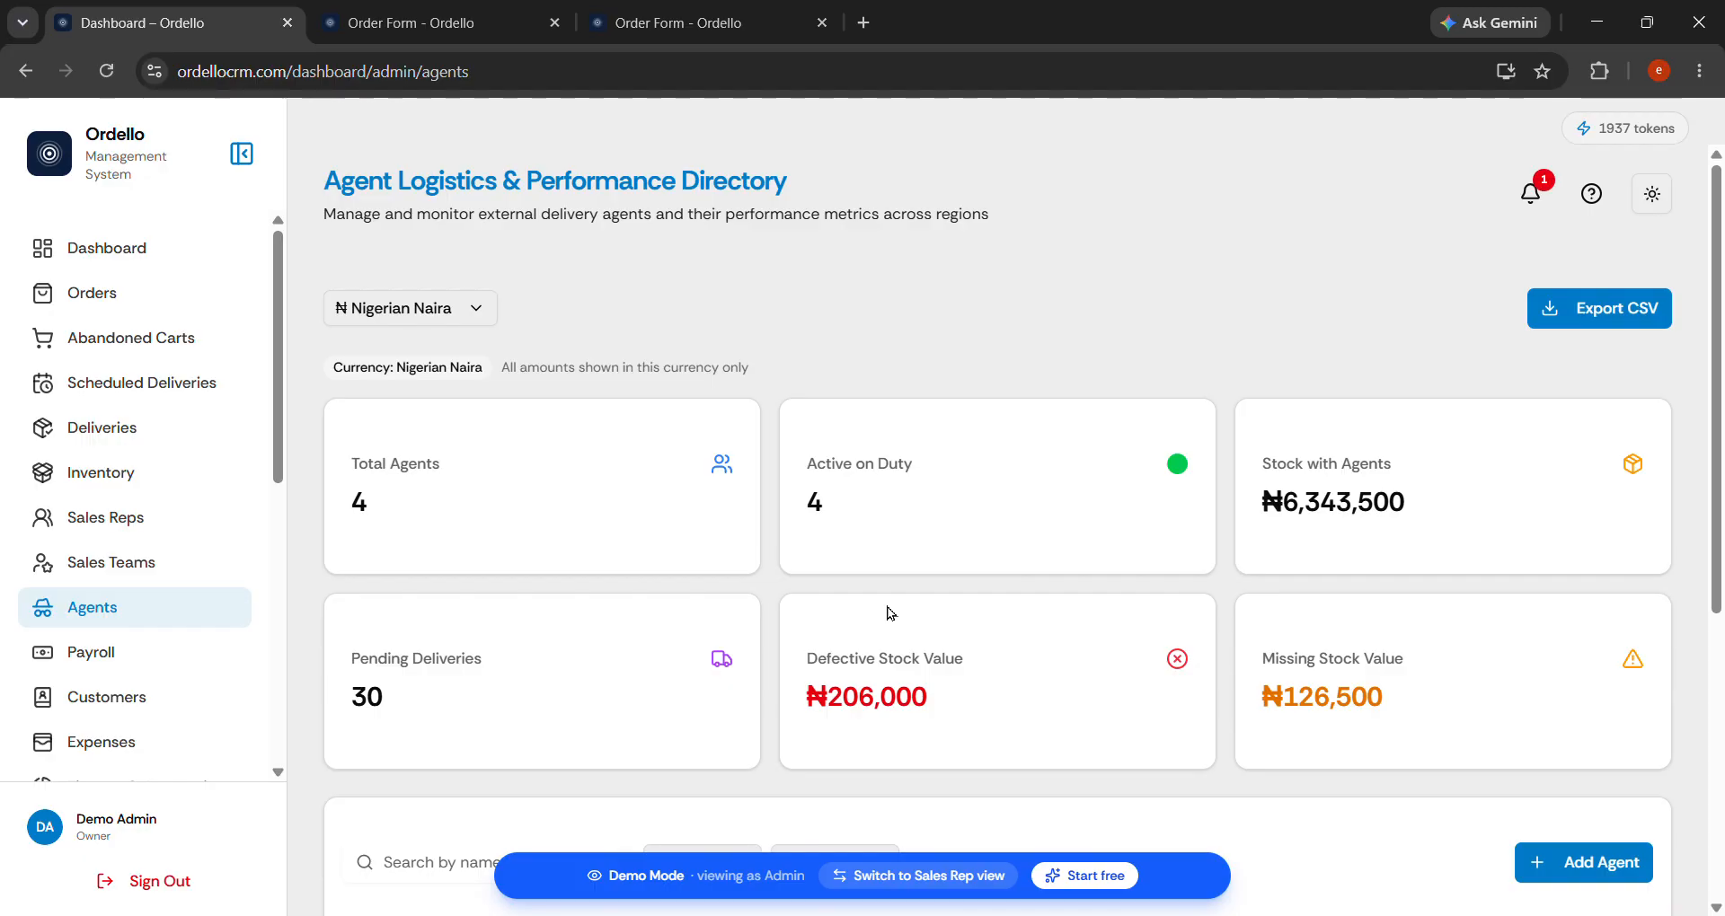
{"action": "scroll", "coordinate": [1336, 567], "scroll_direction": "down", "scroll_amount": 5}
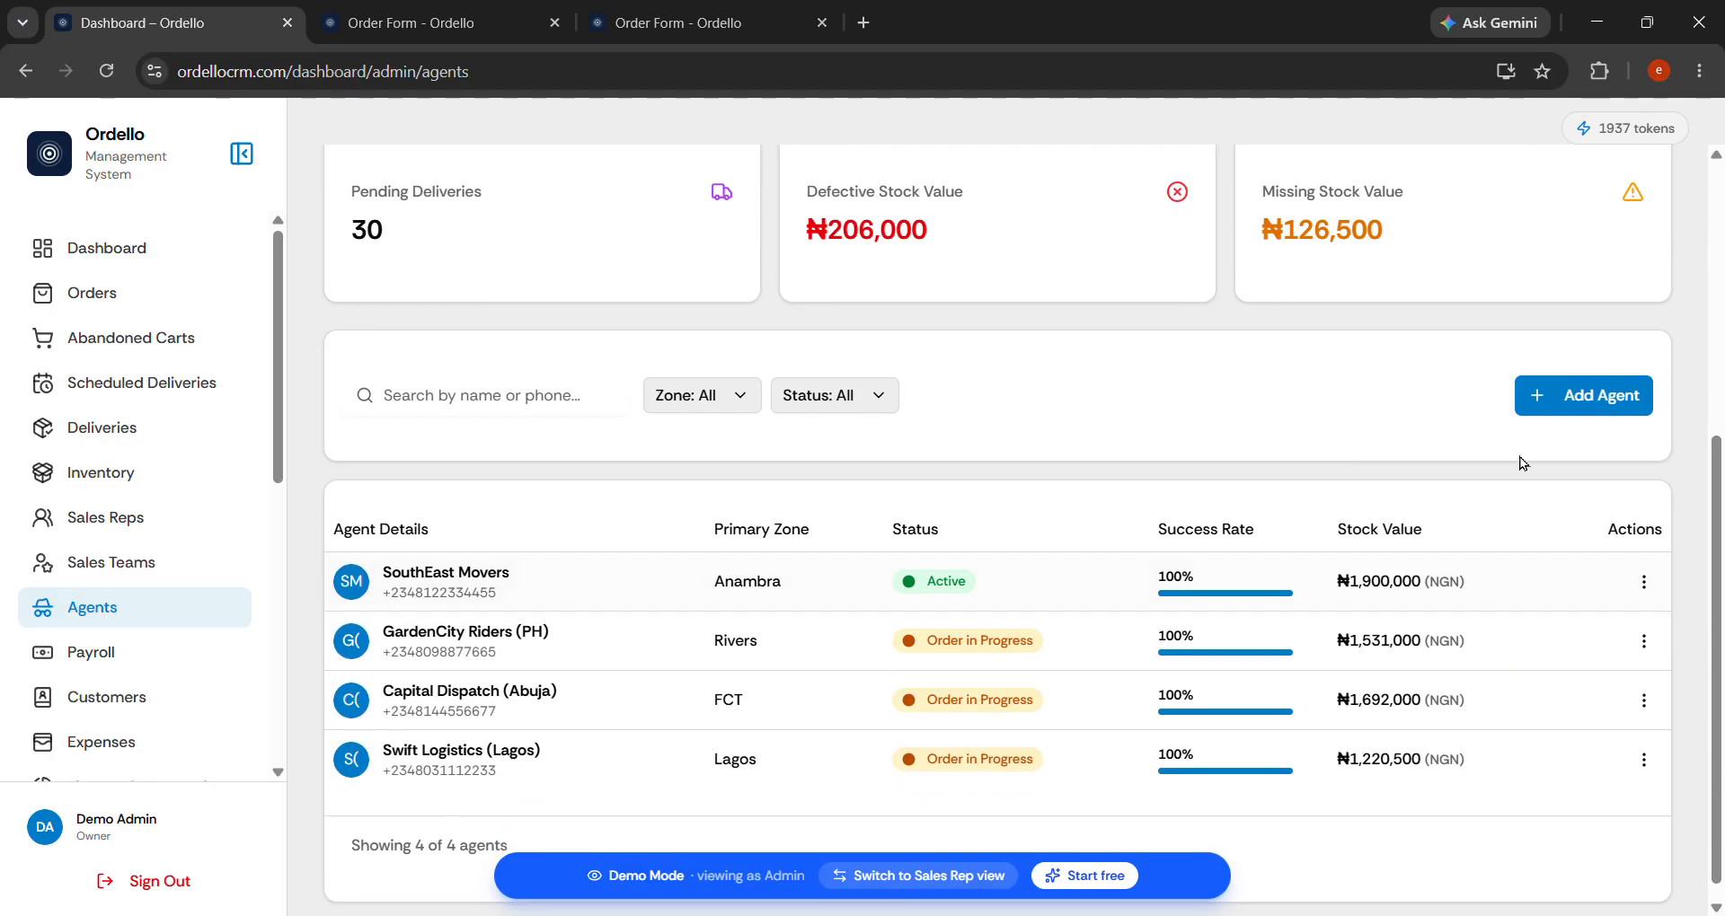
Create the agent Super Delivery with the agent's phone number and Lagos as primary zone.
{"action": "left_click", "coordinate": [1577, 401]}
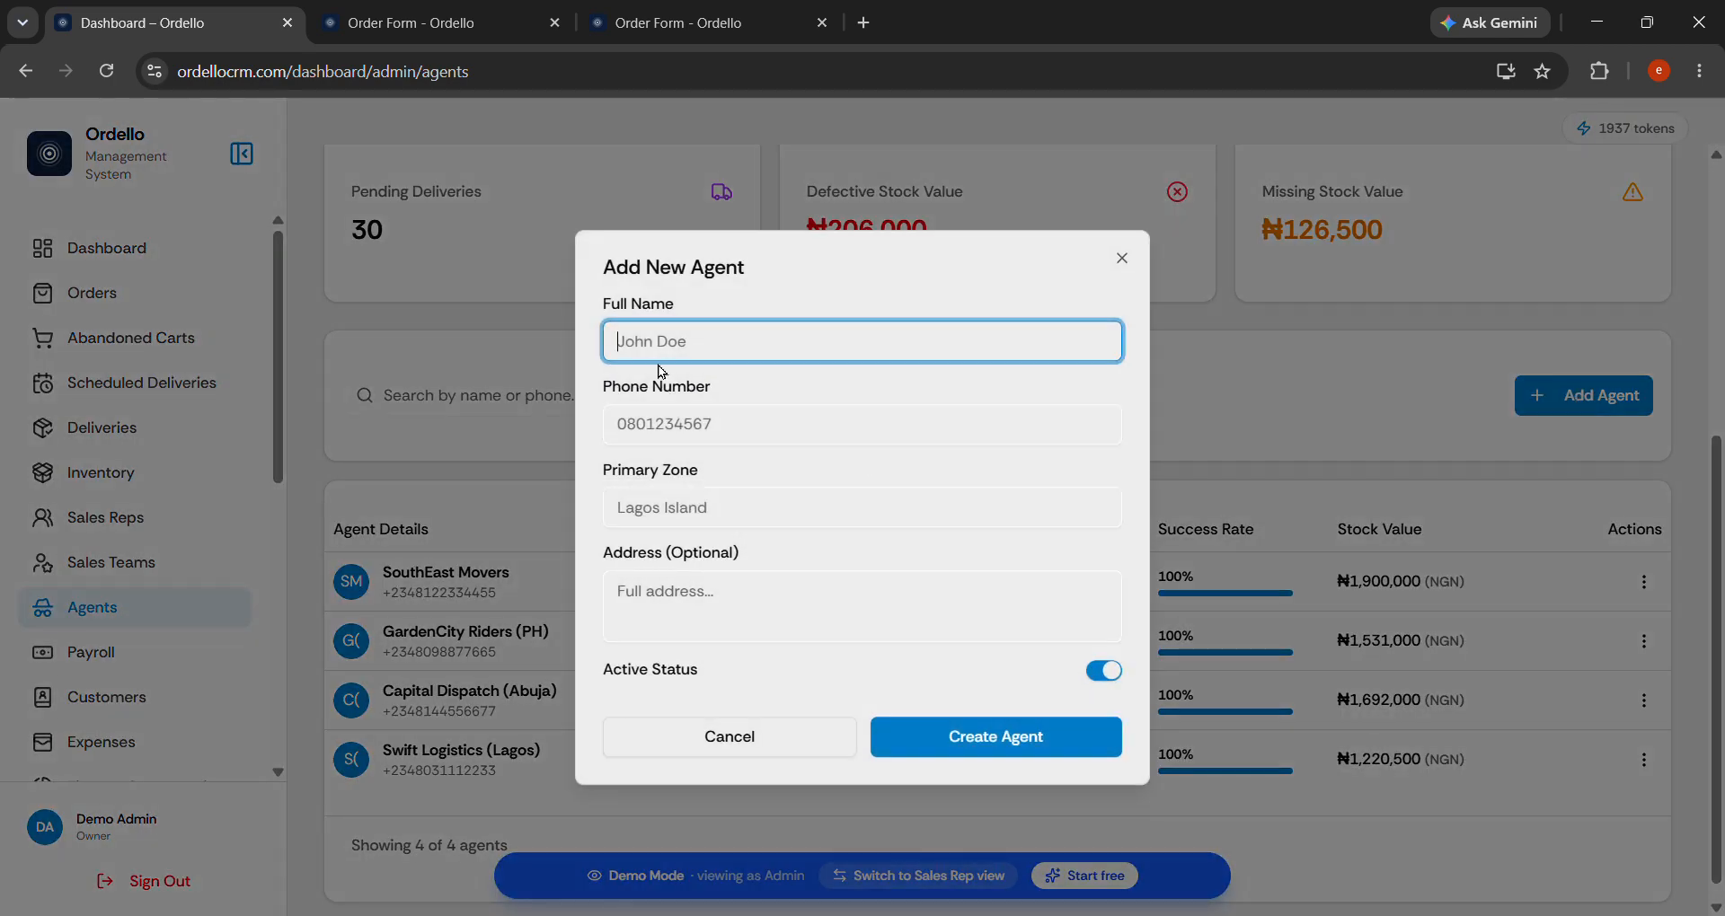
{"action": "type", "text": "Super Delivery"}
{"action": "left_click", "coordinate": [689, 434]}
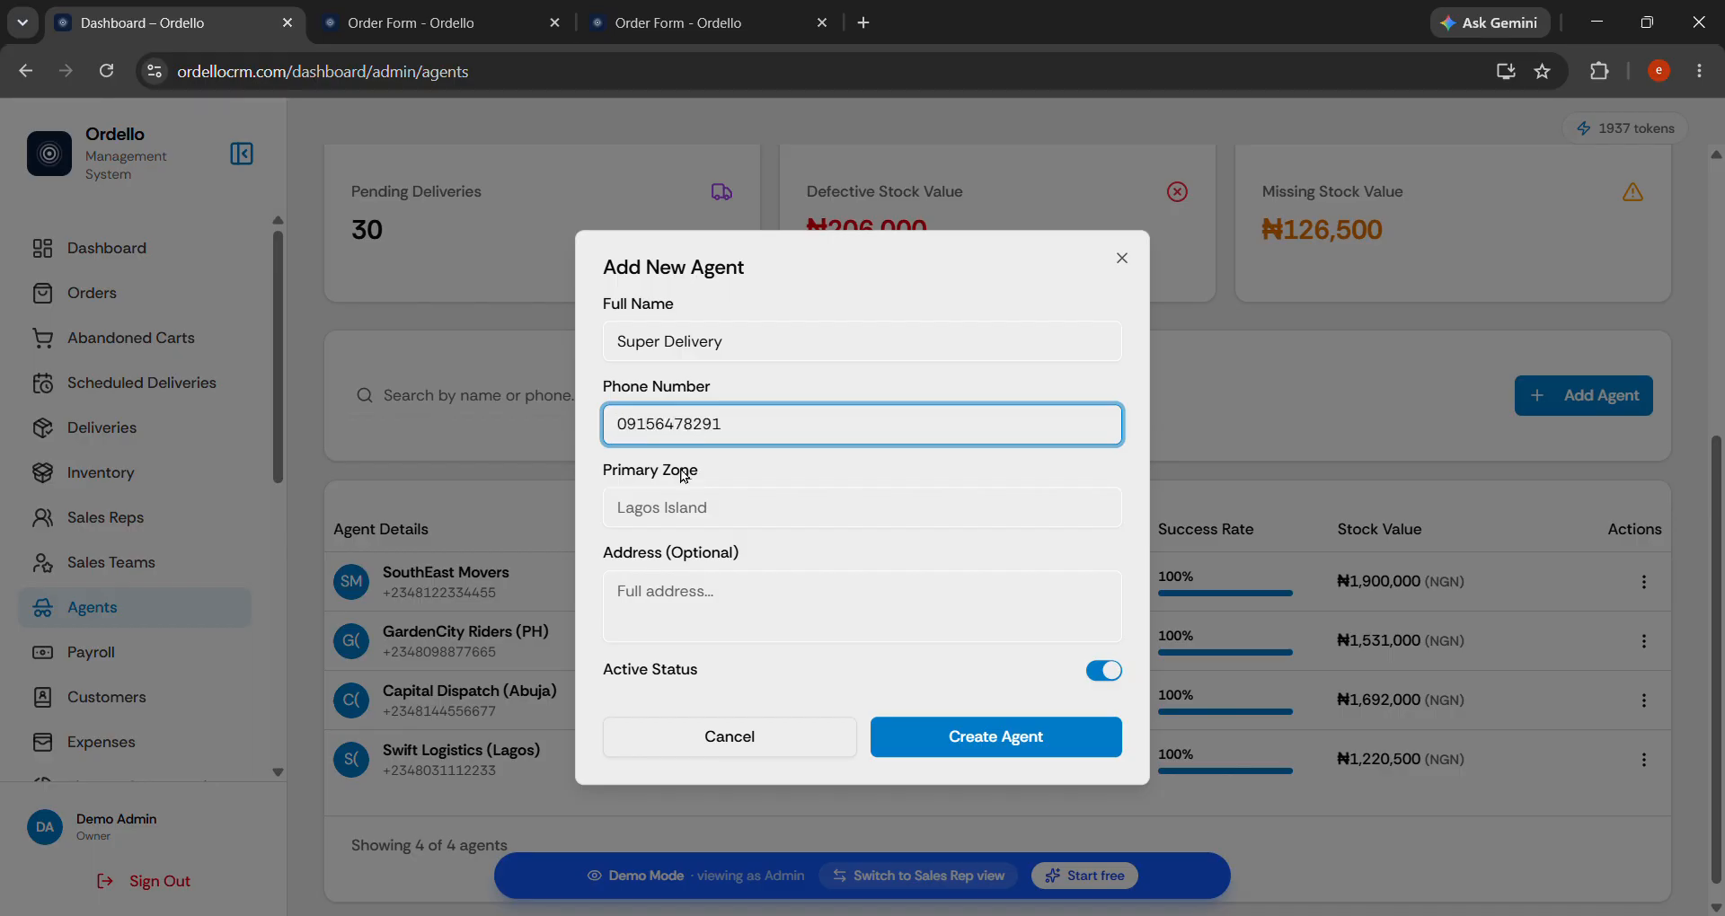
{"action": "left_click", "coordinate": [717, 514]}
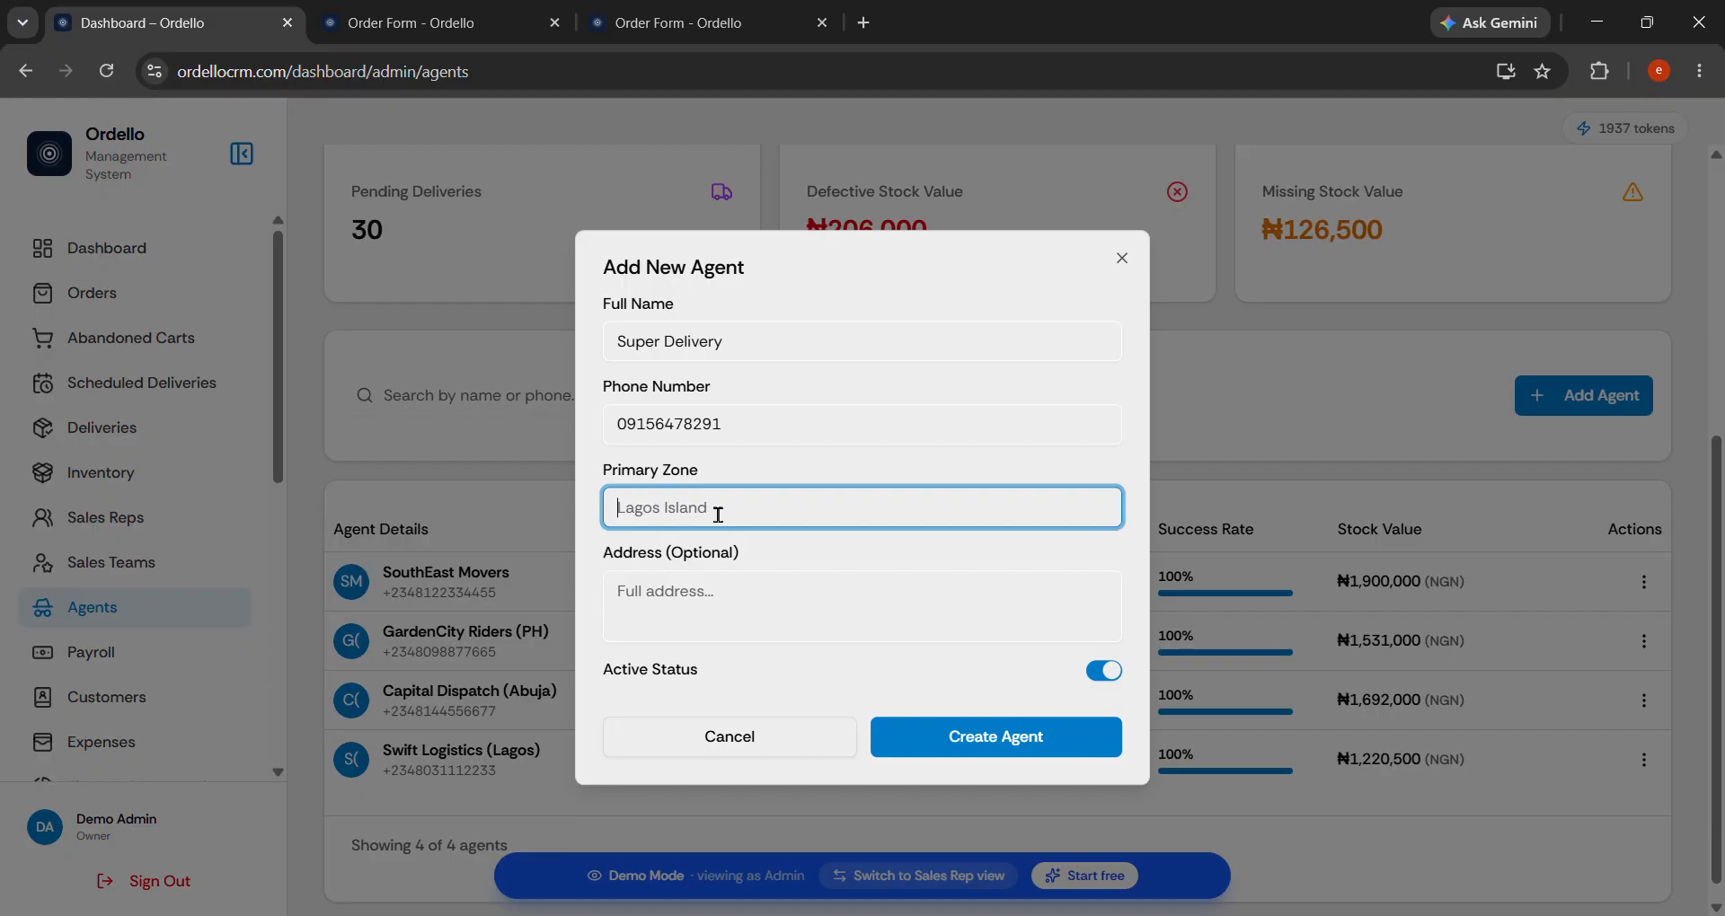
{"action": "type", "text": "Log"}
{"action": "left_click", "coordinate": [729, 615]}
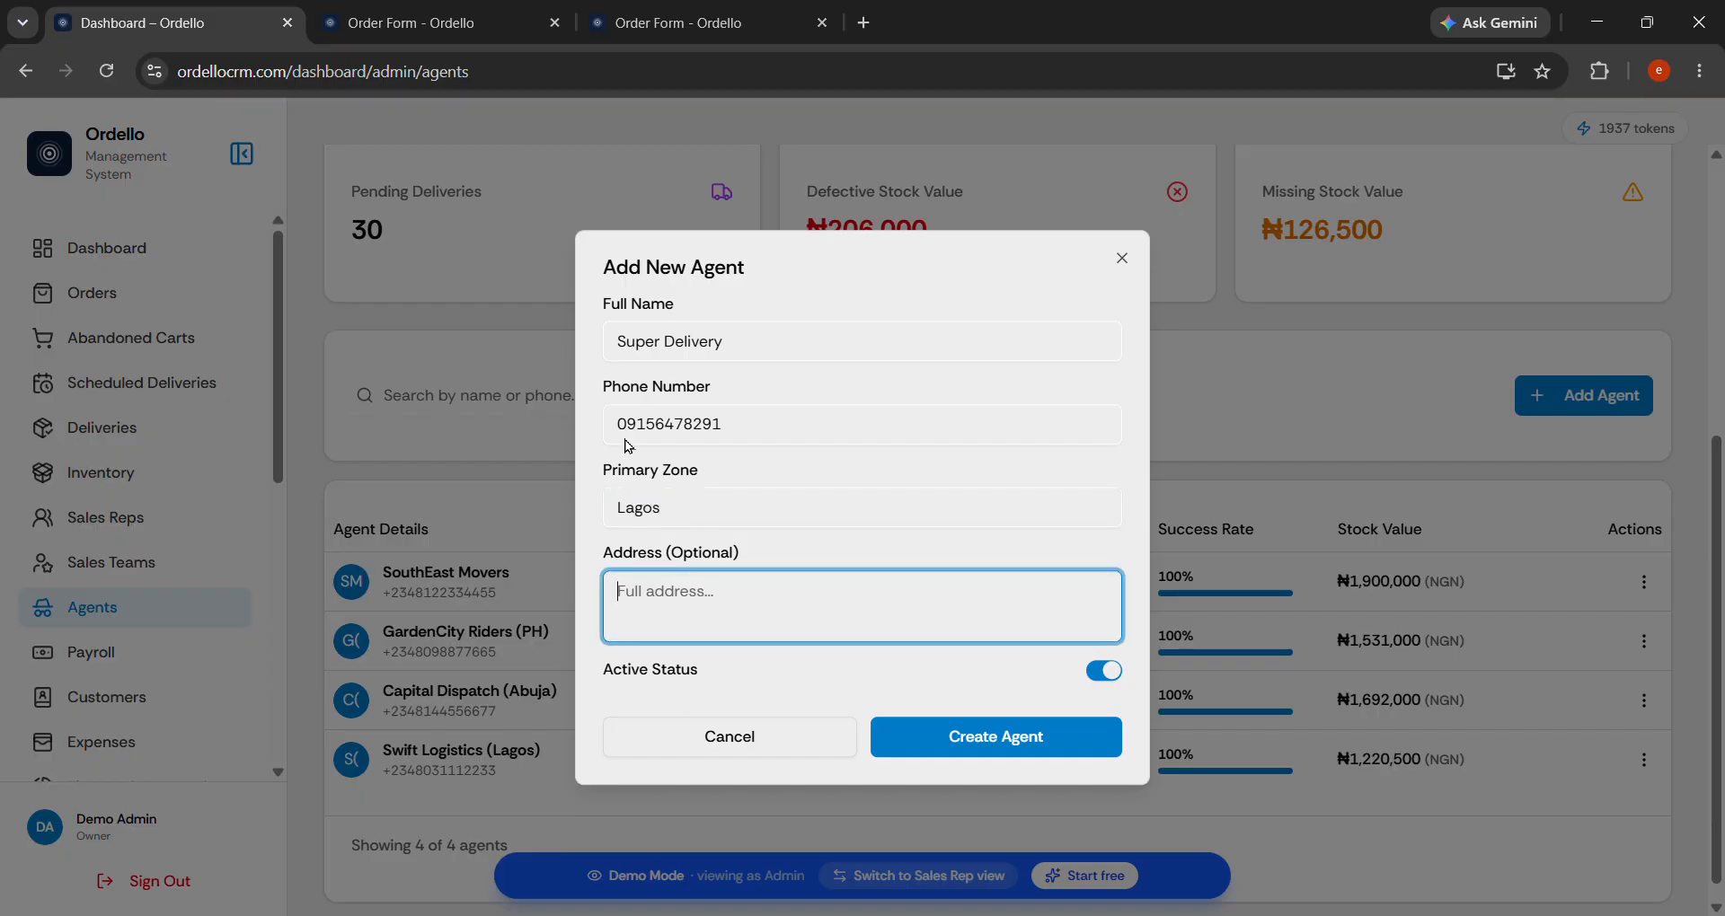
{"action": "left_click", "coordinate": [972, 737]}
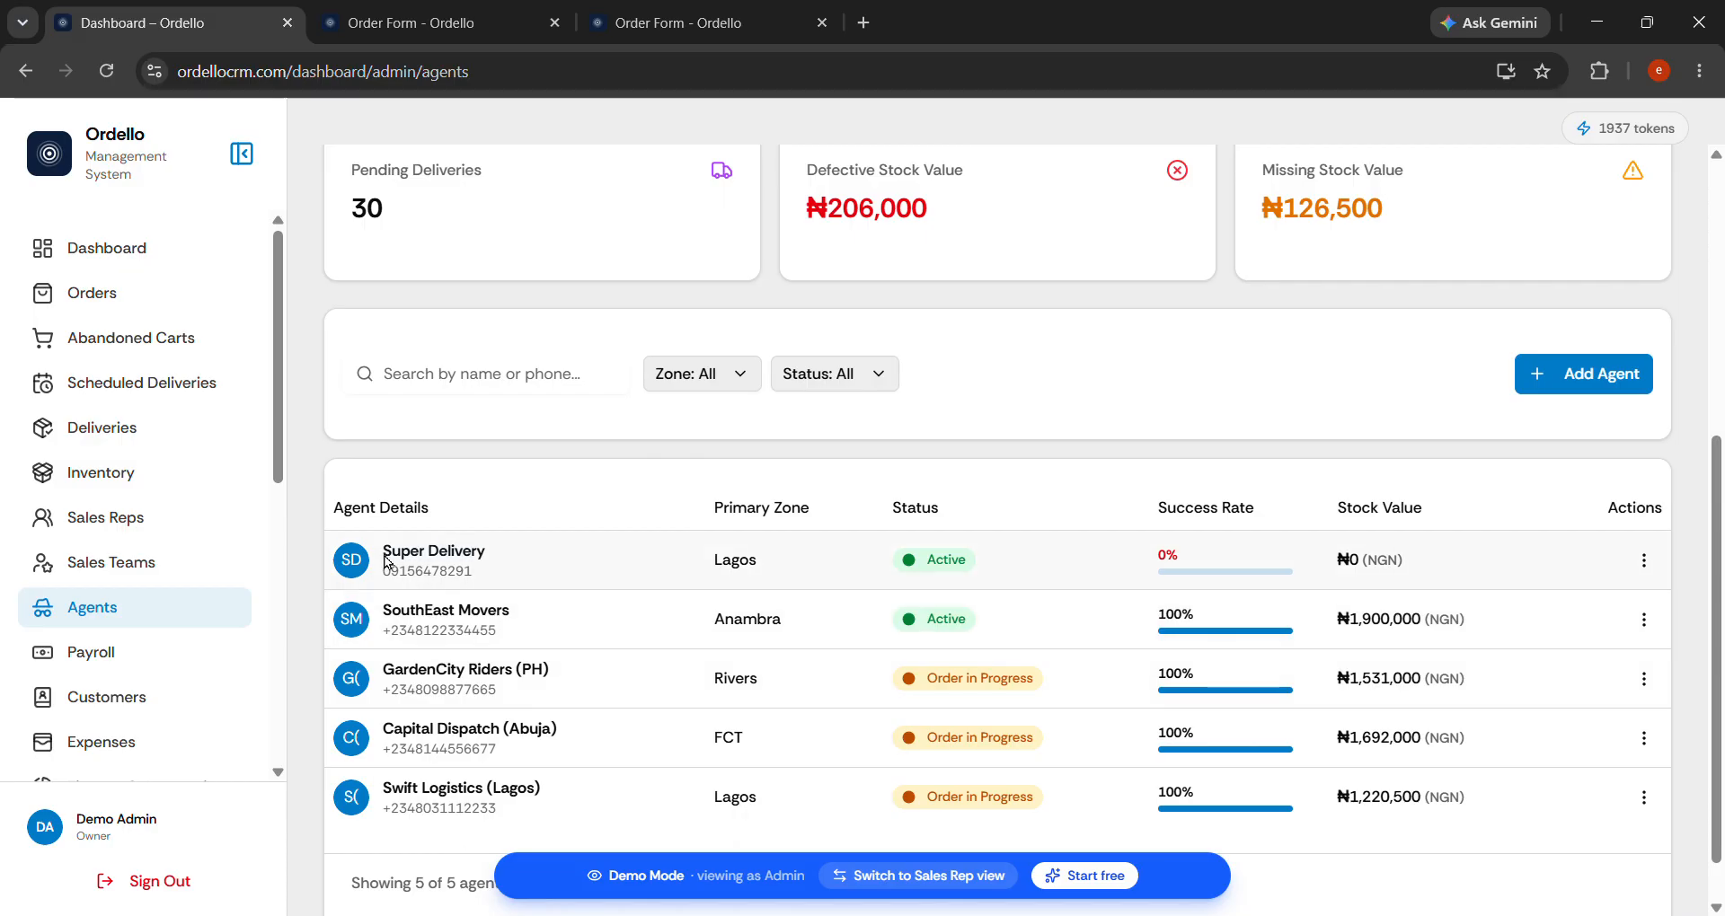
{"action": "left_click_drag", "start_coordinate": [386, 561], "coordinate": [520, 562]}
Use Assign Stock on Super Delivery to give it 50 SuperNova Head Light units.
{"action": "left_click", "coordinate": [1207, 578]}
{"action": "left_click", "coordinate": [1644, 561]}
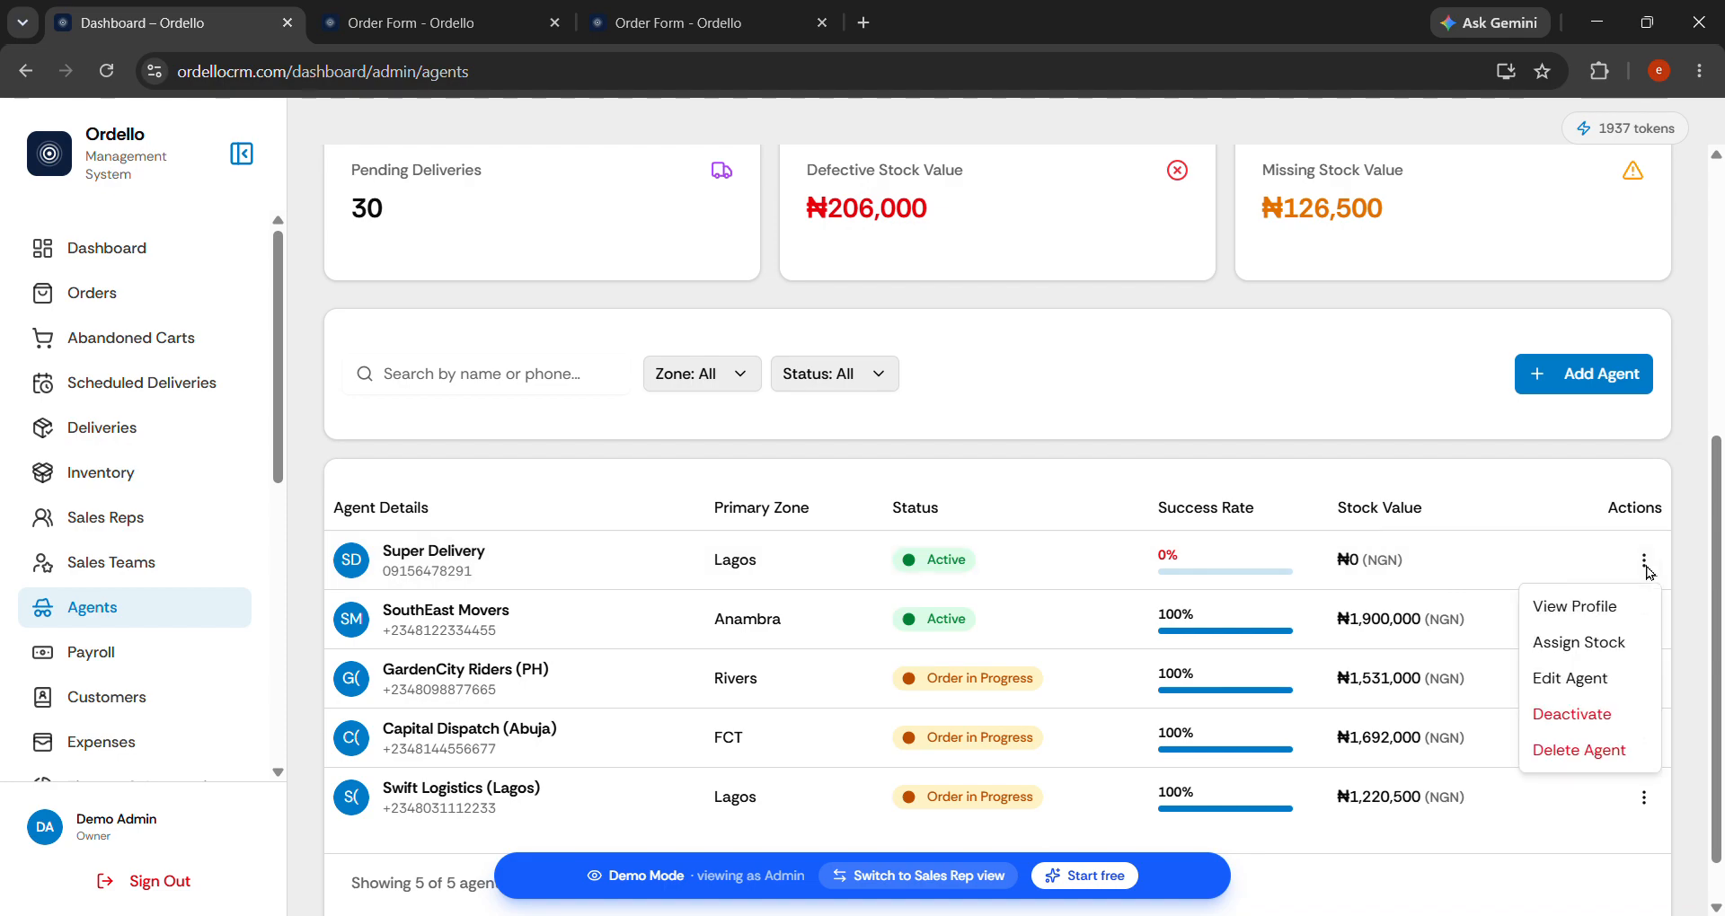
{"action": "left_click", "coordinate": [1587, 644]}
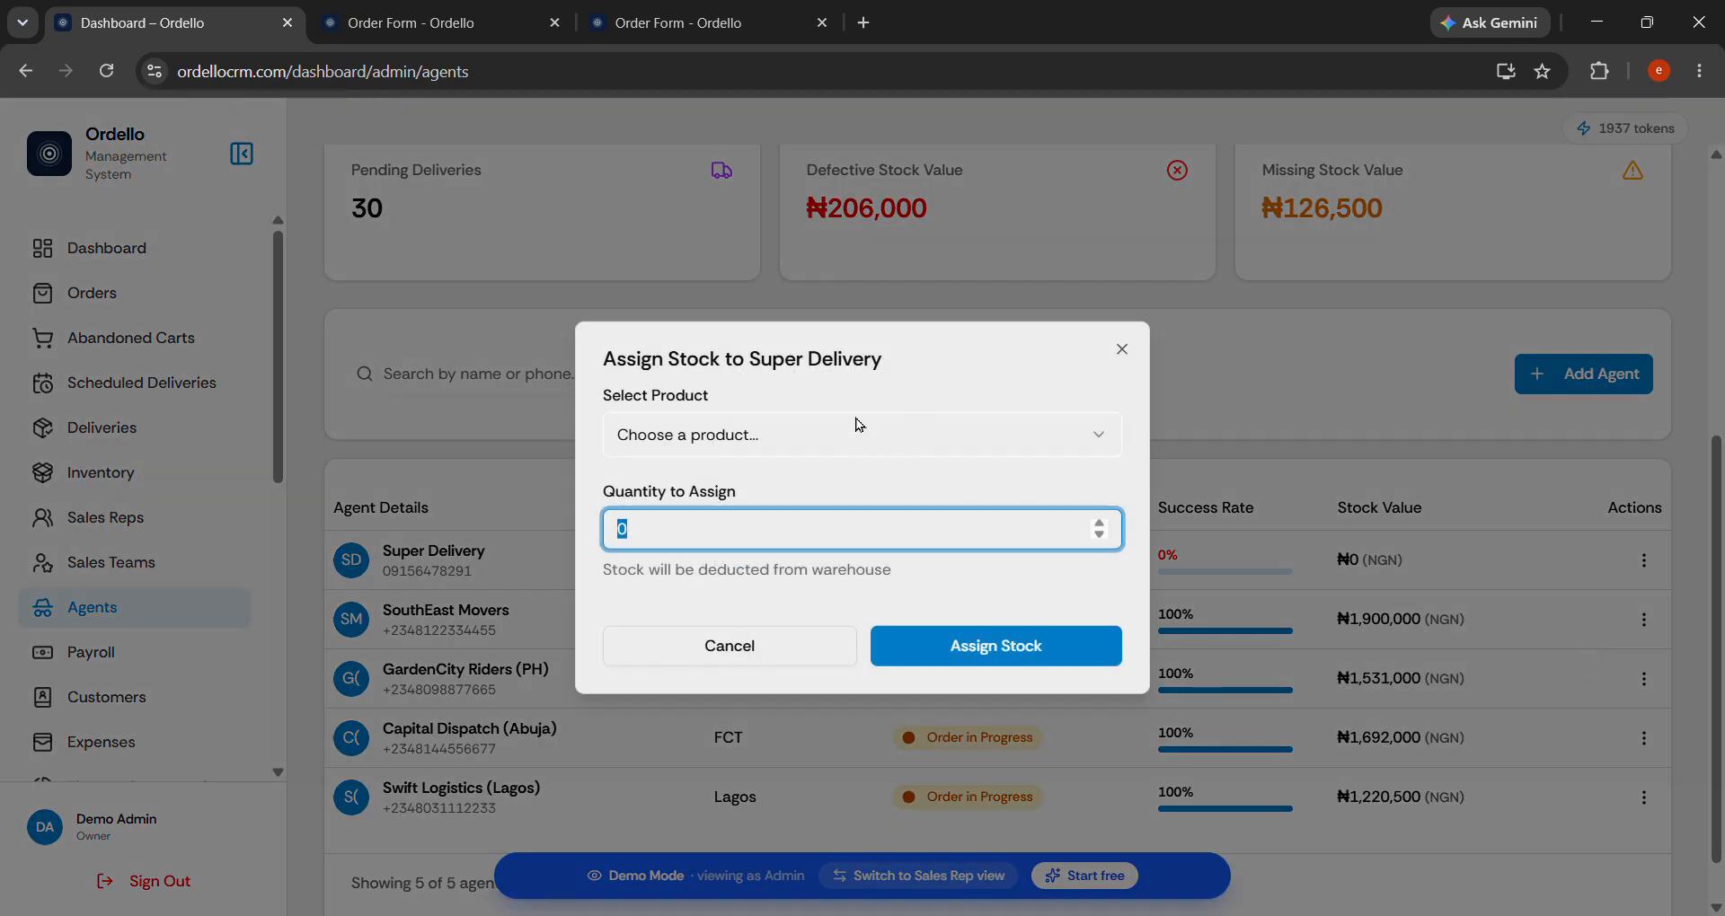
{"action": "left_click", "coordinate": [924, 438]}
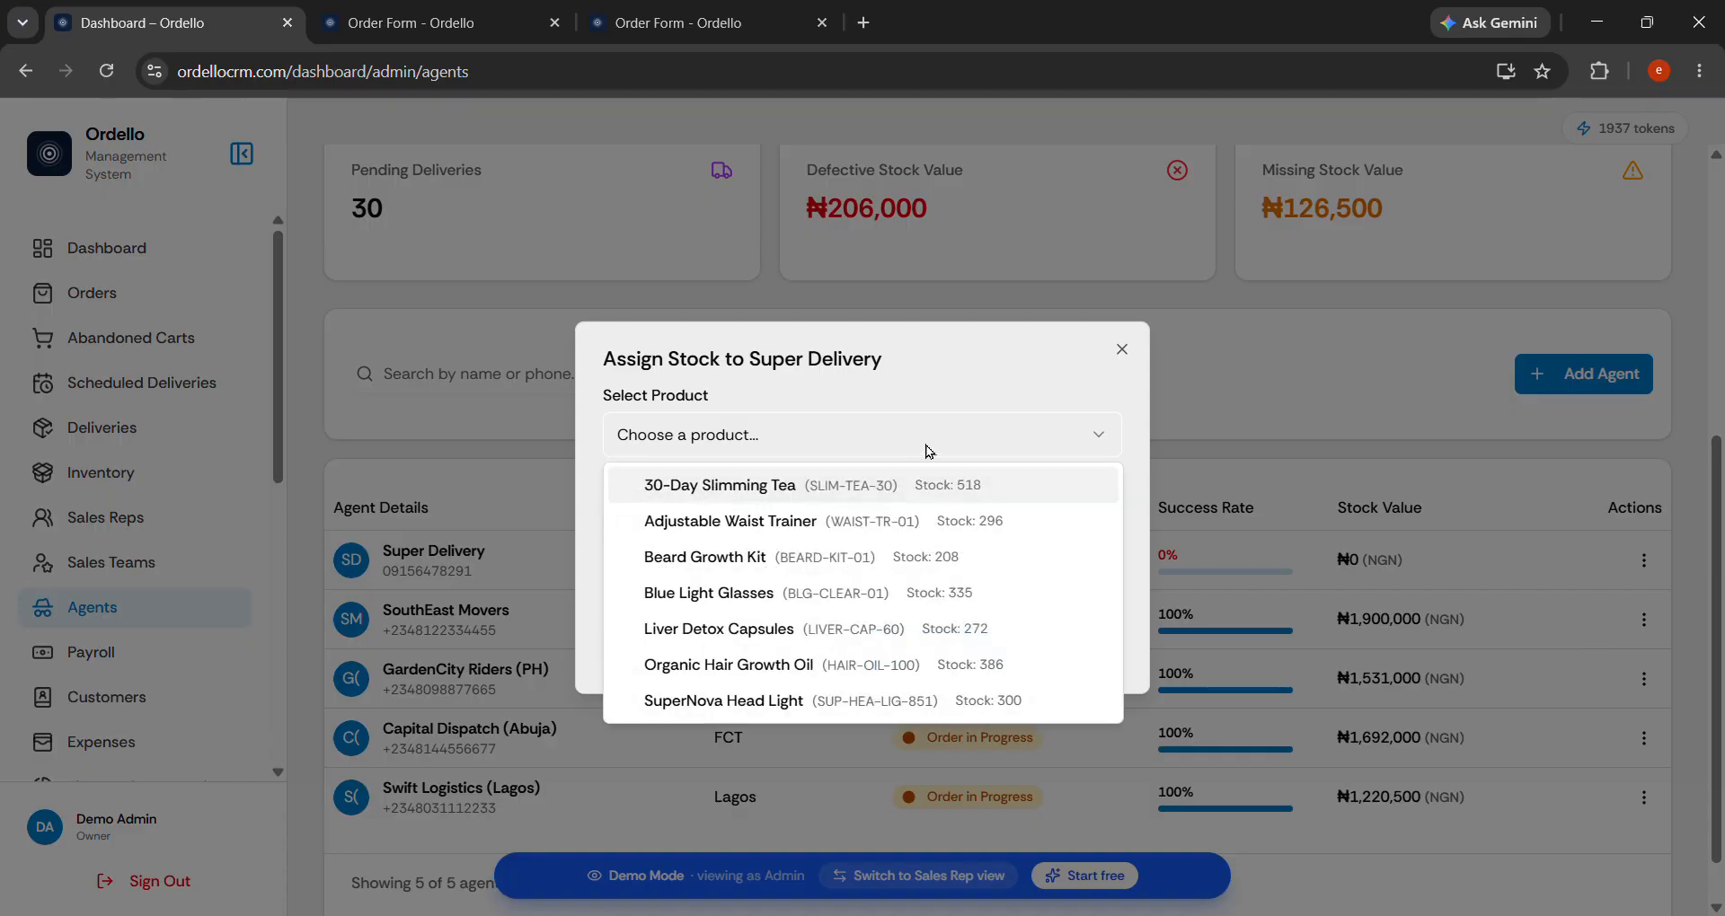
{"action": "left_click", "coordinate": [875, 702]}
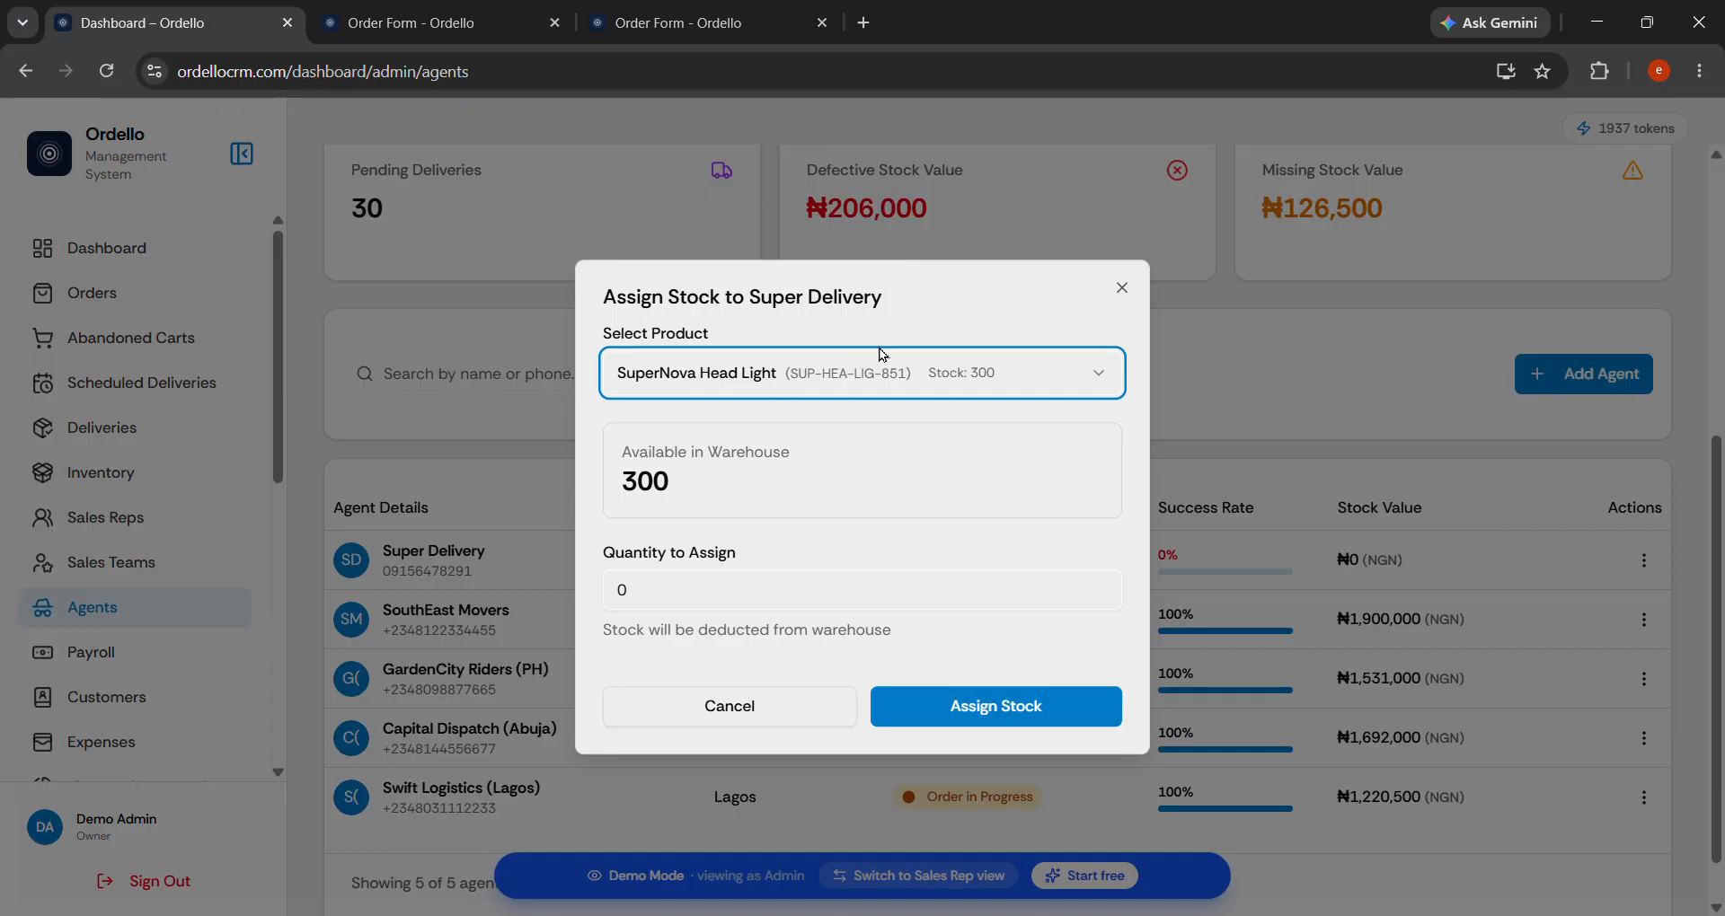
{"action": "key", "text": "Tab"}
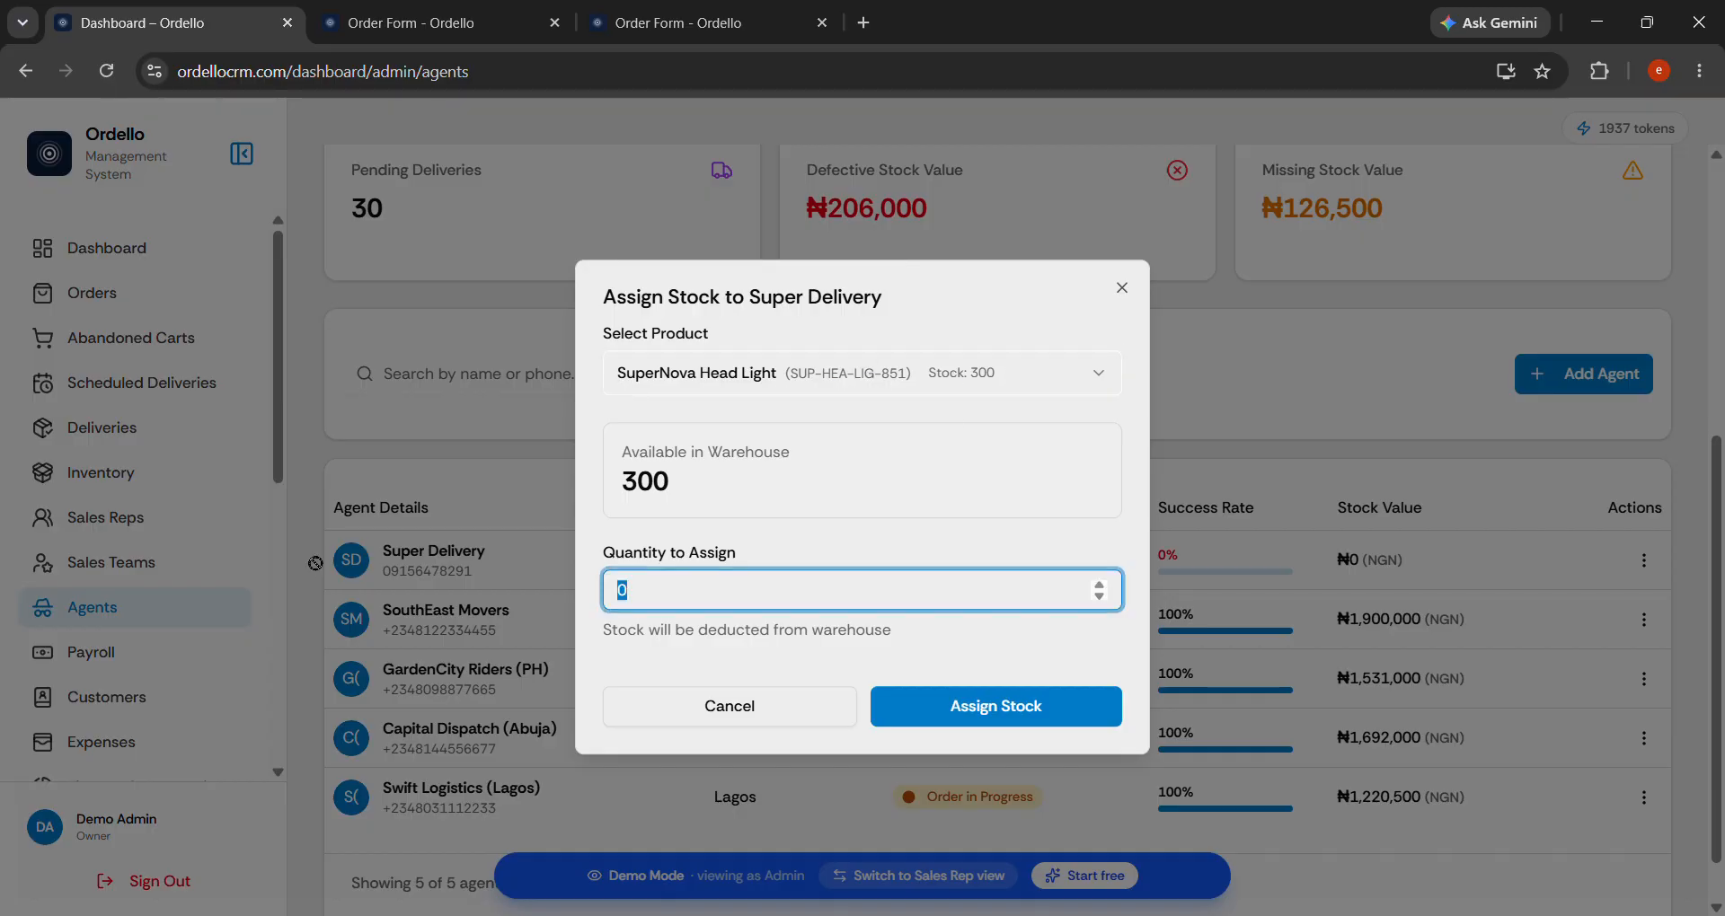
{"action": "type", "text": "3"}
{"action": "key", "text": "BackSpace"}
{"action": "type", "text": "50"}
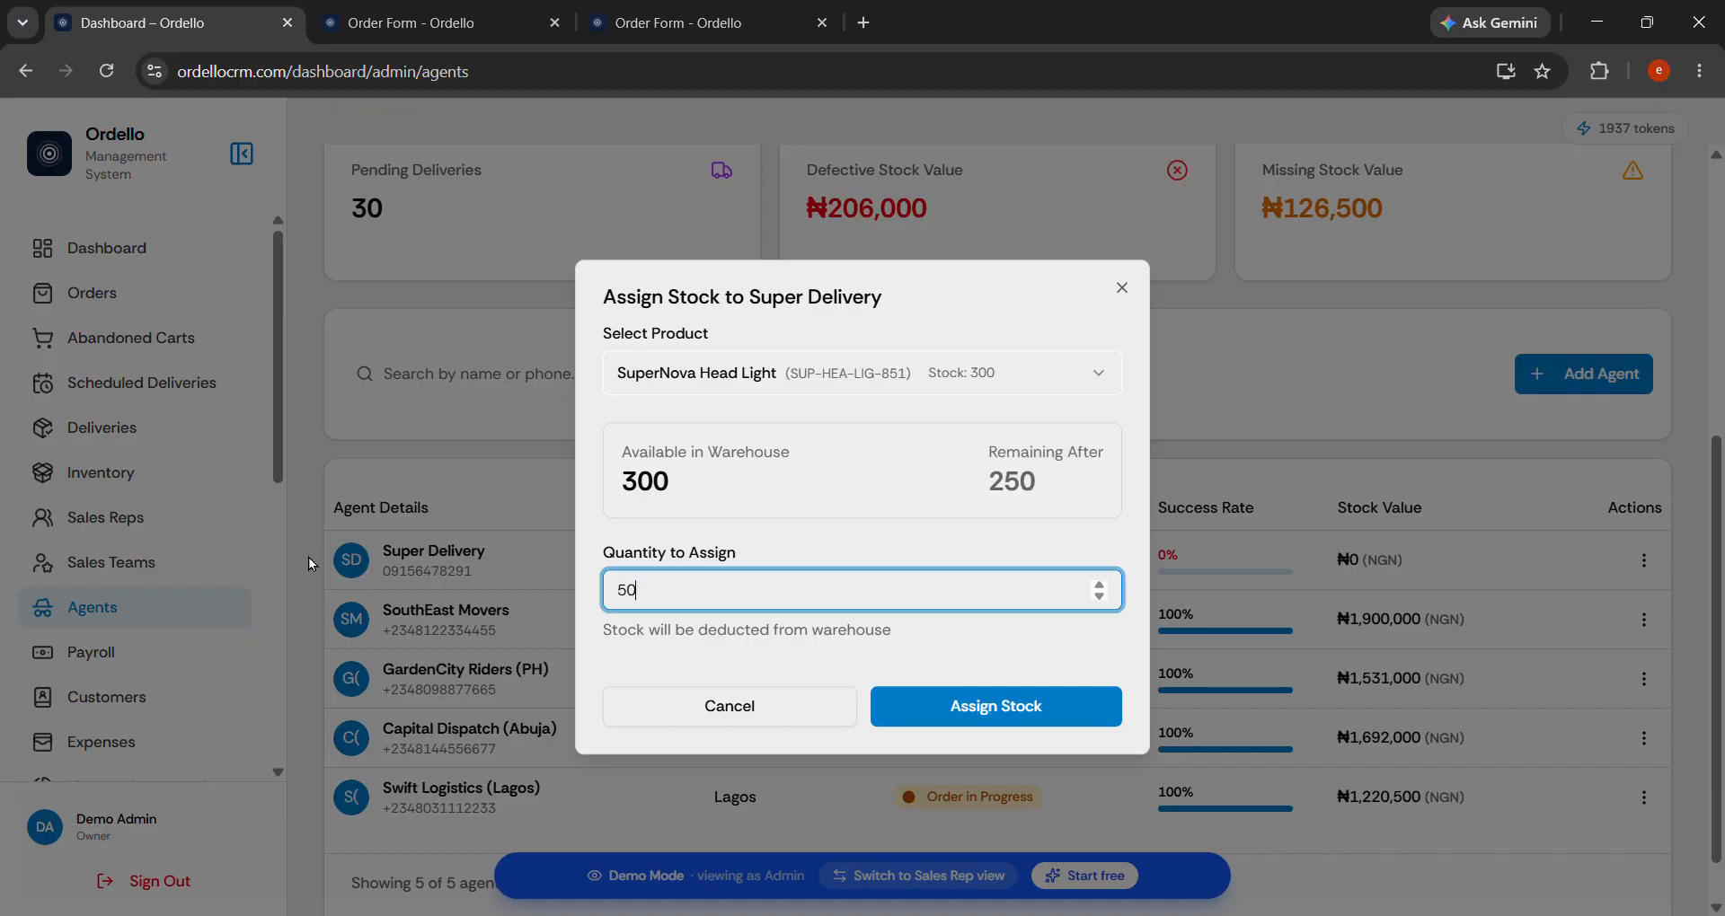
{"action": "left_click", "coordinate": [1064, 700]}
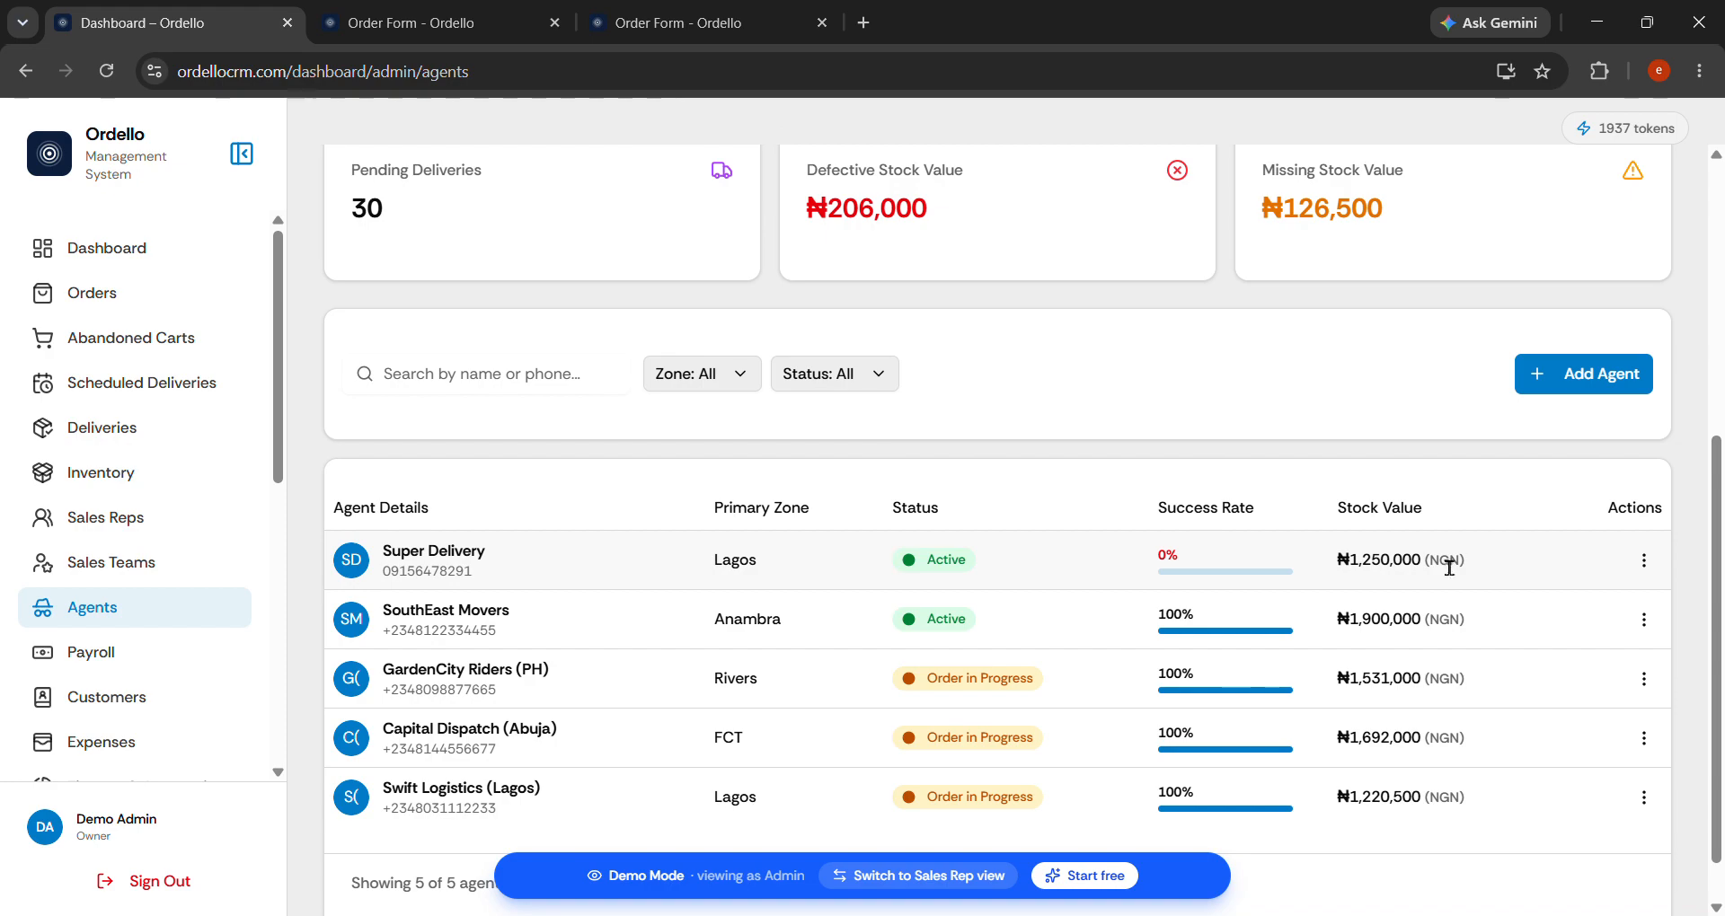
{"action": "left_click", "coordinate": [1644, 559]}
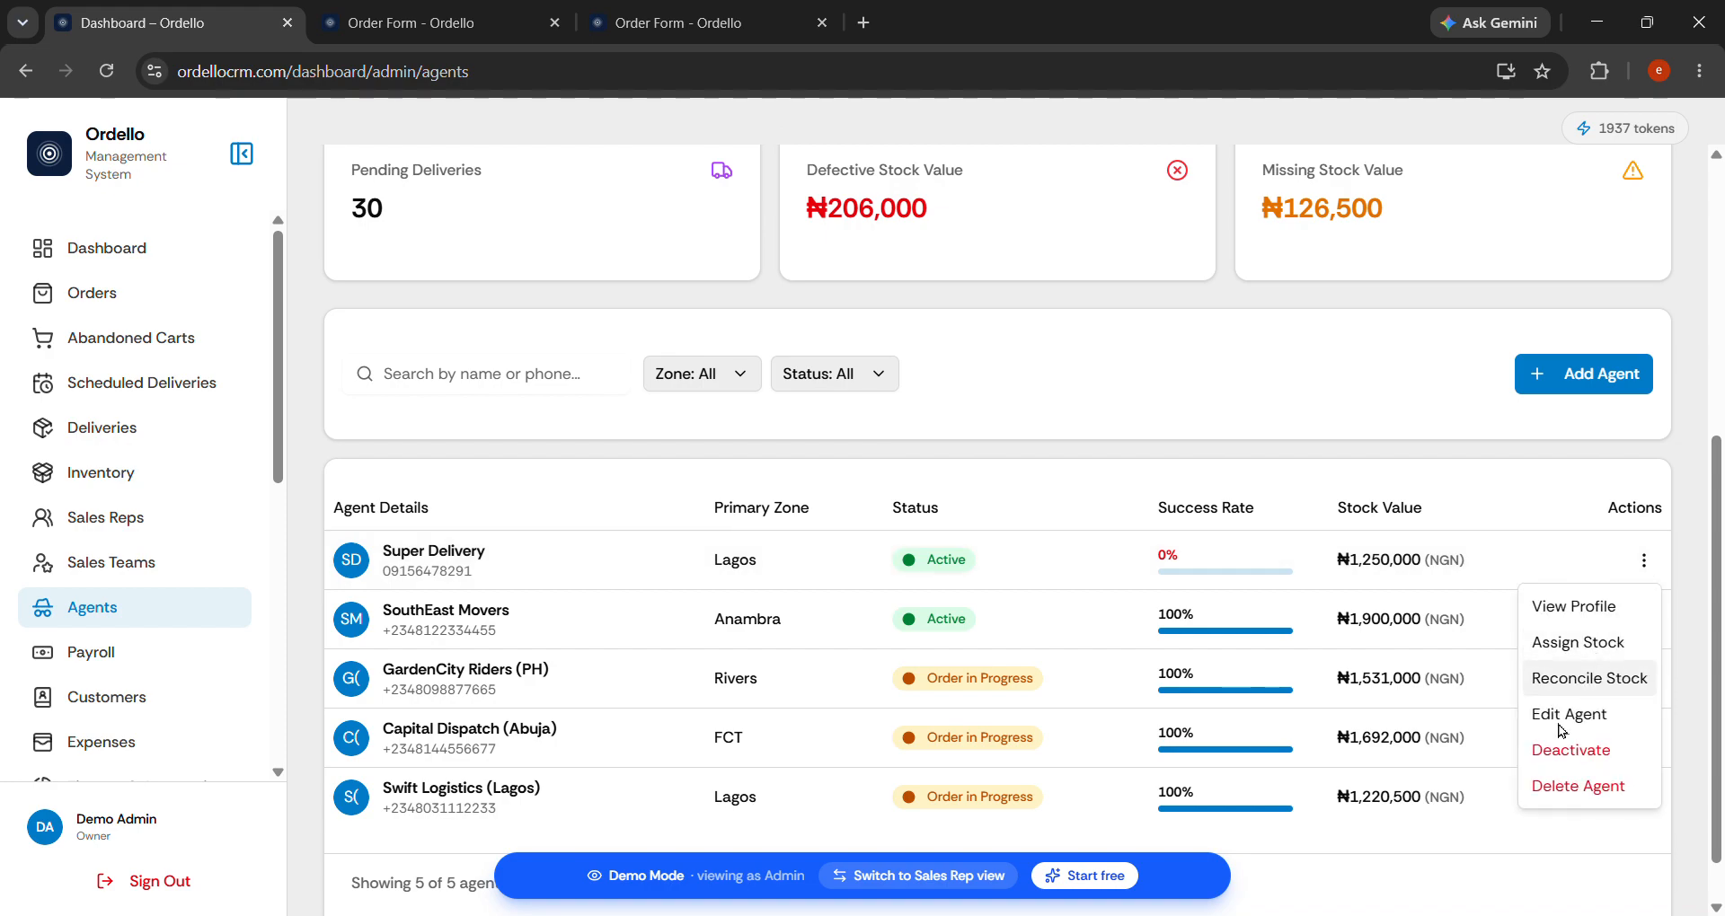
{"action": "left_click", "coordinate": [1590, 610]}
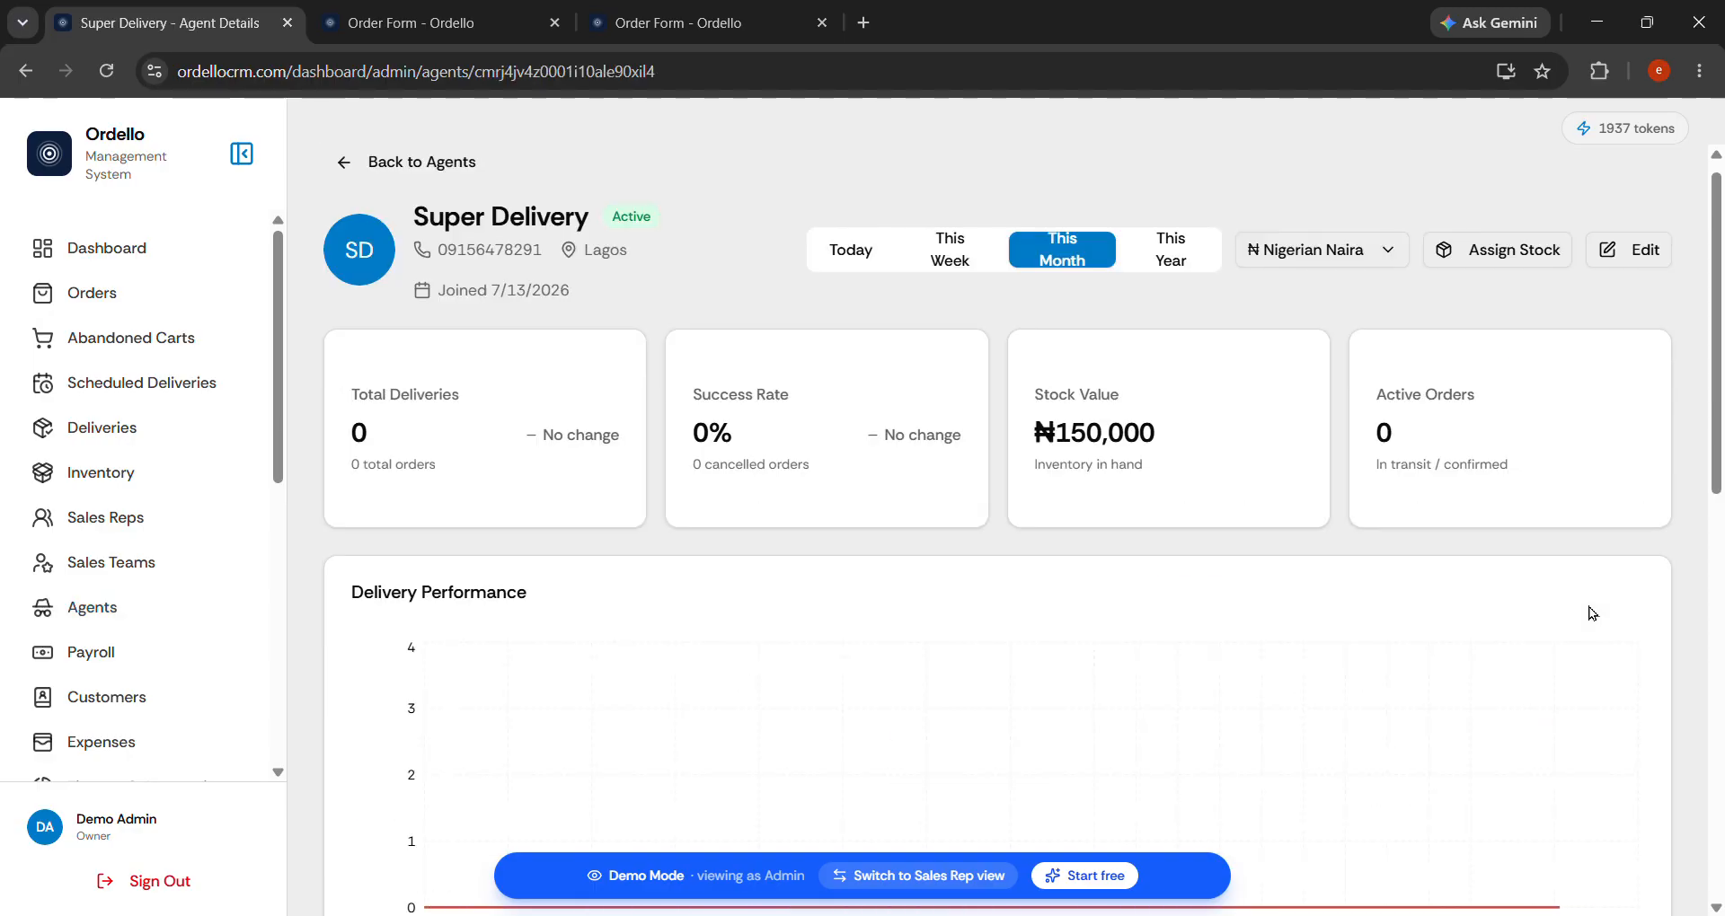
{"action": "scroll", "coordinate": [1215, 514], "scroll_direction": "down", "scroll_amount": 10}
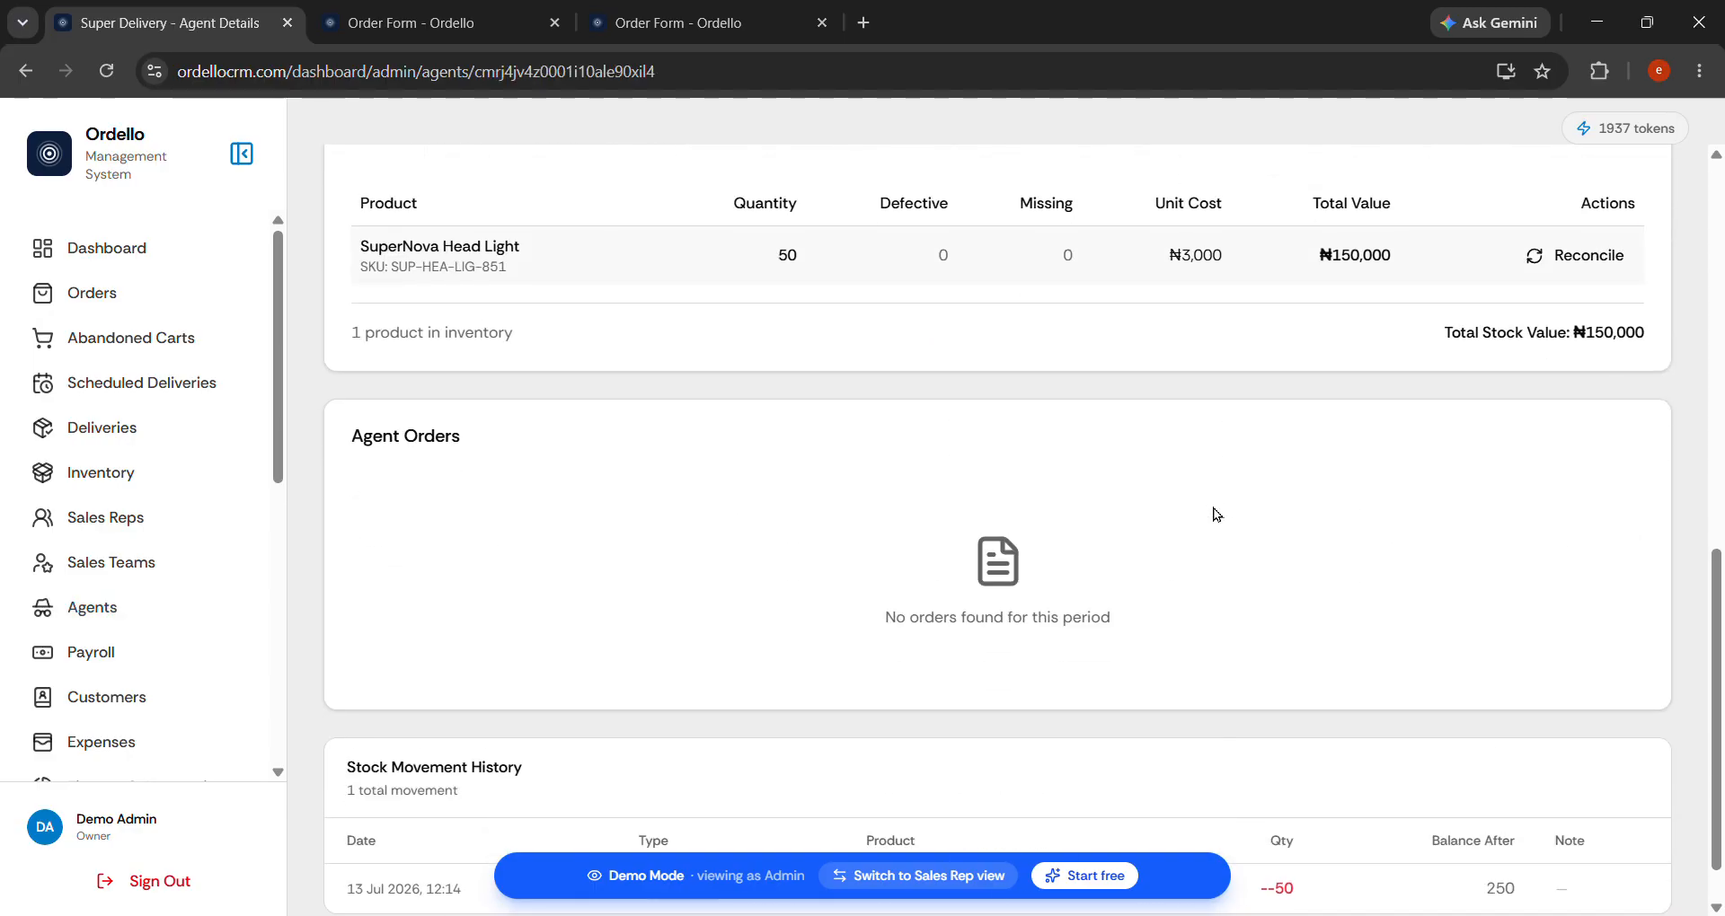
{"action": "scroll", "coordinate": [1214, 514], "scroll_direction": "up", "scroll_amount": 3}
{"action": "scroll", "coordinate": [1214, 514], "scroll_direction": "down", "scroll_amount": 1}
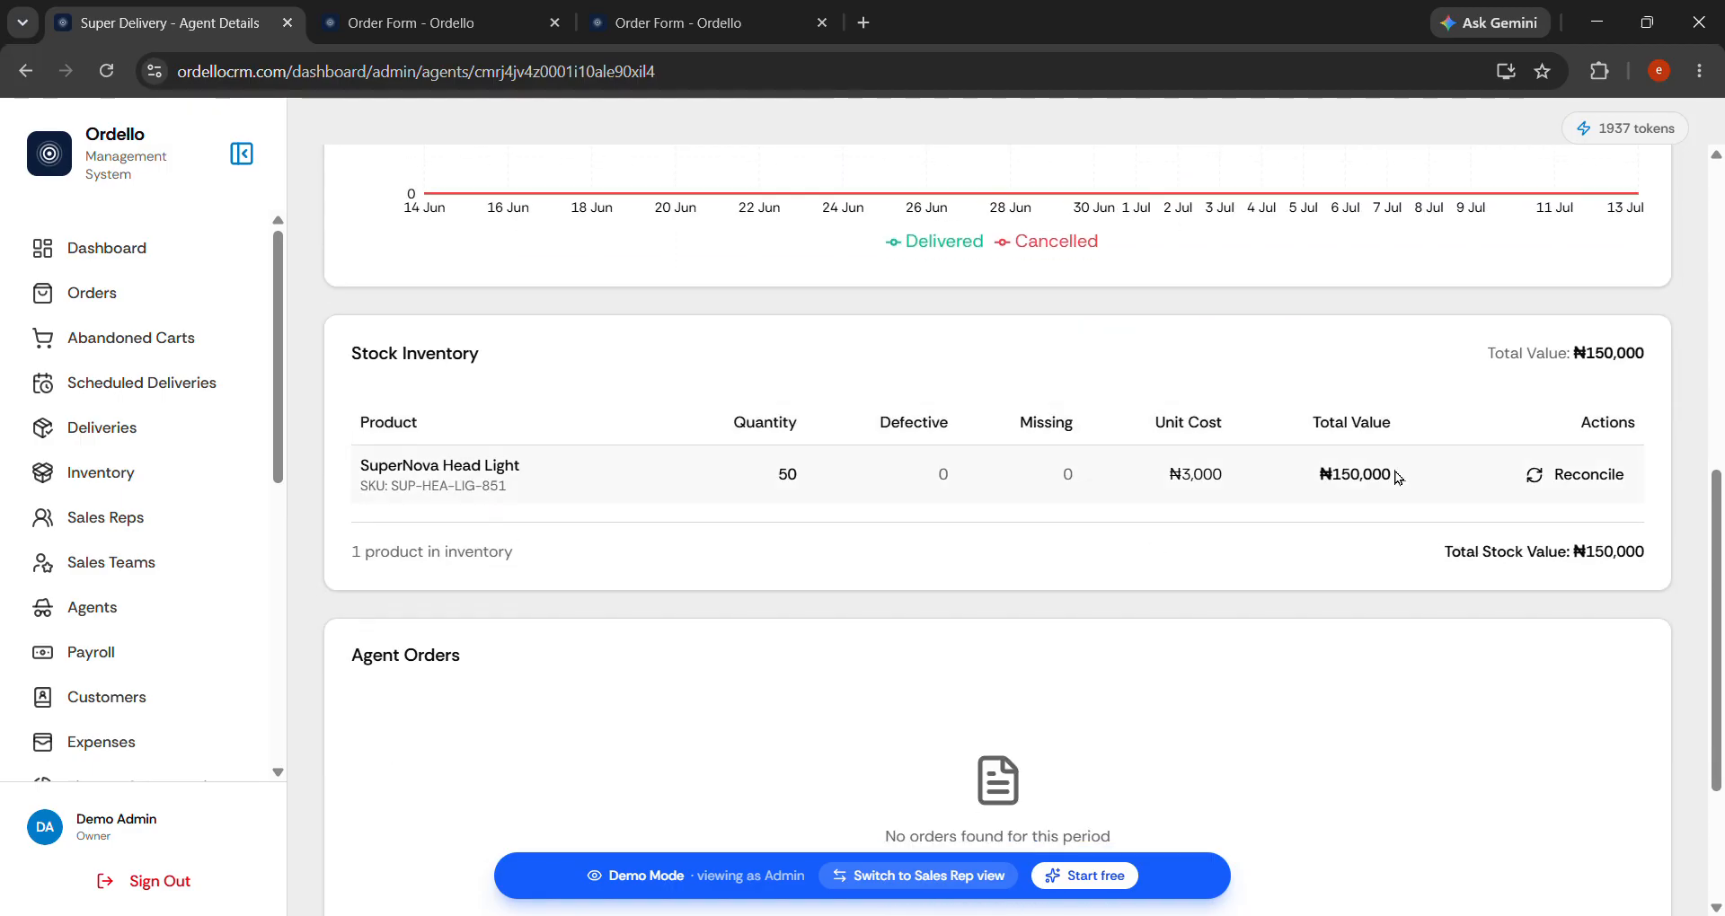
{"action": "left_click", "coordinate": [1588, 477]}
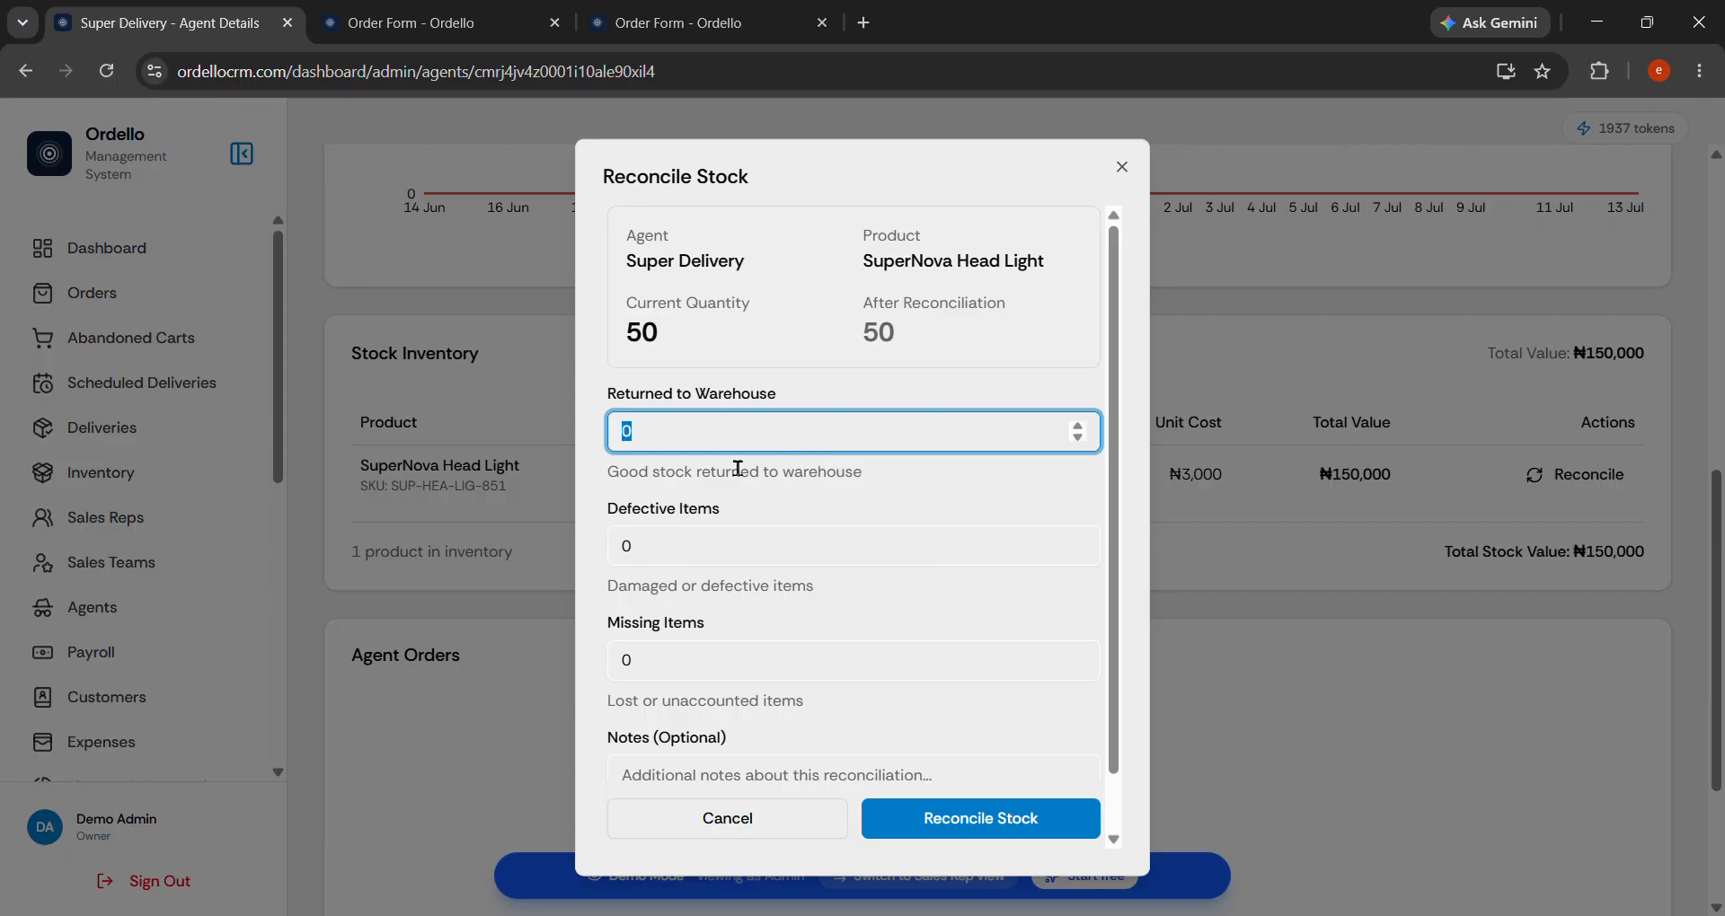
{"action": "left_click", "coordinate": [629, 557]}
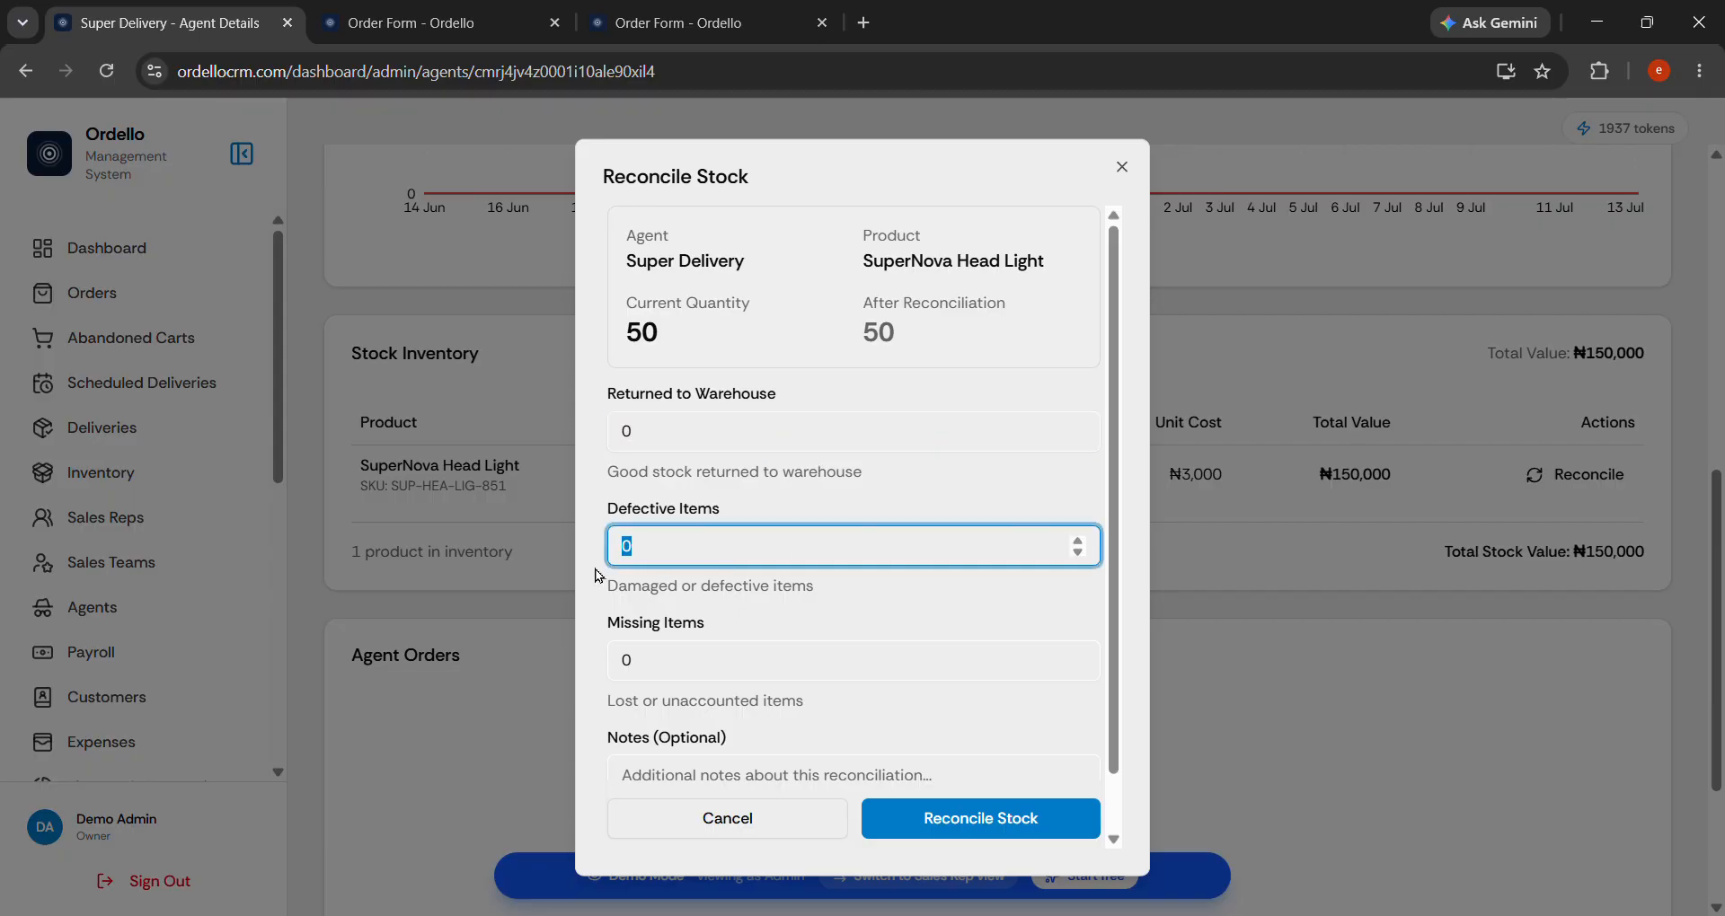
{"action": "left_click", "coordinate": [1123, 169]}
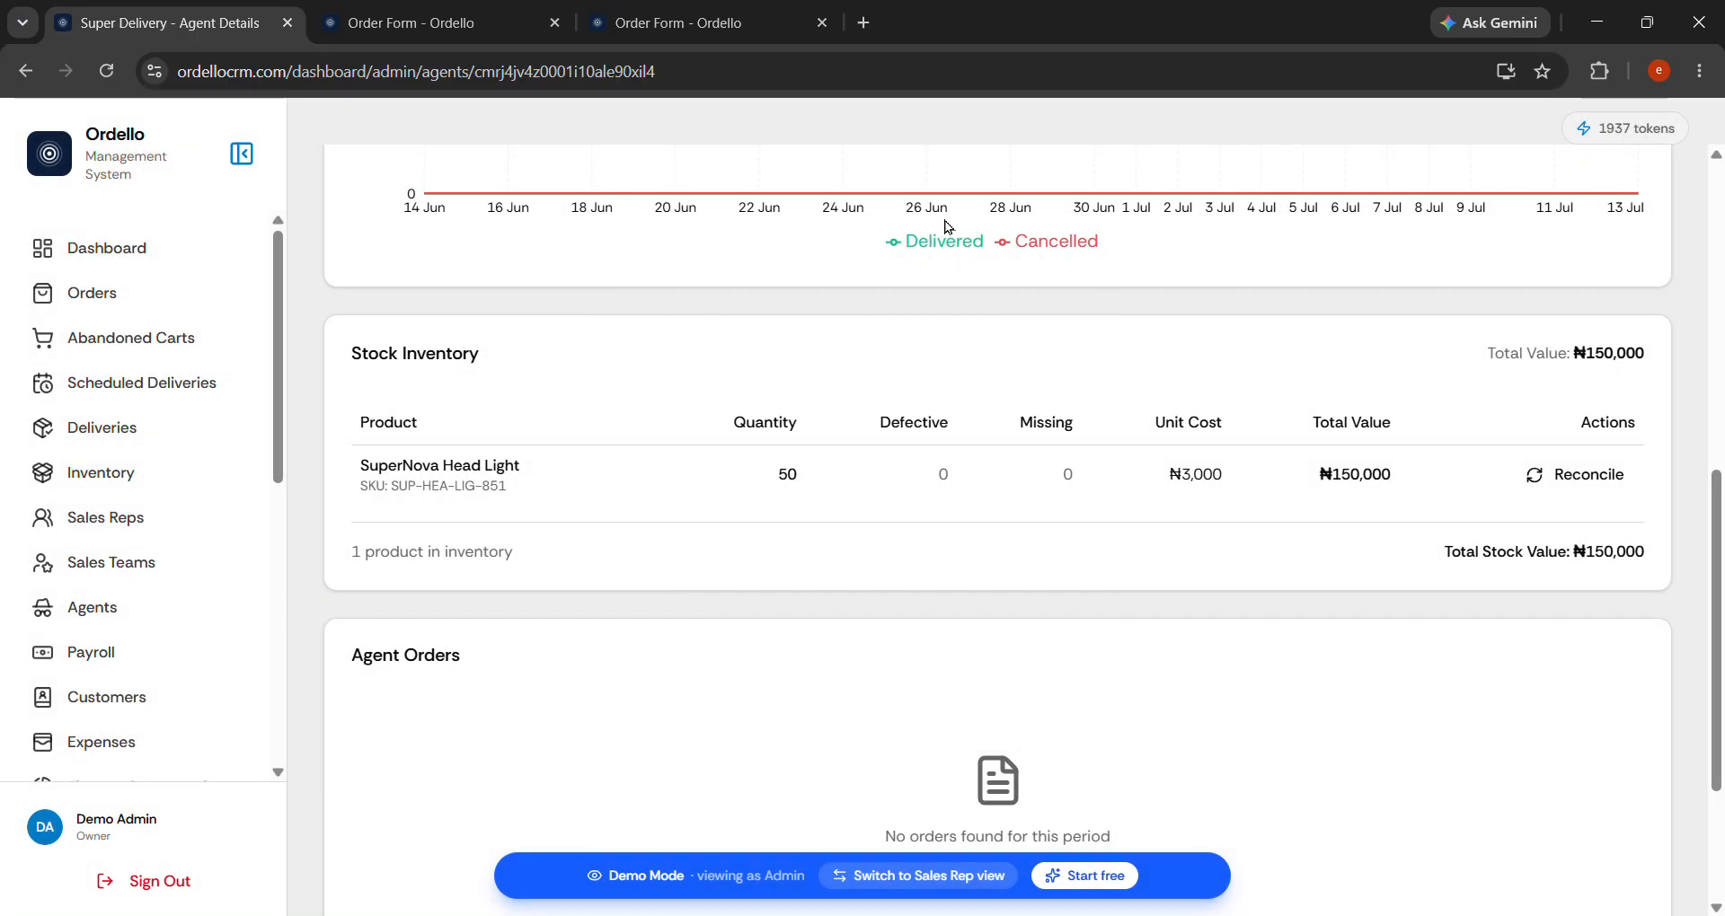
{"action": "scroll", "coordinate": [947, 228], "scroll_direction": "up", "scroll_amount": 8}
{"action": "left_click", "coordinate": [354, 177]}
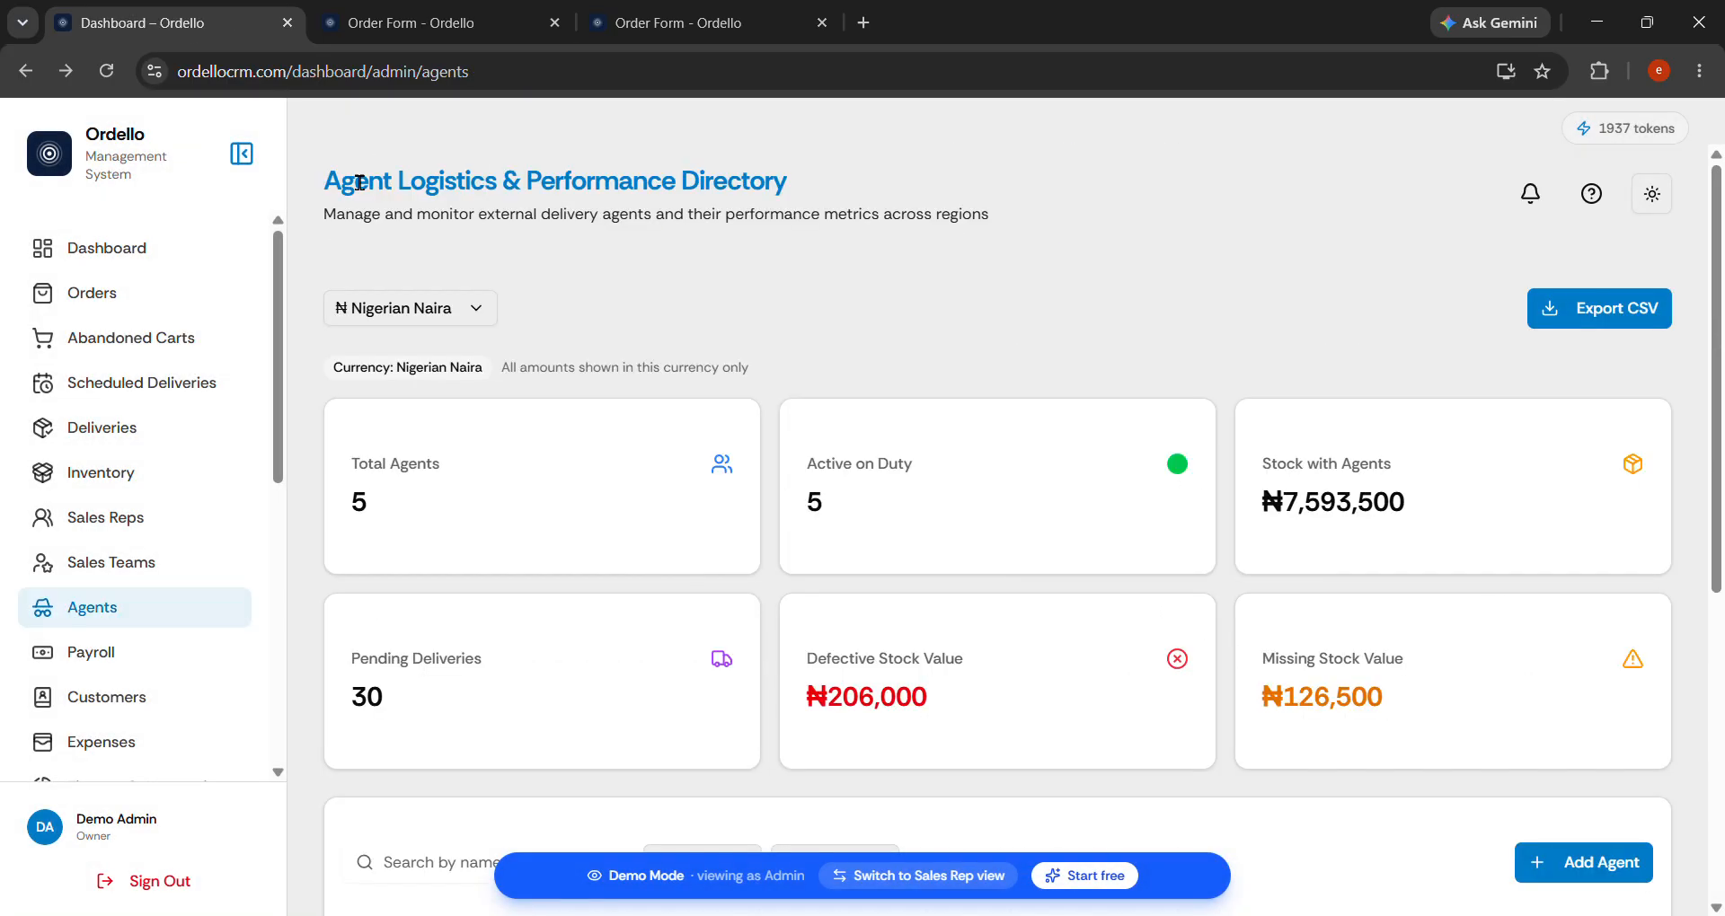
Open User Management and scroll through the table of 5 existing users.
{"action": "scroll", "coordinate": [185, 608], "scroll_direction": "down", "scroll_amount": 6}
{"action": "scroll", "coordinate": [190, 616], "scroll_direction": "down", "scroll_amount": 1}
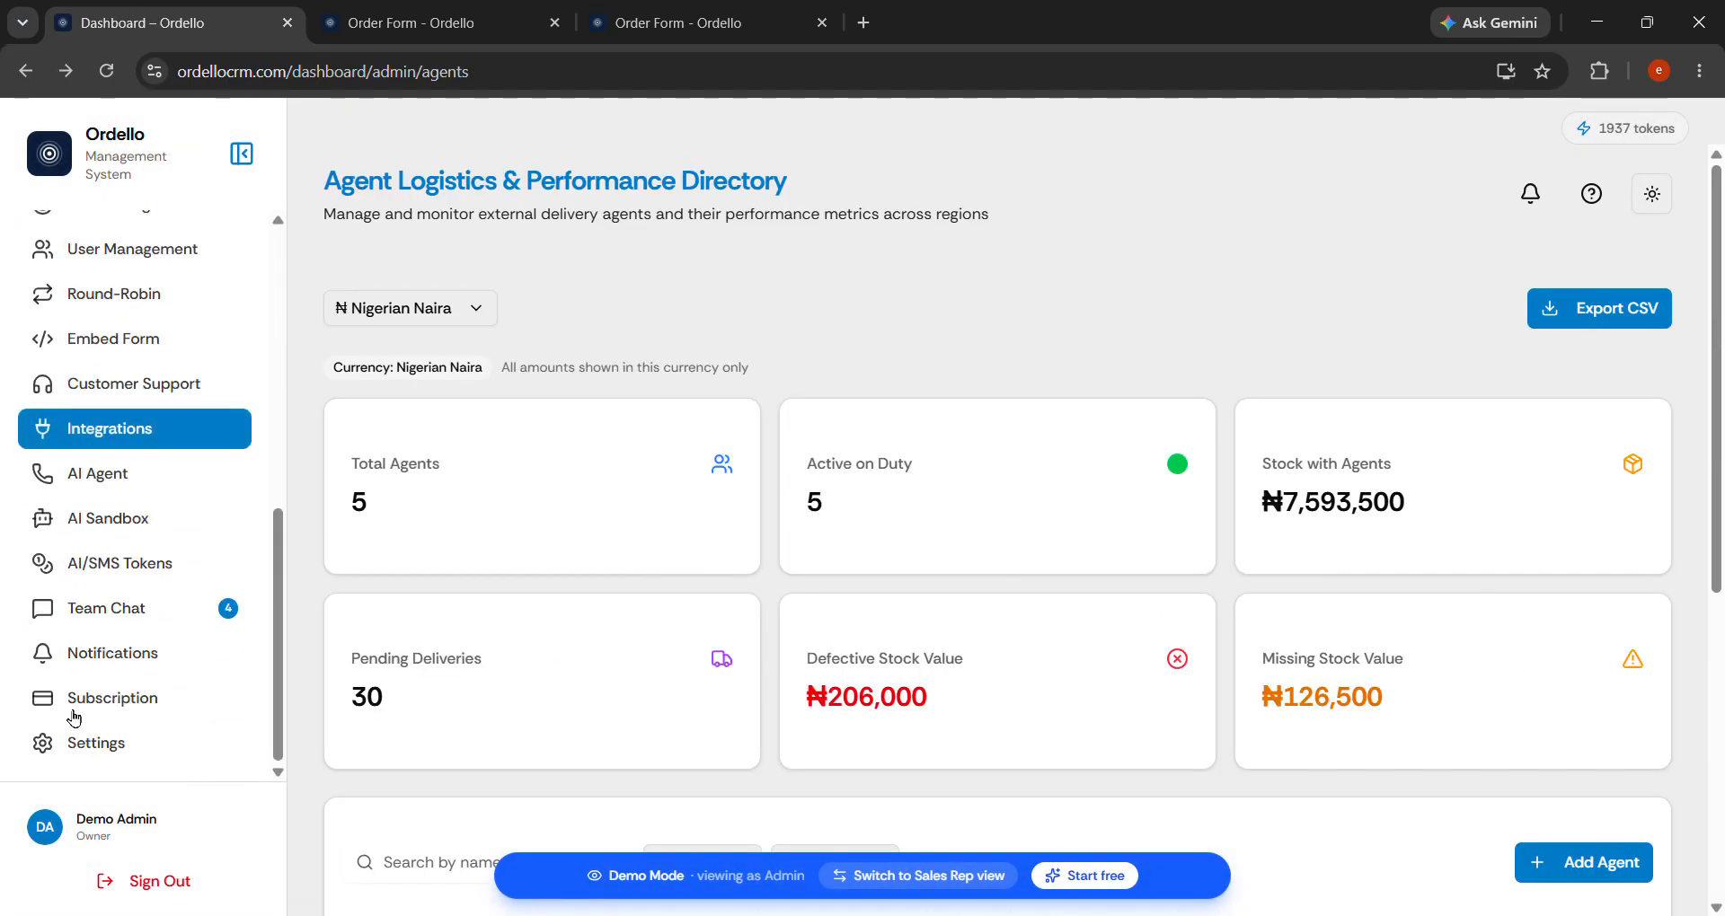
{"action": "left_click", "coordinate": [209, 244]}
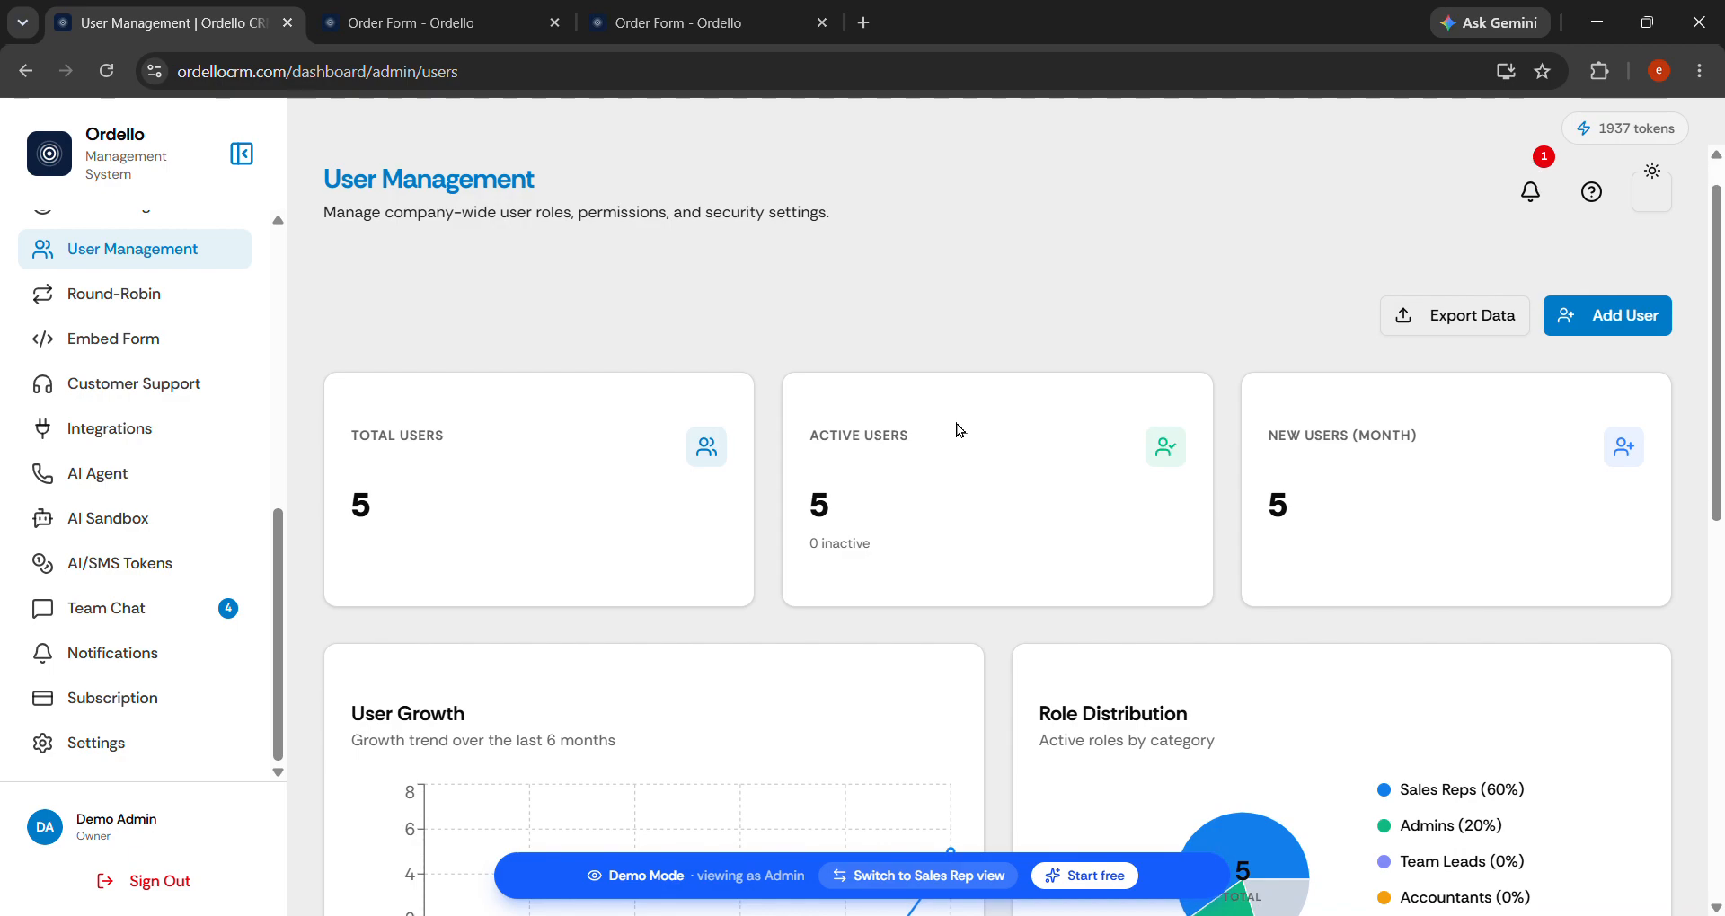
{"action": "scroll", "coordinate": [960, 429], "scroll_direction": "down", "scroll_amount": 10}
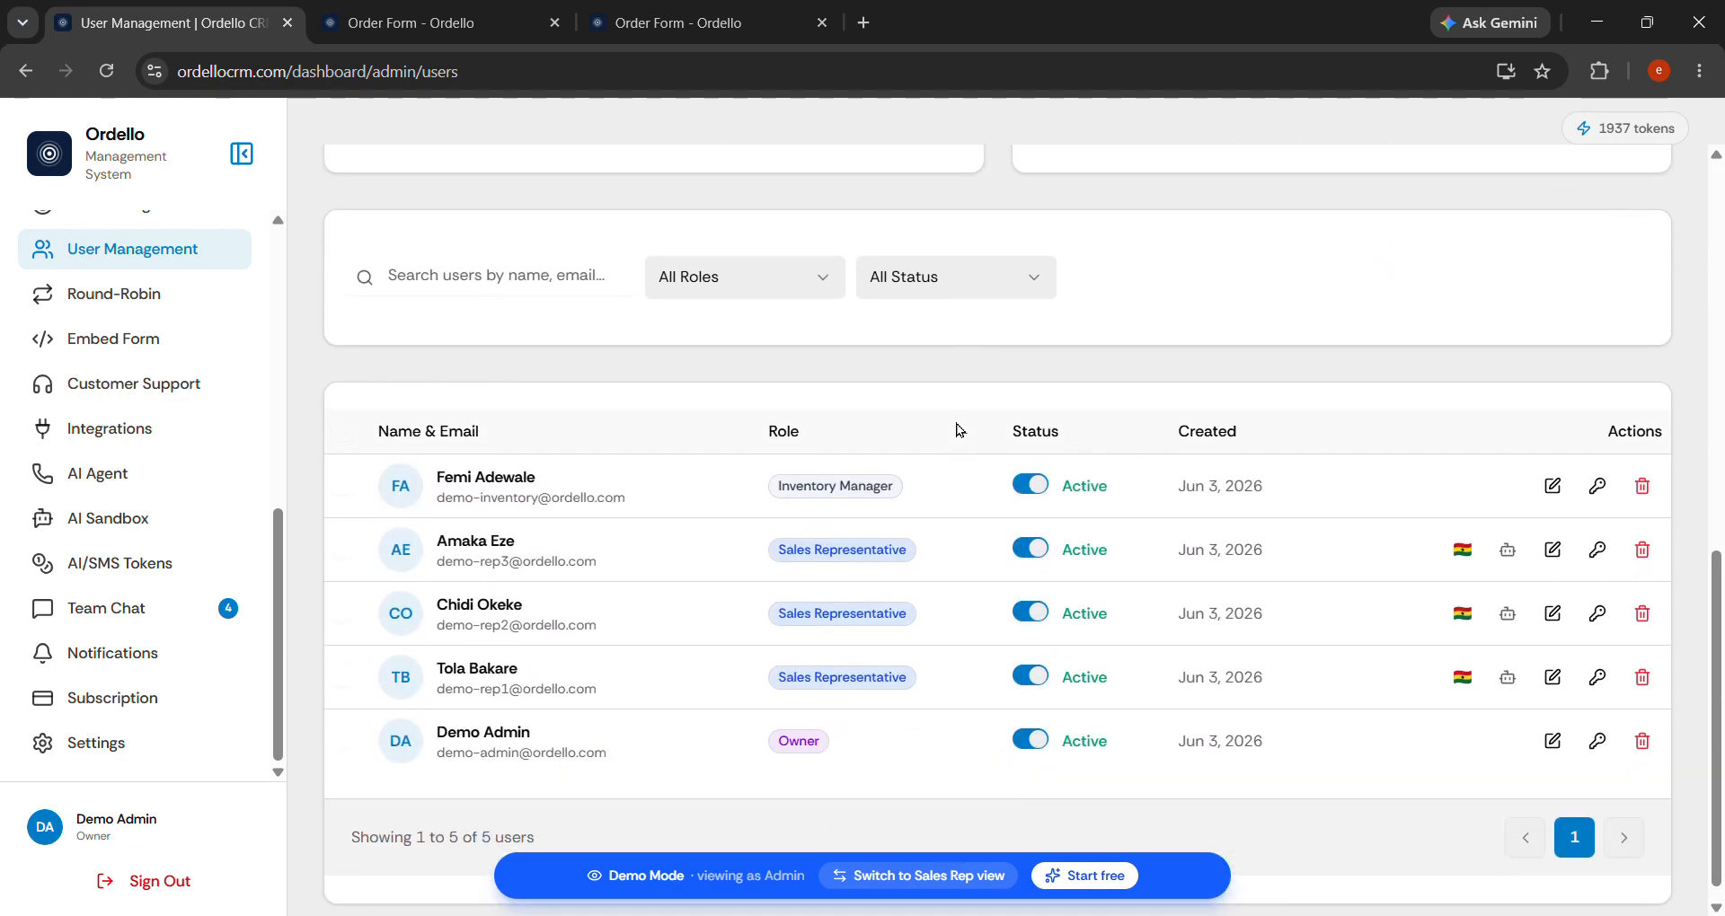
{"action": "scroll", "coordinate": [1092, 460], "scroll_direction": "up", "scroll_amount": 10}
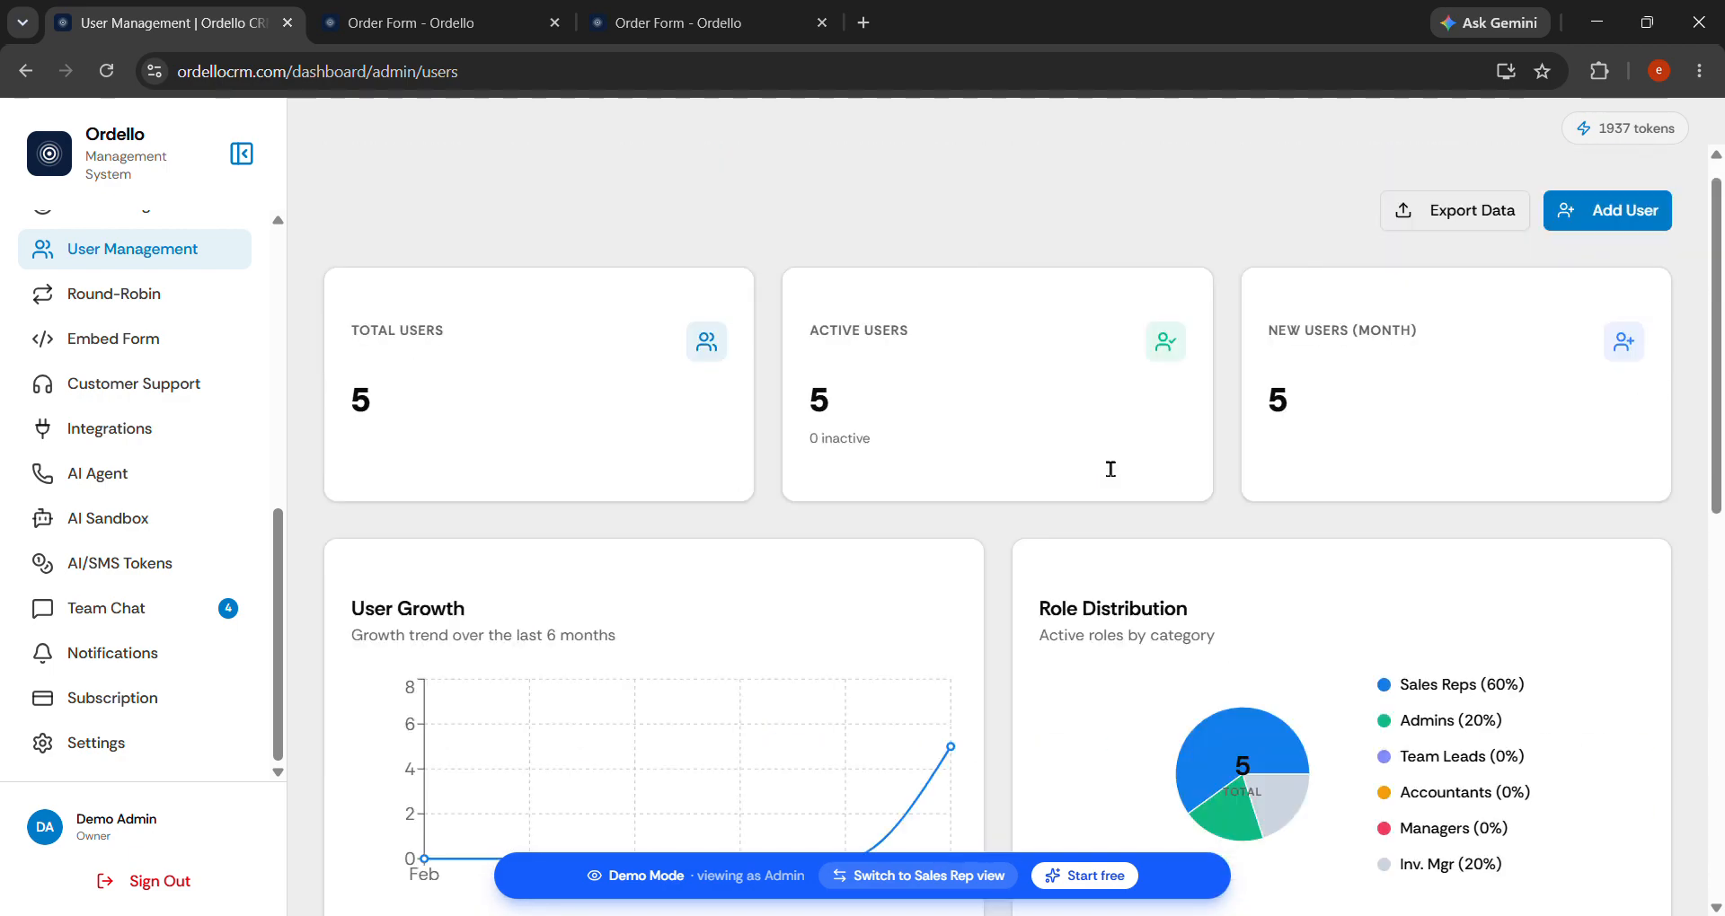
Start a new user, enter the user's name, e-mail and password, and screenshot the form.
{"action": "left_click", "coordinate": [1591, 321]}
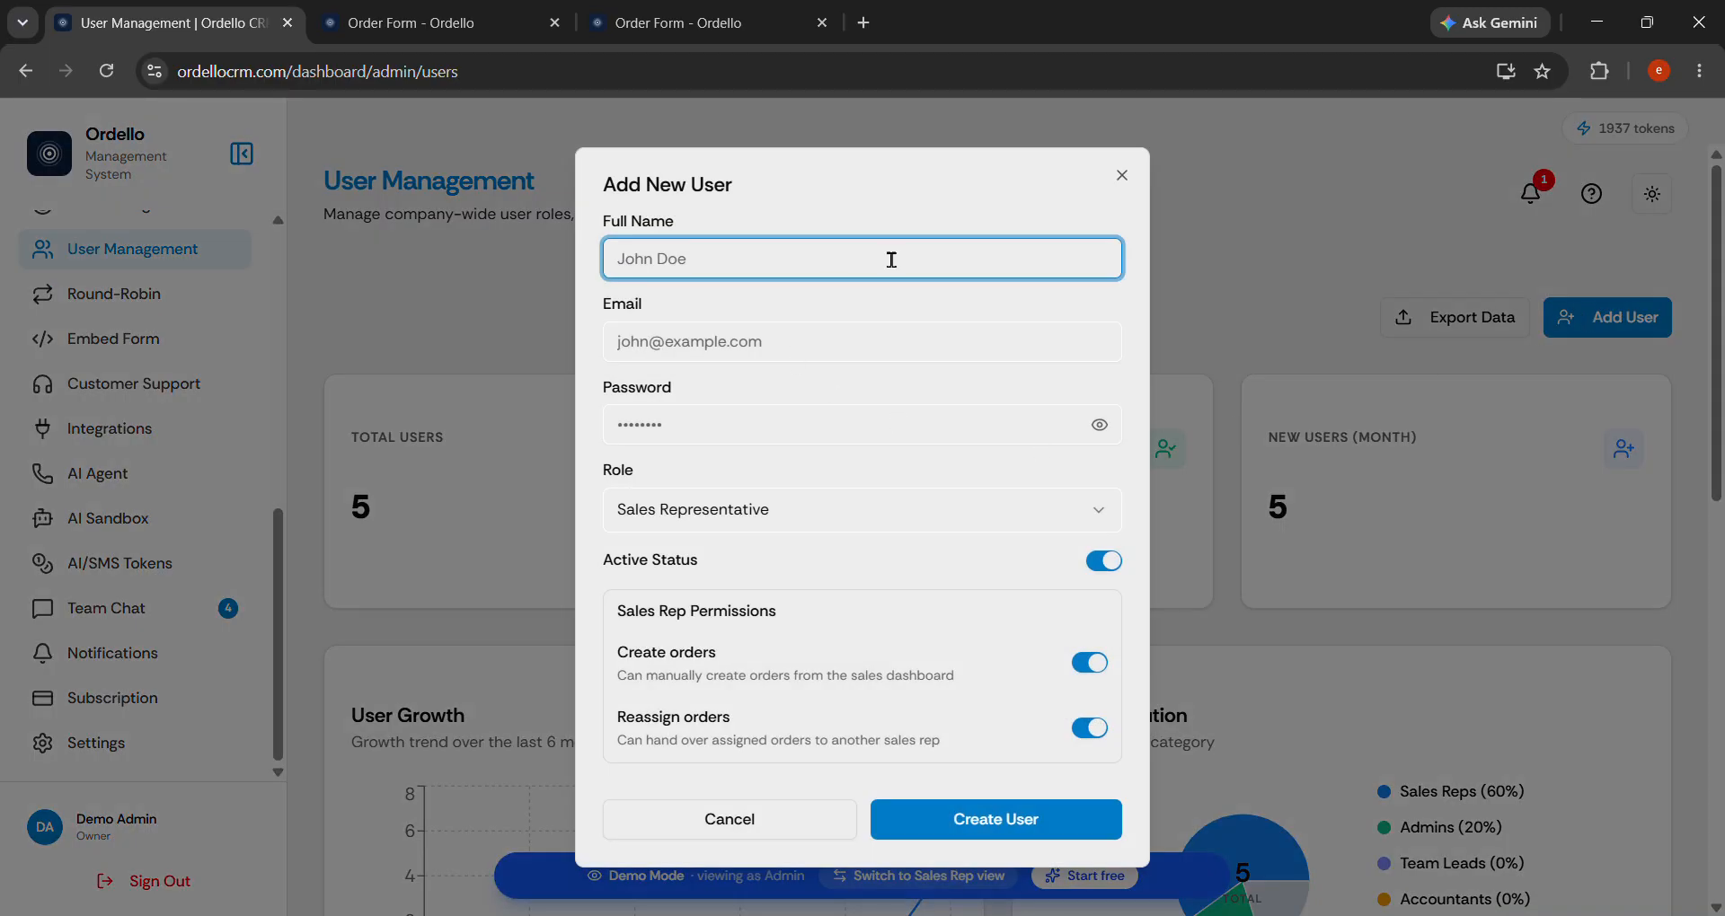
{"action": "left_click", "coordinate": [828, 351]}
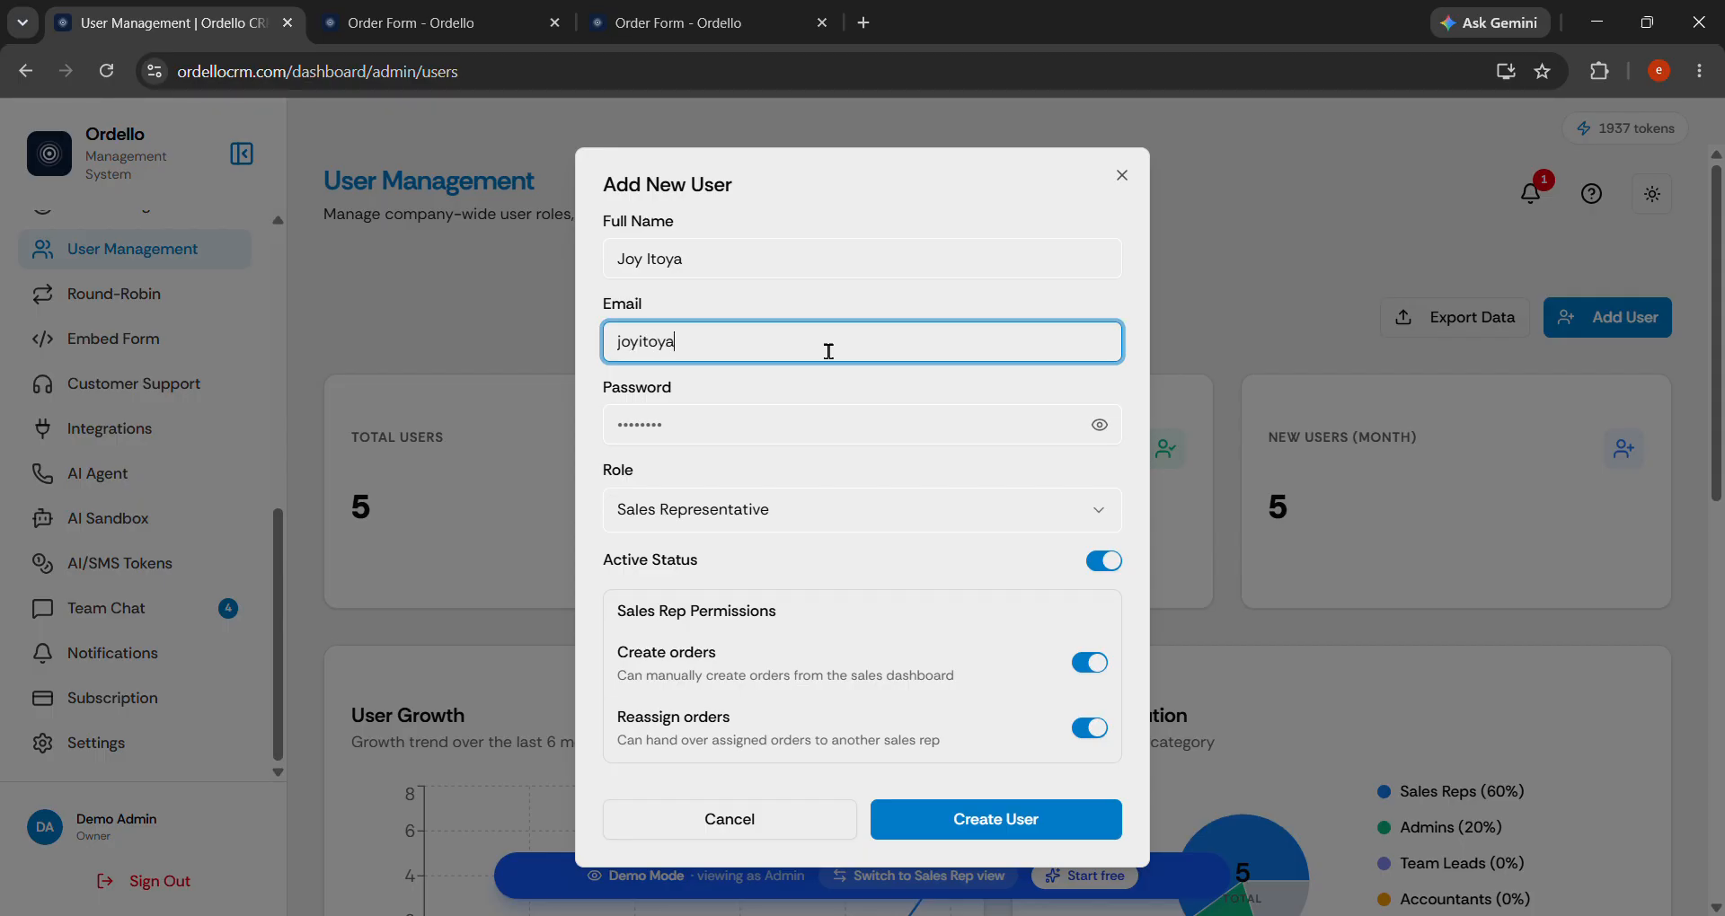
{"action": "left_click", "coordinate": [801, 425]}
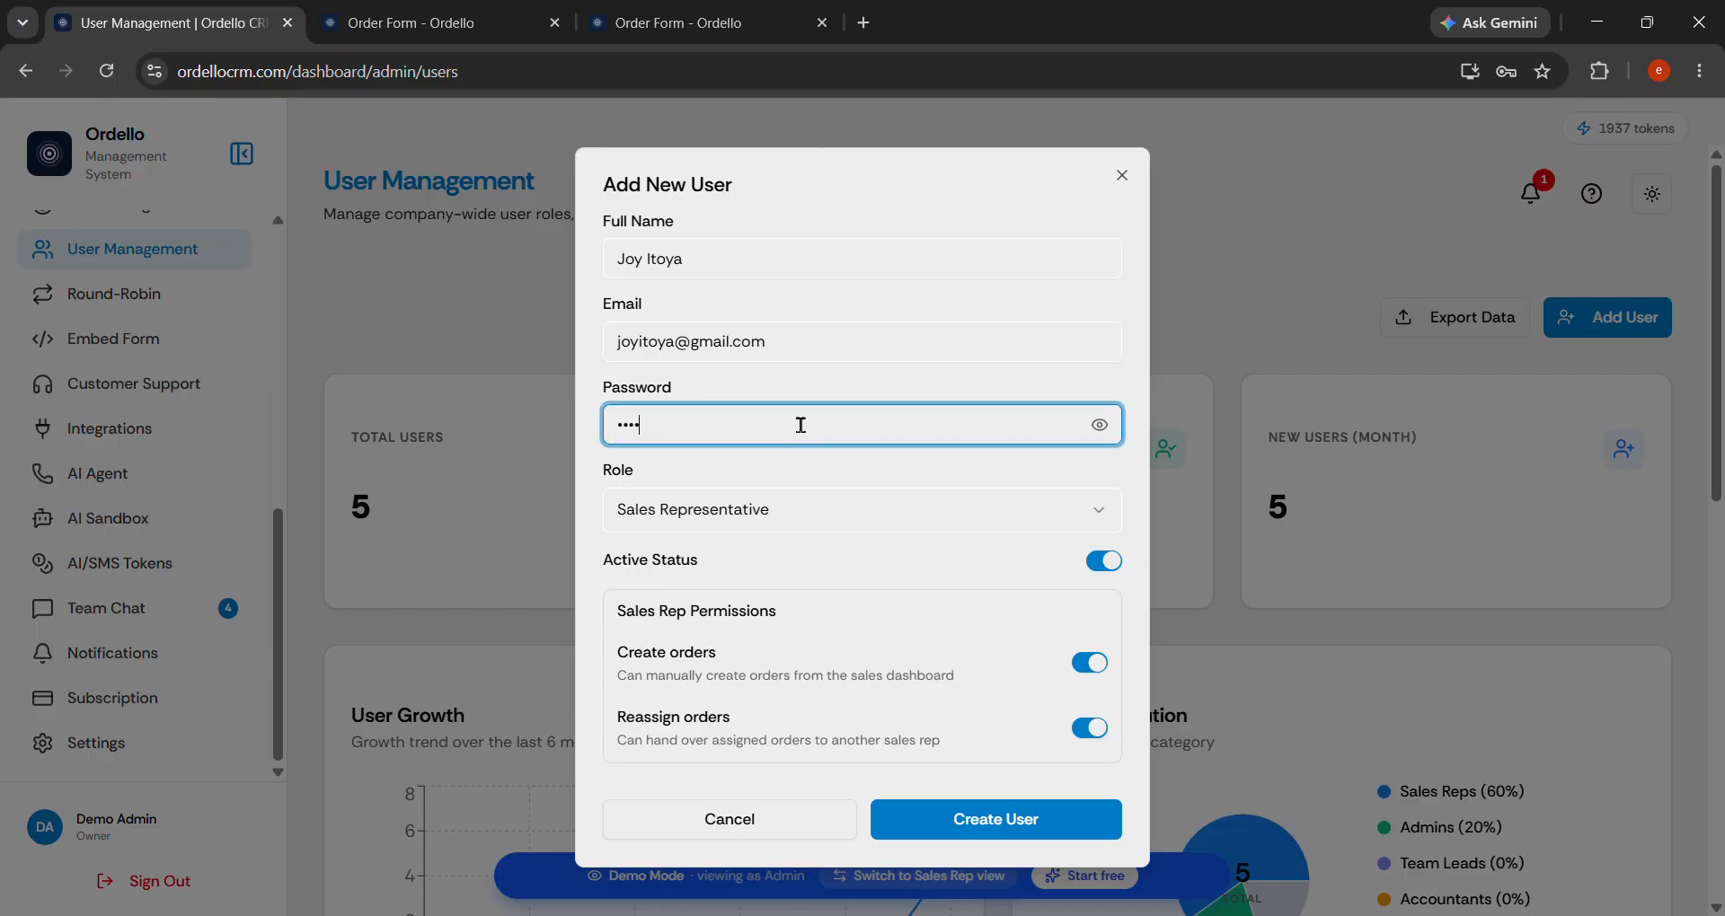
{"action": "left_click", "coordinate": [1099, 425]}
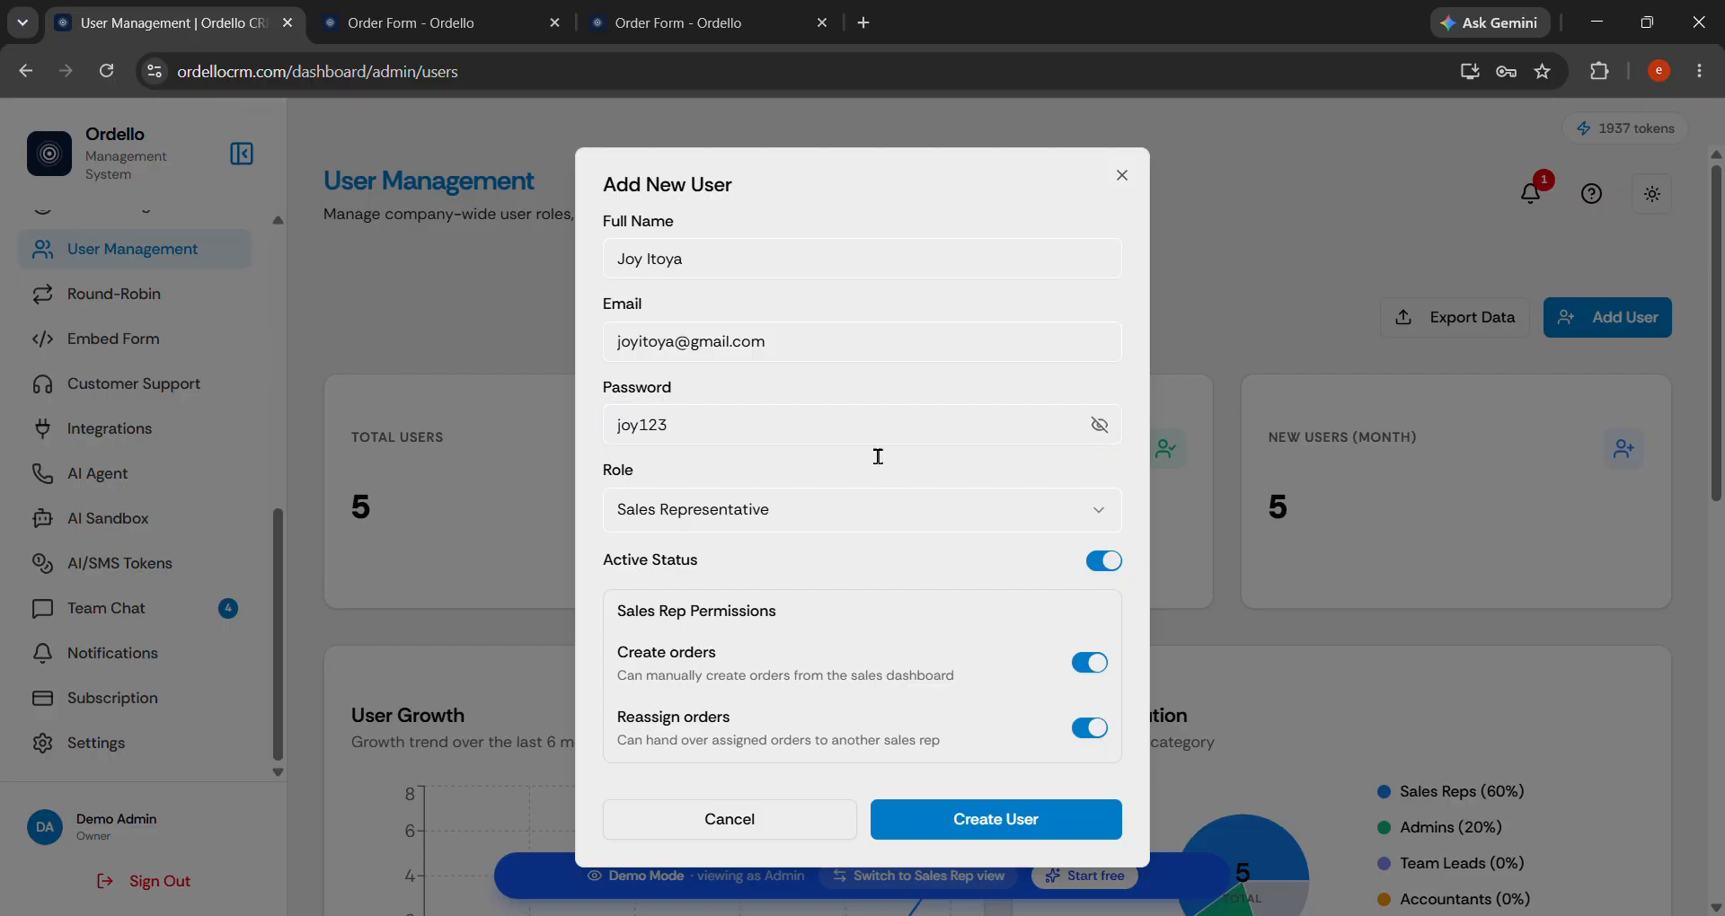
{"action": "key", "text": "super+shift+s"}
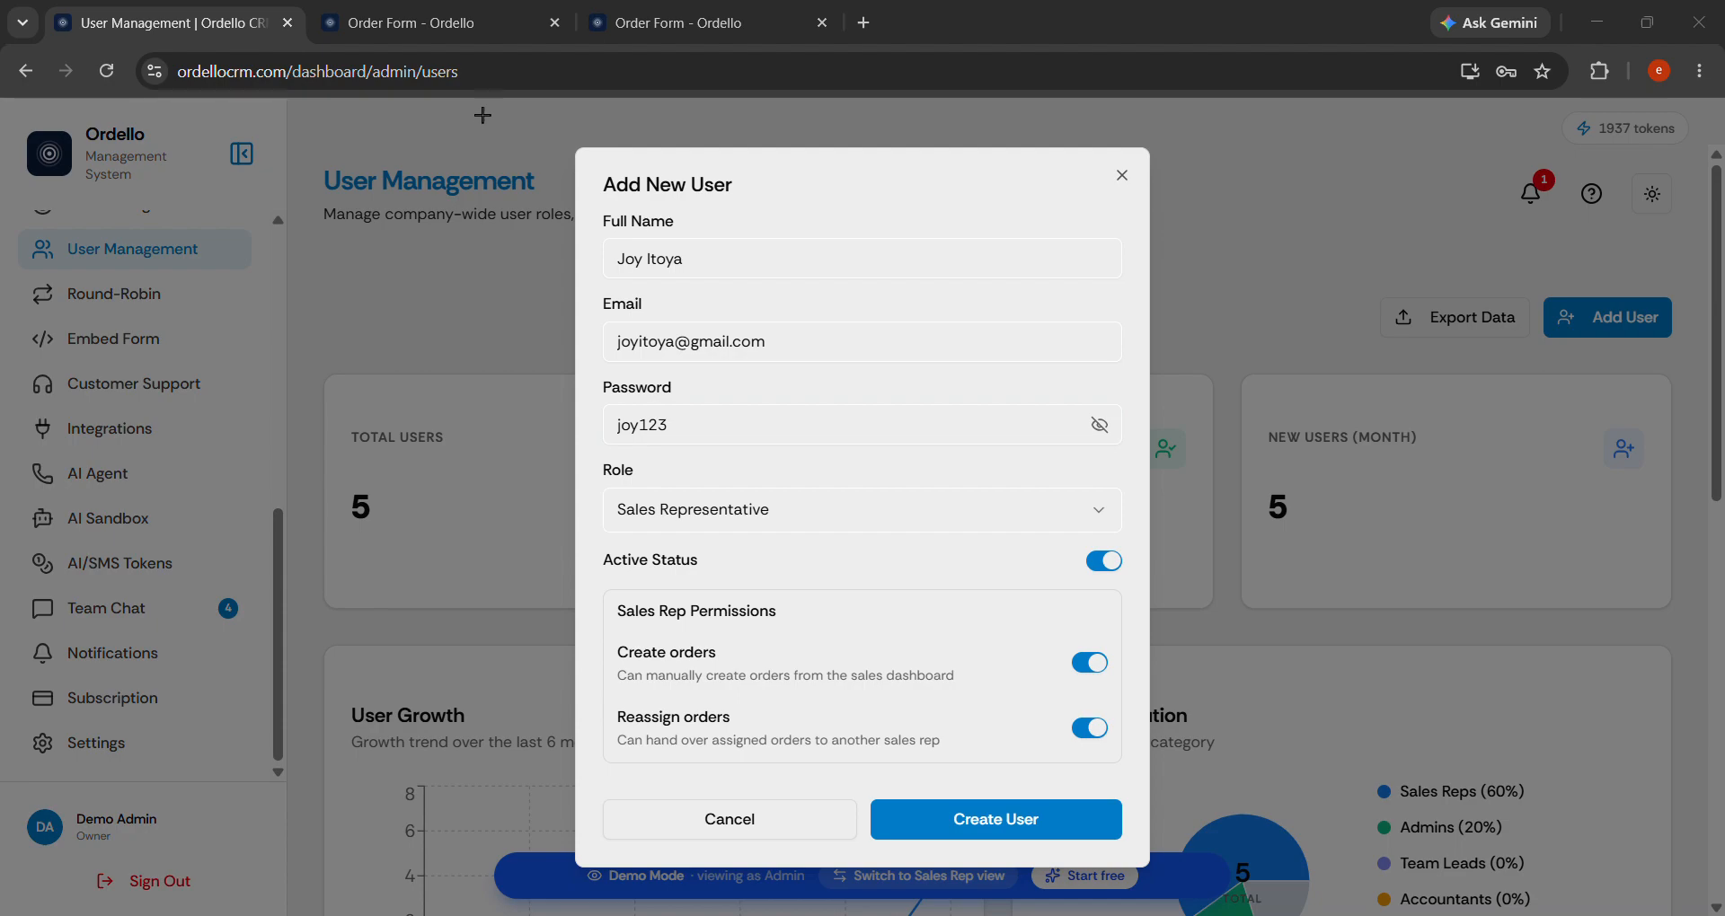
{"action": "left_click_drag", "start_coordinate": [548, 141], "coordinate": [1048, 605]}
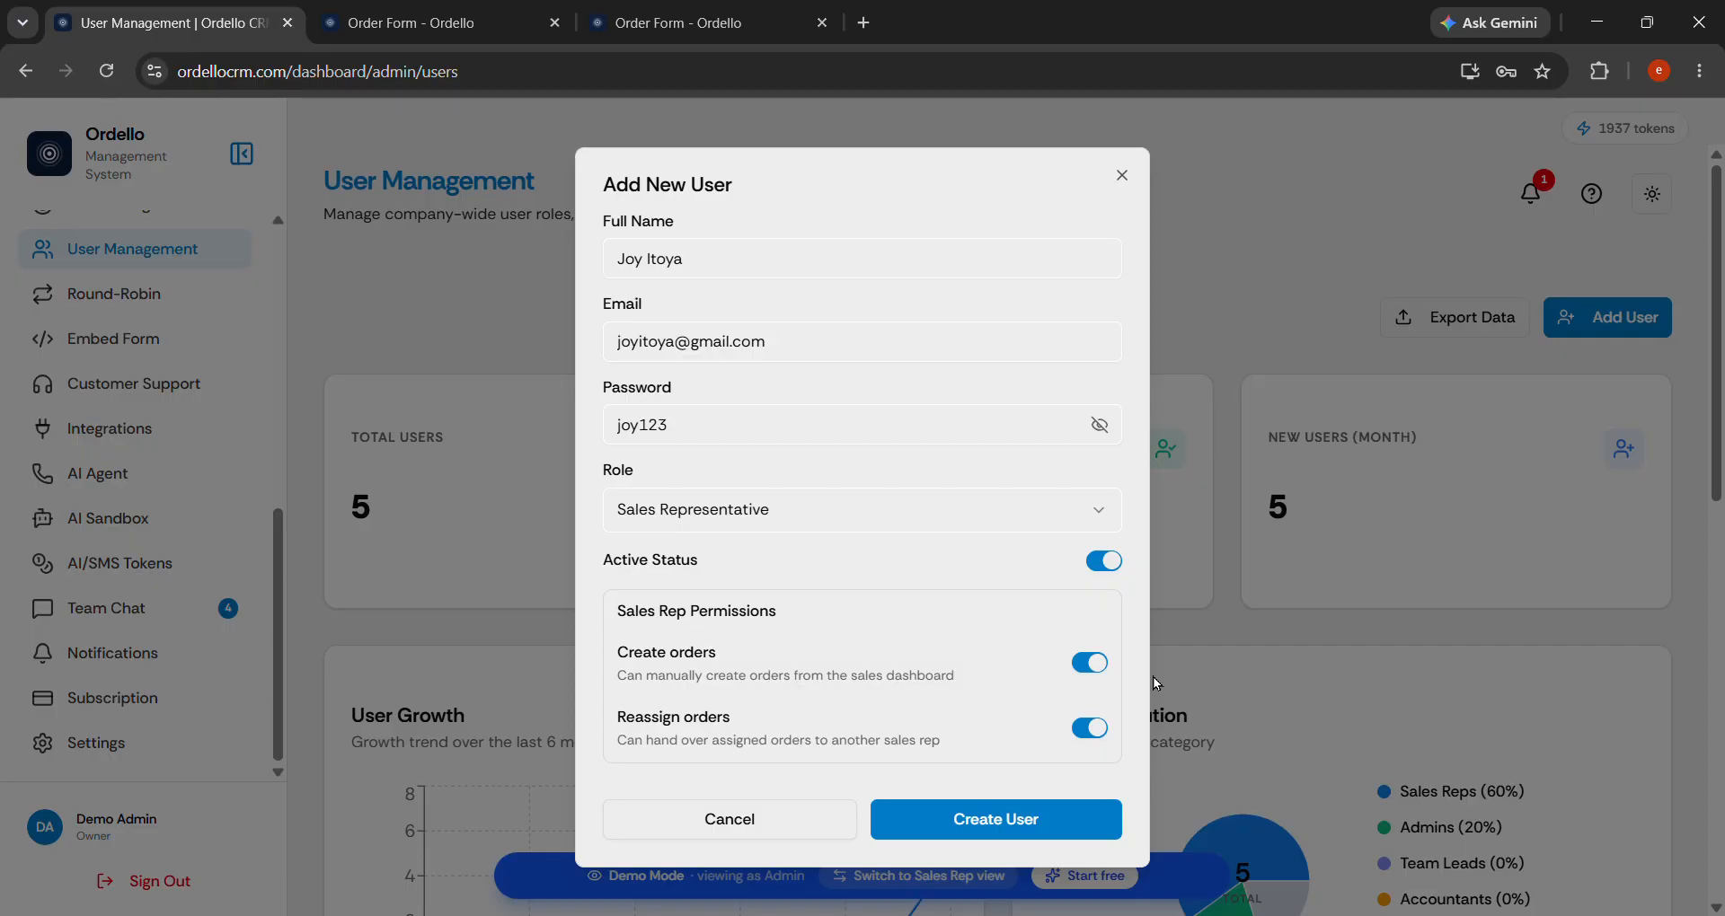
Keep the Sales Representative role with Create orders on and Reassign orders switched off.
{"action": "left_click", "coordinate": [676, 515]}
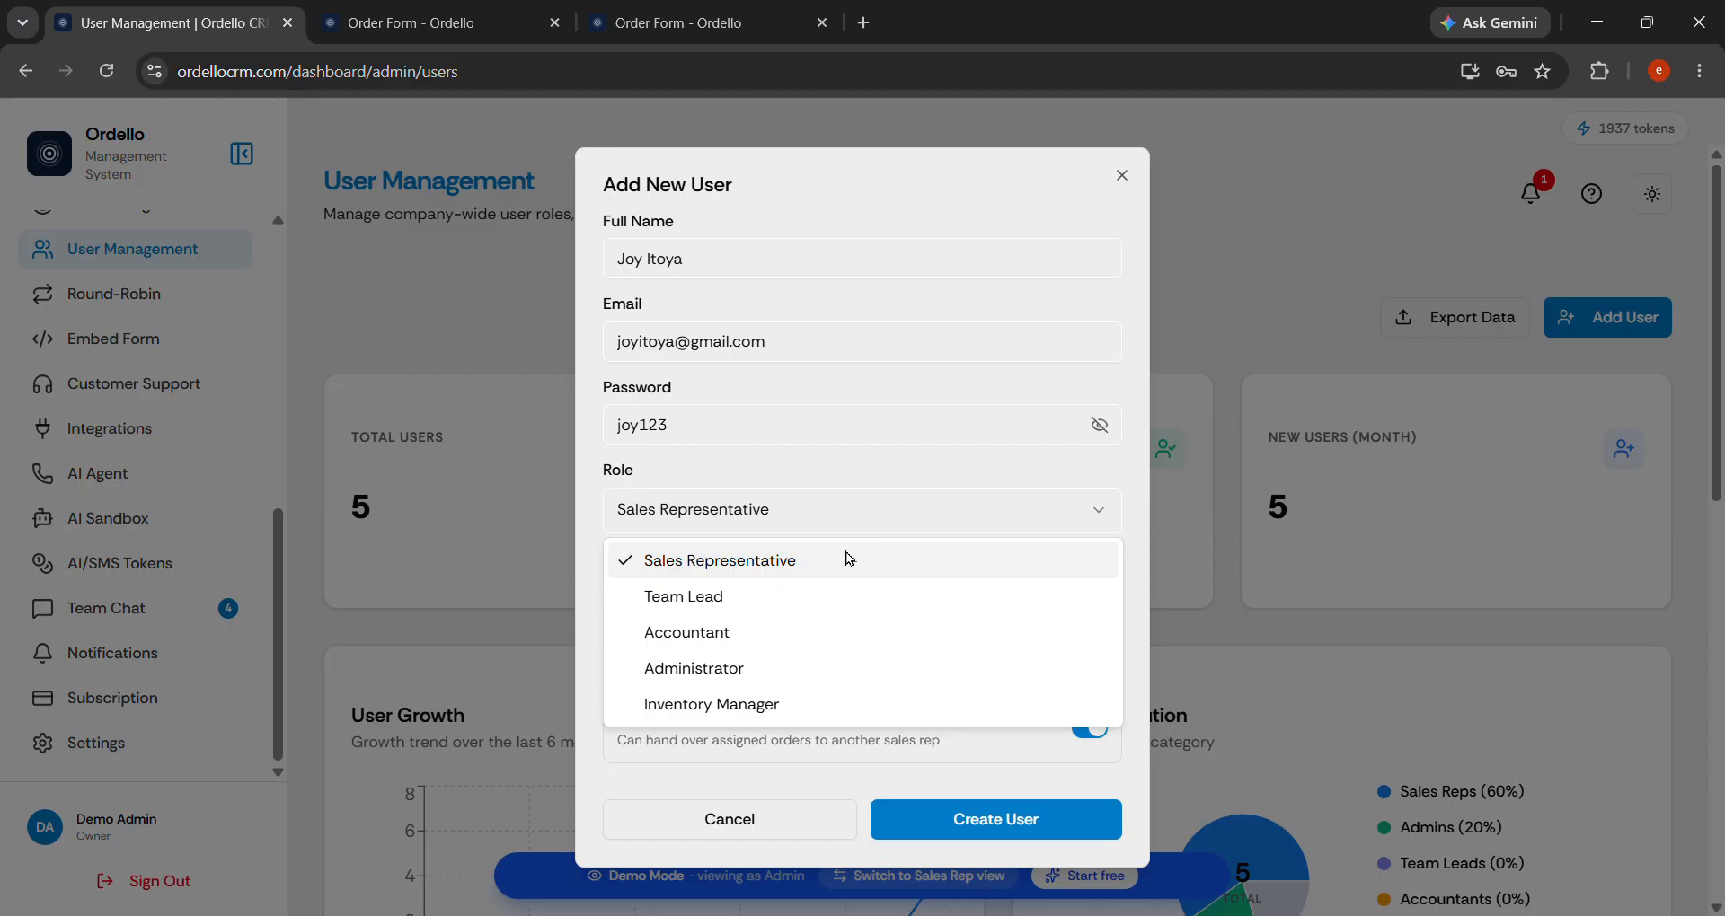
{"action": "left_click", "coordinate": [800, 563]}
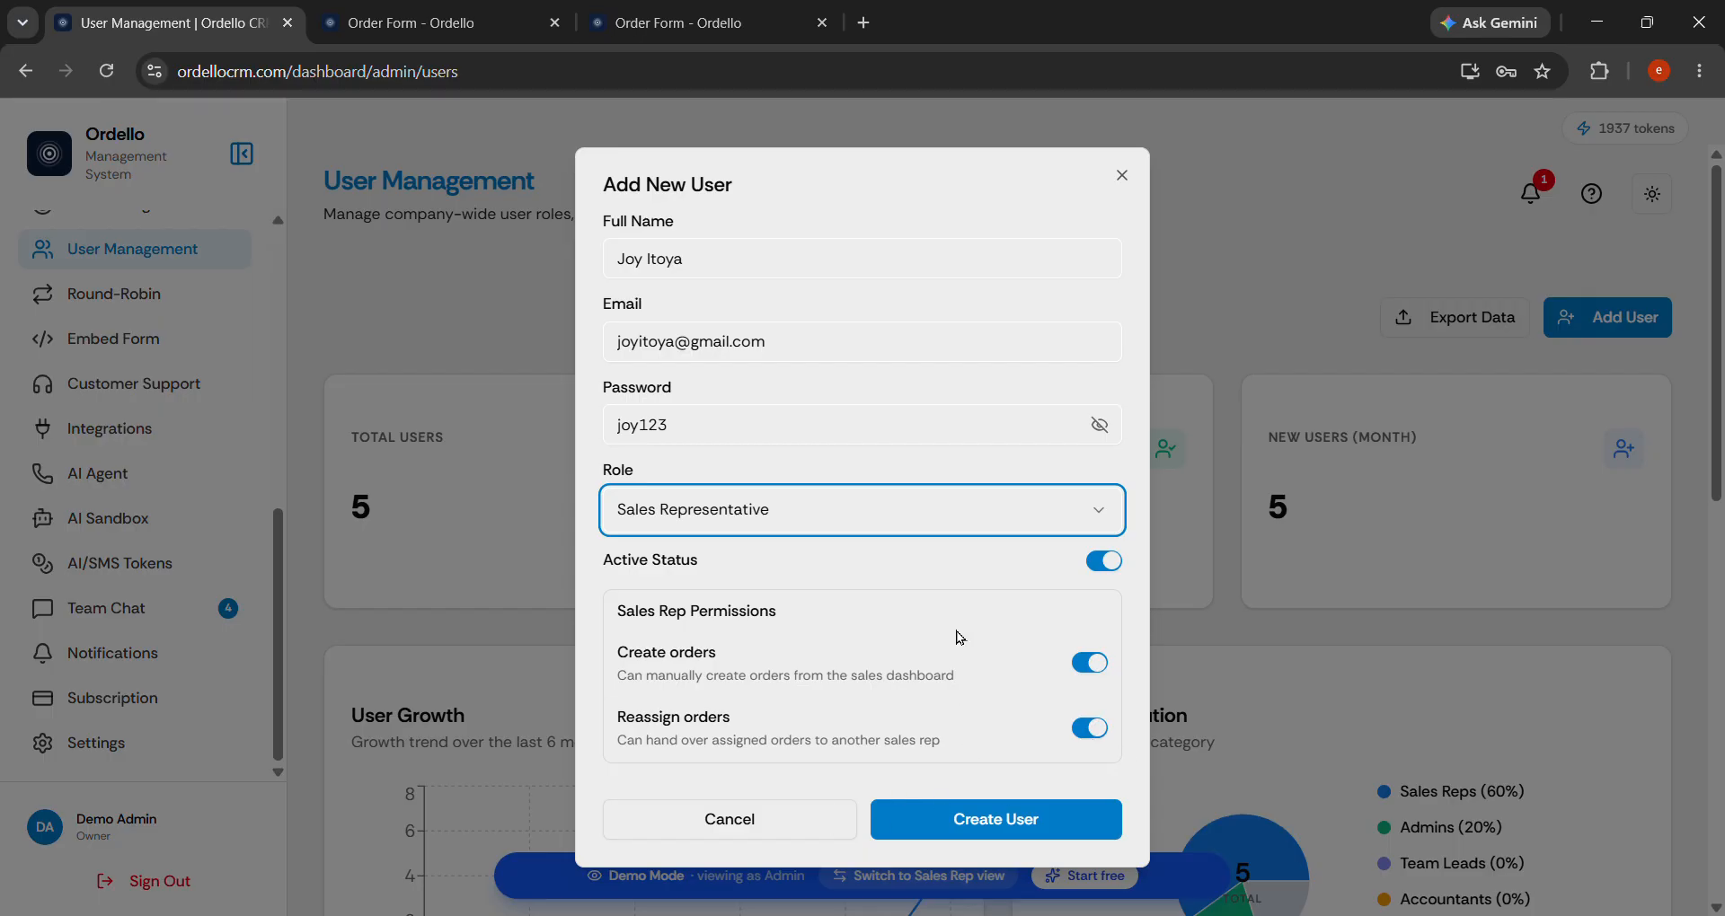
{"action": "left_click", "coordinate": [1091, 669]}
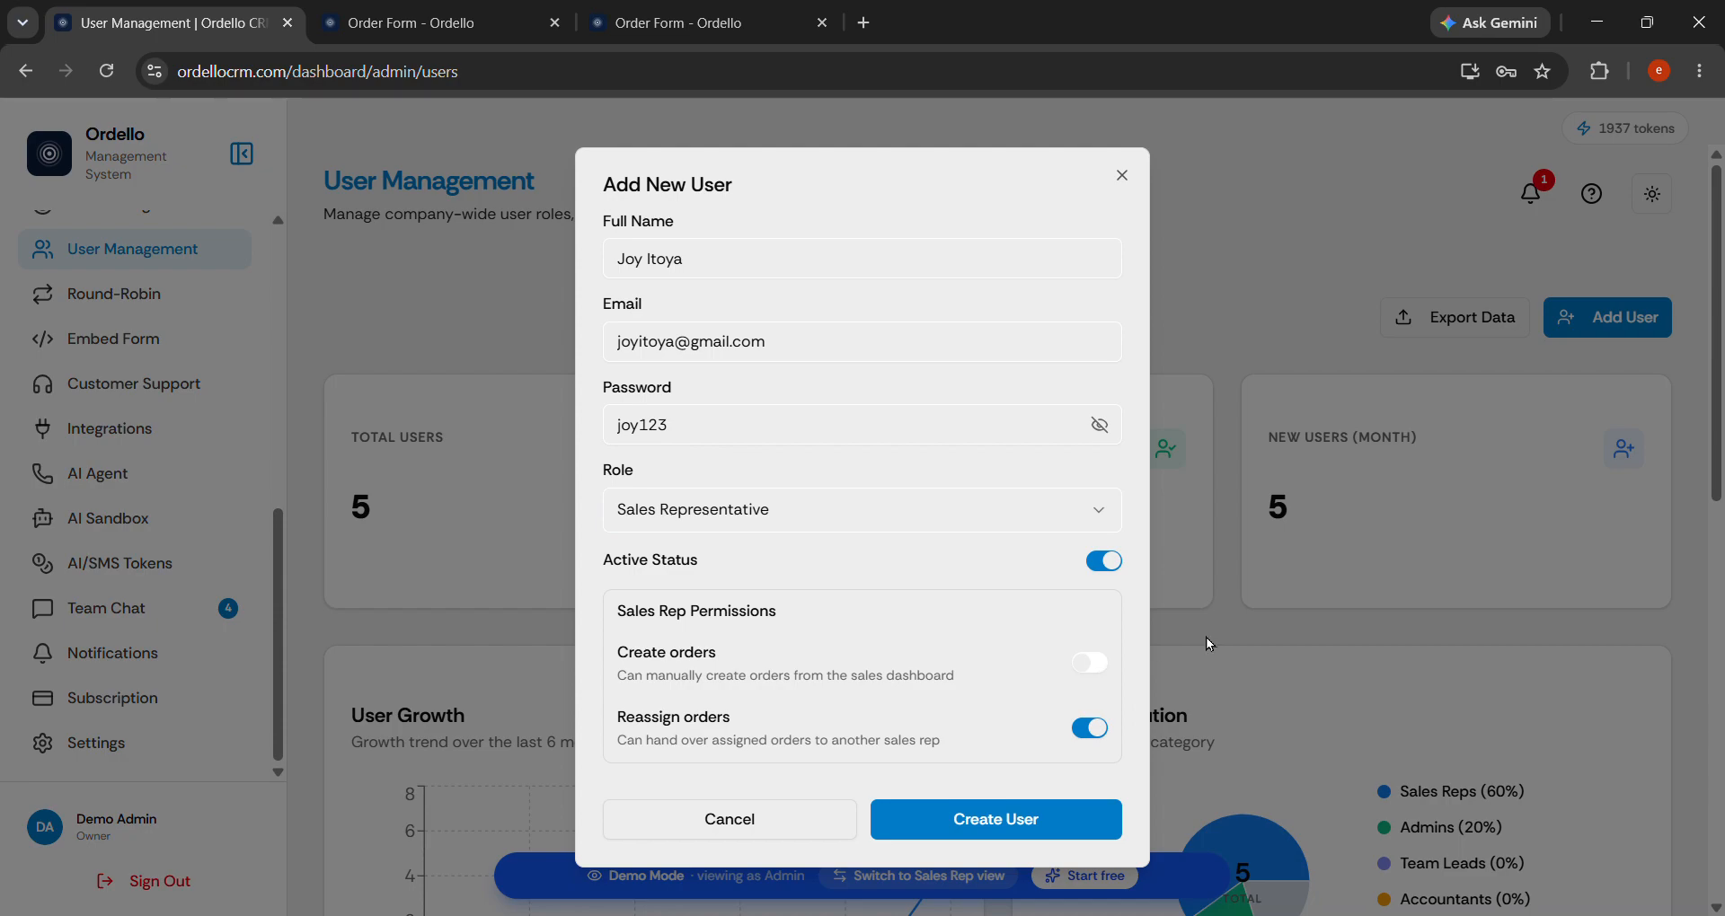
{"action": "left_click", "coordinate": [1100, 675]}
{"action": "left_click", "coordinate": [1100, 730]}
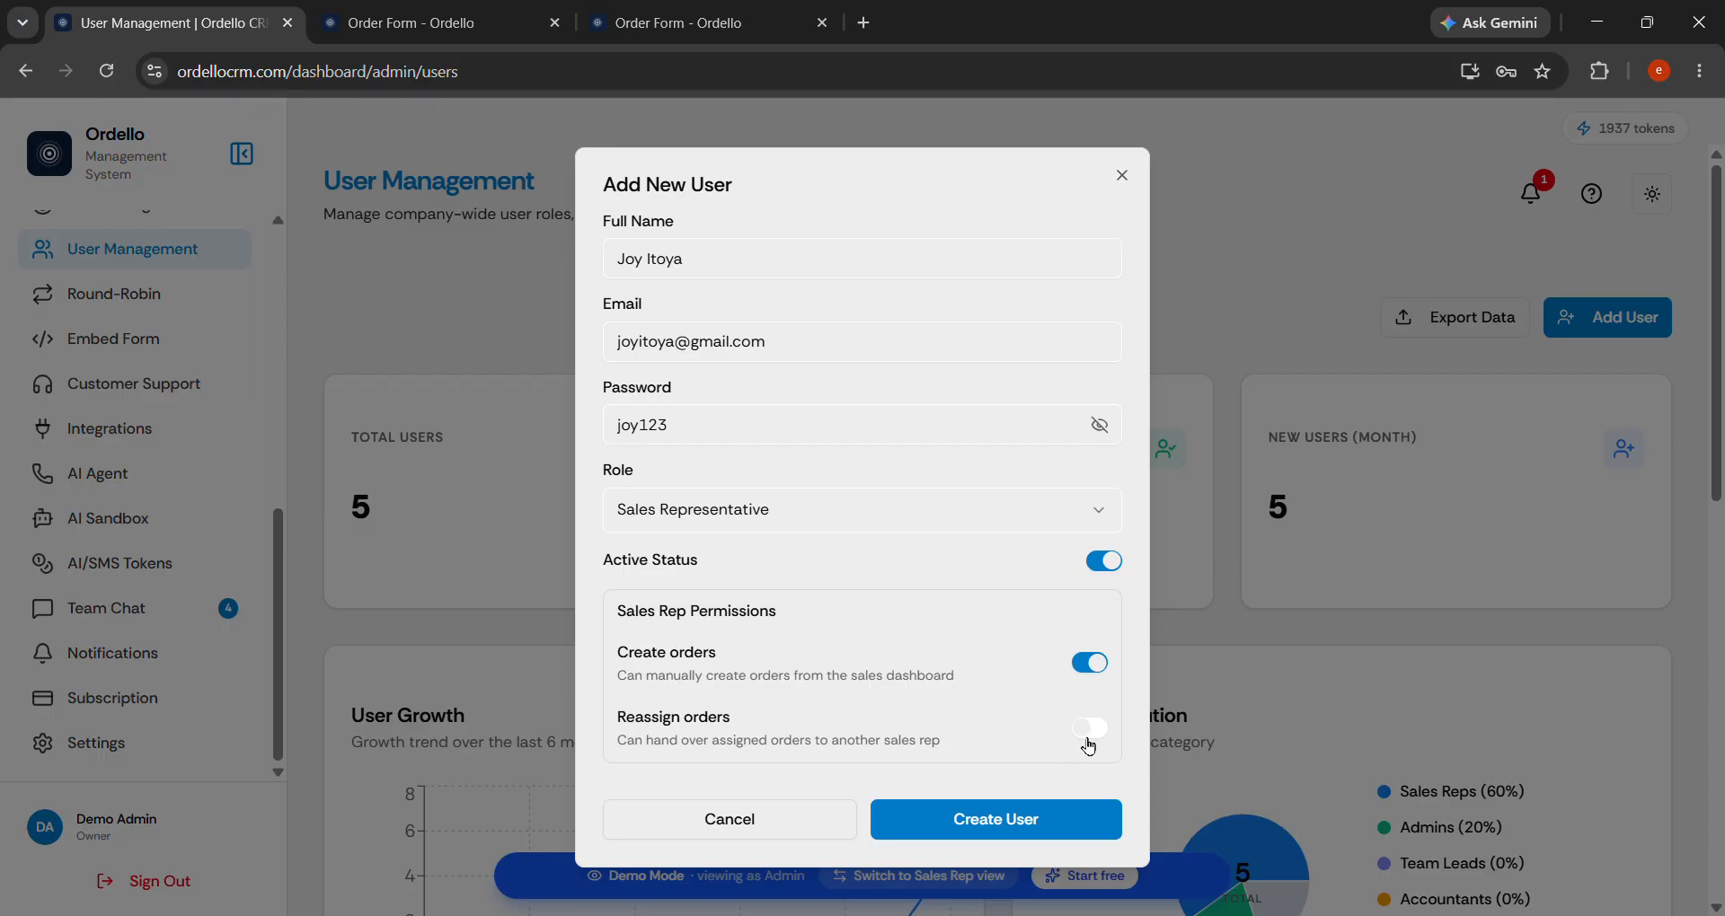
Complete the remaining required detail and create the new user account.
{"action": "left_click", "coordinate": [1020, 822]}
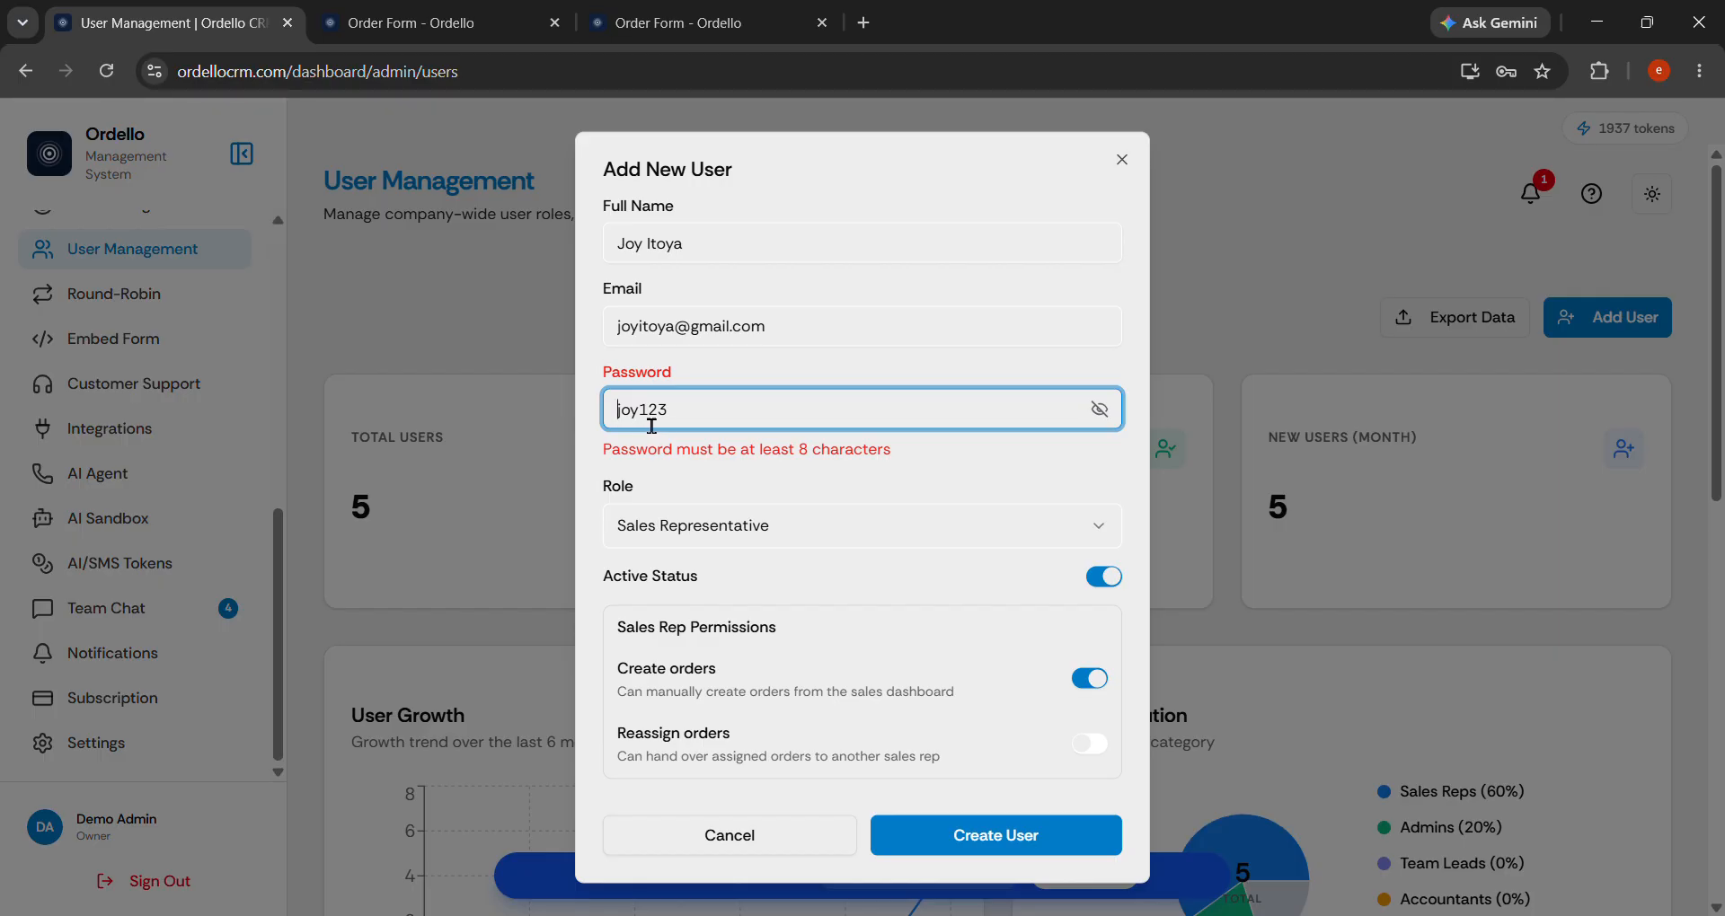
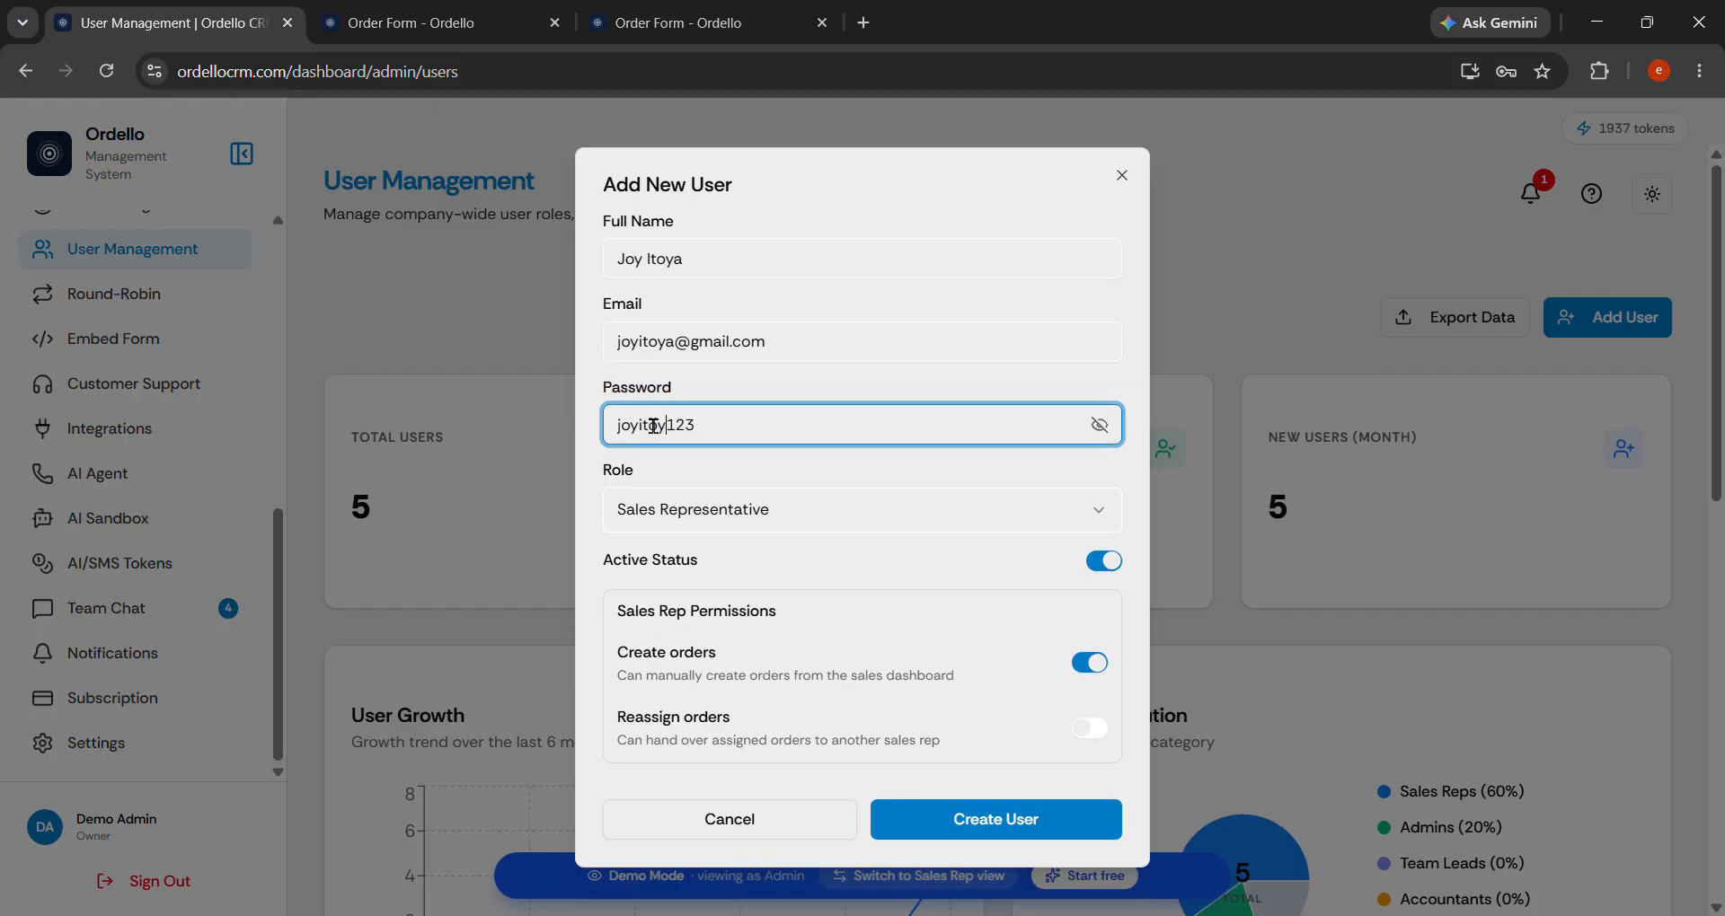
{"action": "left_click_drag", "start_coordinate": [756, 441], "coordinate": [473, 422]}
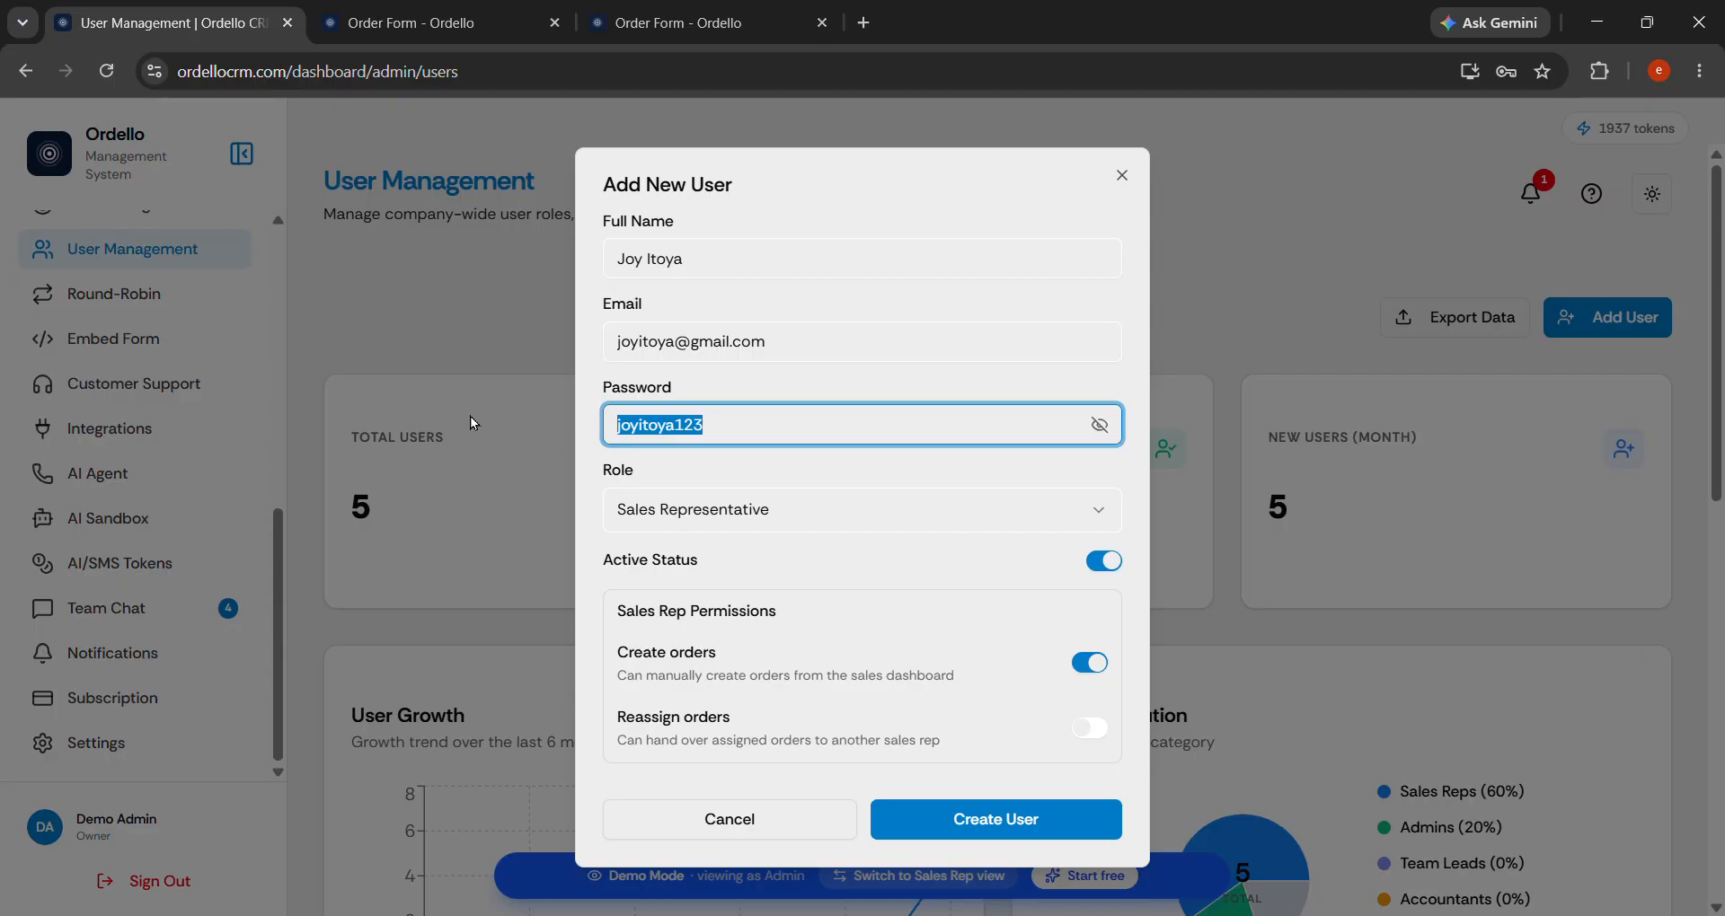
{"action": "left_click", "coordinate": [1042, 817]}
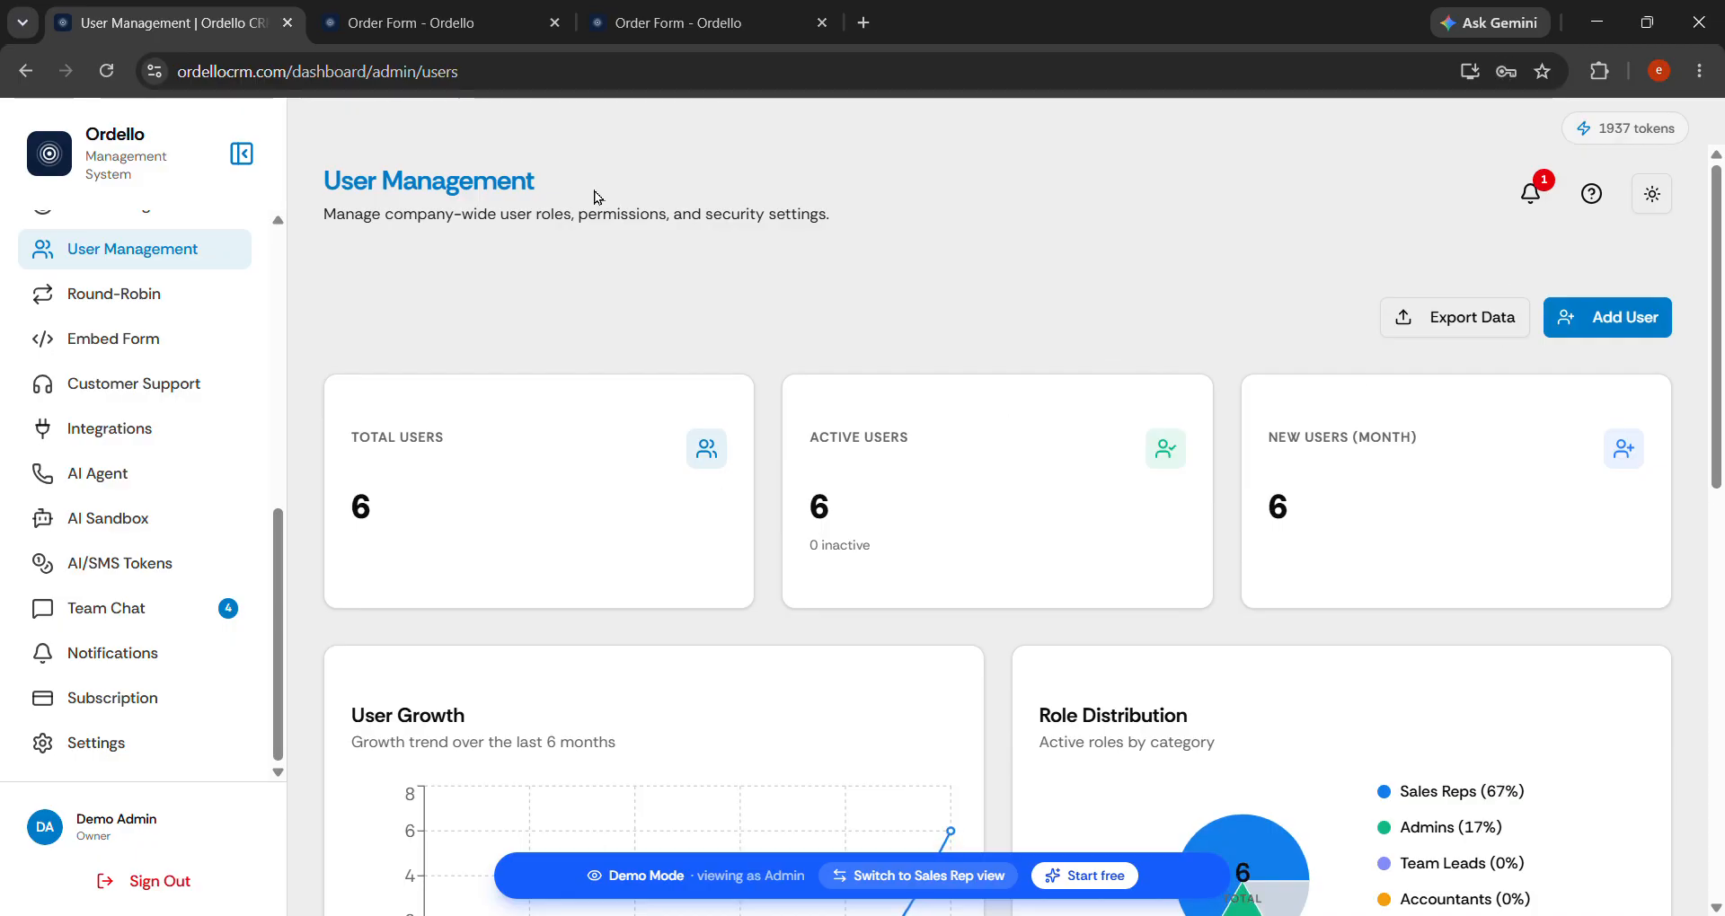
Check the new sales rep in the users table, then return to the headlight order form fields.
{"action": "scroll", "coordinate": [595, 195], "scroll_direction": "down", "scroll_amount": 6}
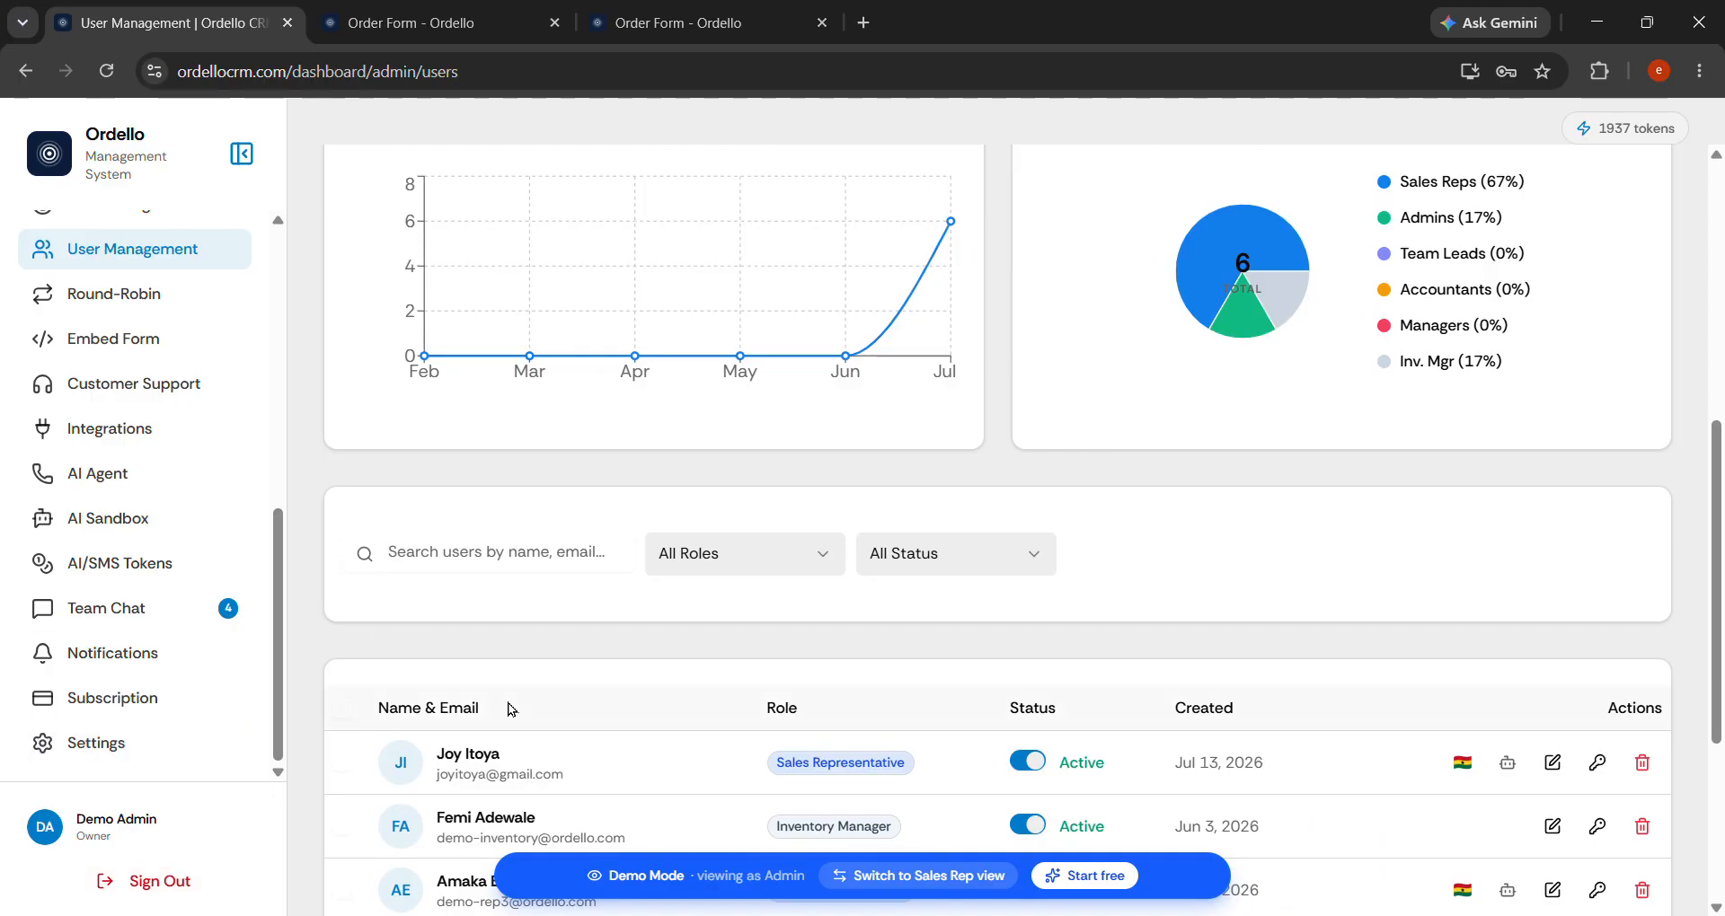
{"action": "scroll", "coordinate": [954, 520], "scroll_direction": "up", "scroll_amount": 7}
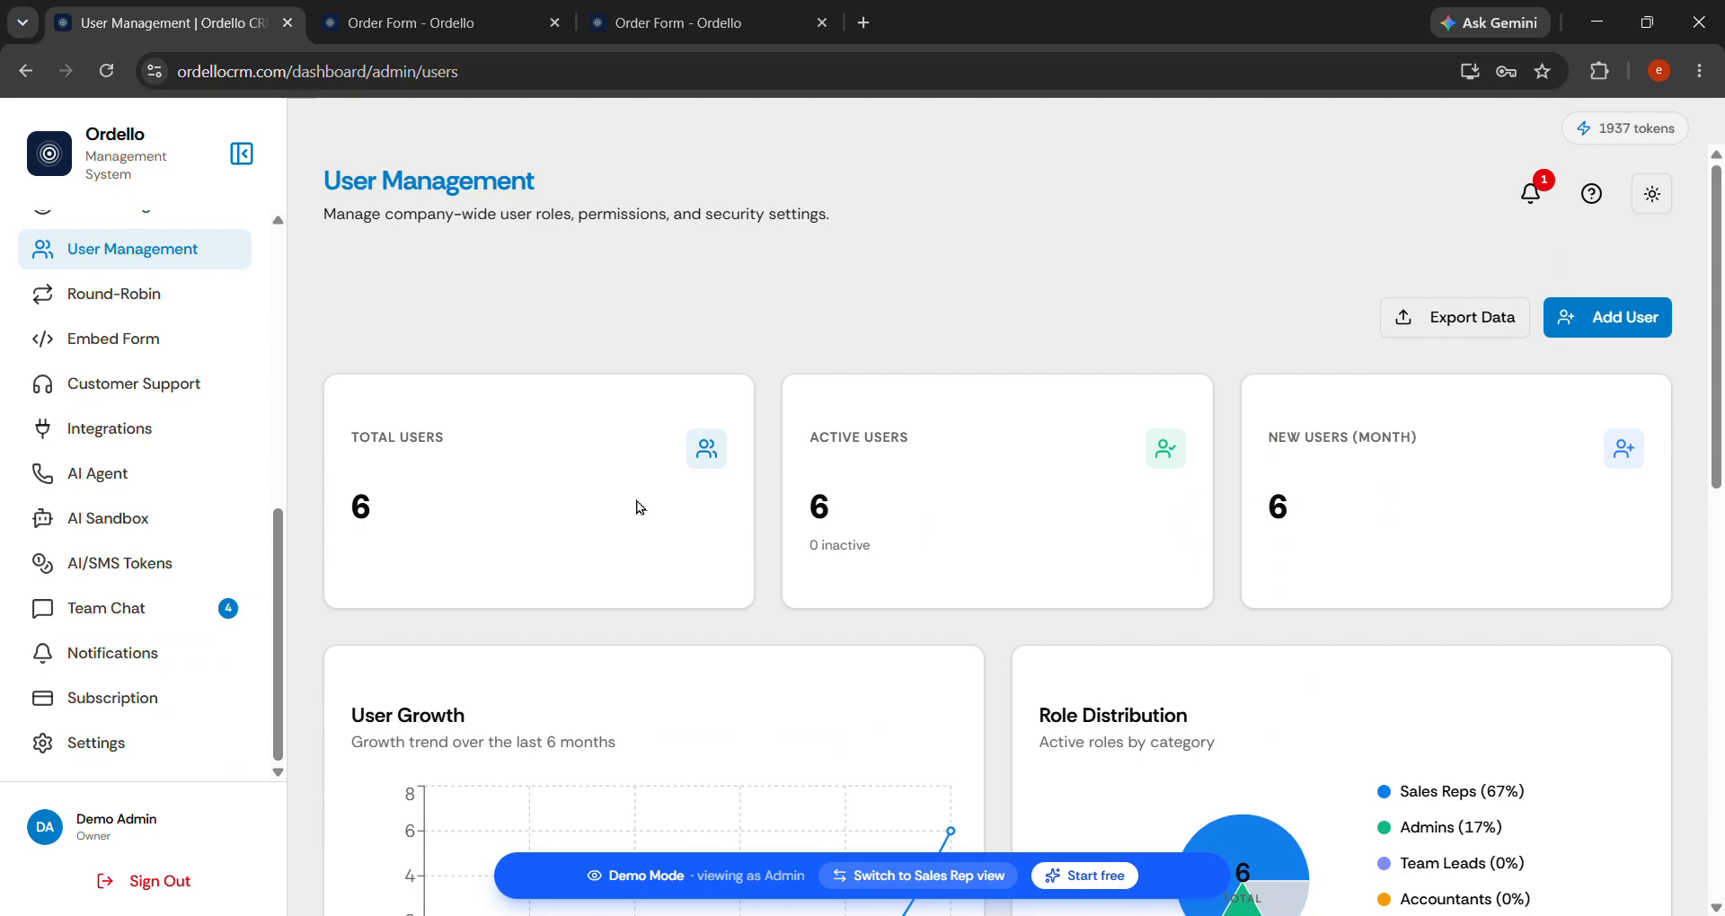
{"action": "left_click", "coordinate": [414, 18]}
{"action": "left_click", "coordinate": [883, 178]}
{"action": "left_click", "coordinate": [975, 251]}
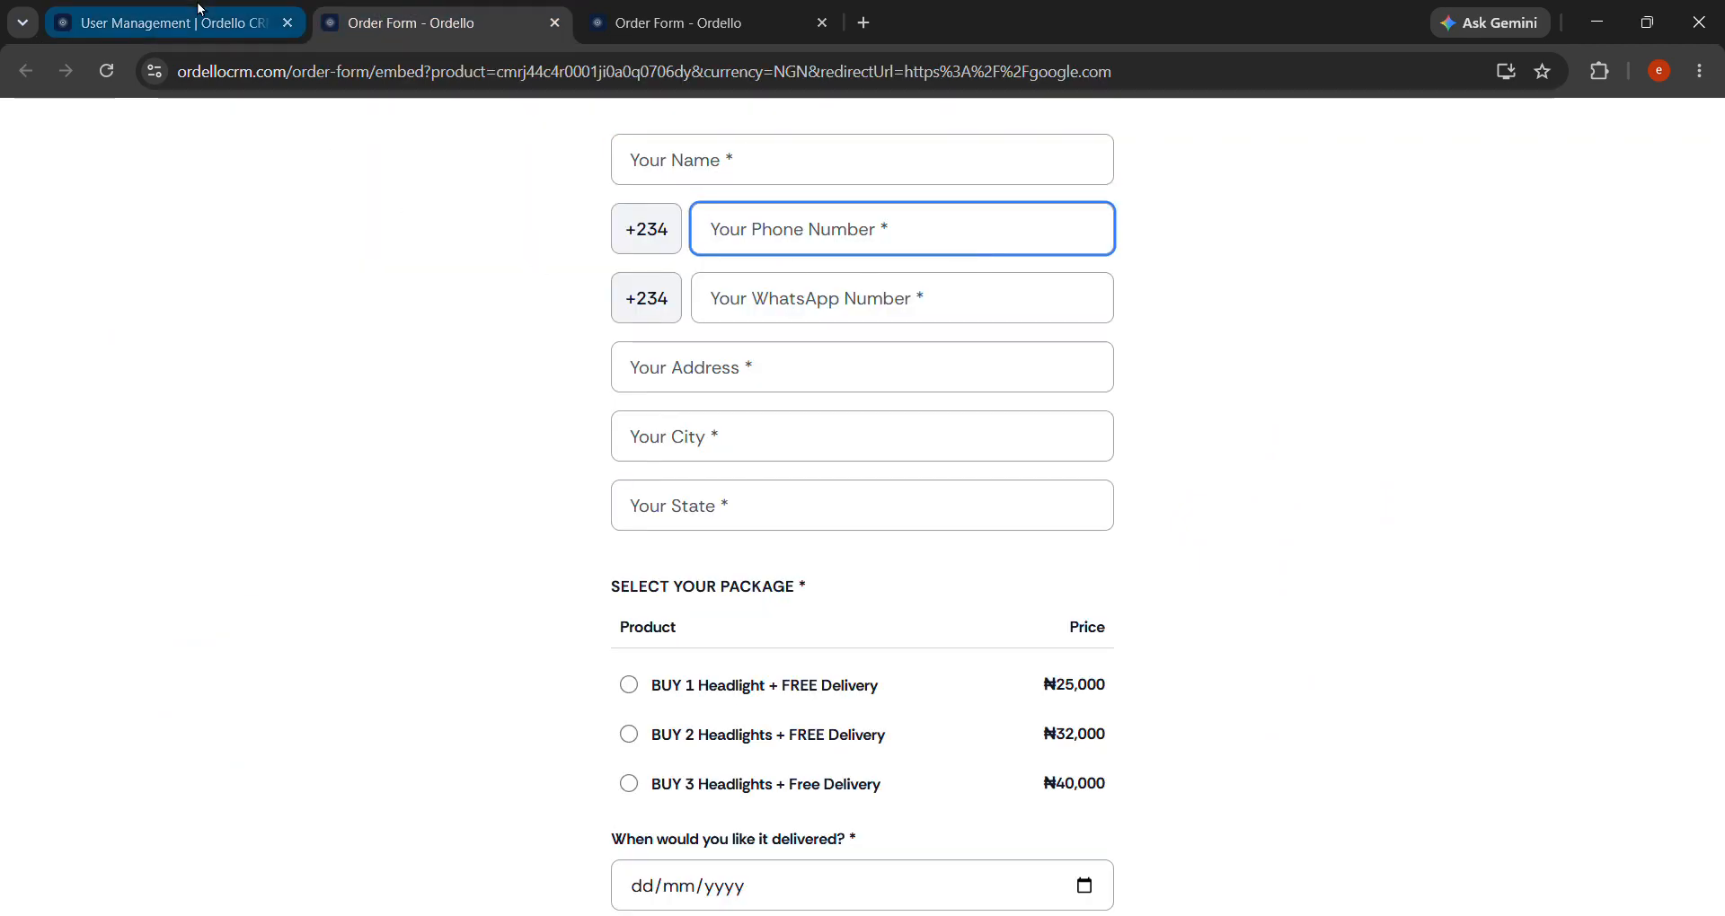
Switch the demo to the Sales Rep view and browse its dashboard and order form.
{"action": "left_click", "coordinate": [171, 23]}
{"action": "left_click", "coordinate": [949, 887]}
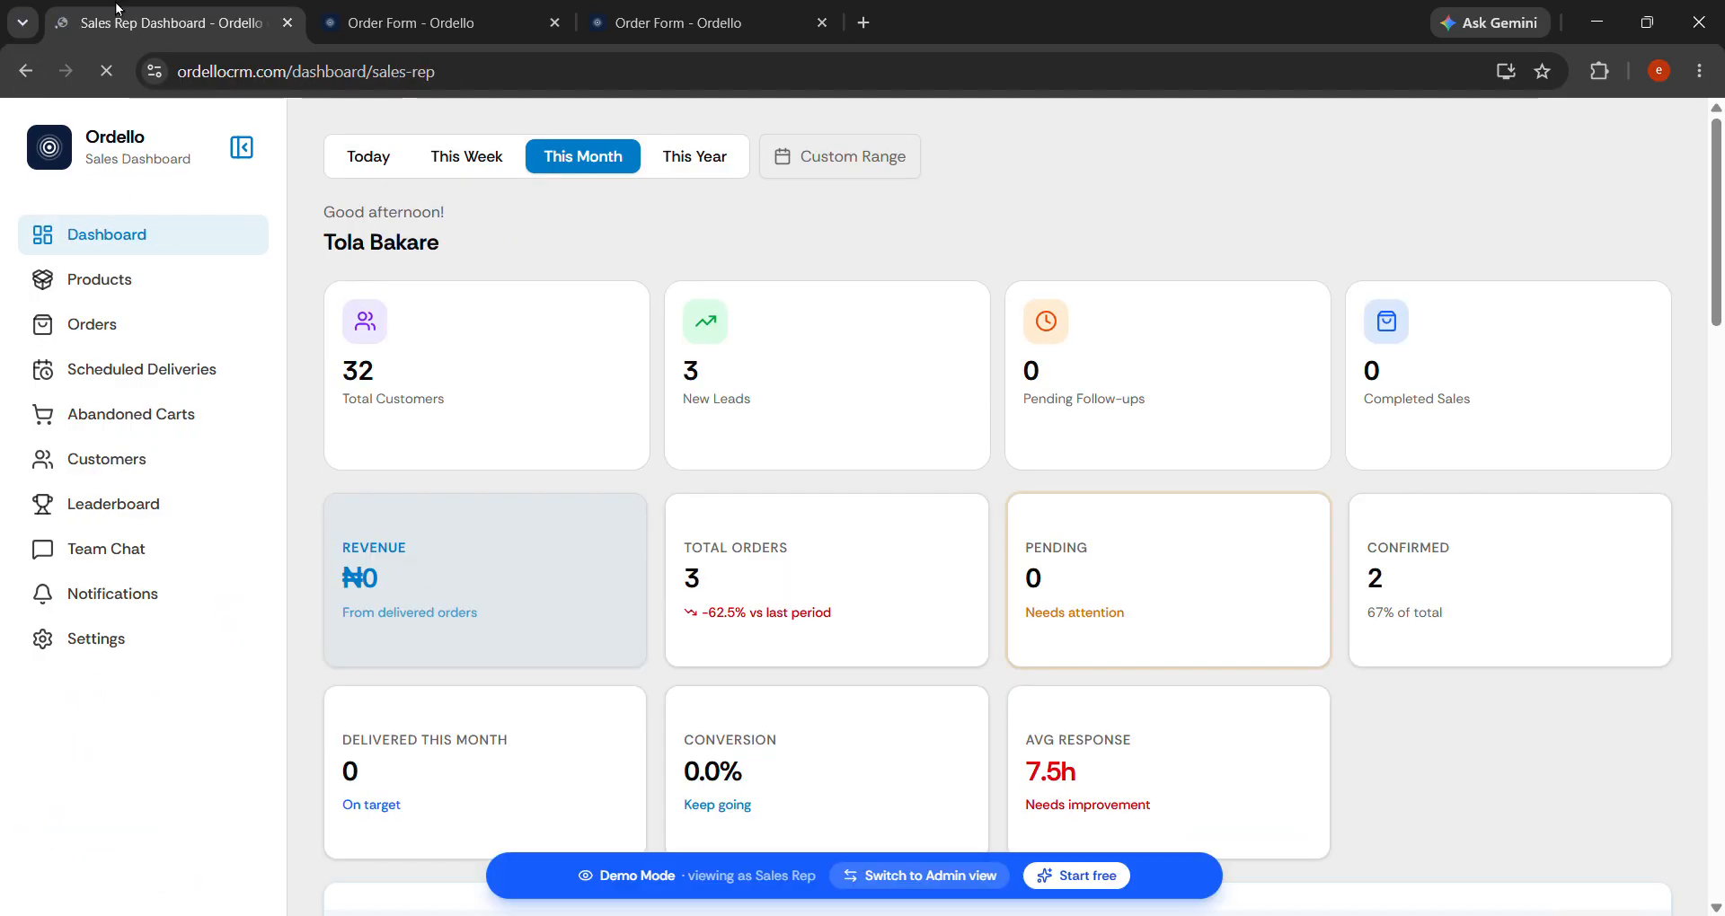
{"action": "scroll", "coordinate": [697, 669], "scroll_direction": "down", "scroll_amount": 15}
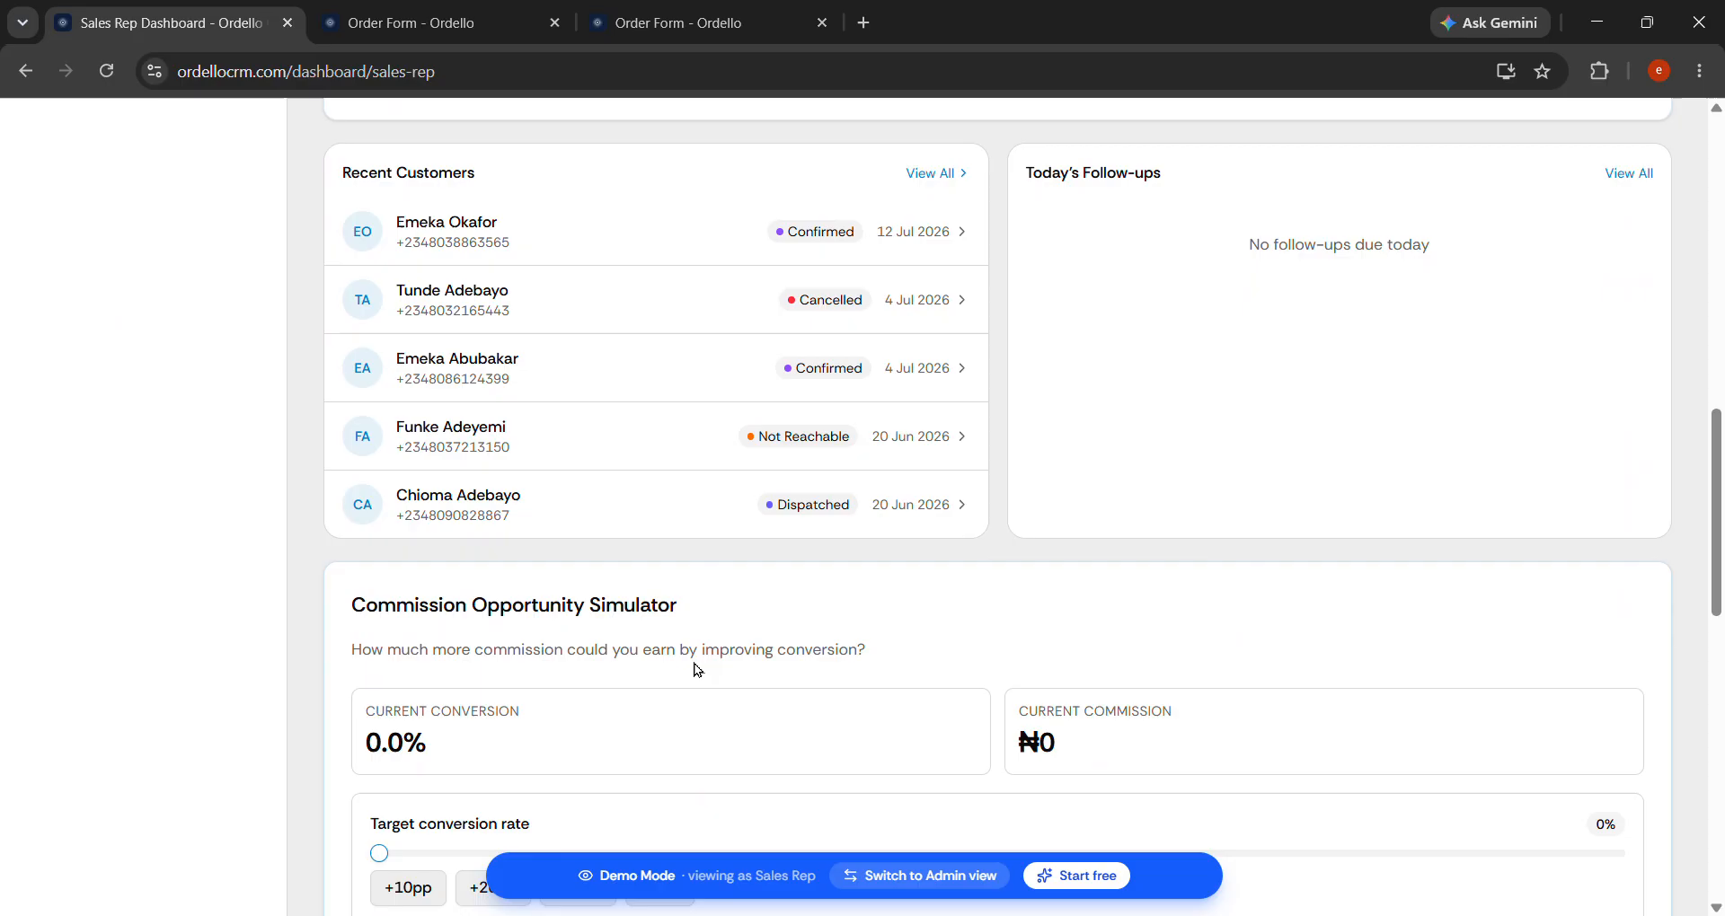
{"action": "scroll", "coordinate": [697, 669], "scroll_direction": "up", "scroll_amount": 15}
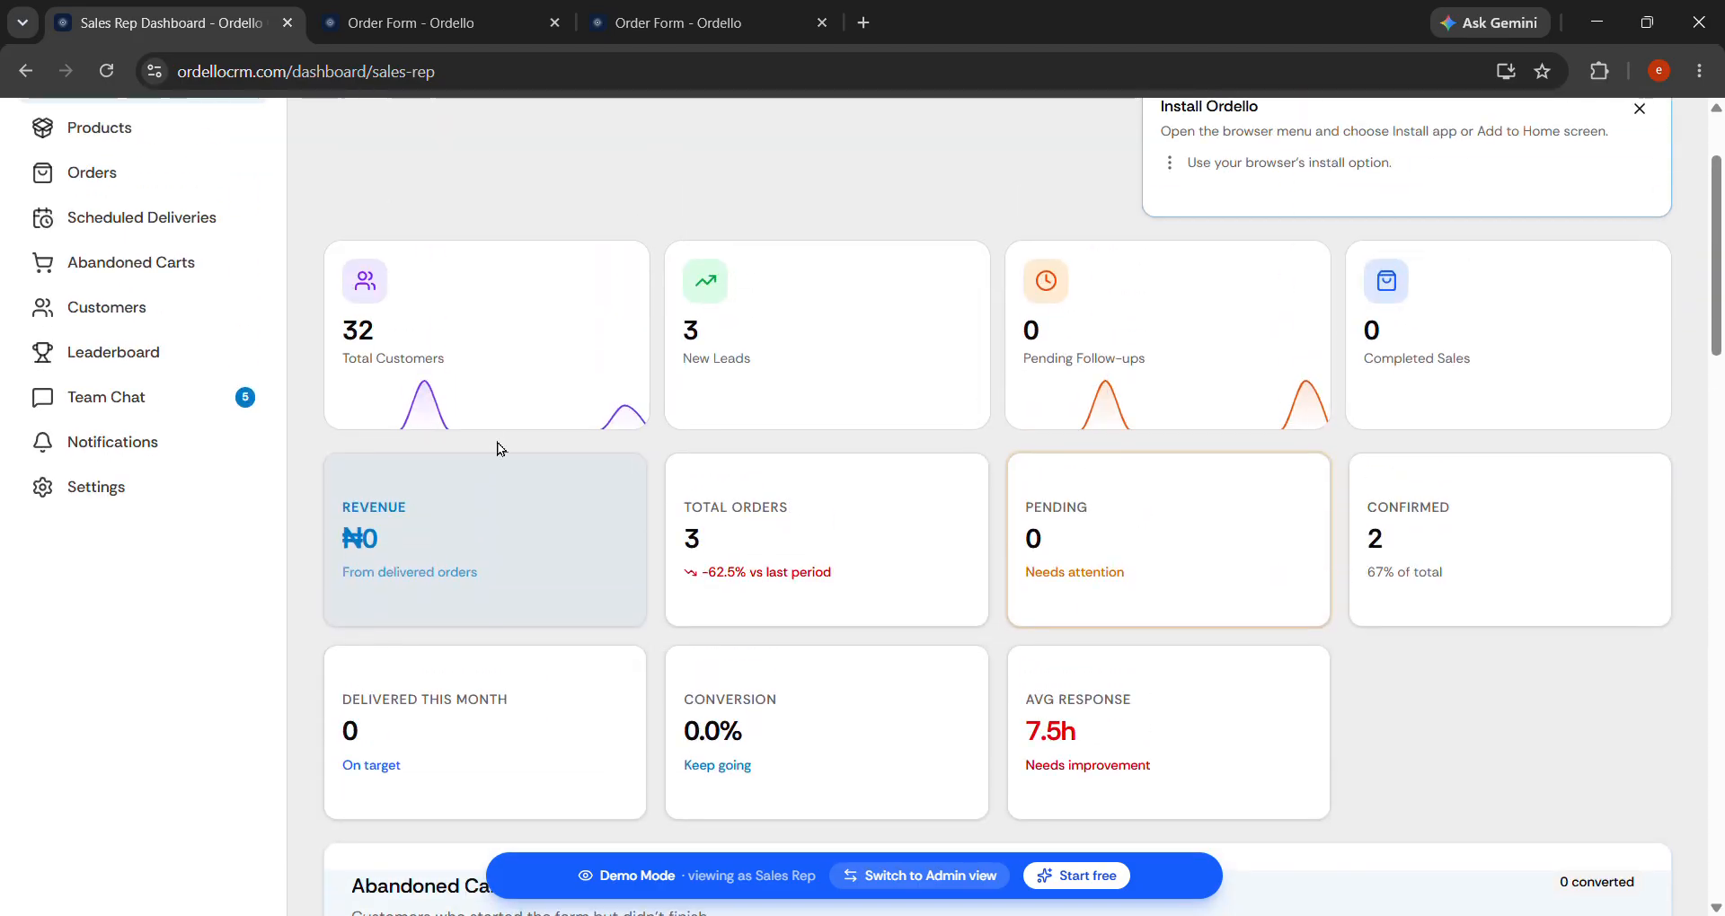
{"action": "left_click", "coordinate": [476, 15]}
{"action": "left_click", "coordinate": [239, 10]}
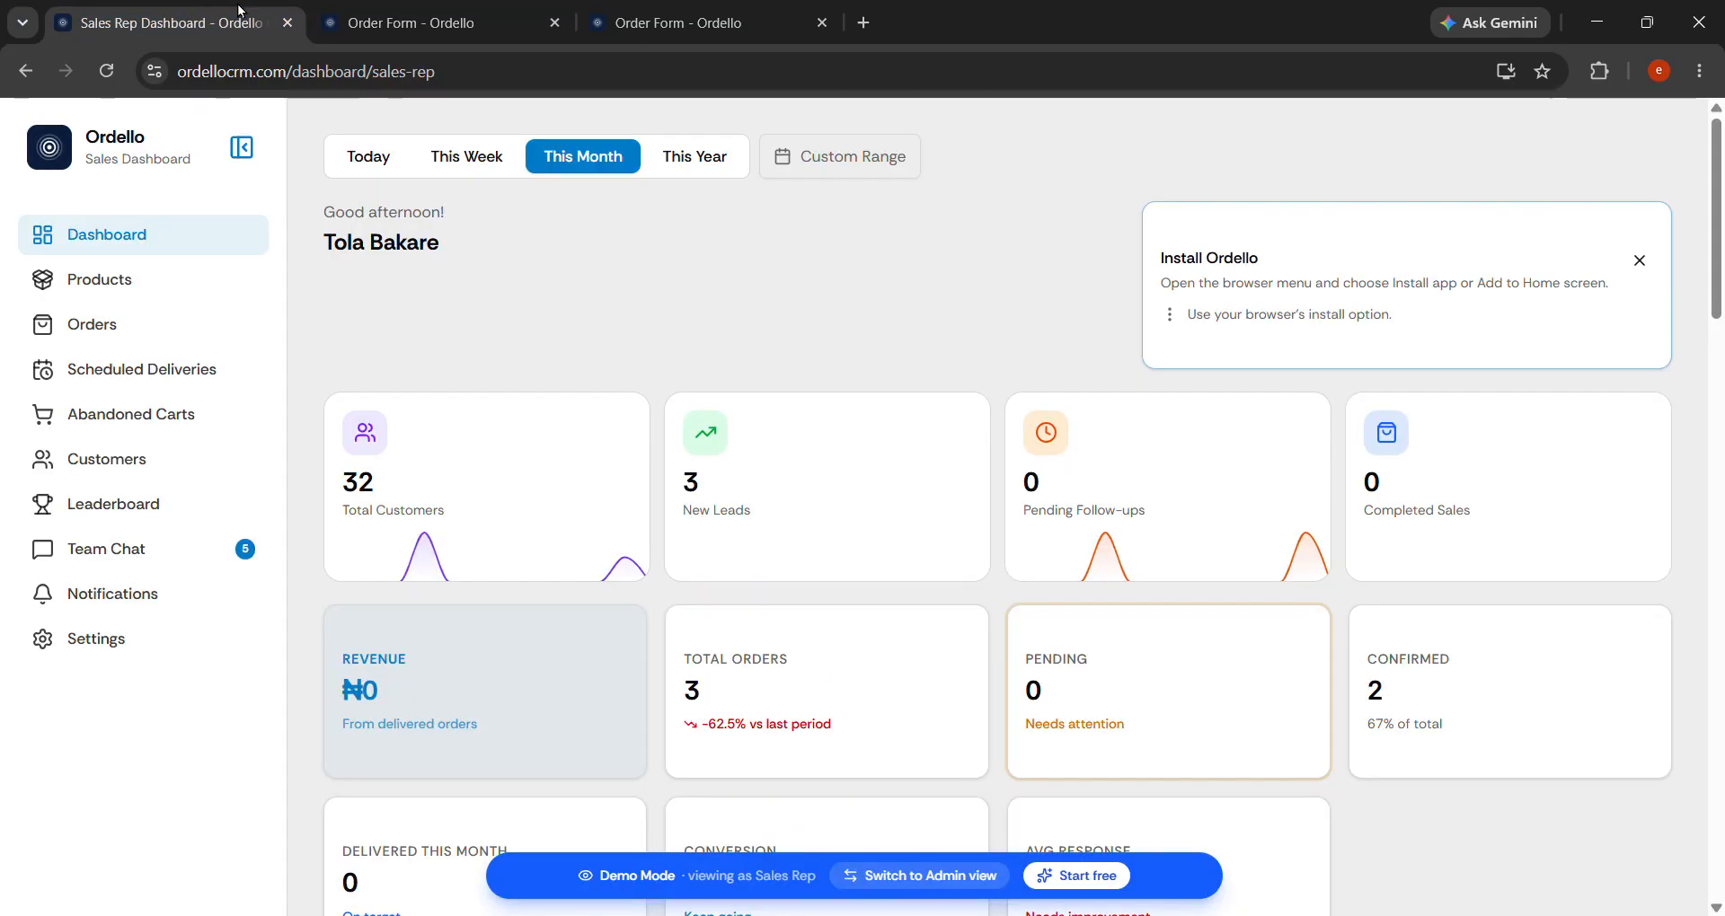
Switch back to Admin view, glance over the order forms, and reopen the Administrator Dashboard.
{"action": "left_click", "coordinate": [912, 880]}
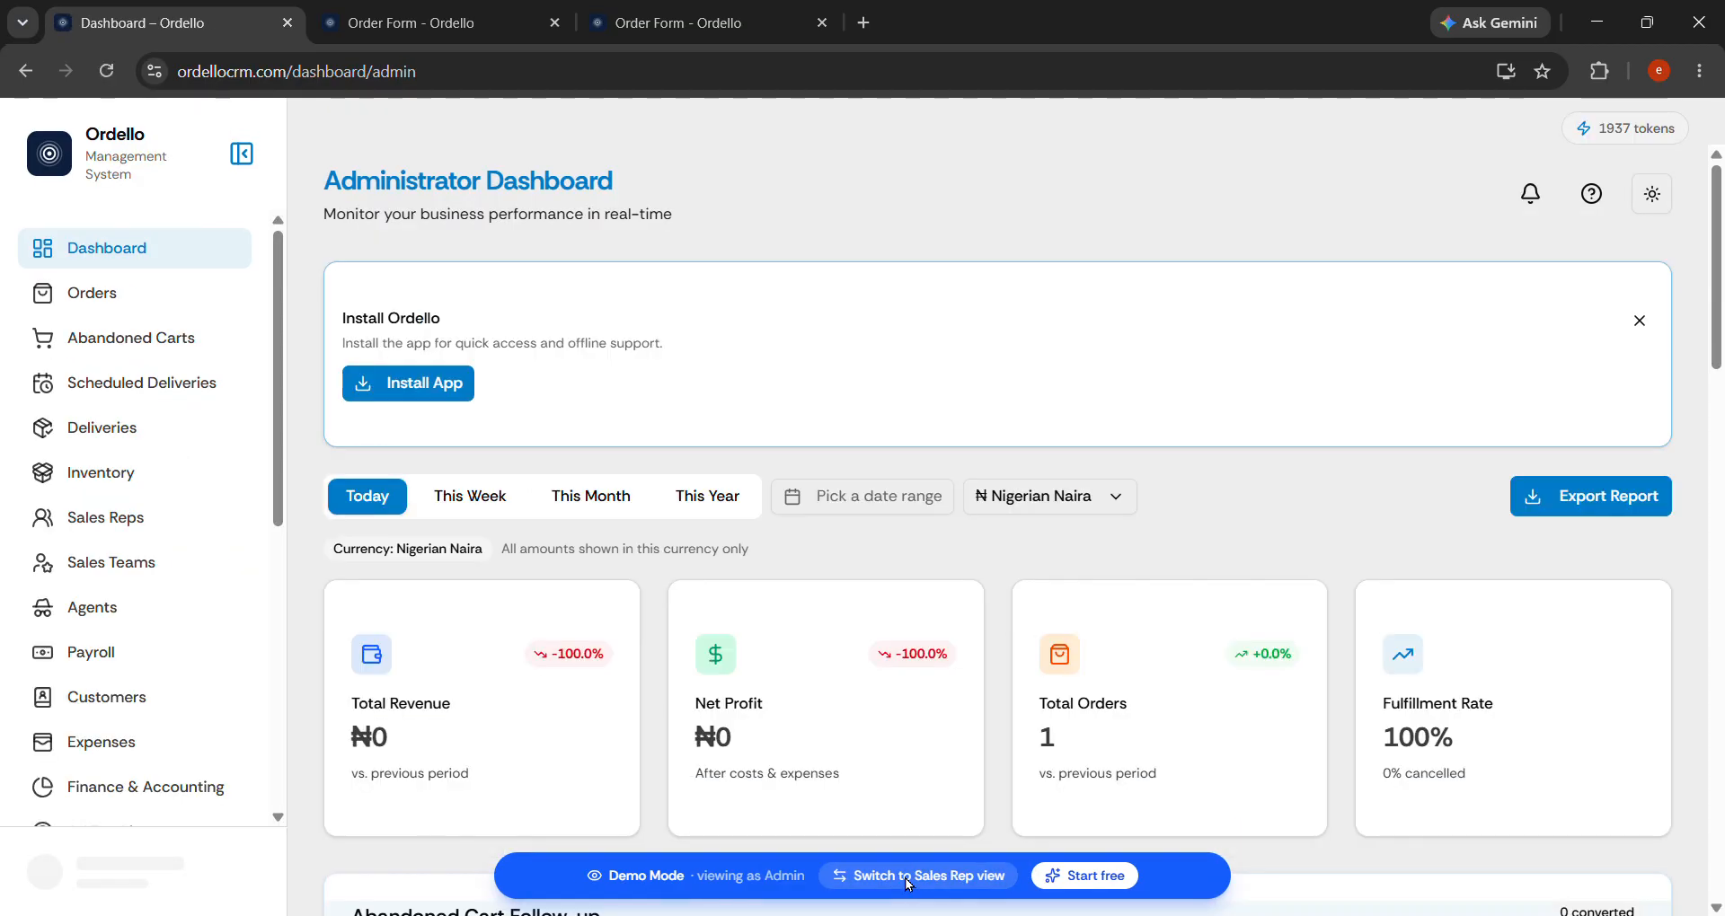
{"action": "key", "text": "ctrl+3"}
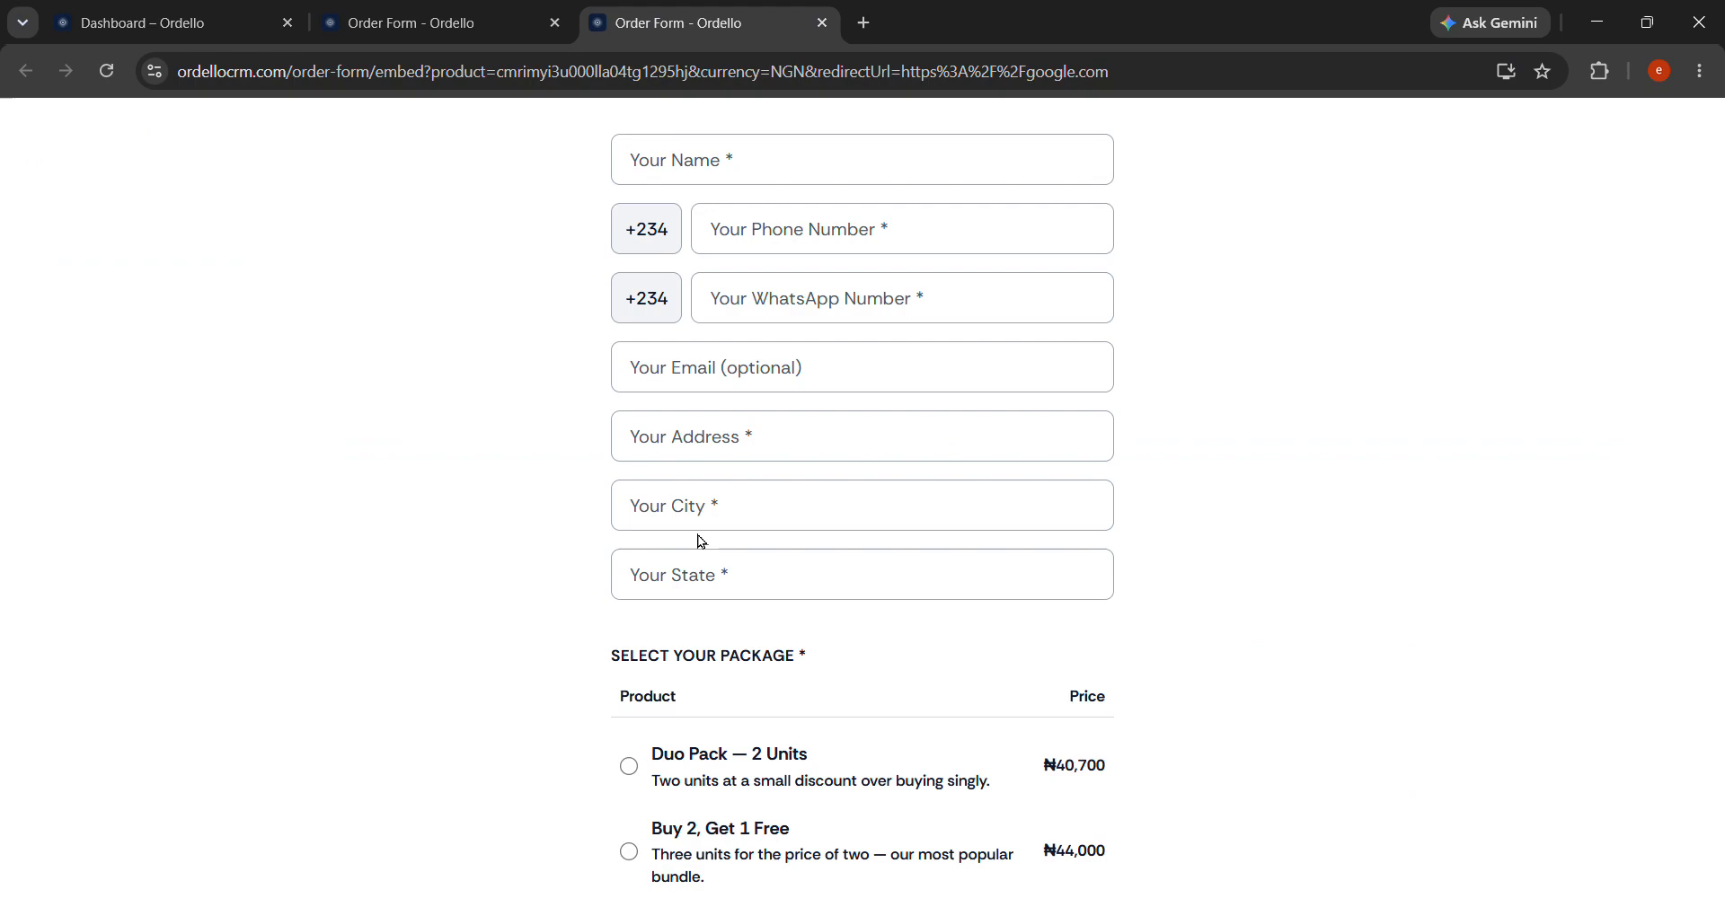
{"action": "scroll", "coordinate": [751, 613], "scroll_direction": "down", "scroll_amount": 3}
{"action": "scroll", "coordinate": [751, 612], "scroll_direction": "up", "scroll_amount": 3}
{"action": "key", "text": "ctrl+2"}
{"action": "left_click", "coordinate": [214, 22]}
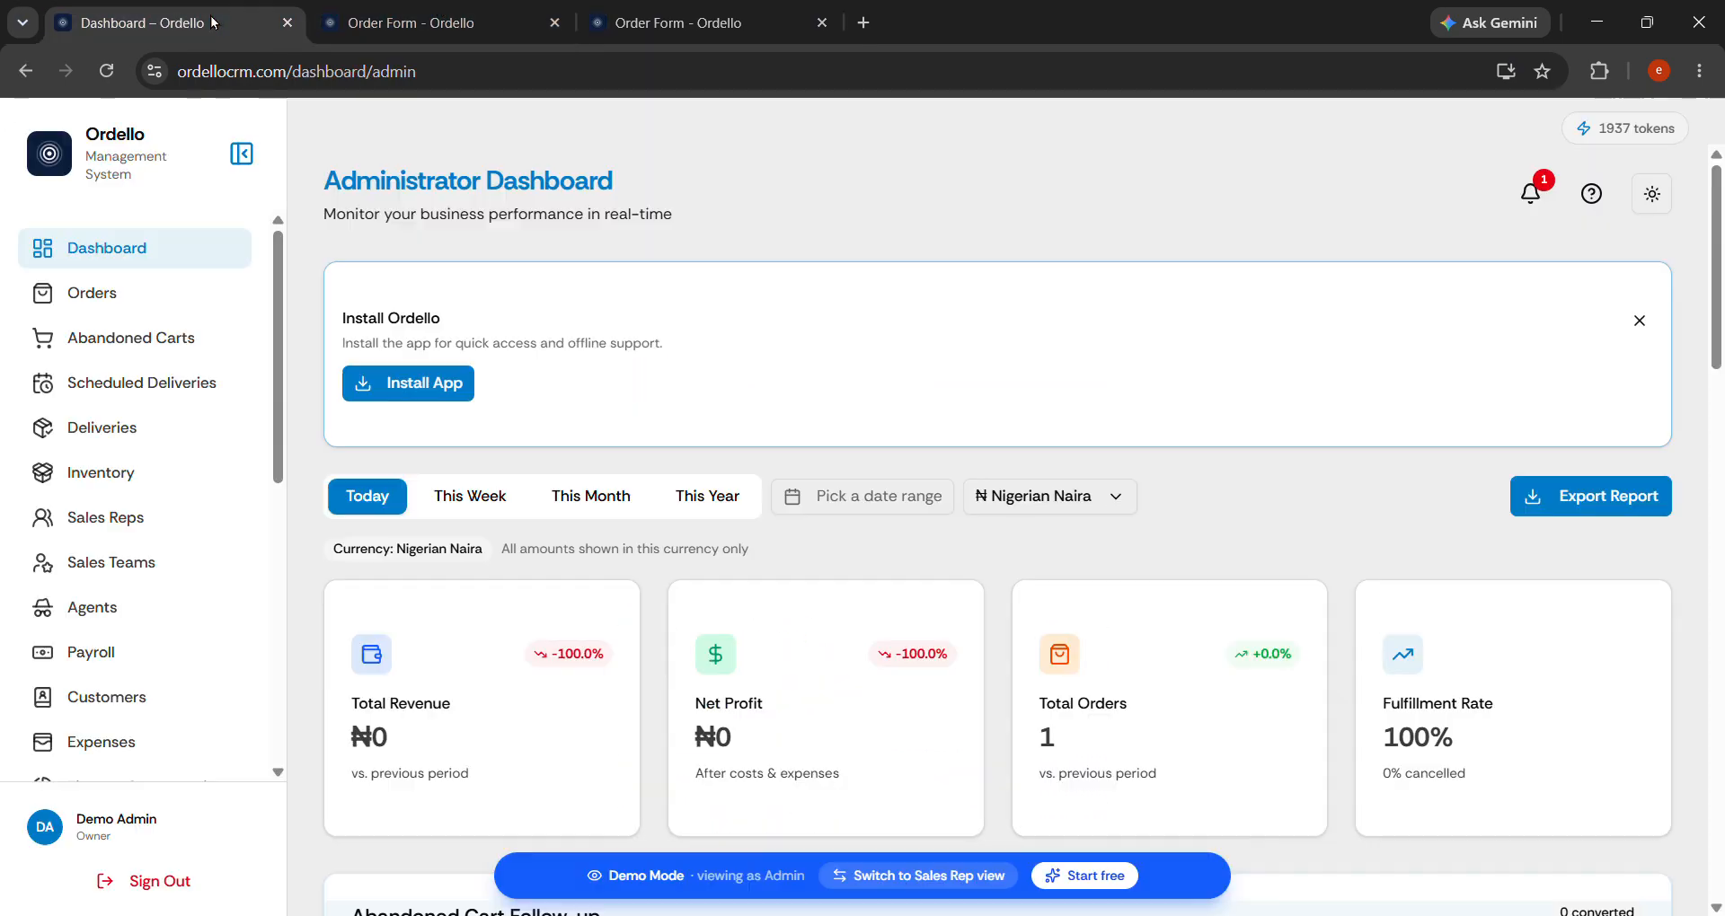